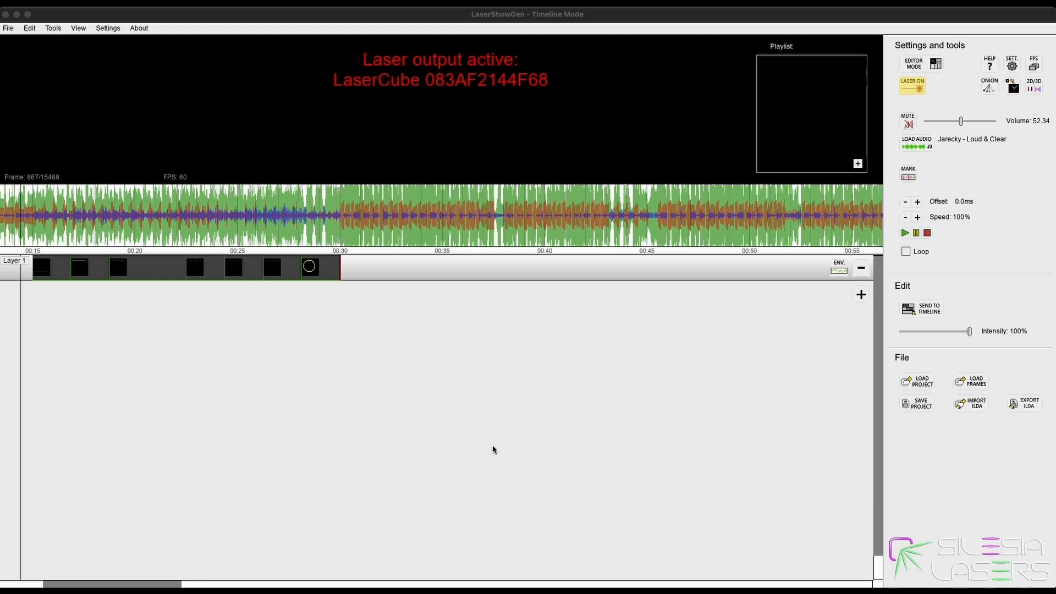
# Open the frame editor and confirm an animation length of 113 total frames.
pyautogui.click(461, 418)
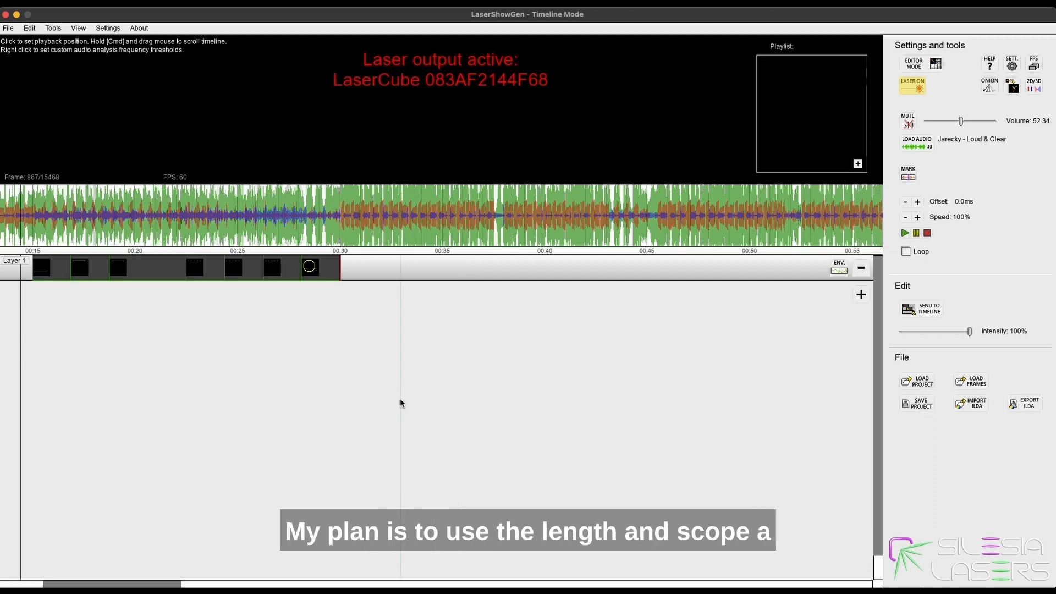
pyautogui.click(930, 65)
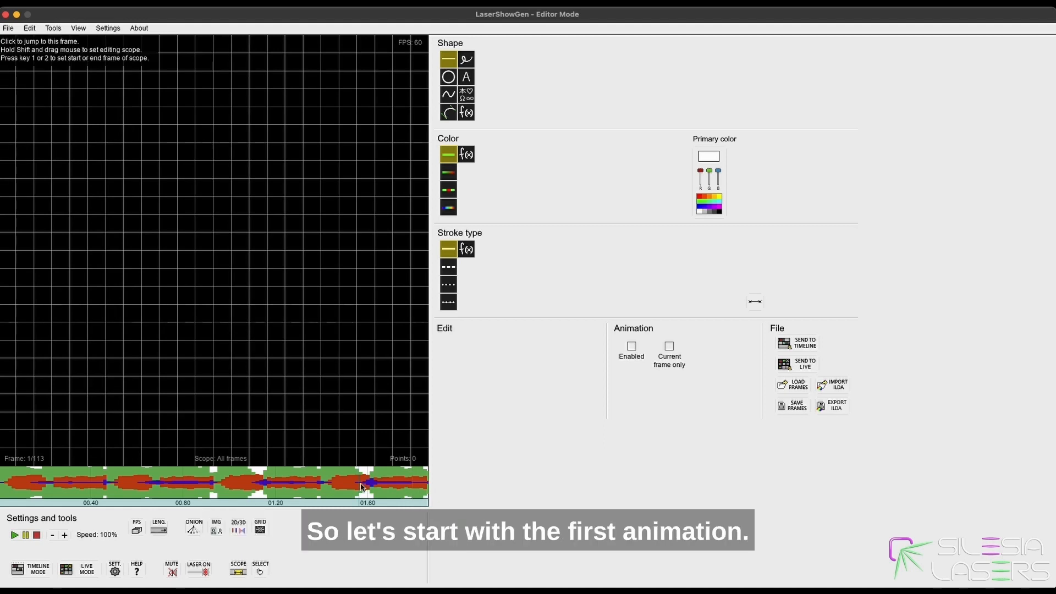
pyautogui.click(168, 528)
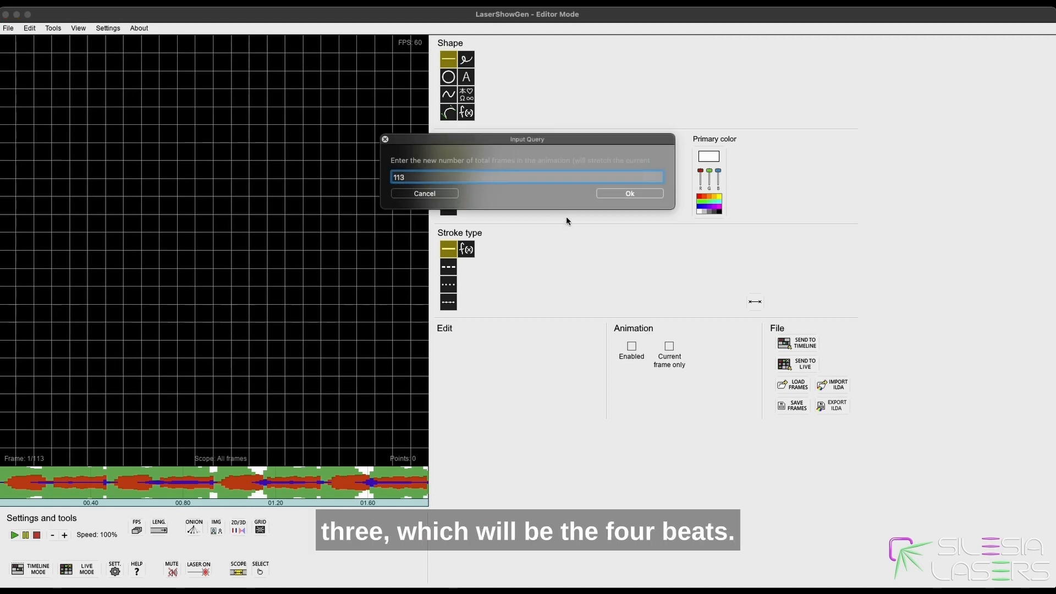
pyautogui.click(630, 193)
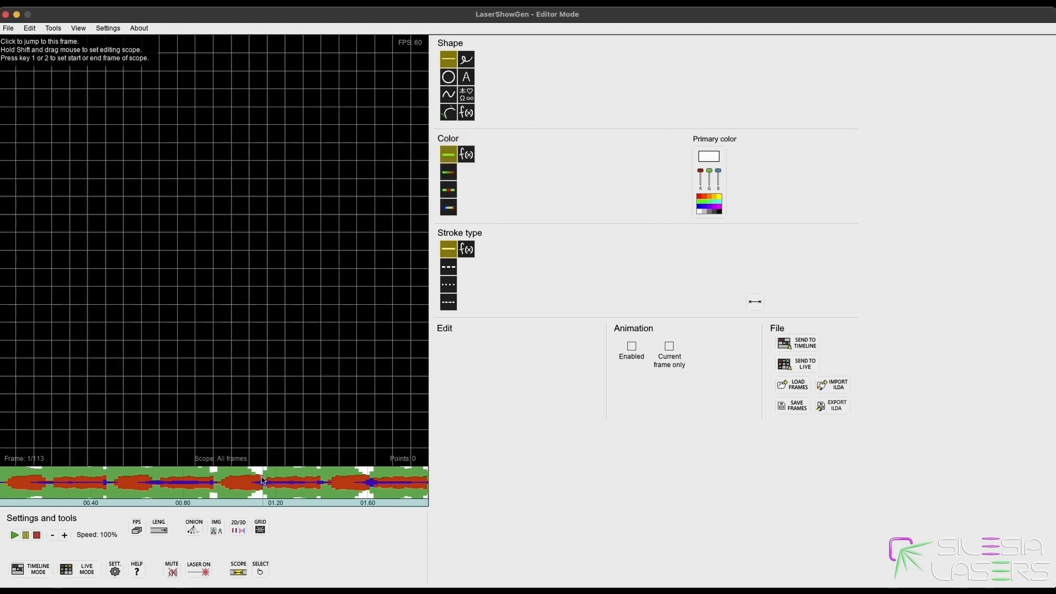
# Play through the empty 113-frame animation's audio and return to the first frame.
pyautogui.click(14, 535)
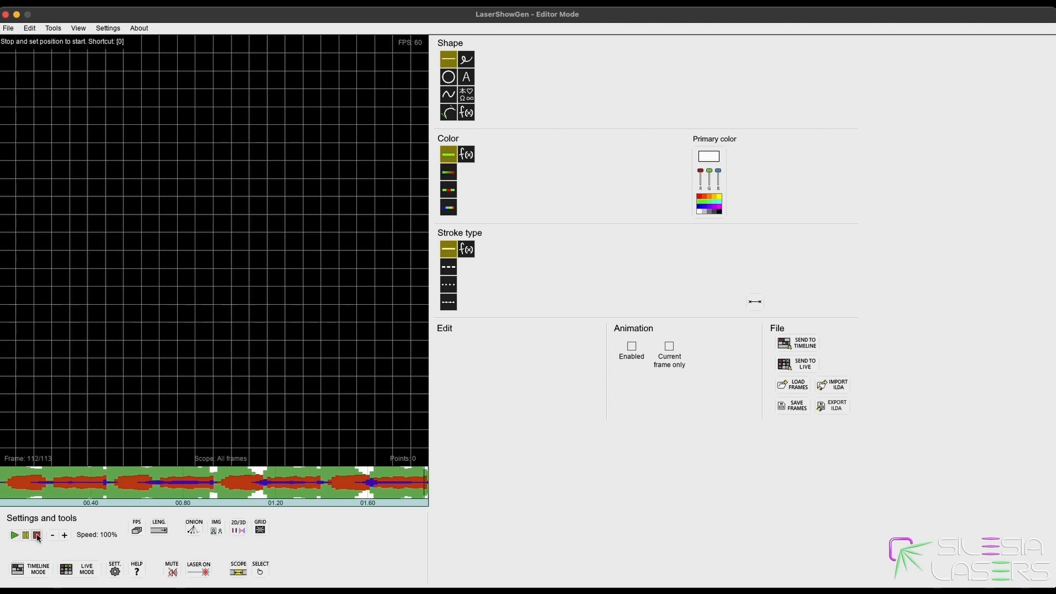
pyautogui.click(38, 536)
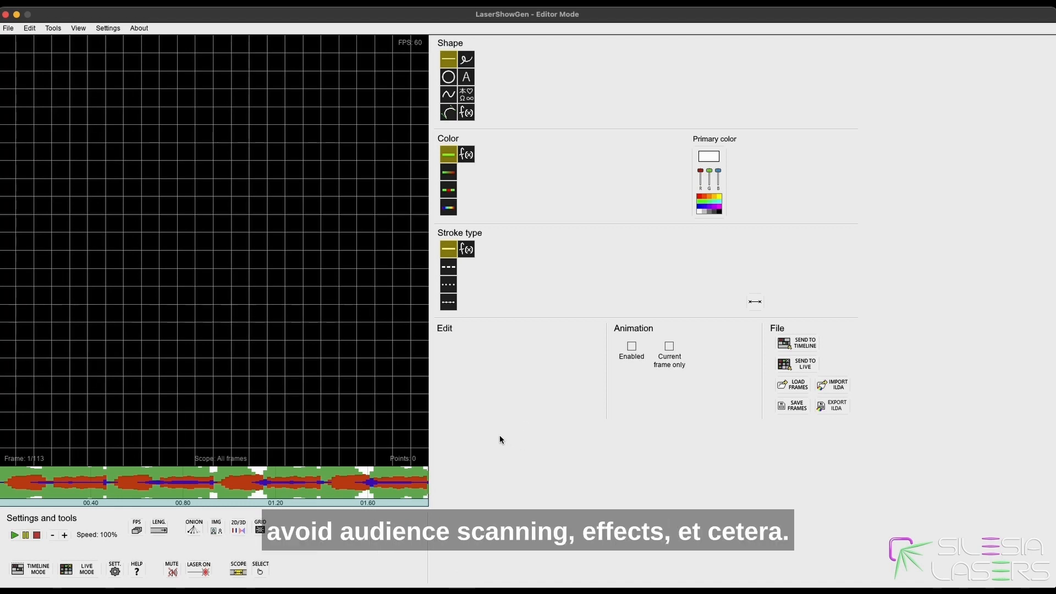
pyautogui.click(10, 489)
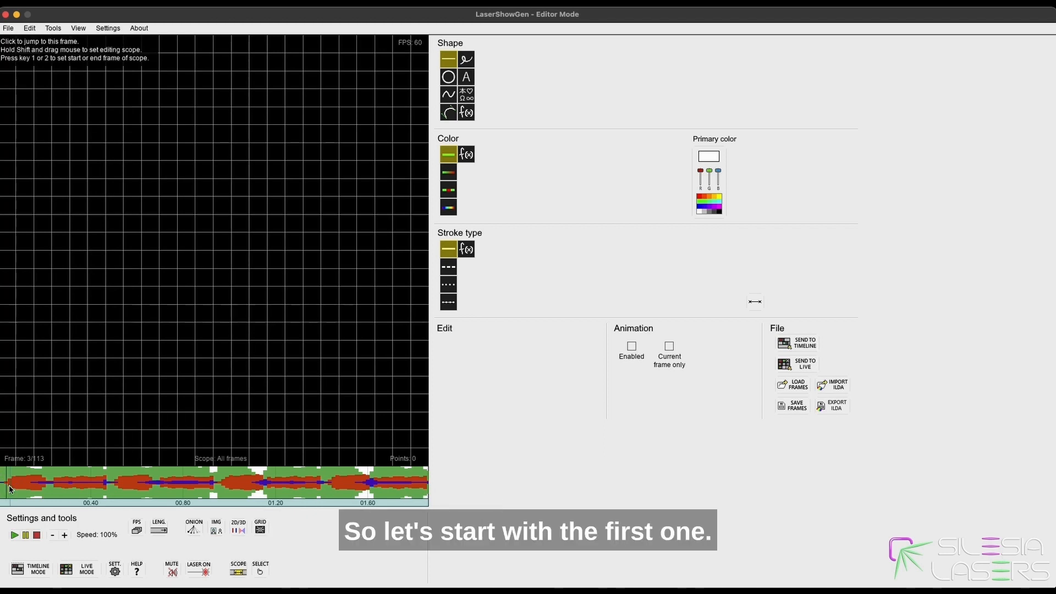
pyautogui.click(36, 535)
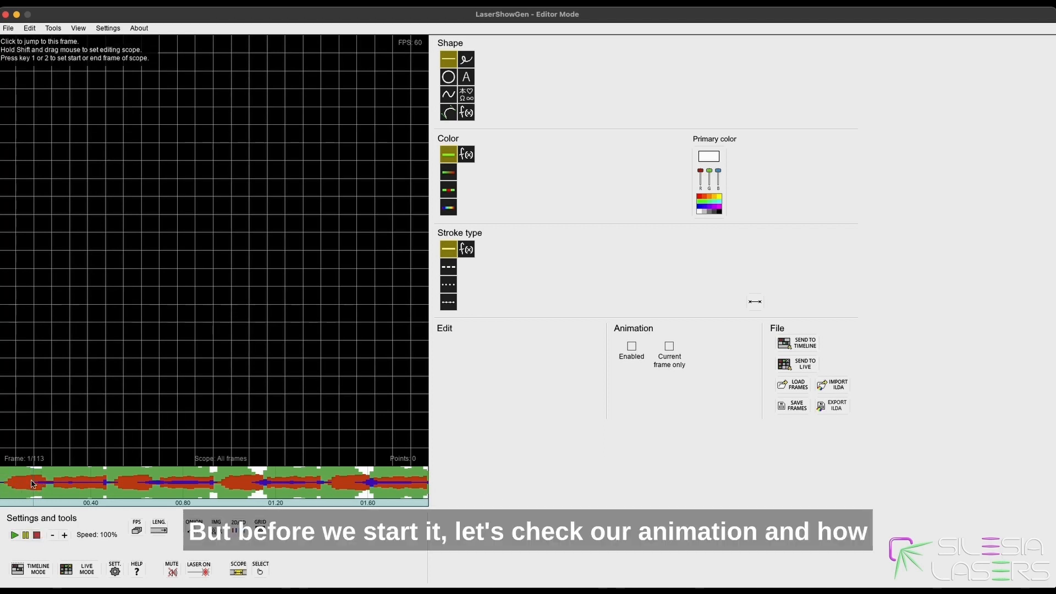
# Return to the timeline and preview the existing Layer 1 show with laser output on, ending with laser output off.
pyautogui.click(50, 572)
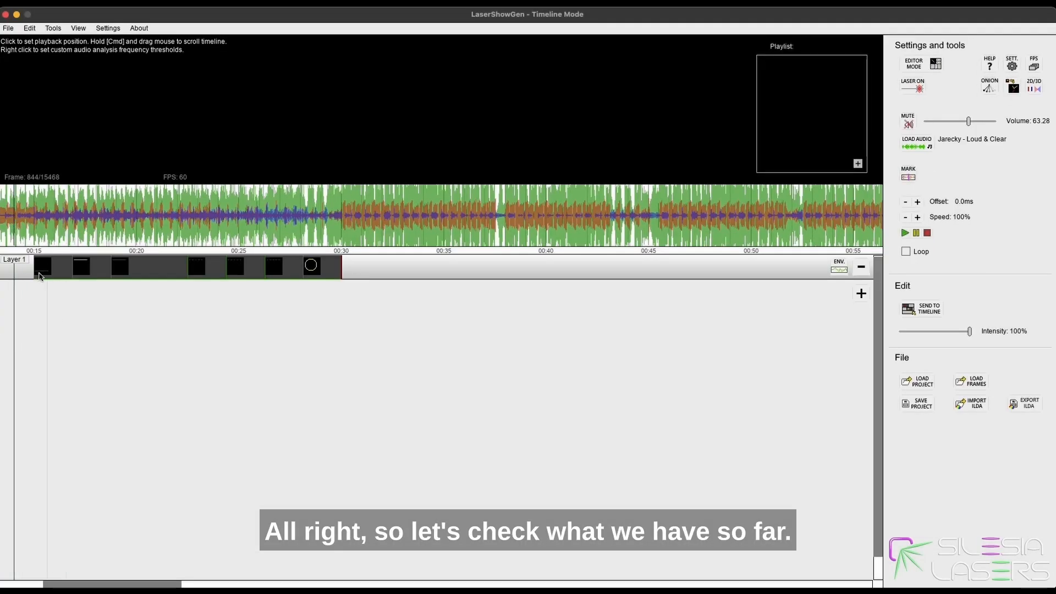
pyautogui.click(912, 87)
pyautogui.click(26, 244)
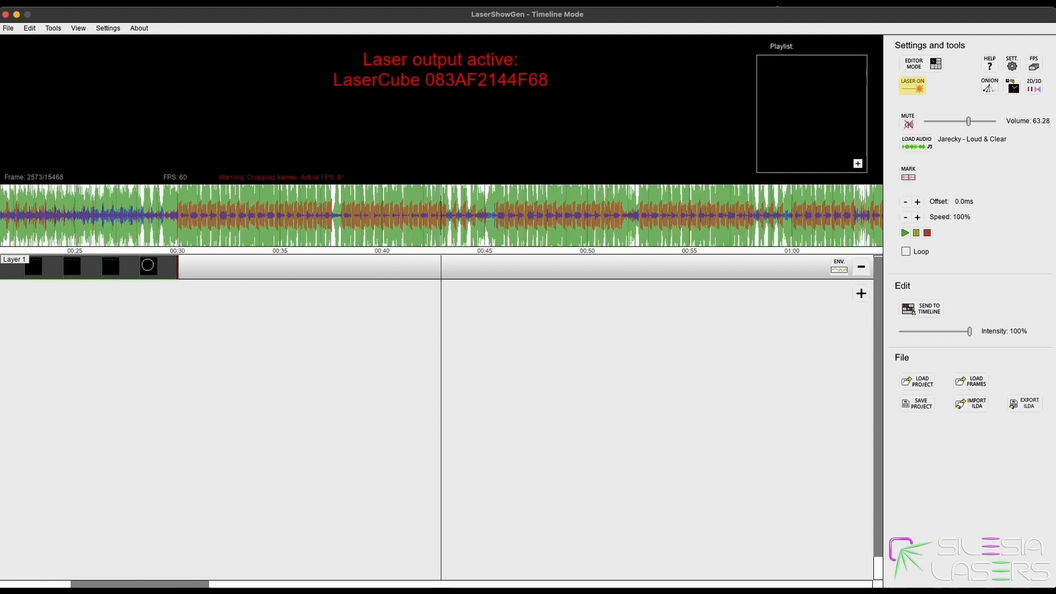
pyautogui.click(909, 86)
# Set the timeline playback position to frame 1802, at the end of the Layer 1 clip near 00:30.
pyautogui.click(158, 240)
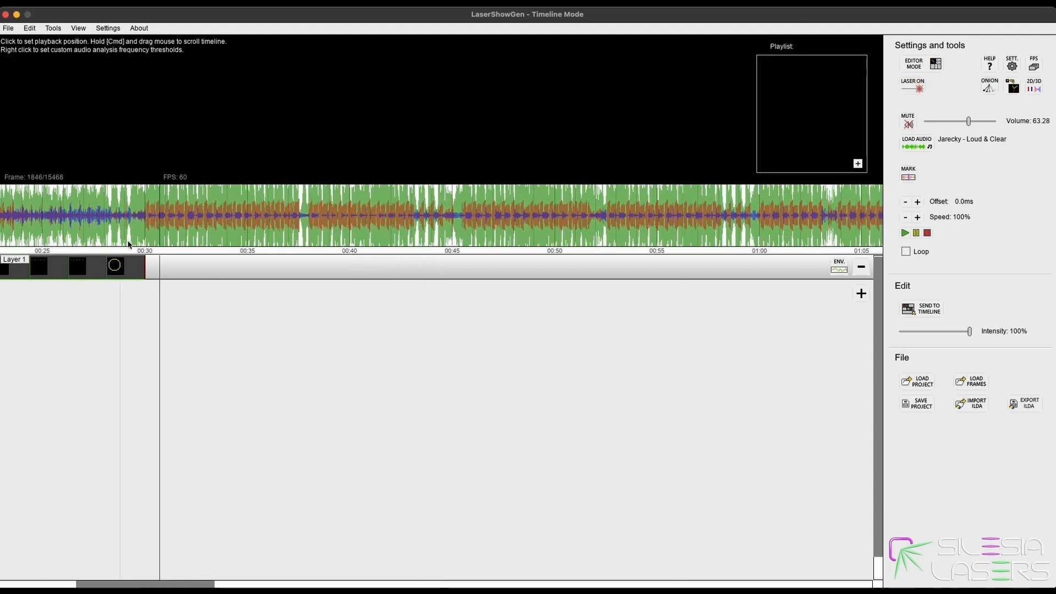
pyautogui.click(132, 237)
pyautogui.scroll(10, 113, 279)
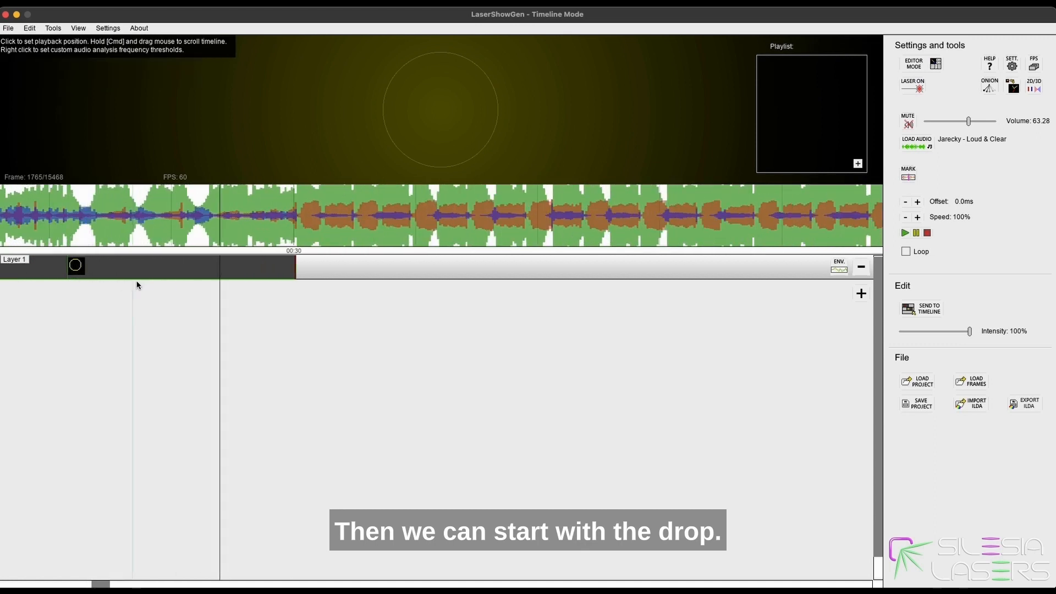
pyautogui.click(335, 226)
pyautogui.scroll(5, 348, 242)
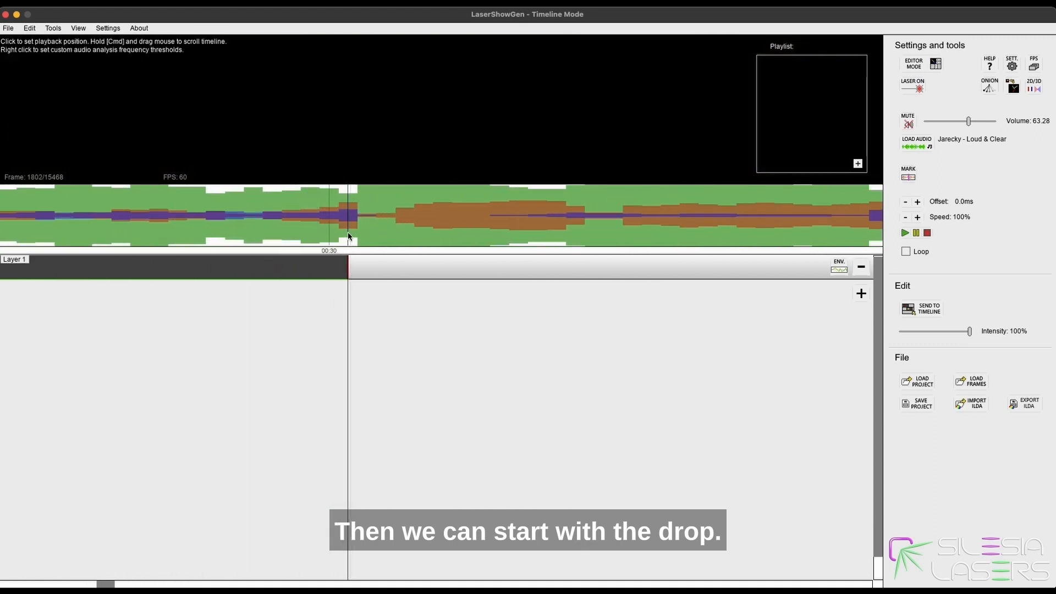
# Place Layer 1's position marker just after the end of the existing clip and reopen the frame editor.
pyautogui.click(349, 270)
pyautogui.click(361, 269)
pyautogui.click(396, 269)
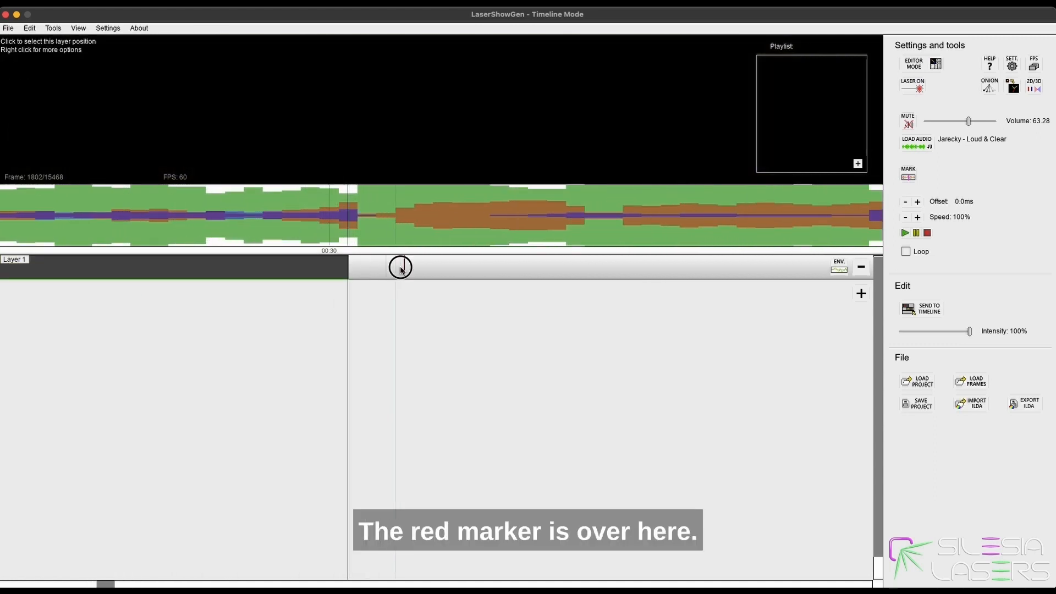
pyautogui.click(434, 268)
pyautogui.click(358, 268)
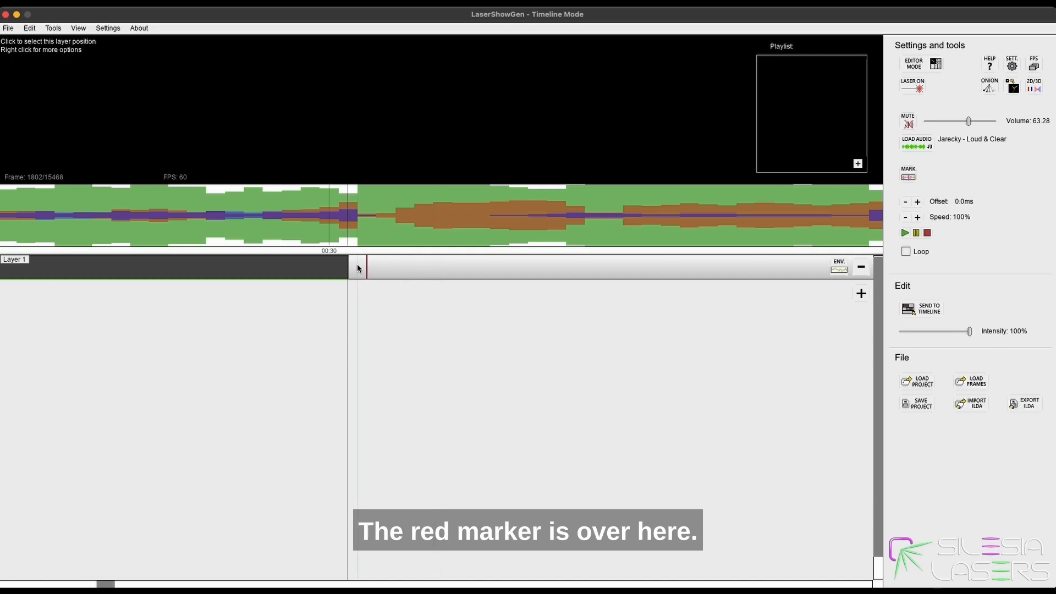
pyautogui.click(915, 67)
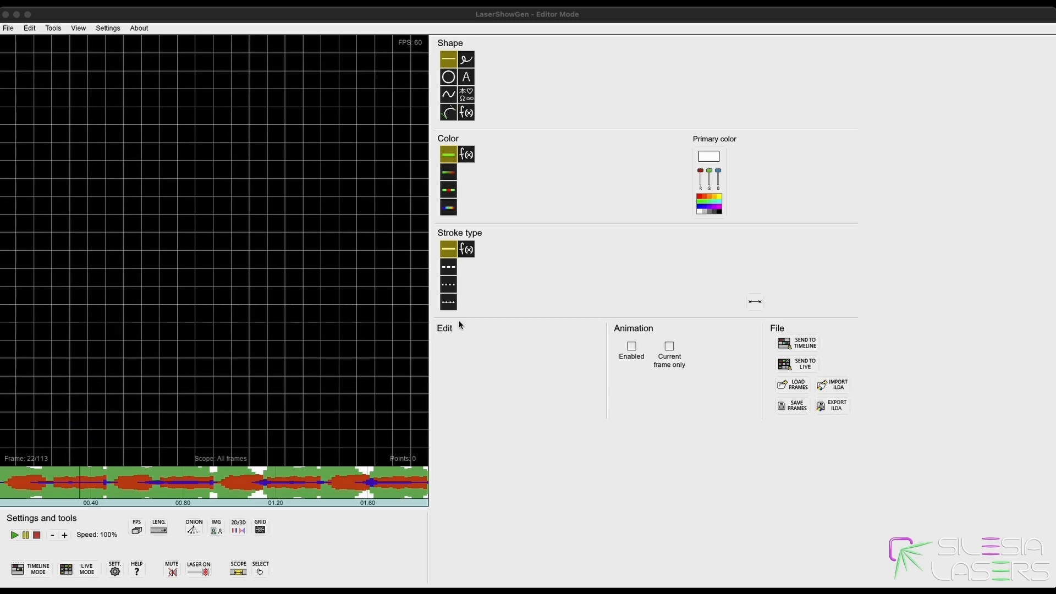
# Play the audio from the first frame and examine the beat boundaries in the waveform up to frame 58.
pyautogui.click(37, 535)
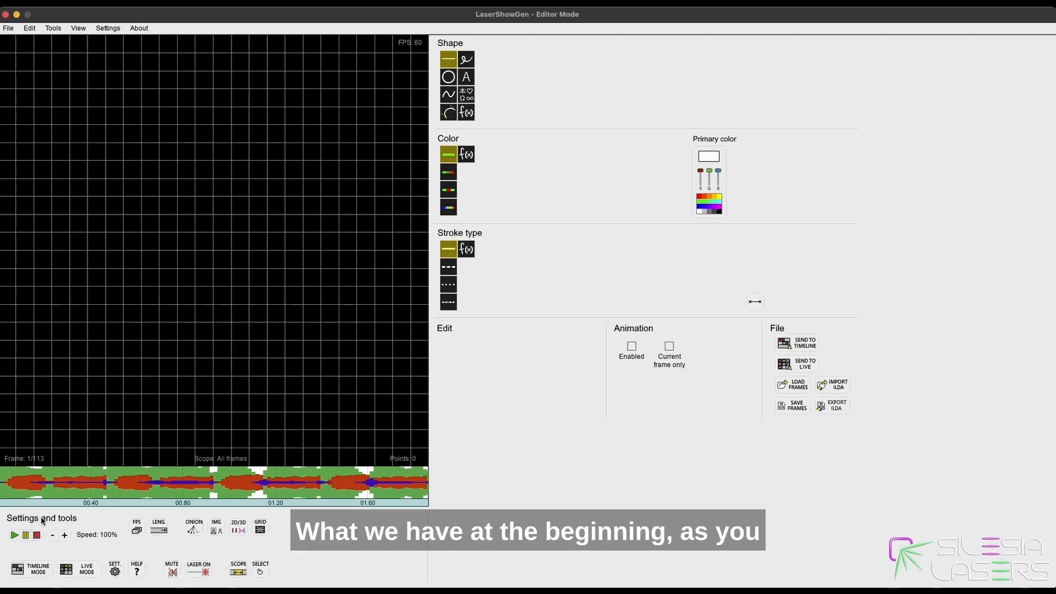
pyautogui.press('space')
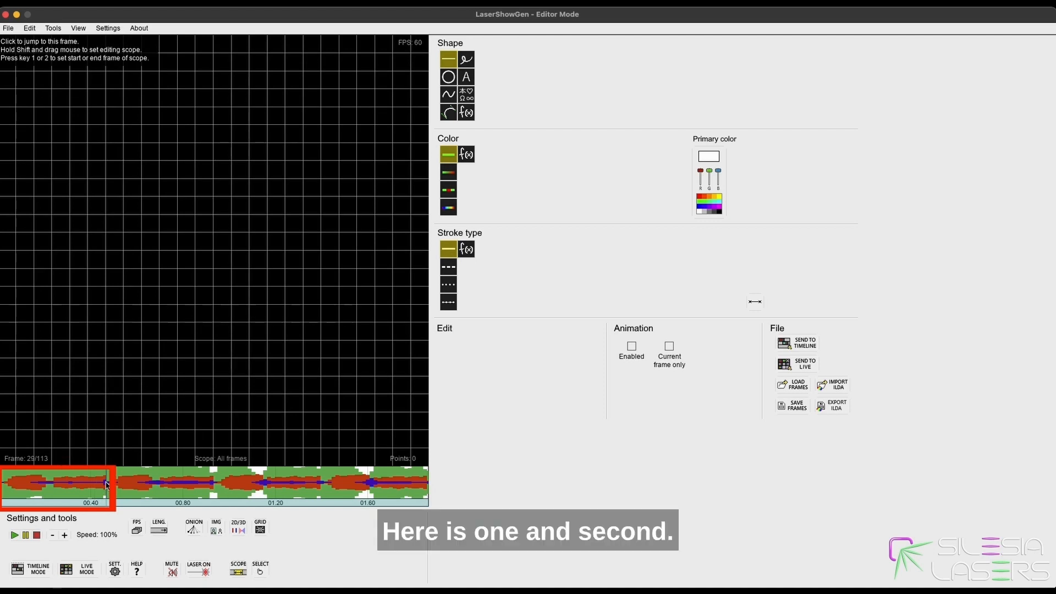
pyautogui.click(215, 486)
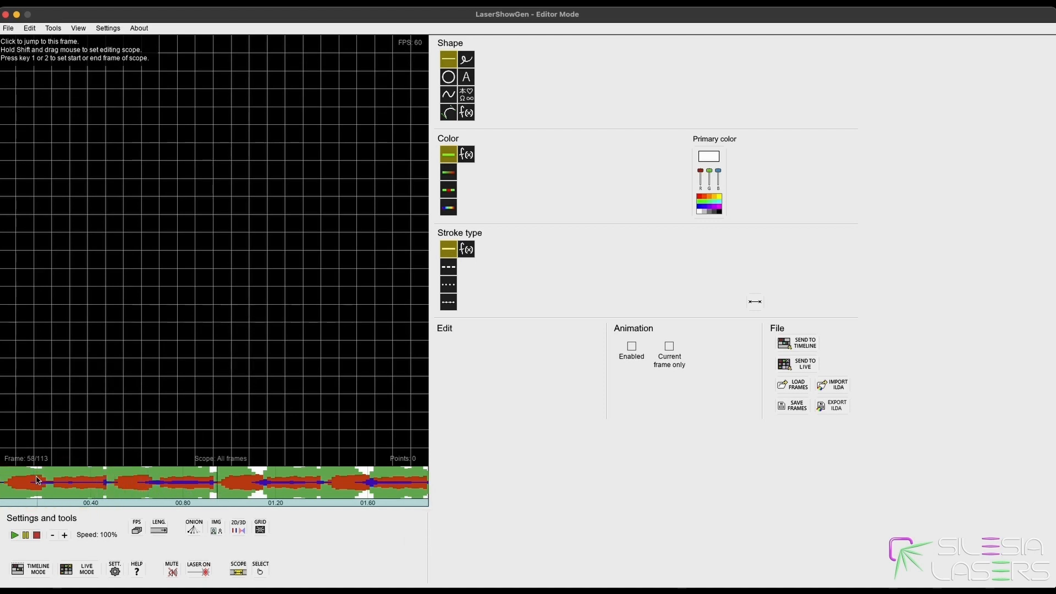
# Set the editing scope to frames 1–29, ending where the first beat ends in the waveform.
pyautogui.click(106, 486)
pyautogui.click(105, 486)
pyautogui.click(103, 484)
pyautogui.click(106, 486)
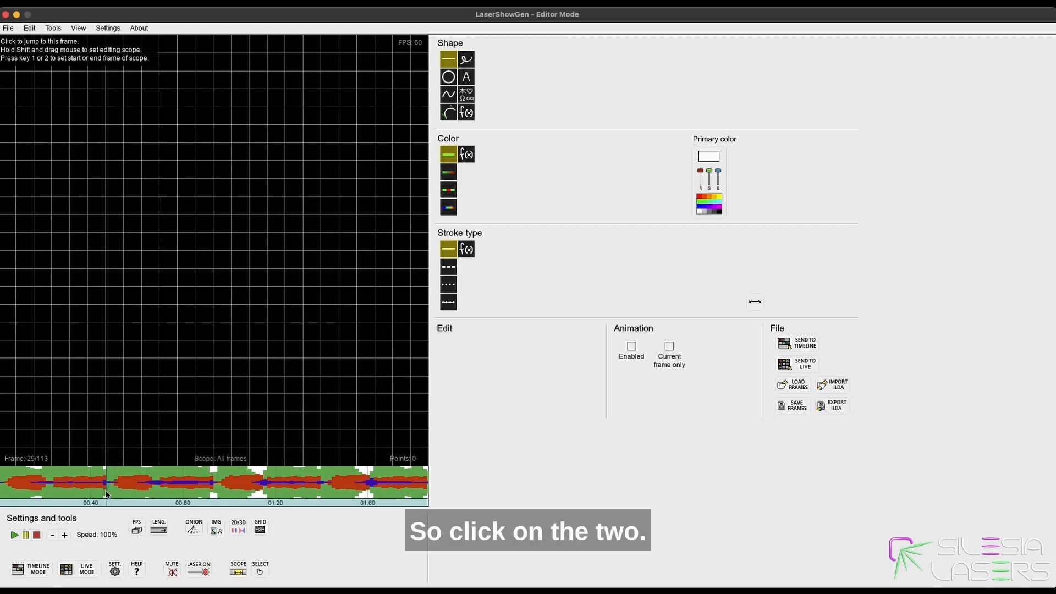
pyautogui.press('2')
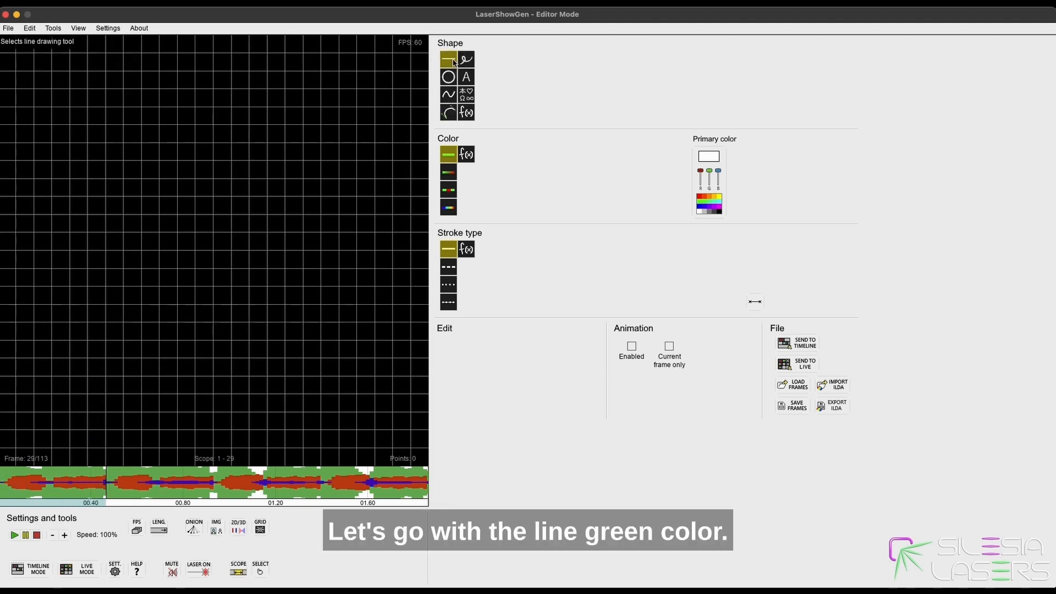
# Set the line's primary color to green and enable animation with black as the end color.
pyautogui.click(700, 206)
pyautogui.click(632, 347)
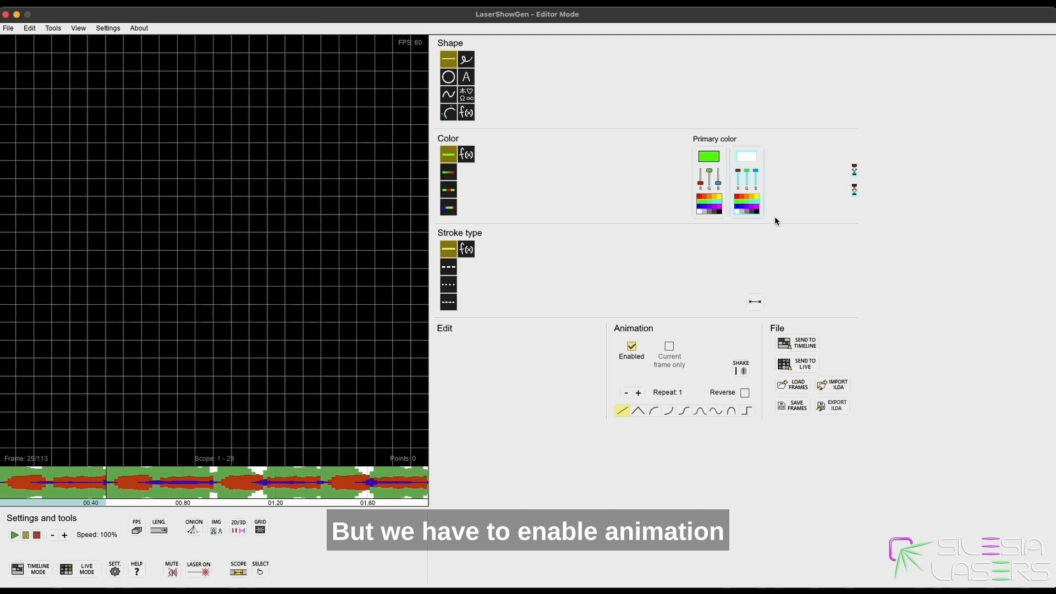
pyautogui.click(759, 212)
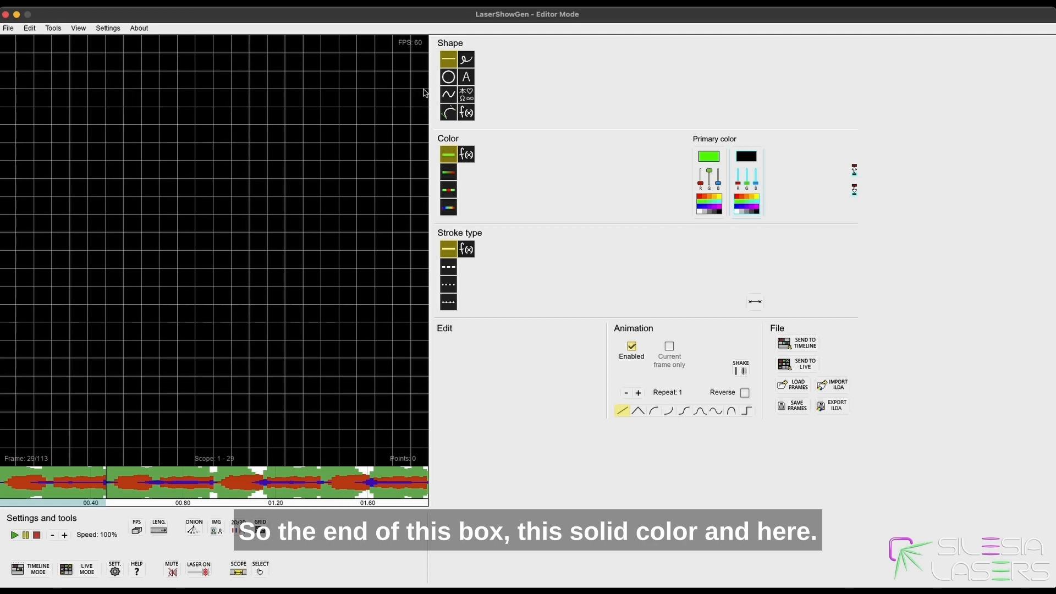
# Return to the first frame and draw a short horizontal line in the upper-left part of the canvas.
pyautogui.click(36, 537)
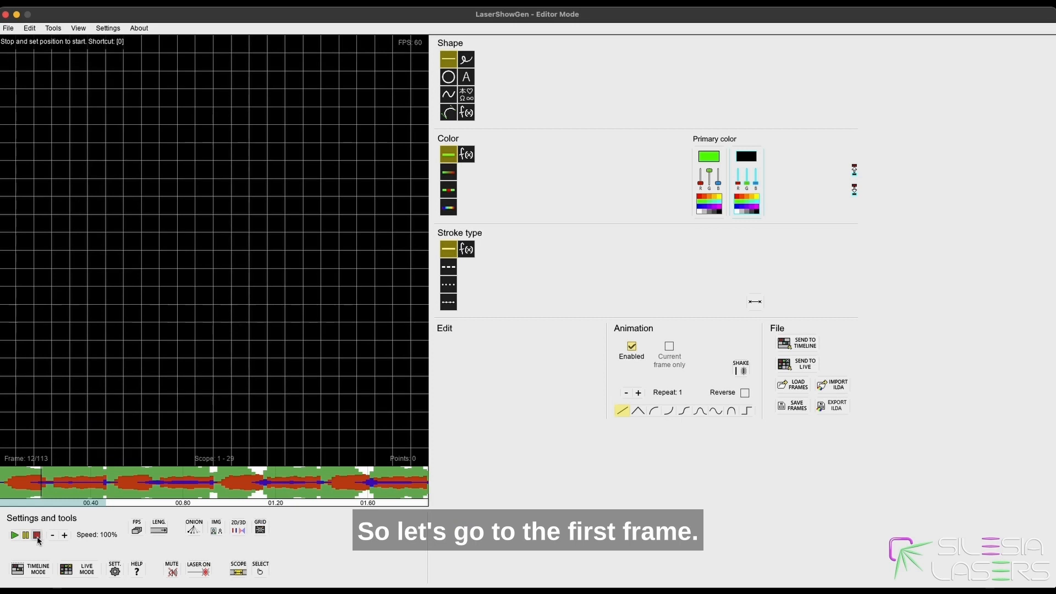
pyautogui.click(36, 537)
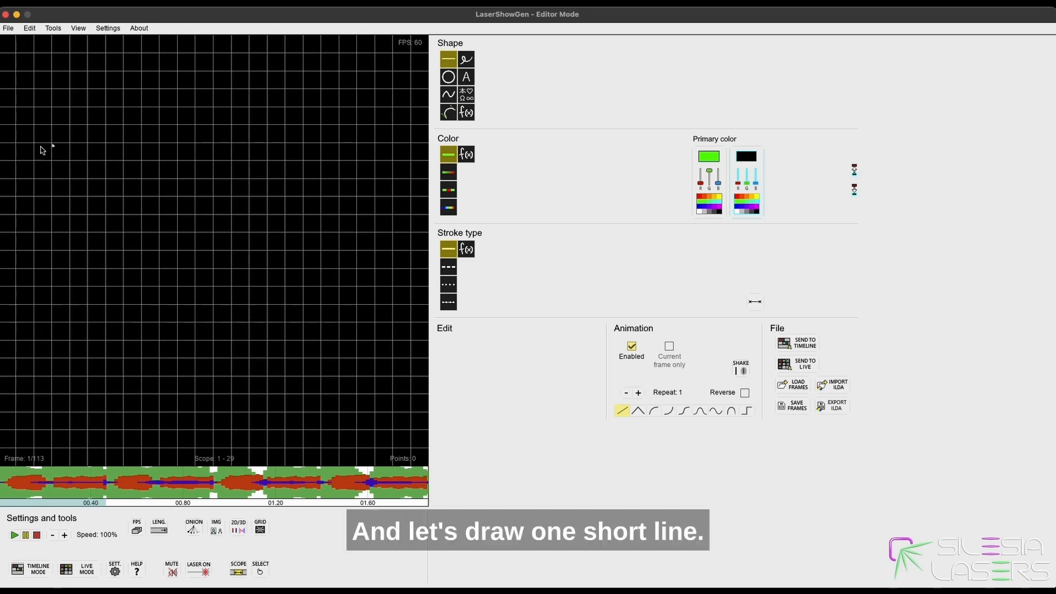
pyautogui.moveTo(17, 130); pyautogui.dragTo(141, 128)
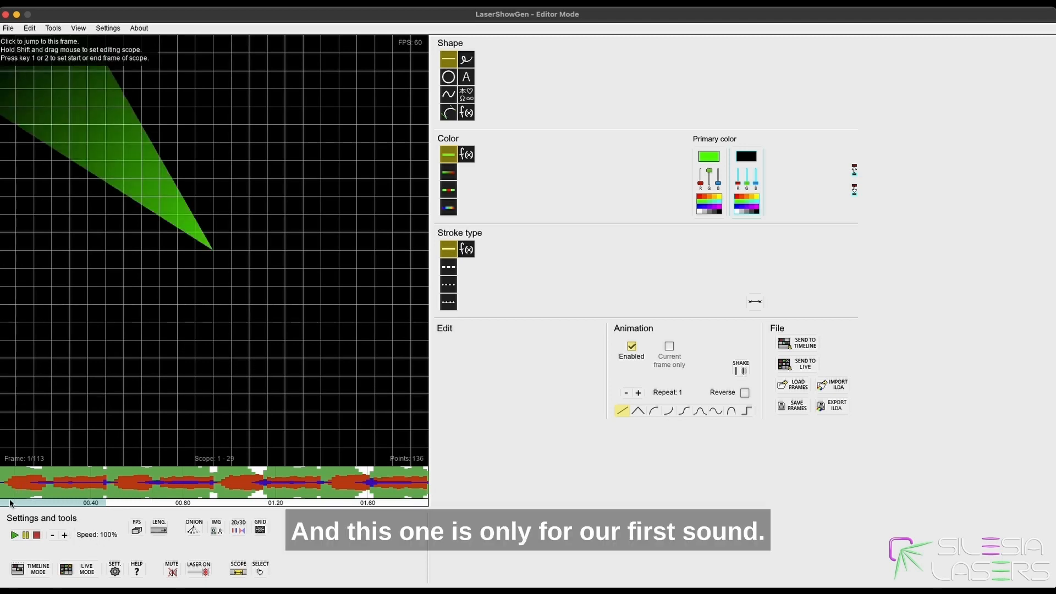
# Set the editing scope to frames 29–42 for the second beat, with frame 29 as the current frame.
pyautogui.click(103, 491)
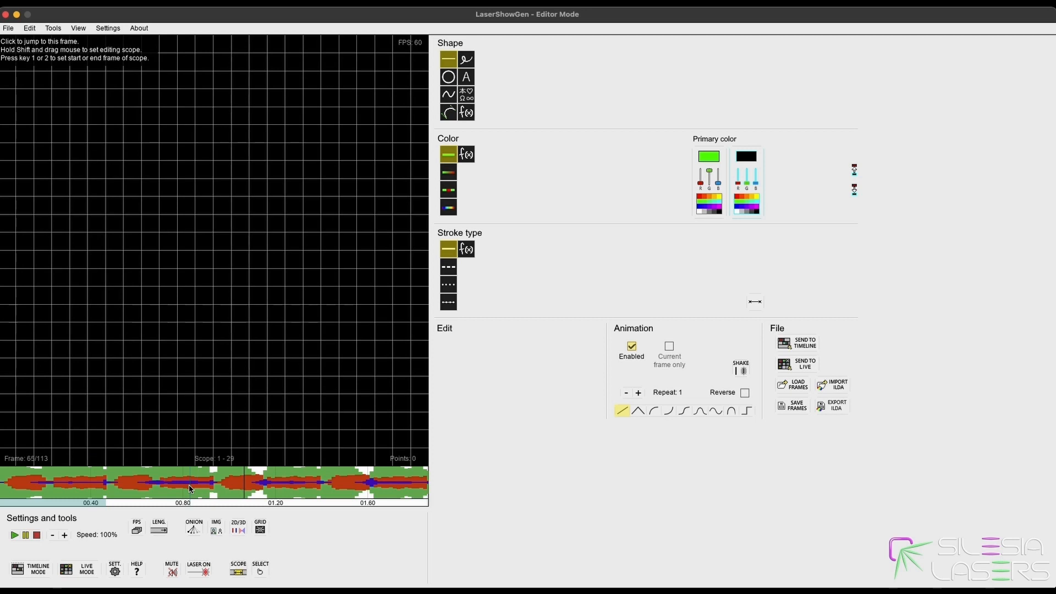
pyautogui.click(172, 487)
pyautogui.moveTo(172, 486)
pyautogui.mouseDown()
pyautogui.moveTo(132, 484)
pyautogui.moveTo(156, 487)
pyautogui.mouseUp()
pyautogui.moveTo(157, 484); pyautogui.dragTo(105, 488)
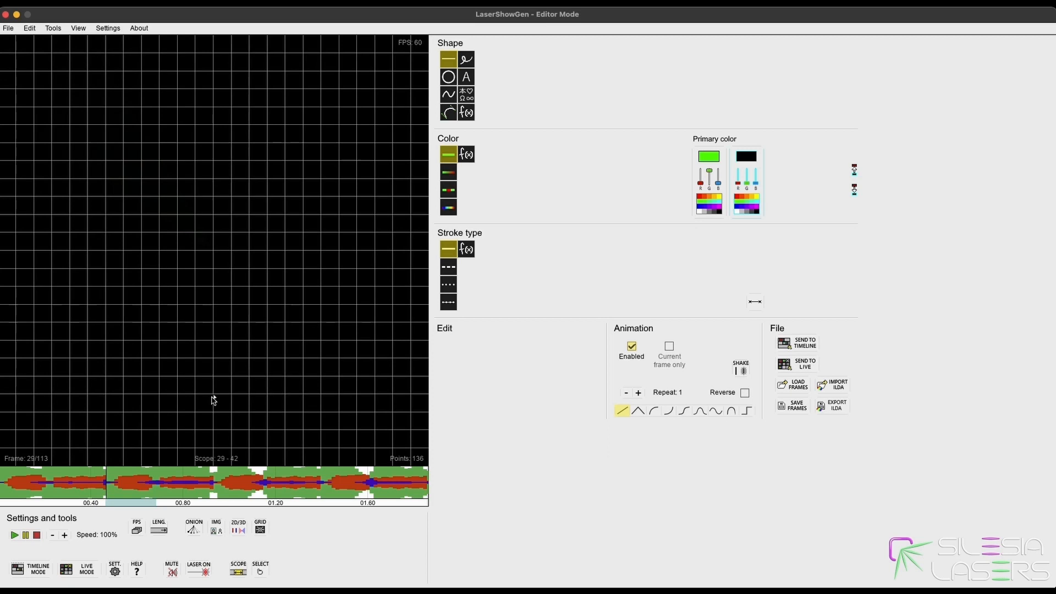
# Show symmetry guides for the first line at frame 12 and draw a matching mirrored line on the canvas's upper-right side.
pyautogui.moveTo(72, 483); pyautogui.dragTo(44, 481)
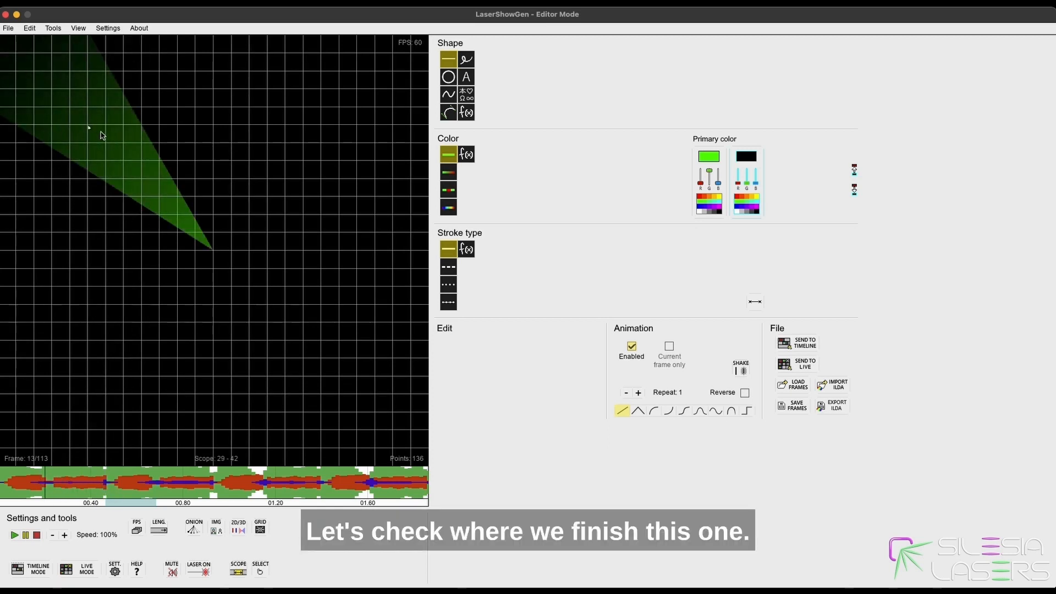
pyautogui.moveTo(51, 486)
pyautogui.mouseDown()
pyautogui.moveTo(76, 484)
pyautogui.moveTo(42, 484)
pyautogui.mouseUp()
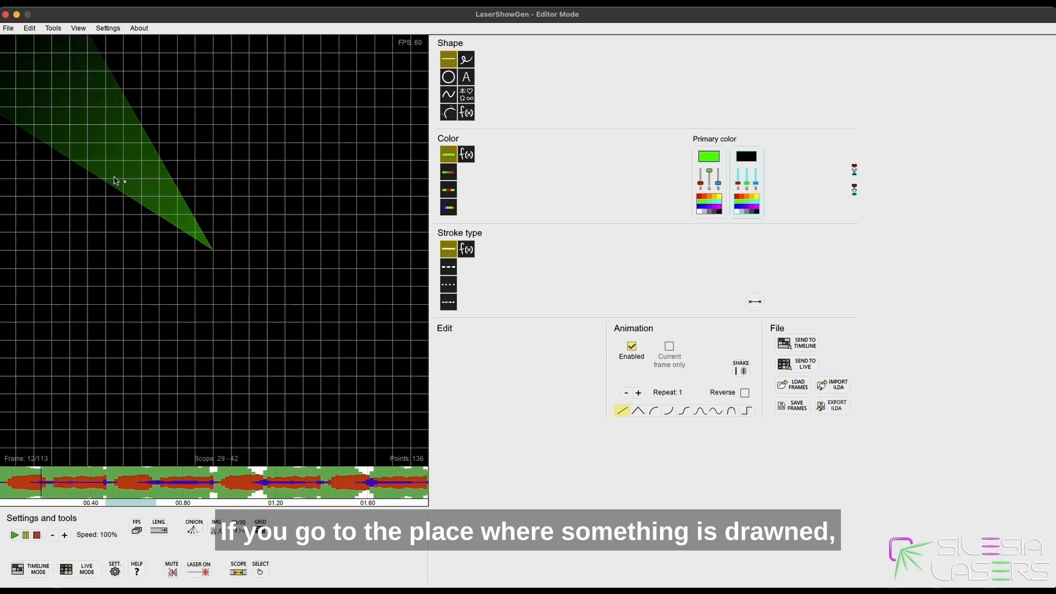
pyautogui.press('a')
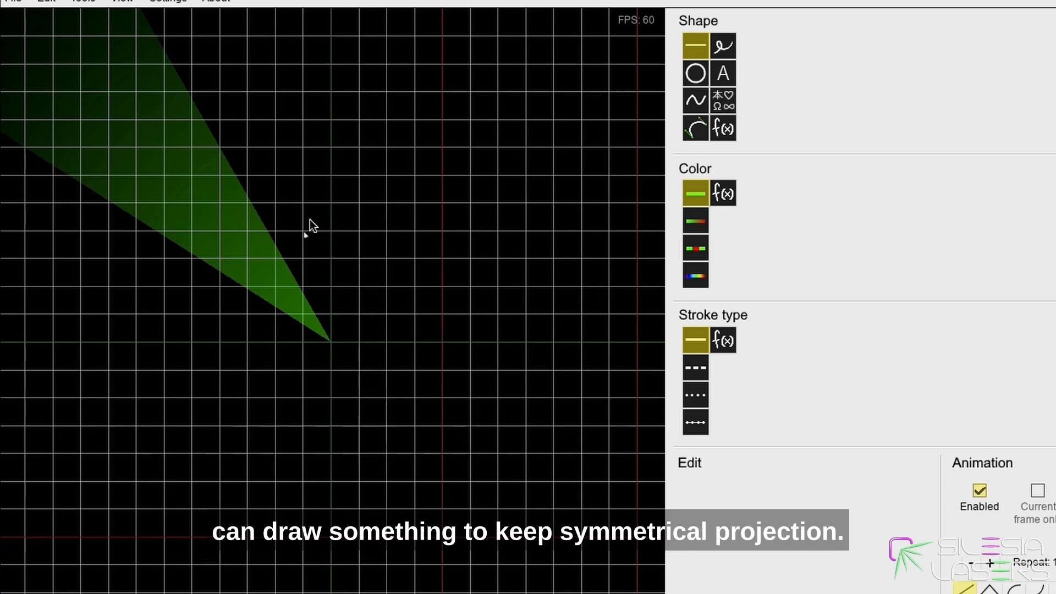
pyautogui.click(189, 155)
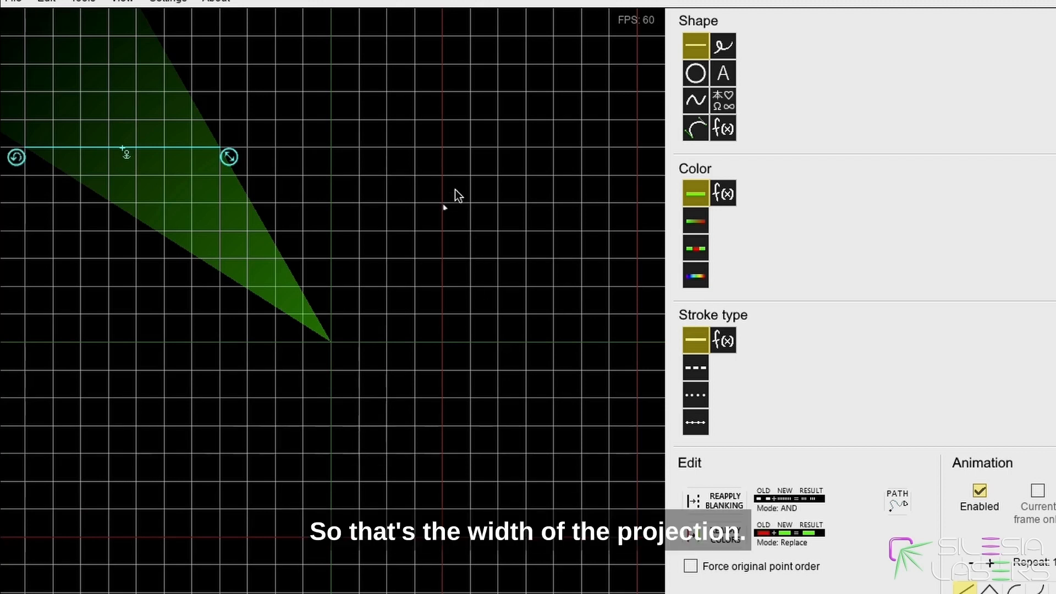
pyautogui.click(441, 148)
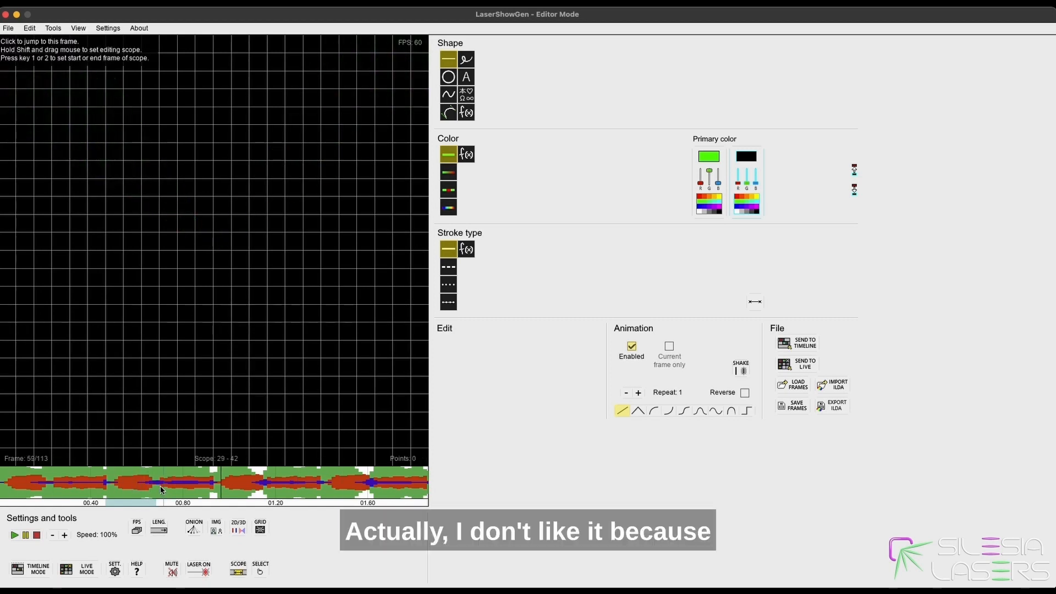
# Delete the mirrored green line of the second beat at frame 37.
pyautogui.click(138, 482)
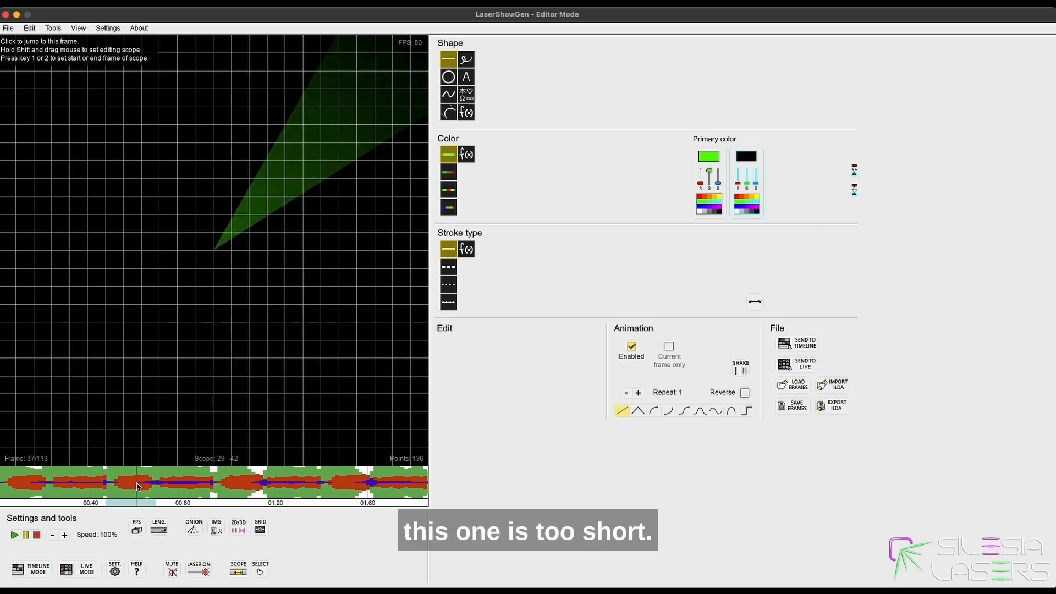
pyautogui.click(338, 123)
pyautogui.press('Delete')
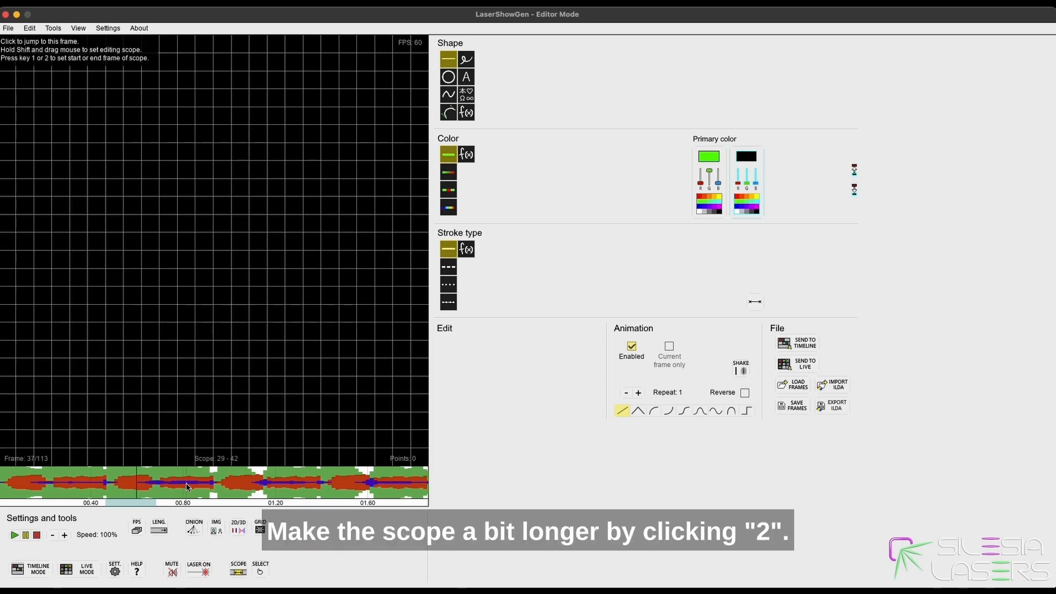
# Extend the editing scope for the second beat to frames 29–56 and scrub back to frame 20.
pyautogui.press('2')
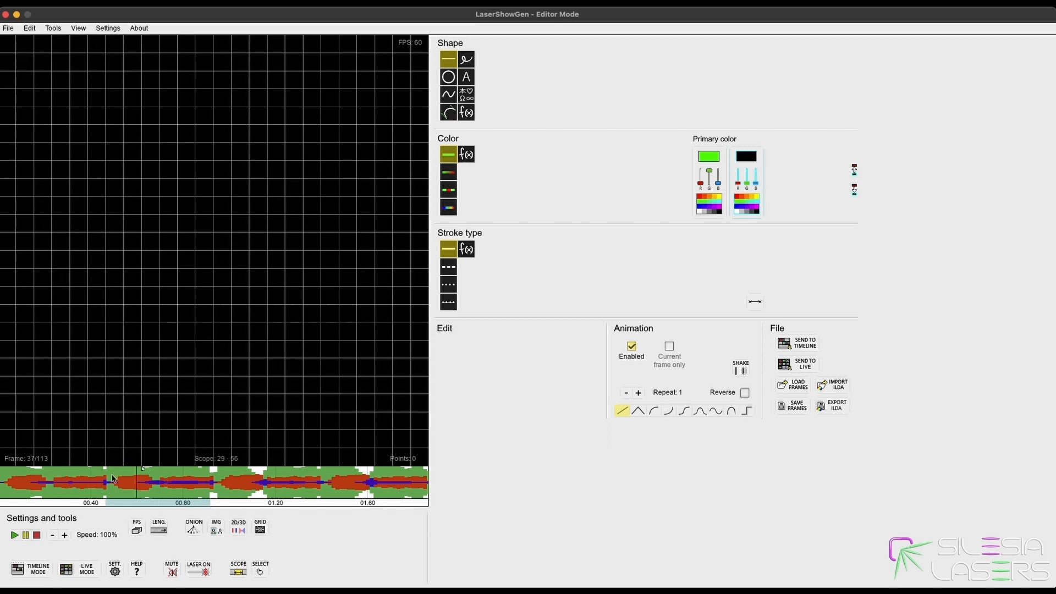
pyautogui.click(148, 480)
pyautogui.moveTo(148, 480); pyautogui.dragTo(72, 480)
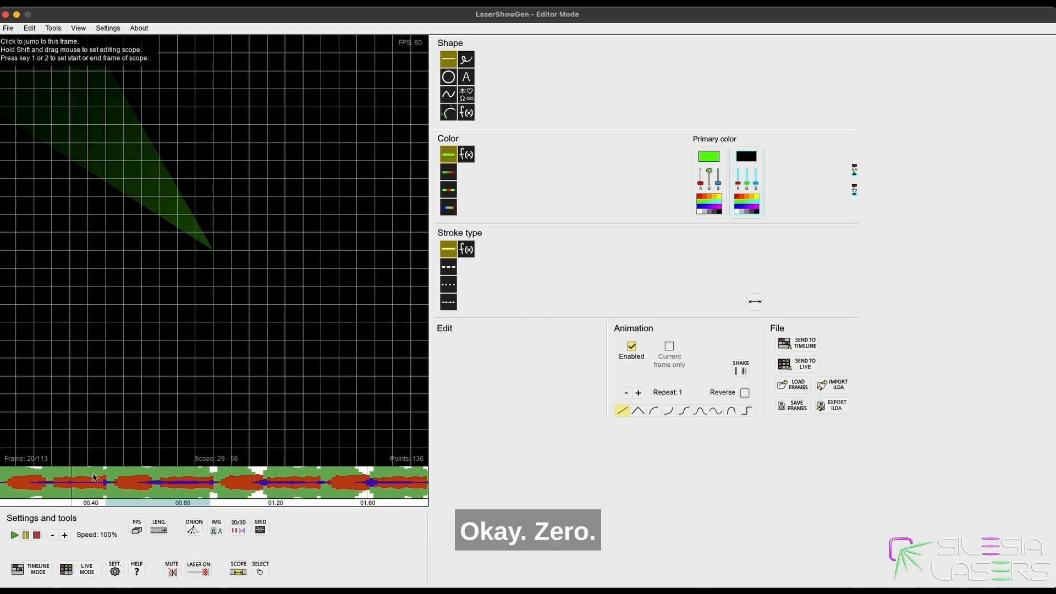
# Play the animation from the first frame, check the second beat around frame 35, and reset the editing scope to all frames.
pyautogui.click(35, 535)
pyautogui.click(14, 535)
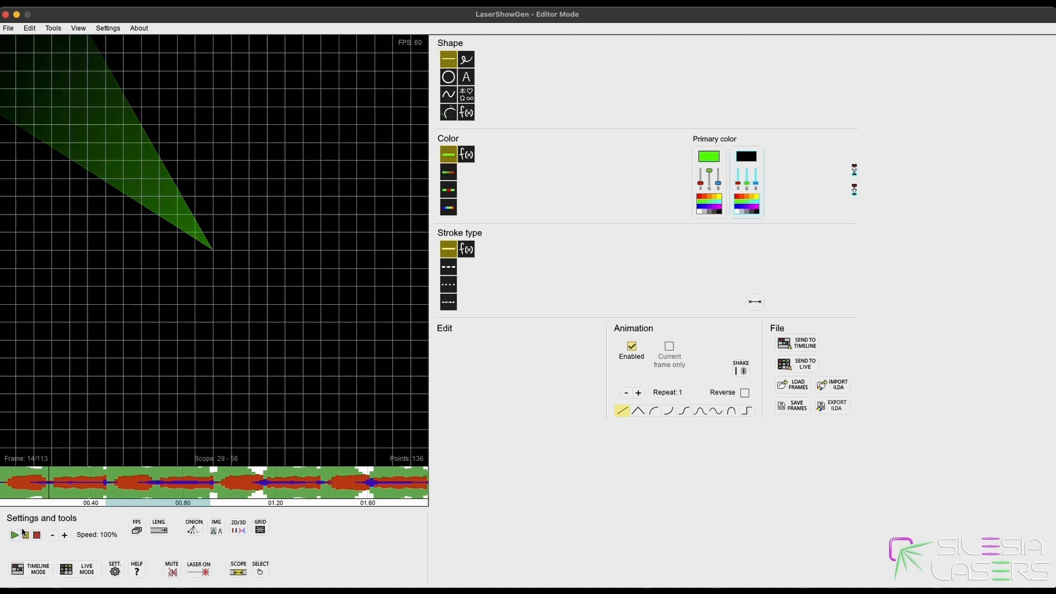
pyautogui.click(36, 535)
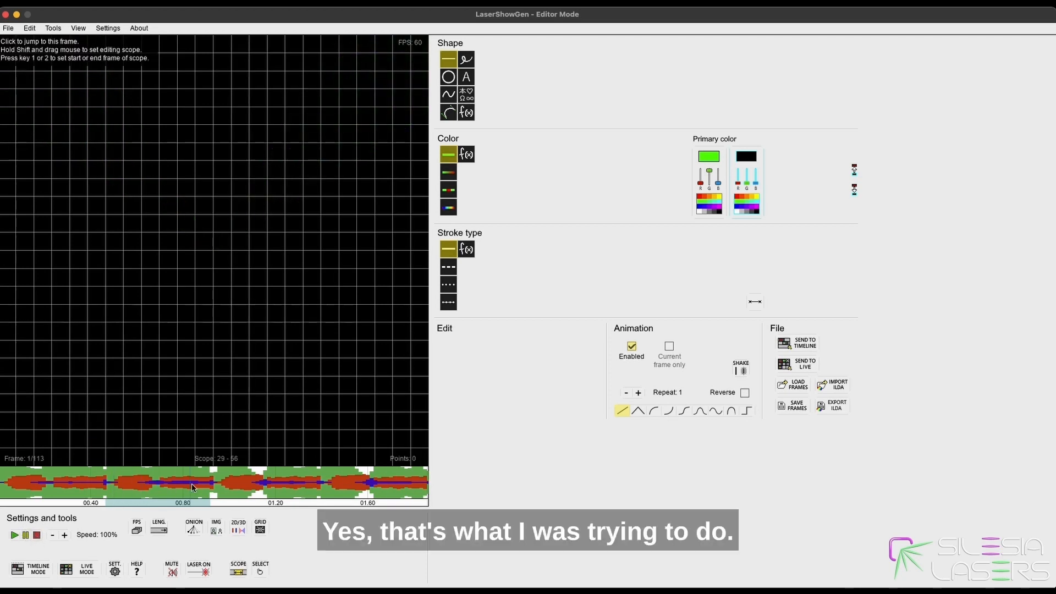
pyautogui.click(78, 492)
pyautogui.click(129, 486)
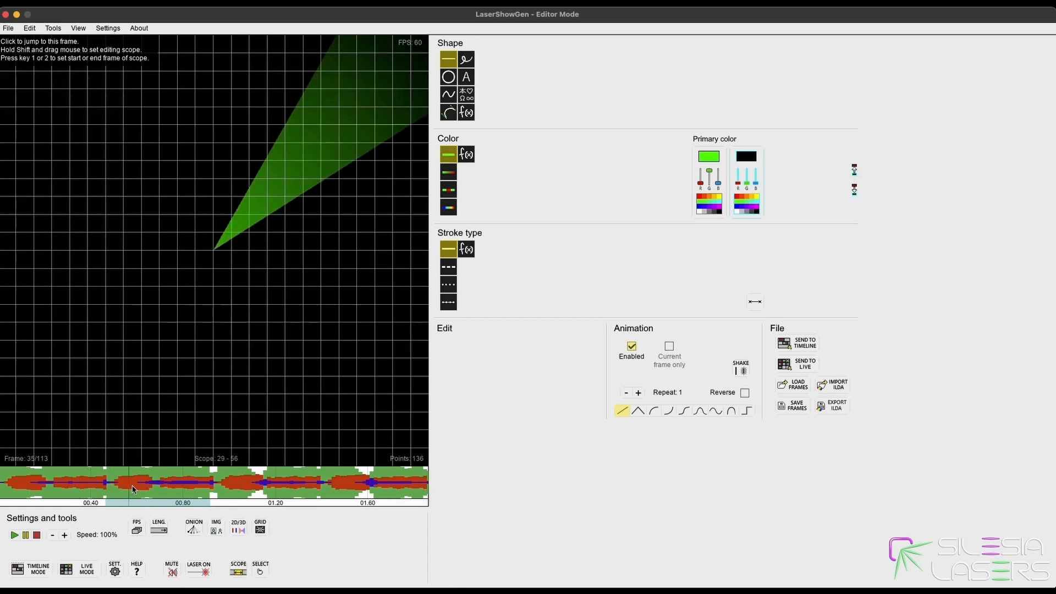
pyautogui.click(144, 478)
pyautogui.keyDown('shift'); pyautogui.click(145, 478); pyautogui.keyUp('shift')
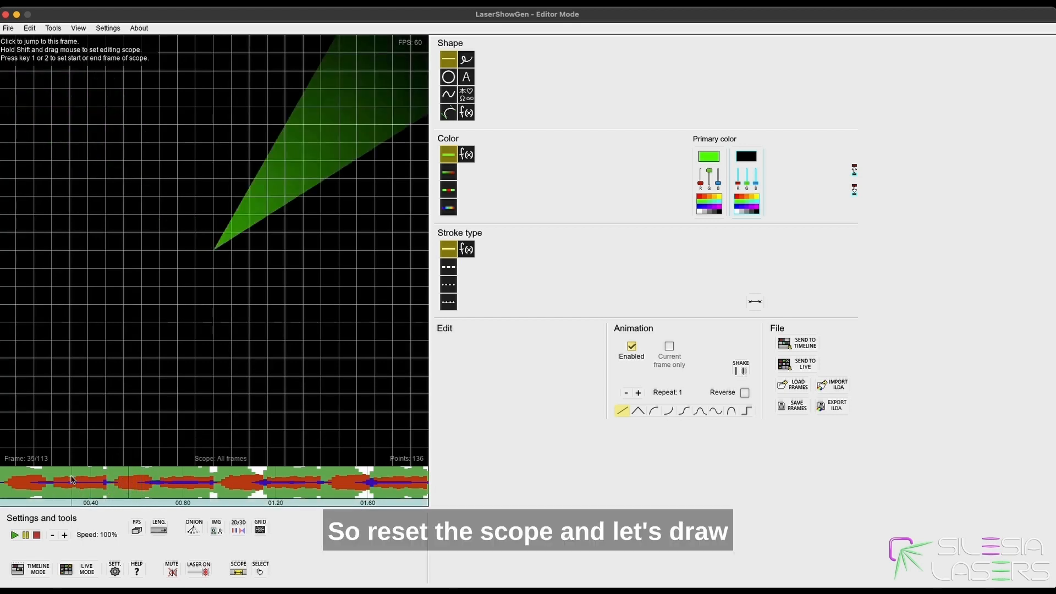
# Play the audio from various points around frames 43–57 to find where the high-pitched notes start.
pyautogui.click(152, 484)
pyautogui.click(98, 484)
pyautogui.click(149, 483)
pyautogui.click(187, 484)
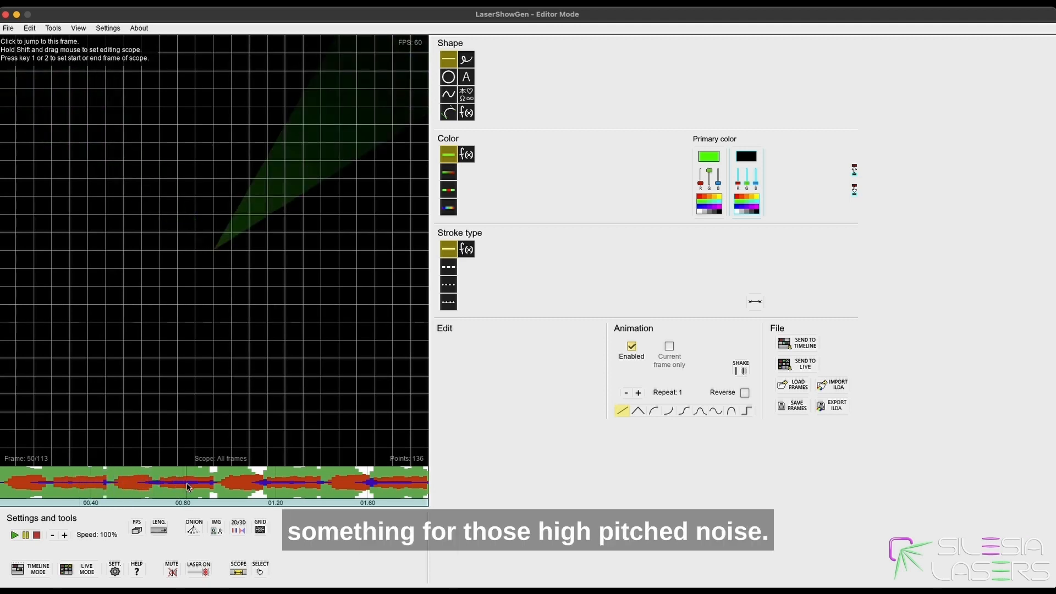
pyautogui.click(179, 487)
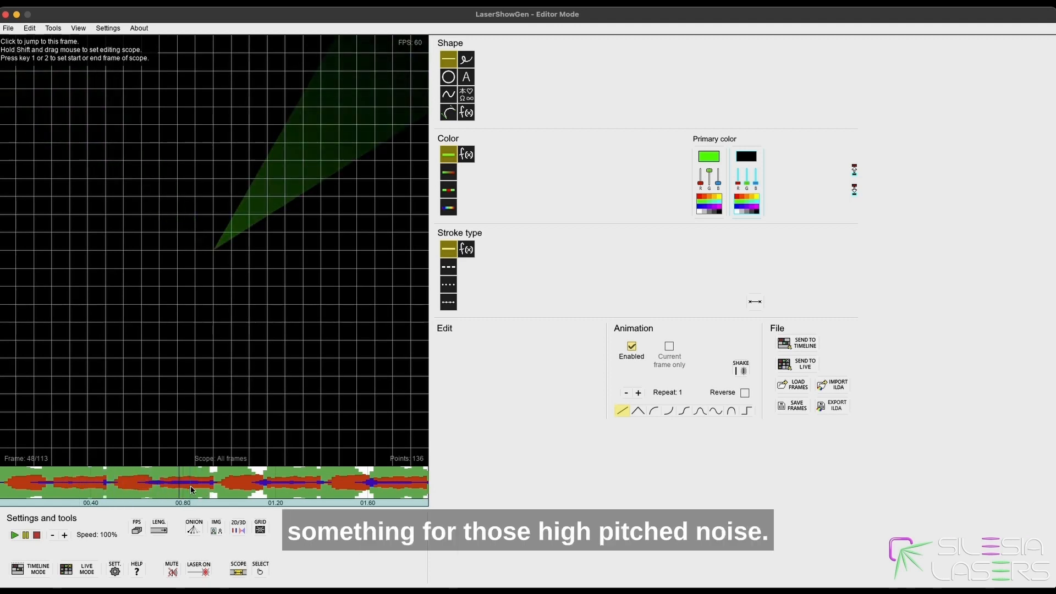
pyautogui.press('space')
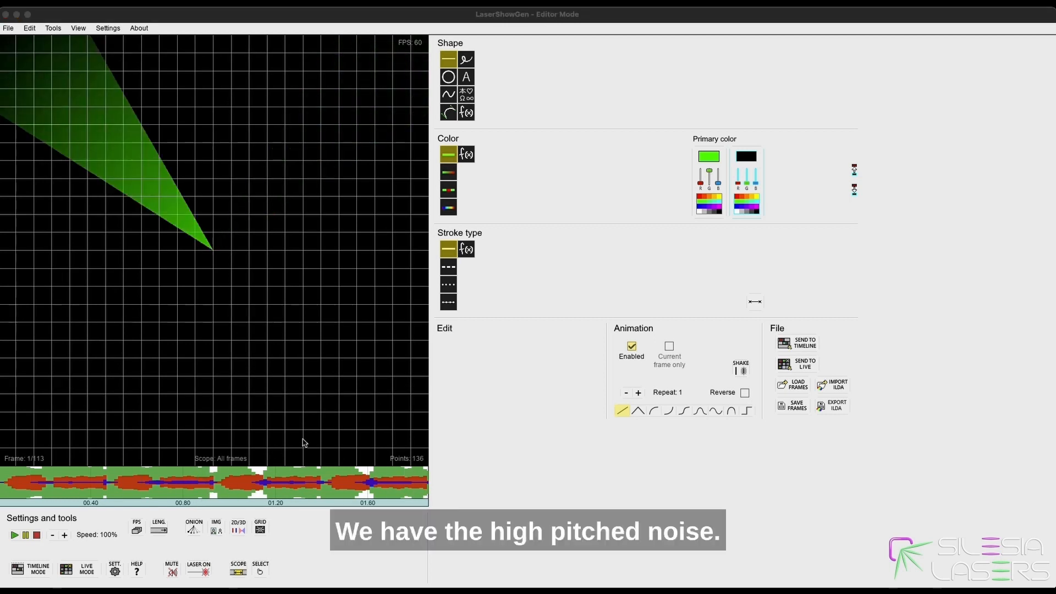
pyautogui.click(183, 483)
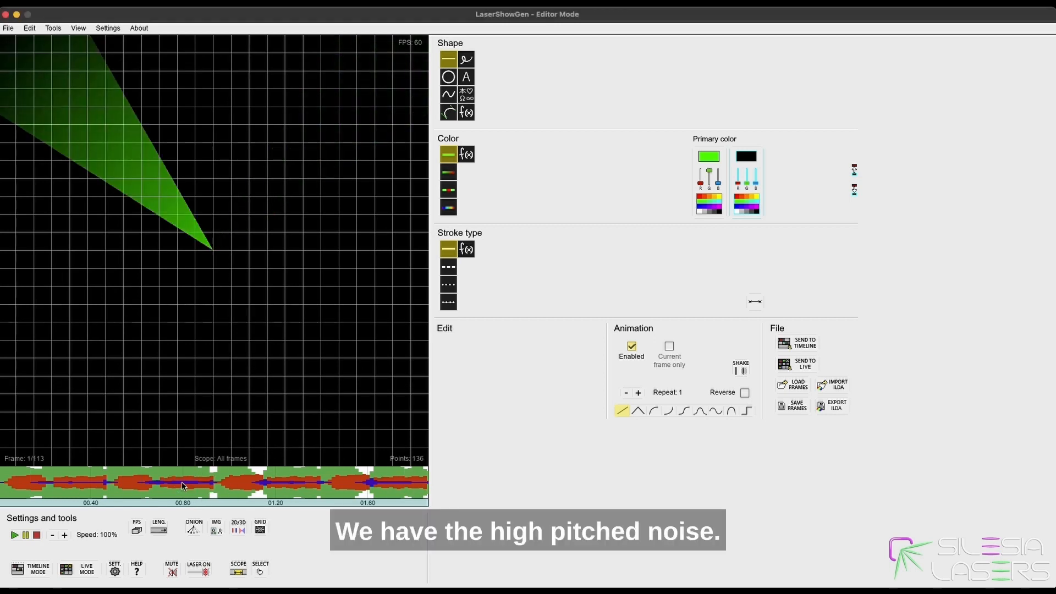
pyautogui.click(183, 484)
pyautogui.press('space')
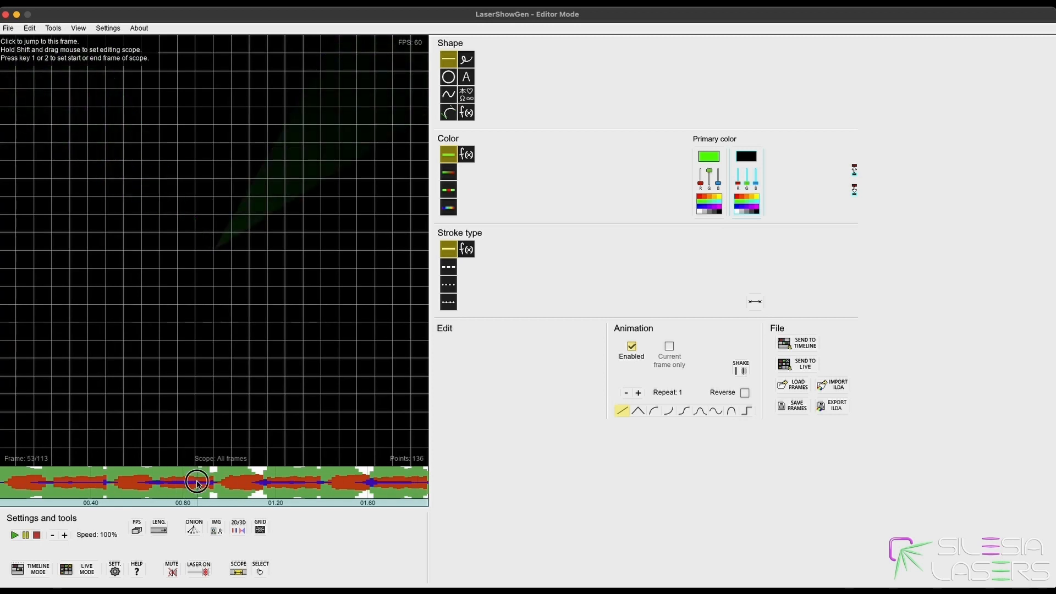
pyautogui.click(159, 486)
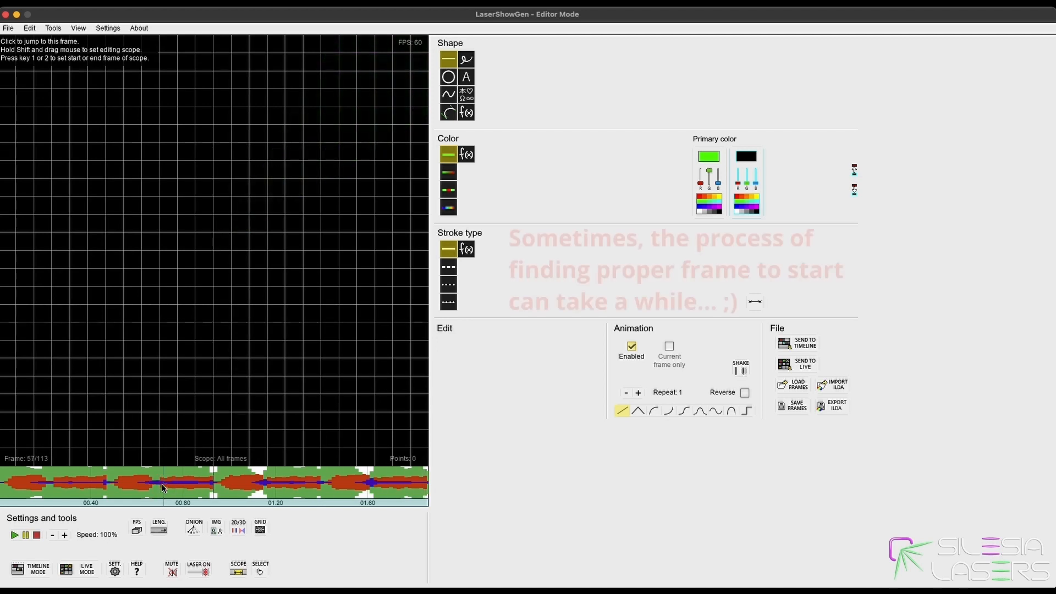
pyautogui.click(164, 483)
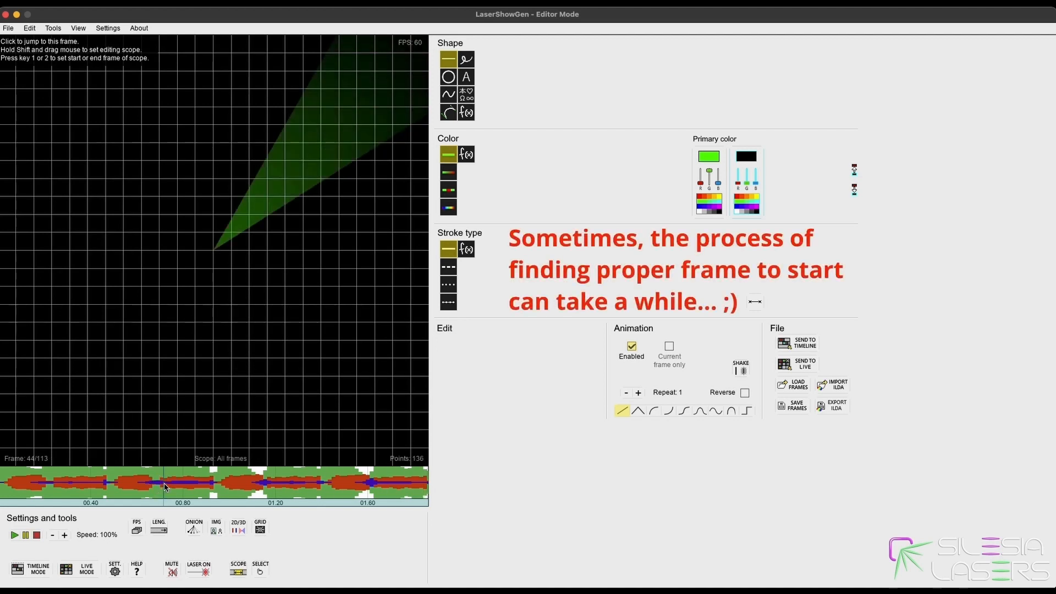
pyautogui.press('space')
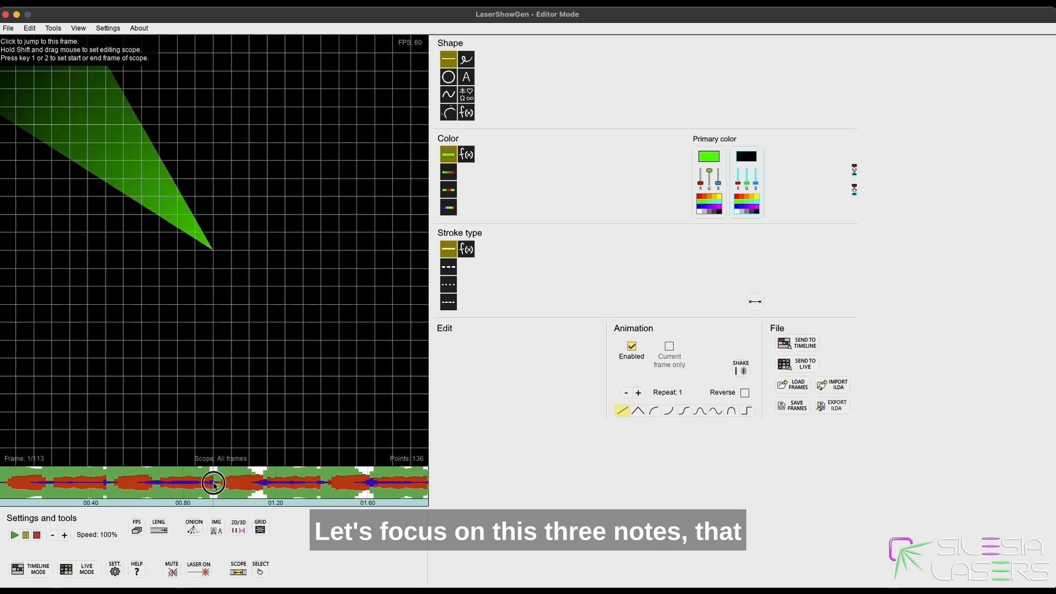
# Locate the first of the three late notes and set the editing scope to frames 68–84, with frame 69 as the current frame.
pyautogui.click(259, 485)
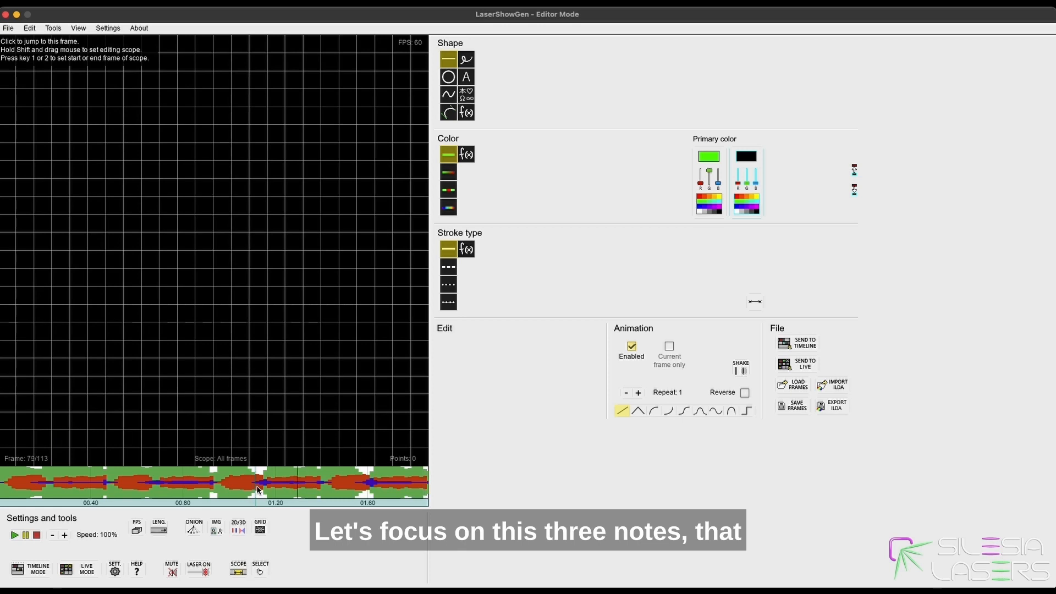
pyautogui.click(262, 488)
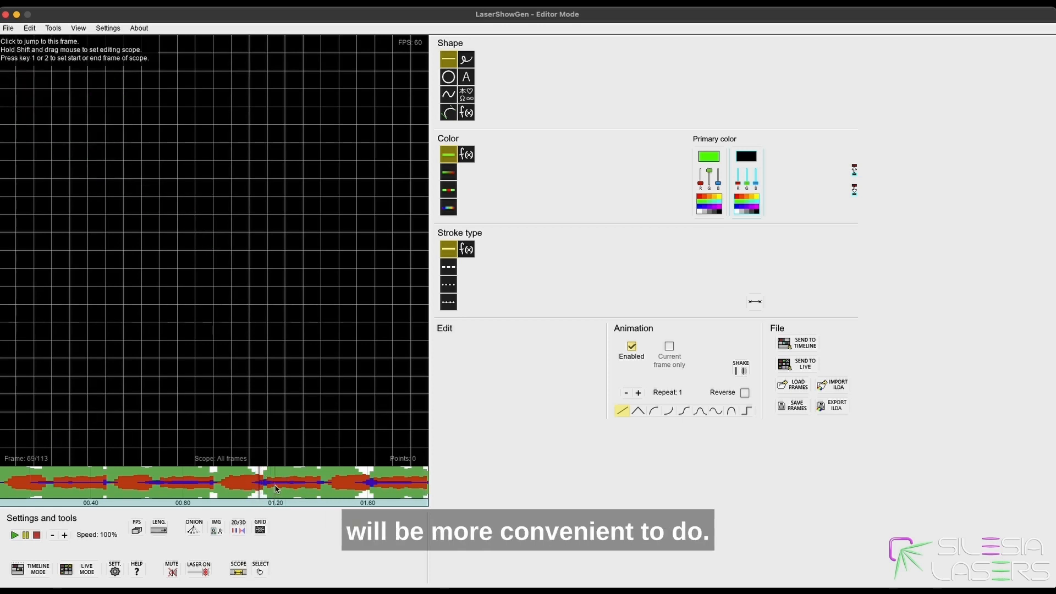
pyautogui.click(254, 488)
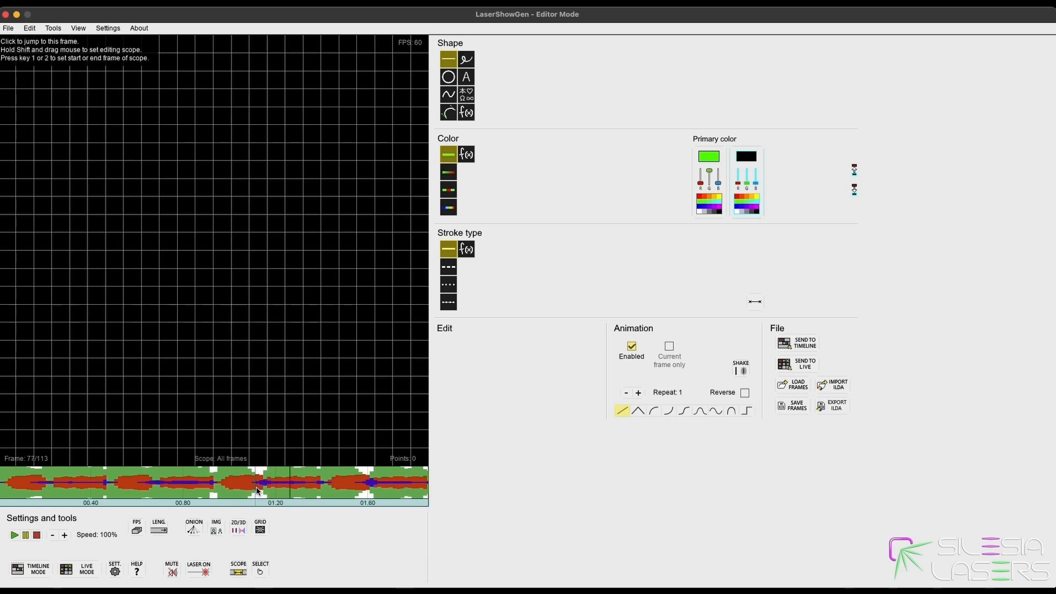
pyautogui.click(259, 487)
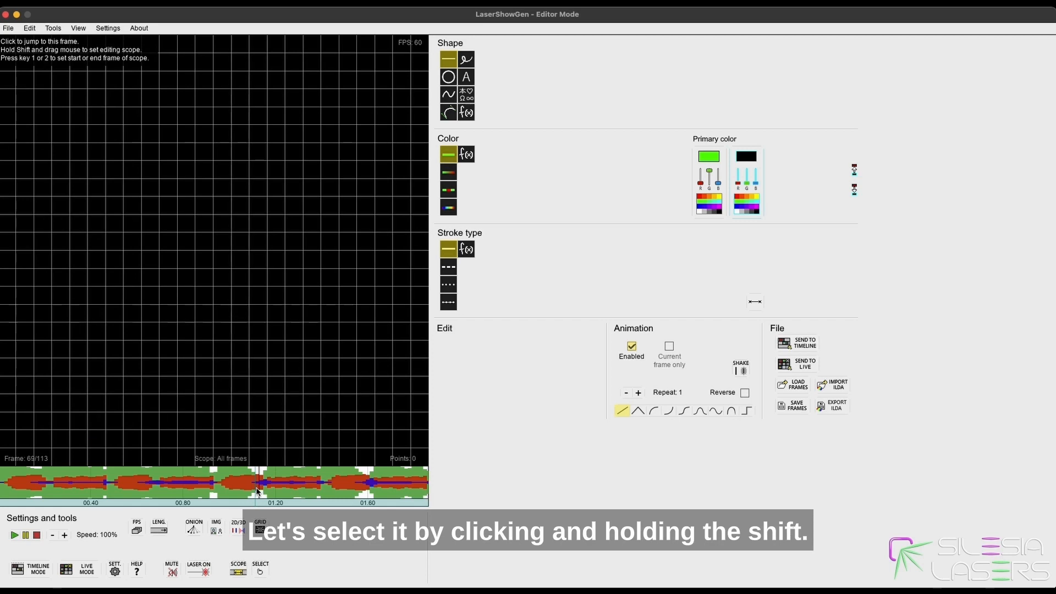
pyautogui.moveTo(257, 491); pyautogui.dragTo(318, 494)
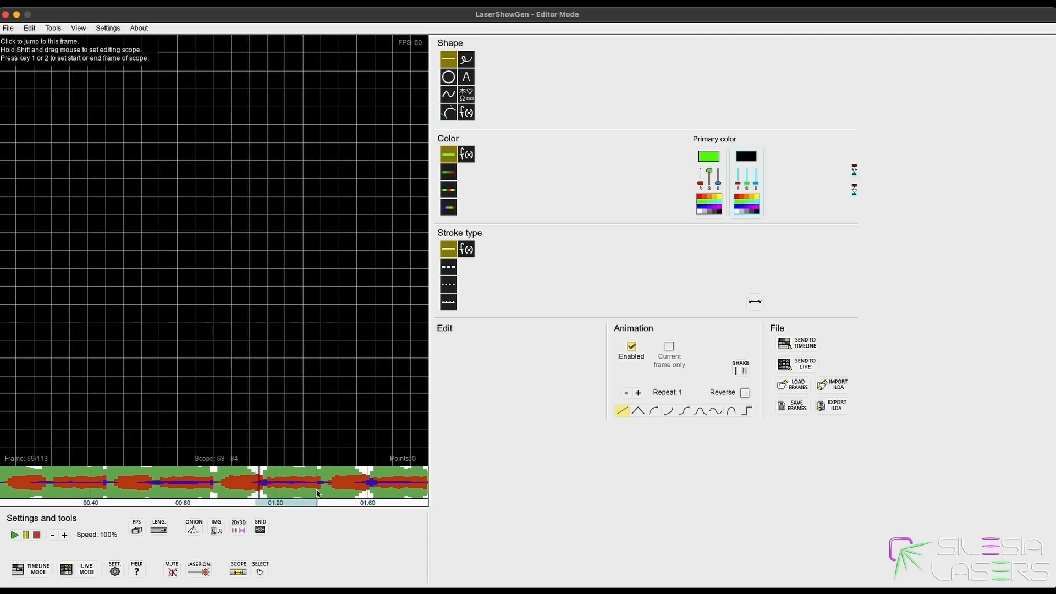
pyautogui.click(317, 490)
pyautogui.click(317, 489)
pyautogui.click(259, 488)
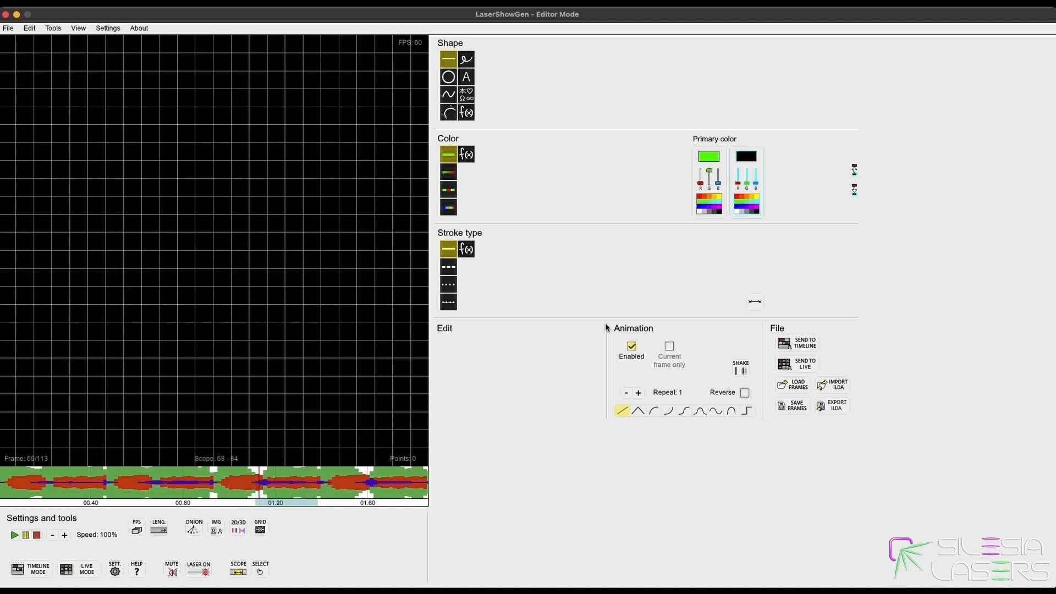
# Draw a small magenta circle in the upper-left part of the canvas for the first high note and preview it.
pyautogui.click(717, 208)
pyautogui.click(448, 77)
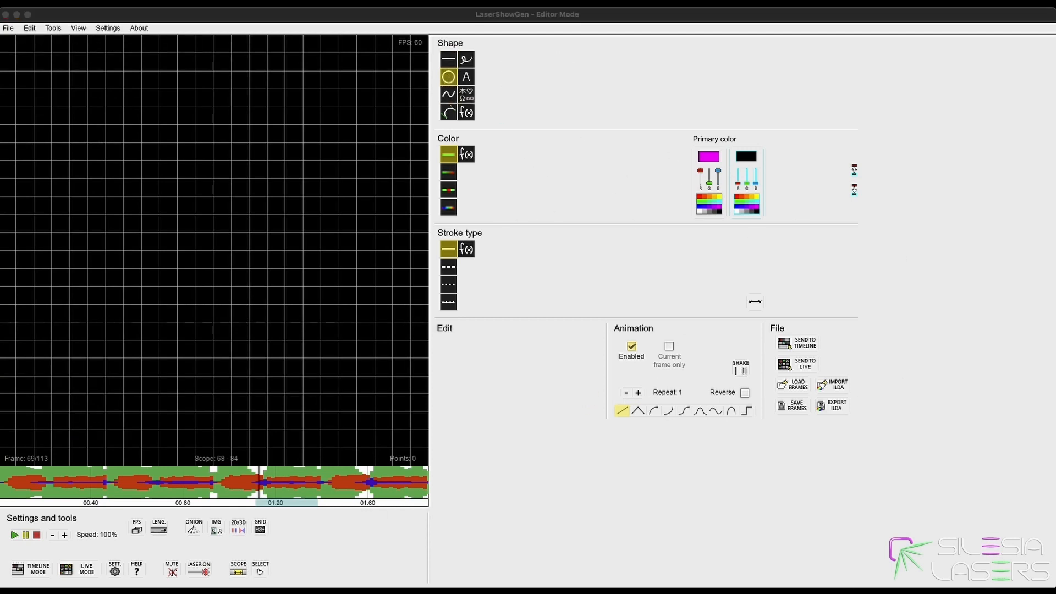
pyautogui.click(532, 201)
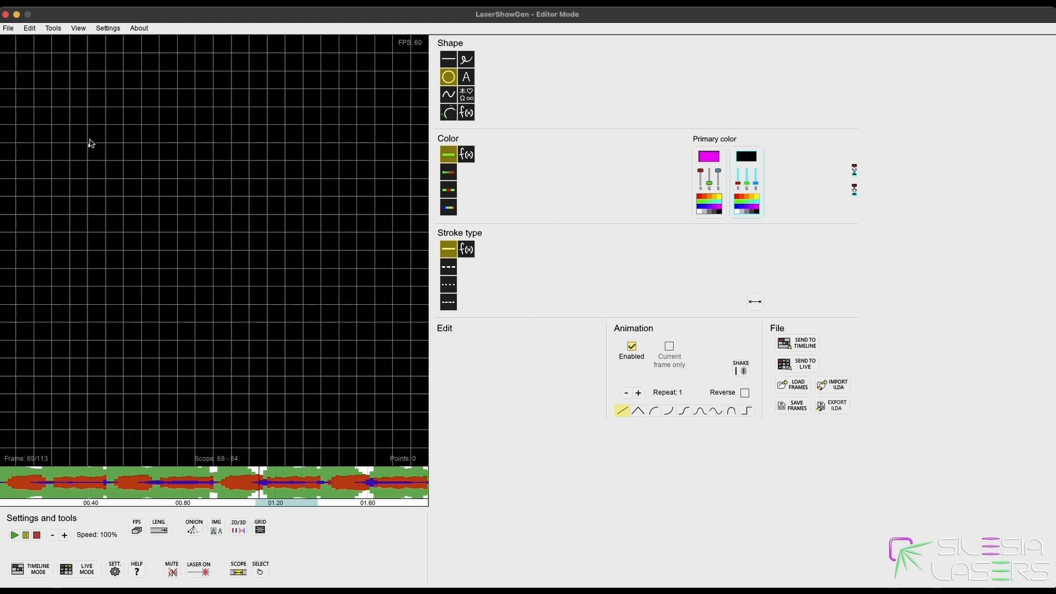
pyautogui.moveTo(87, 125); pyautogui.dragTo(118, 142)
pyautogui.click(242, 489)
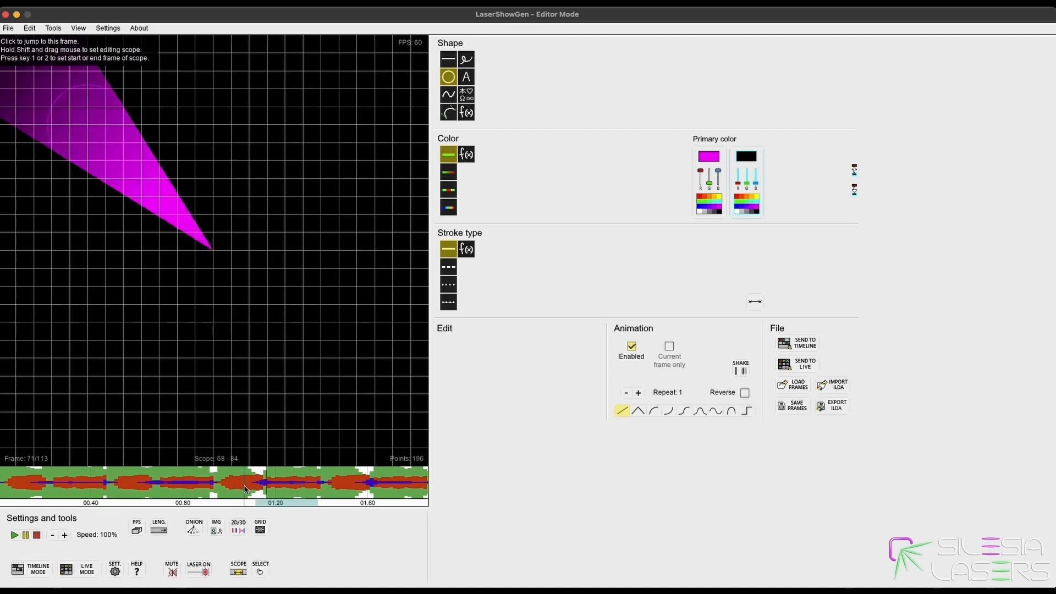
# Set the editing scope to frames 84–98 and draw a magenta circle in the upper-right part of the canvas for the second note.
pyautogui.click(322, 489)
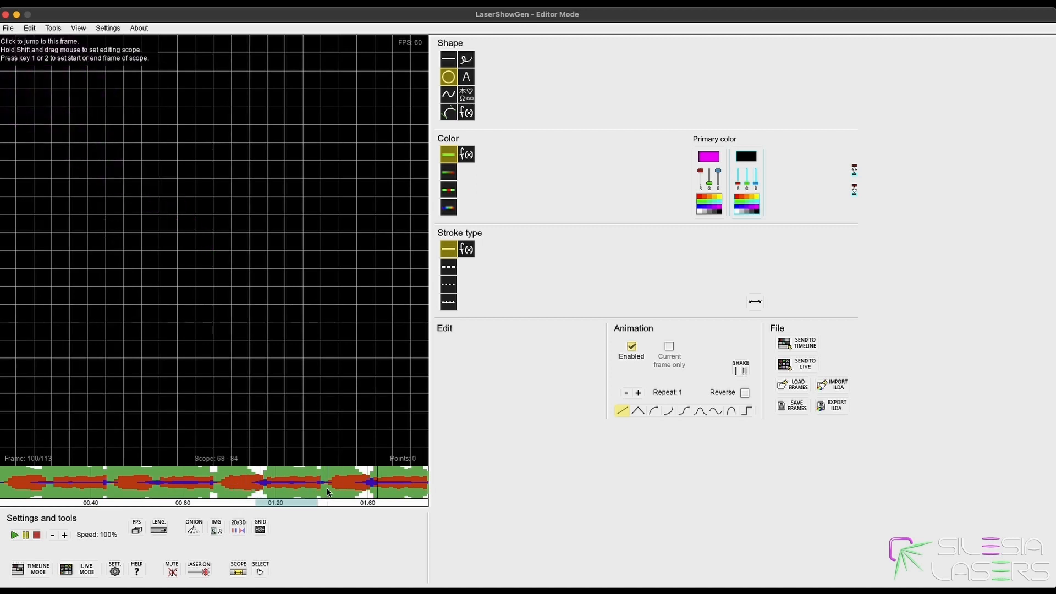
pyautogui.click(319, 487)
pyautogui.moveTo(319, 485); pyautogui.dragTo(369, 489)
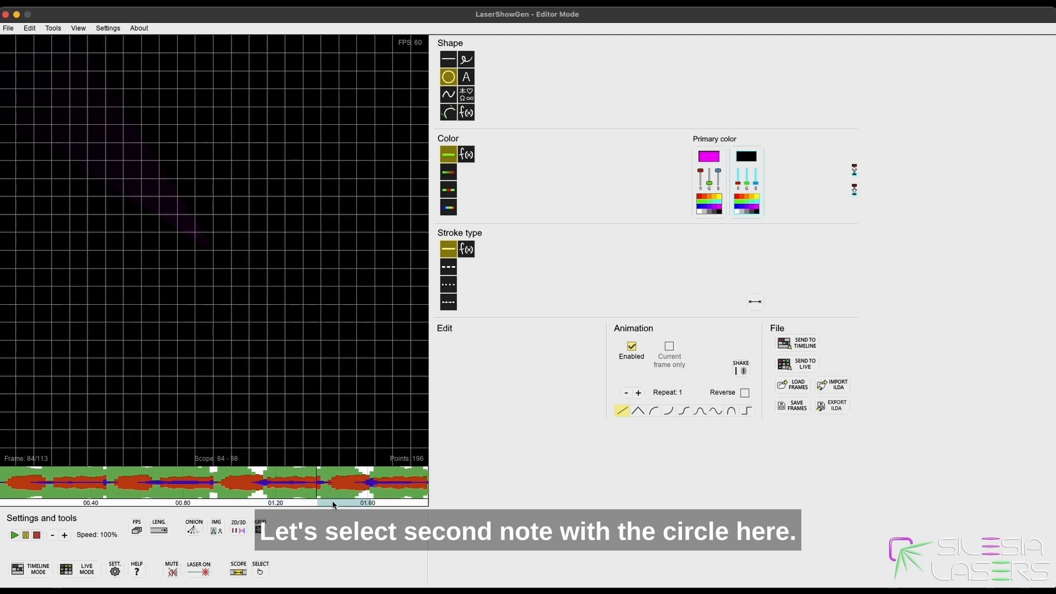
pyautogui.moveTo(354, 141); pyautogui.dragTo(389, 162)
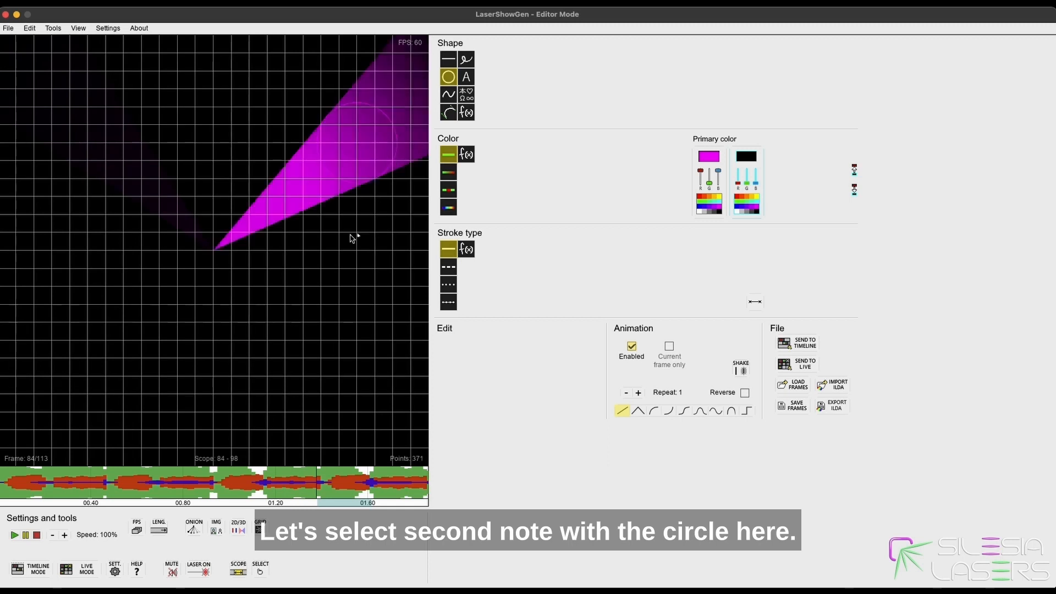
# Set the editing scope to frames 98–113 and draw a magenta circle in the canvas's upper-left area for the last note.
pyautogui.click(369, 487)
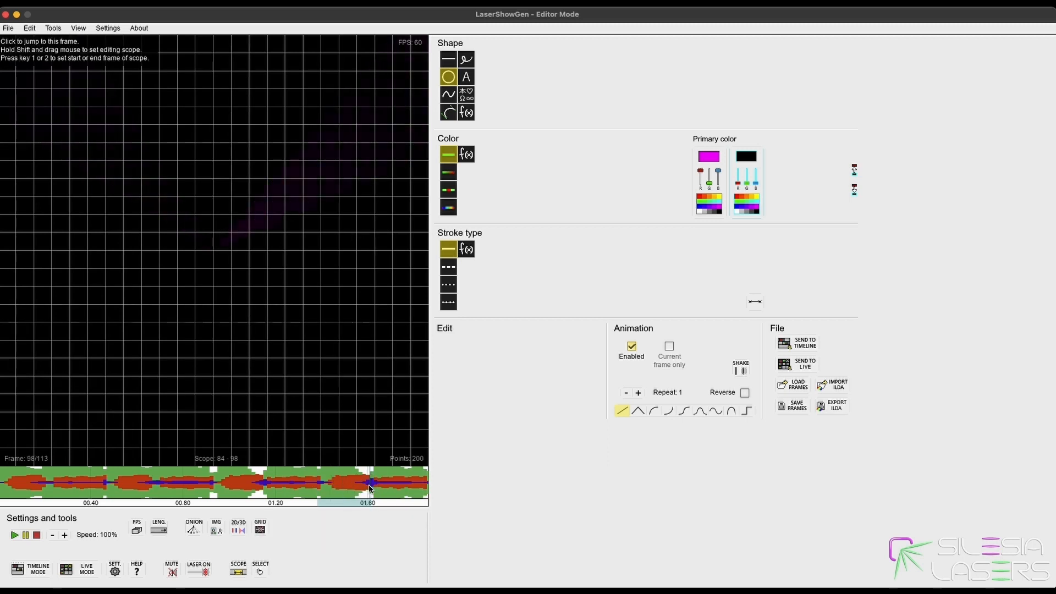
pyautogui.moveTo(369, 487); pyautogui.dragTo(426, 489)
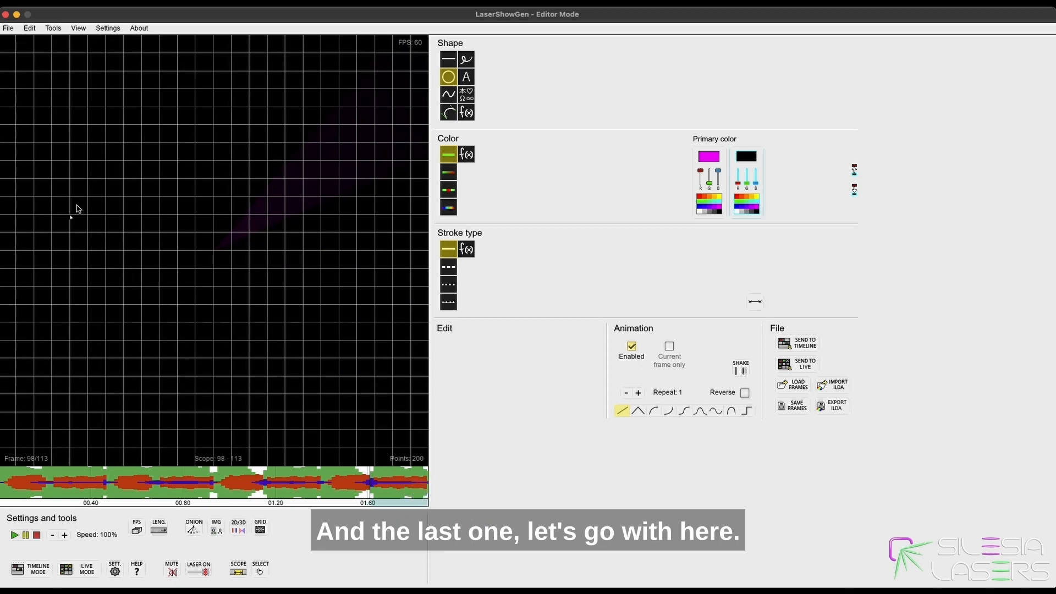
pyautogui.moveTo(130, 147); pyautogui.dragTo(163, 154)
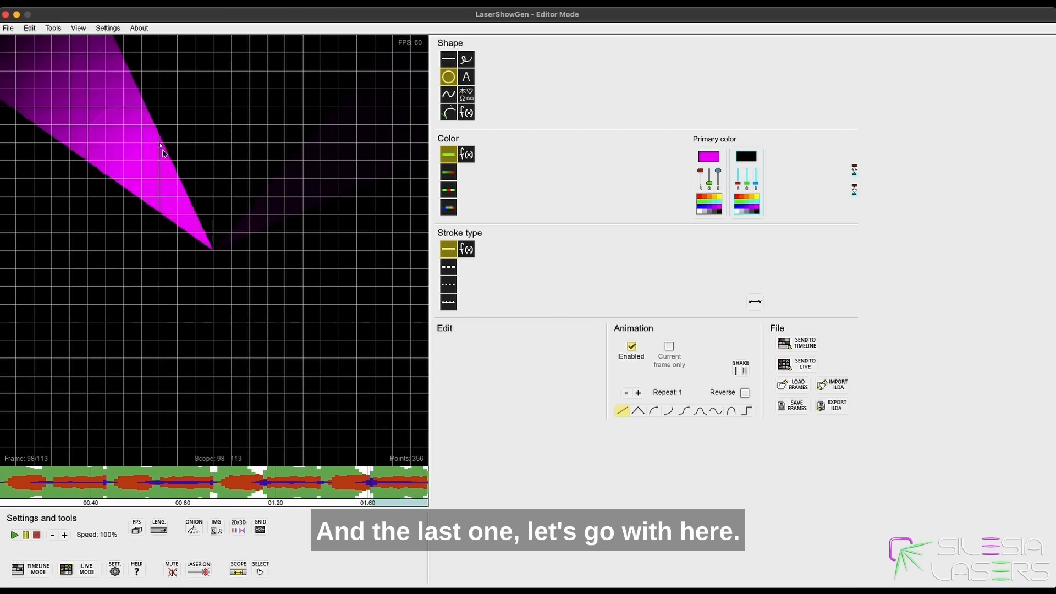
# Reset the editing scope to all frames and play the whole animation from the beginning.
pyautogui.click(210, 502)
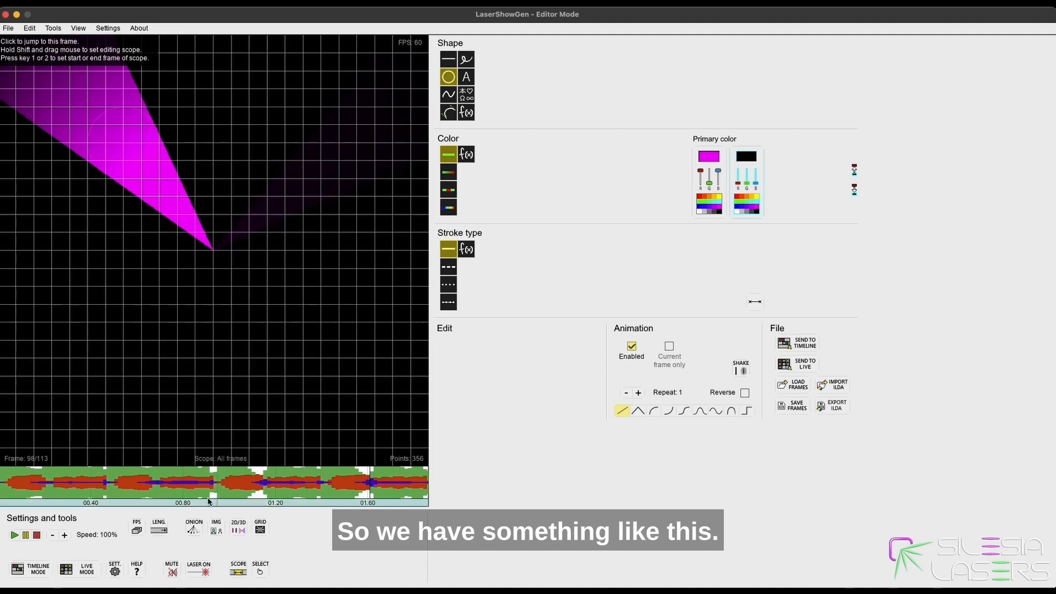
pyautogui.press('space')
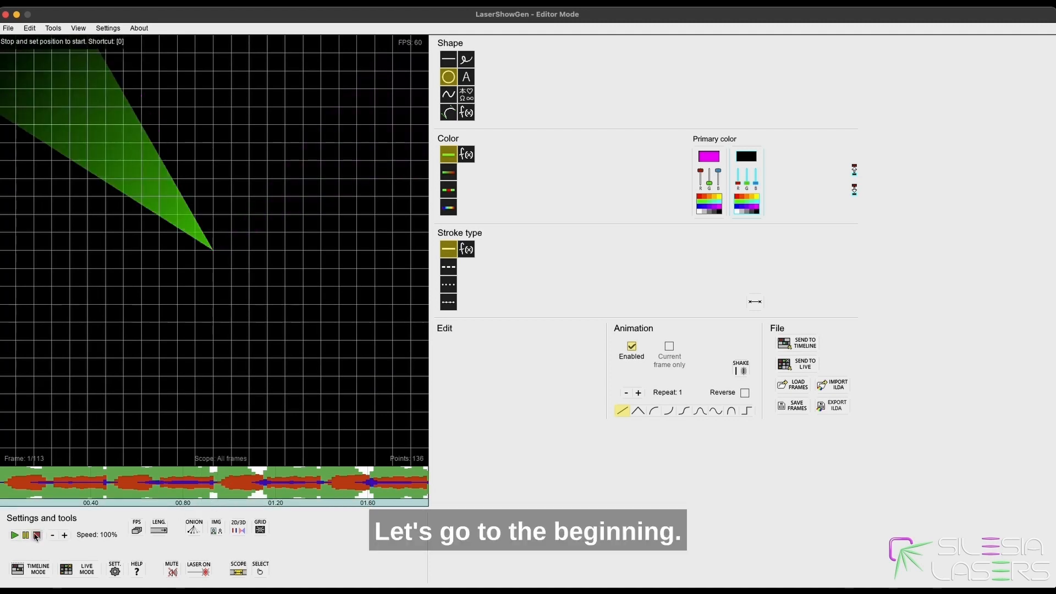
pyautogui.click(13, 537)
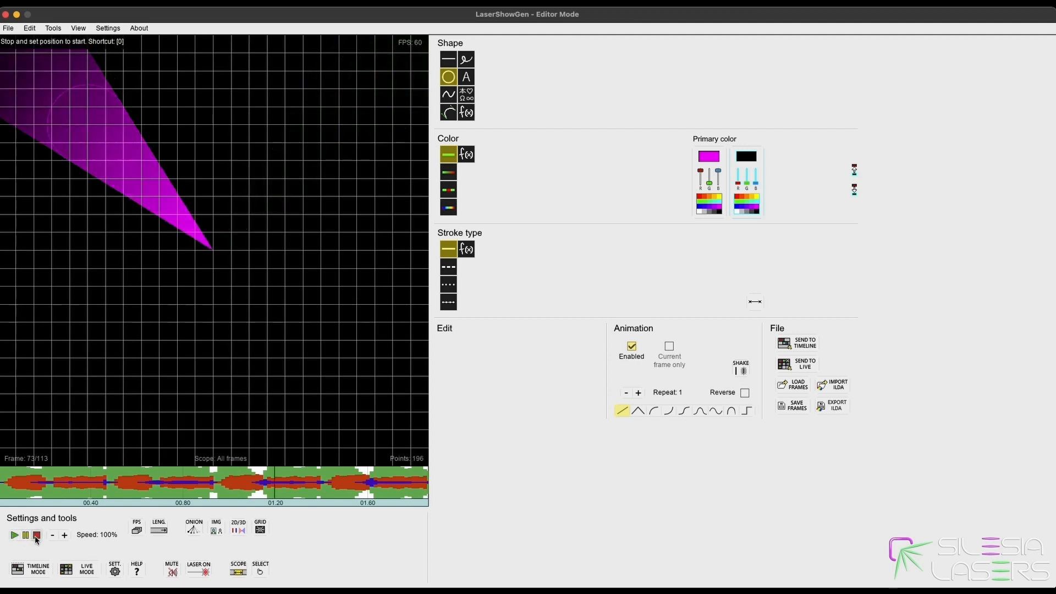
# Locate the earlier high note and set the editing scope to frames 43–70, with frame 43 as the current frame.
pyautogui.moveTo(264, 489); pyautogui.dragTo(207, 486)
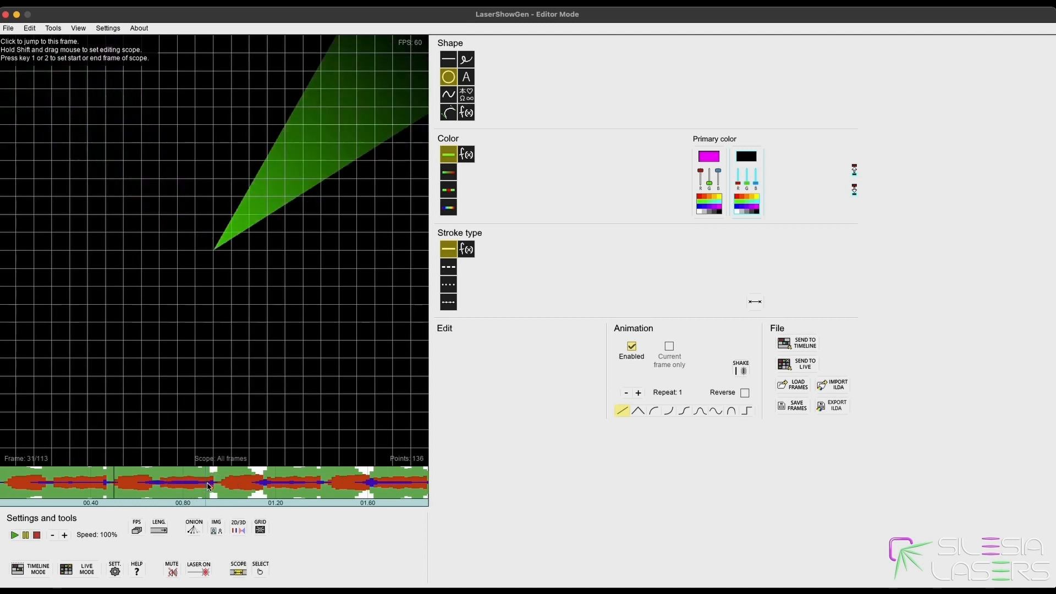
pyautogui.click(160, 484)
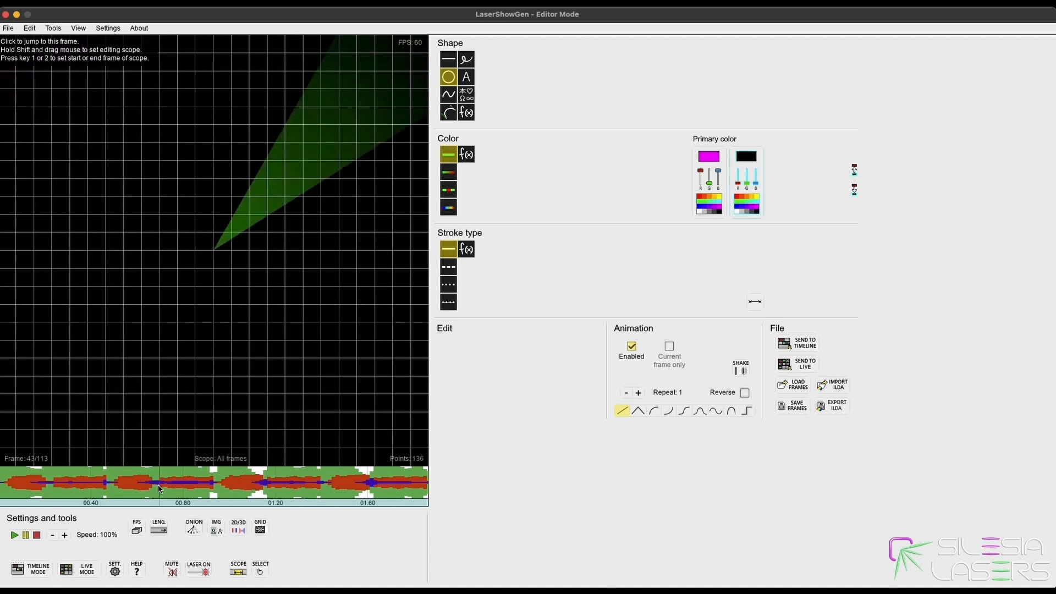
pyautogui.moveTo(158, 486); pyautogui.dragTo(253, 488)
pyautogui.click(163, 485)
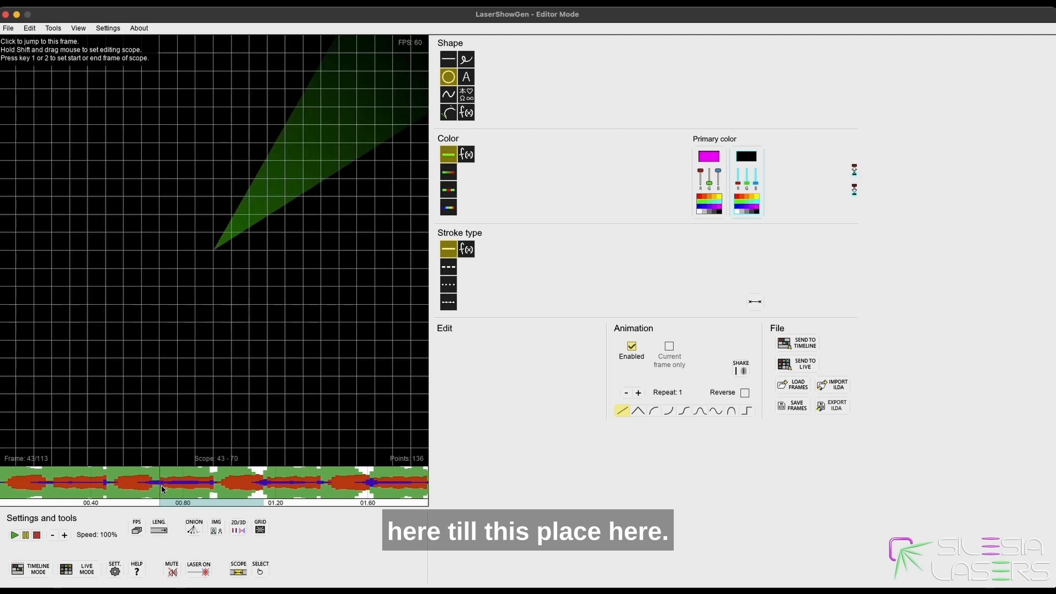
# Set the editing scope to frames 43–66 and draw a magenta circle in the canvas's upper middle with the animation repeated 3 times.
pyautogui.click(243, 489)
pyautogui.click(161, 484)
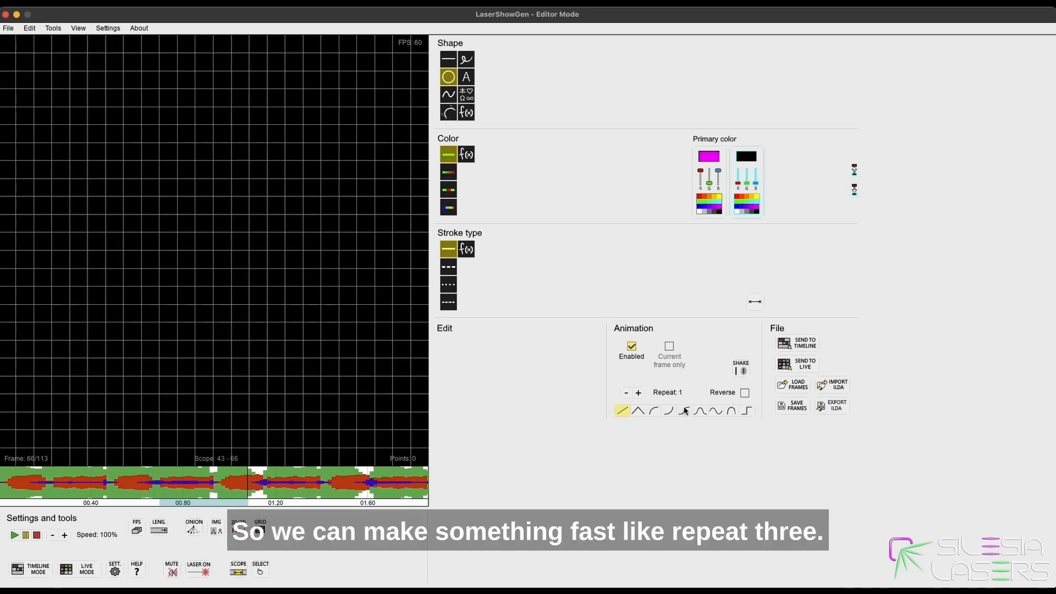
pyautogui.click(638, 392)
pyautogui.click(638, 392)
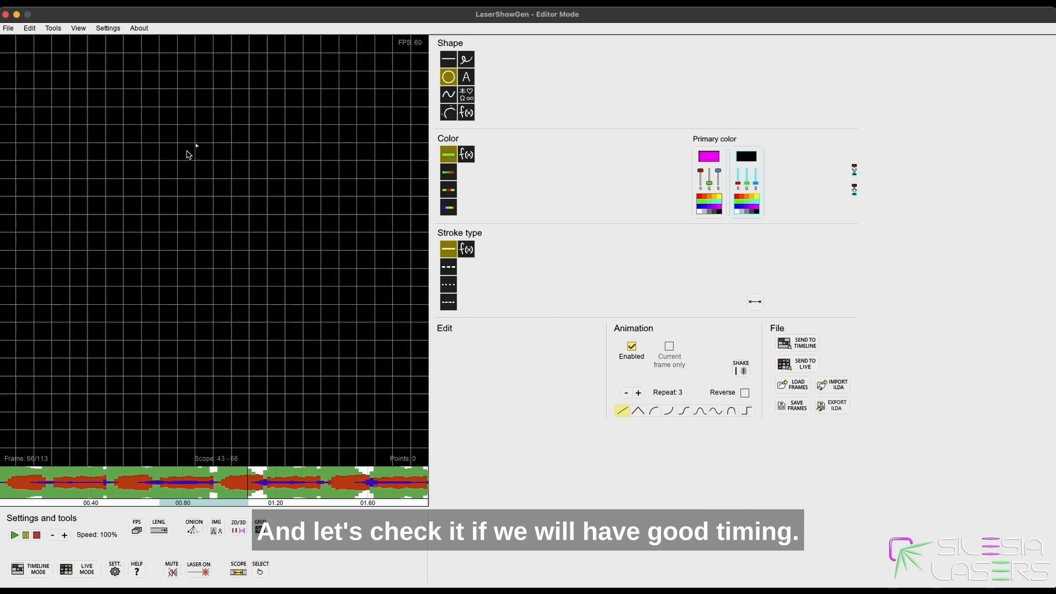
pyautogui.moveTo(195, 143); pyautogui.dragTo(238, 146)
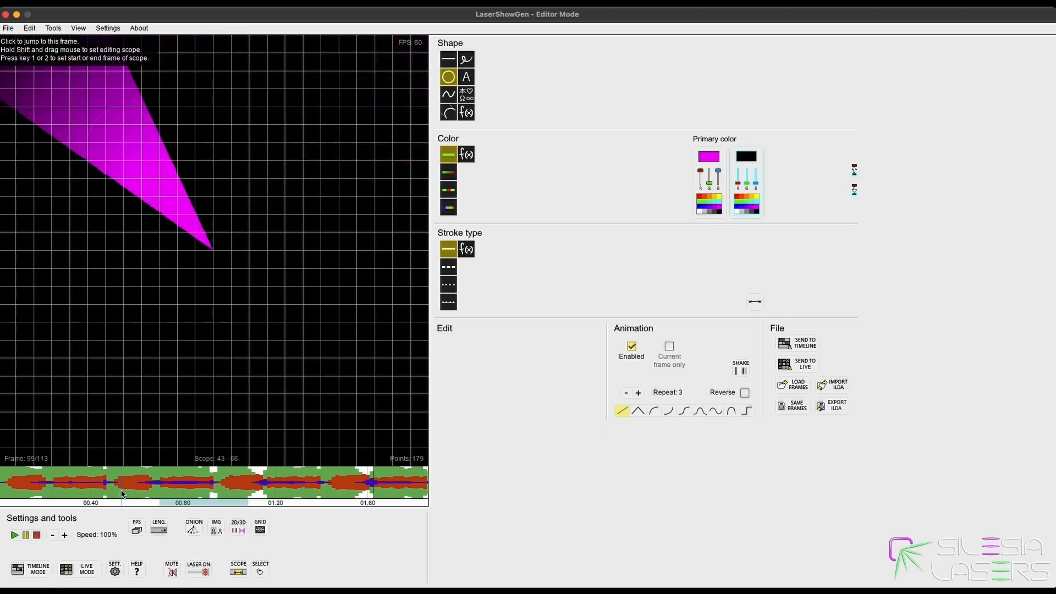
# Disable animation at frame 53 and move the new magenta circle to the canvas's upper-right area.
pyautogui.click(164, 488)
pyautogui.moveTo(163, 487); pyautogui.dragTo(214, 479)
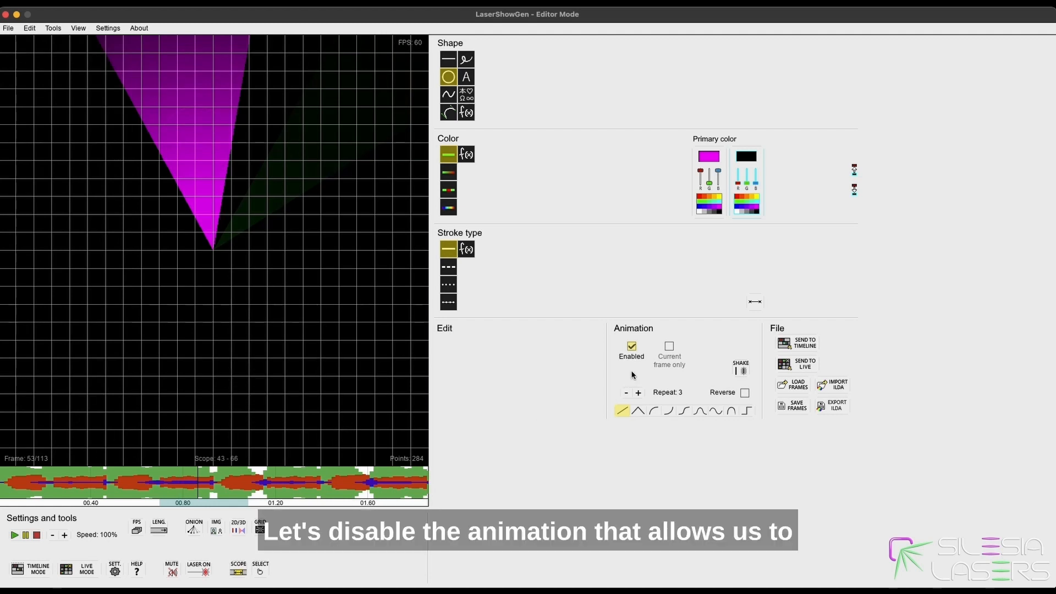
pyautogui.click(633, 344)
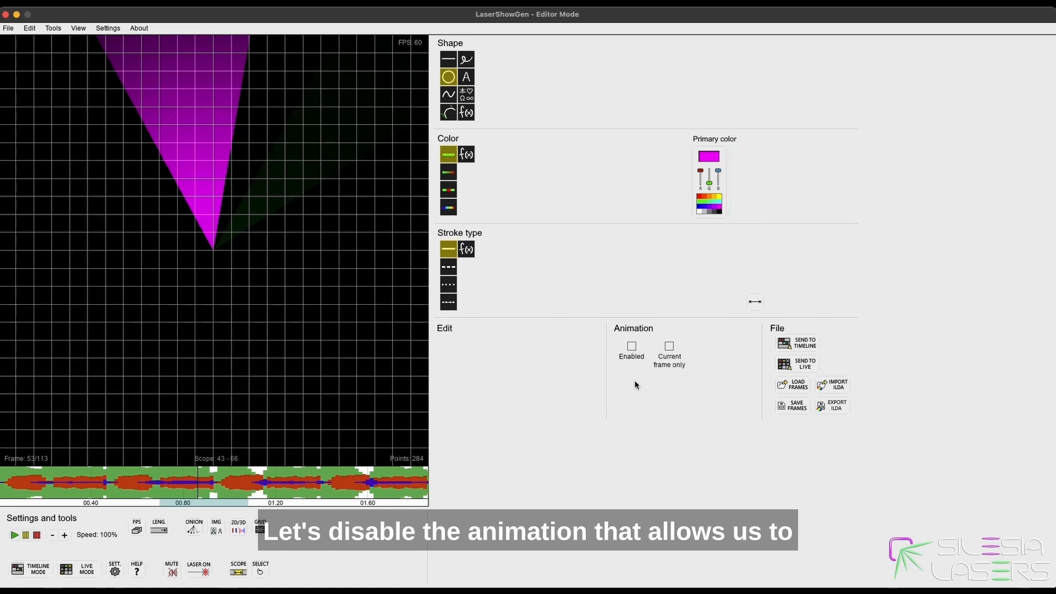
pyautogui.click(203, 138)
pyautogui.moveTo(199, 142); pyautogui.dragTo(166, 279)
pyautogui.moveTo(158, 197); pyautogui.dragTo(352, 157)
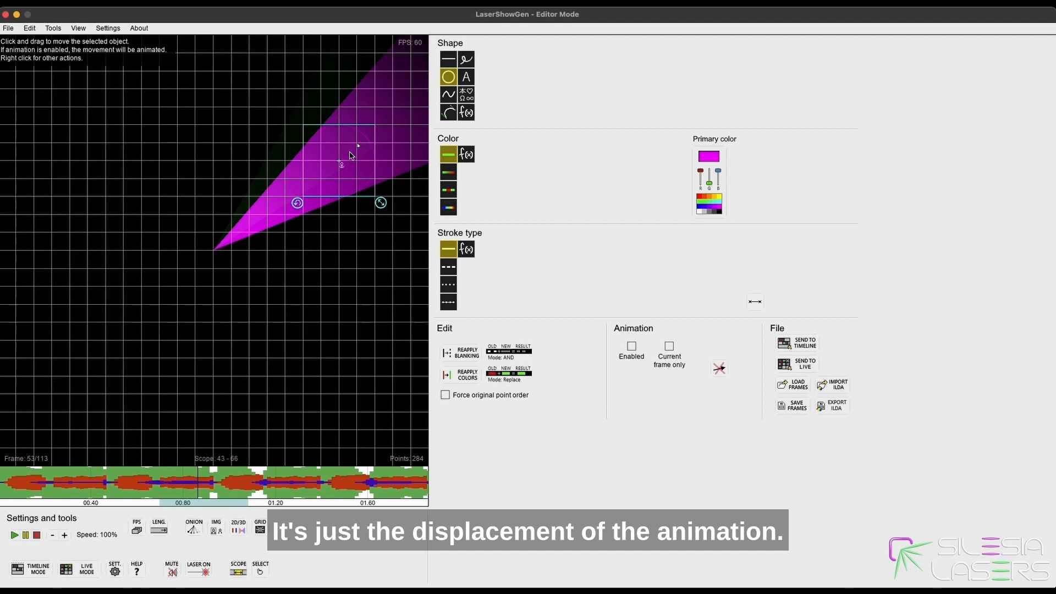
pyautogui.moveTo(355, 145); pyautogui.dragTo(396, 131)
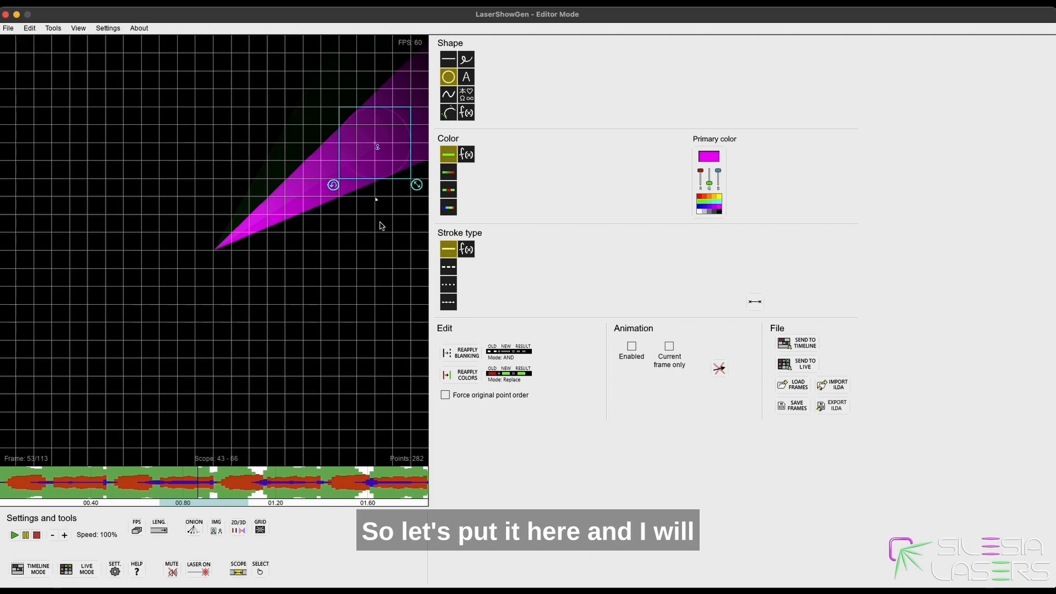
# Enable animation again and set its repeat count to 1.
pyautogui.click(633, 346)
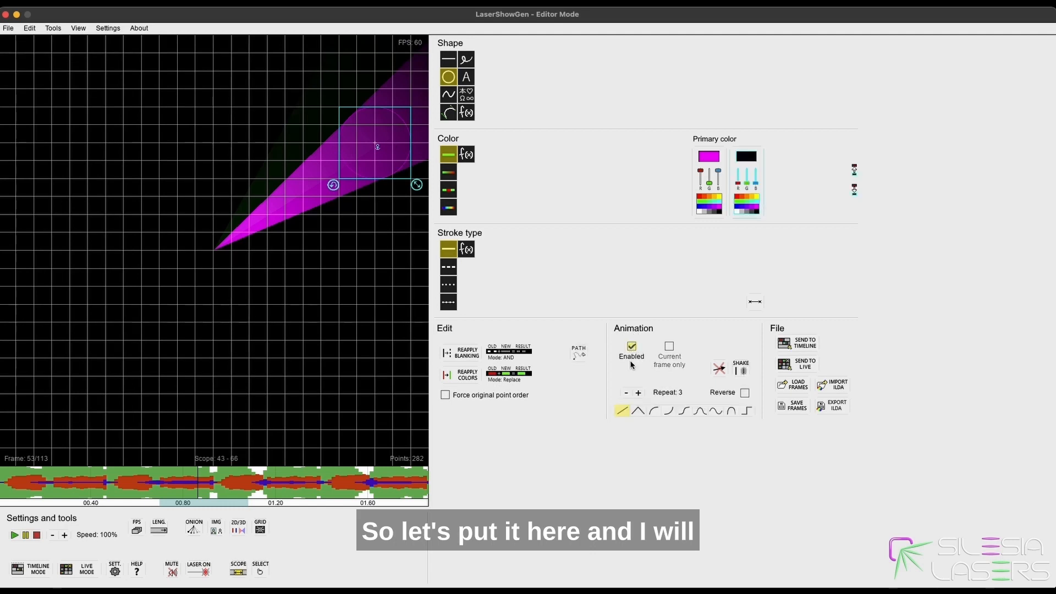
pyautogui.click(626, 393)
pyautogui.click(626, 393)
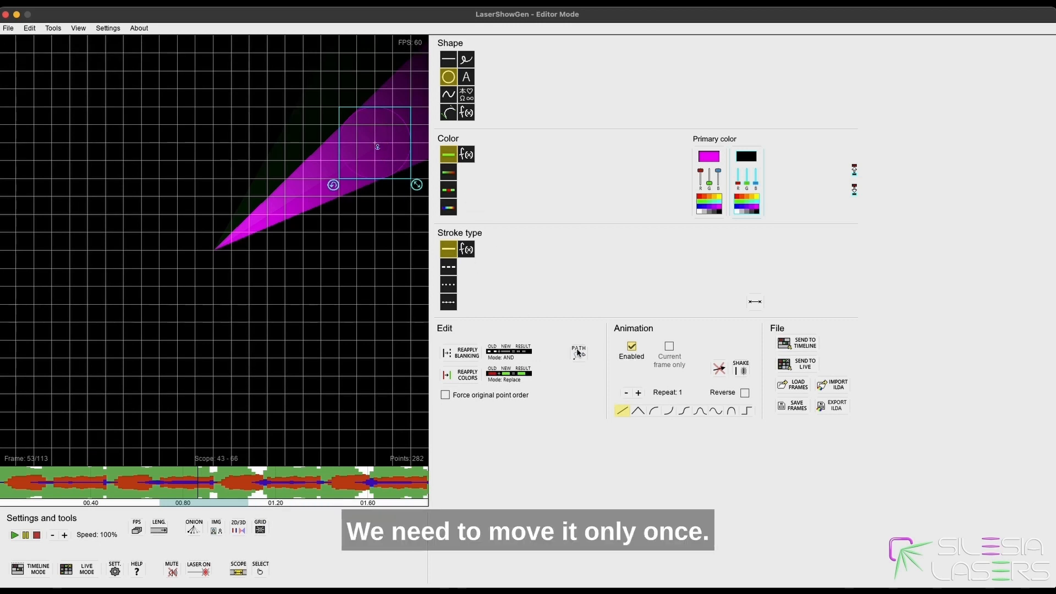
# Try animating the magenta circle moving from the canvas's upper right to its upper left, and play the result.
pyautogui.moveTo(380, 129); pyautogui.dragTo(59, 118)
pyautogui.click(130, 149)
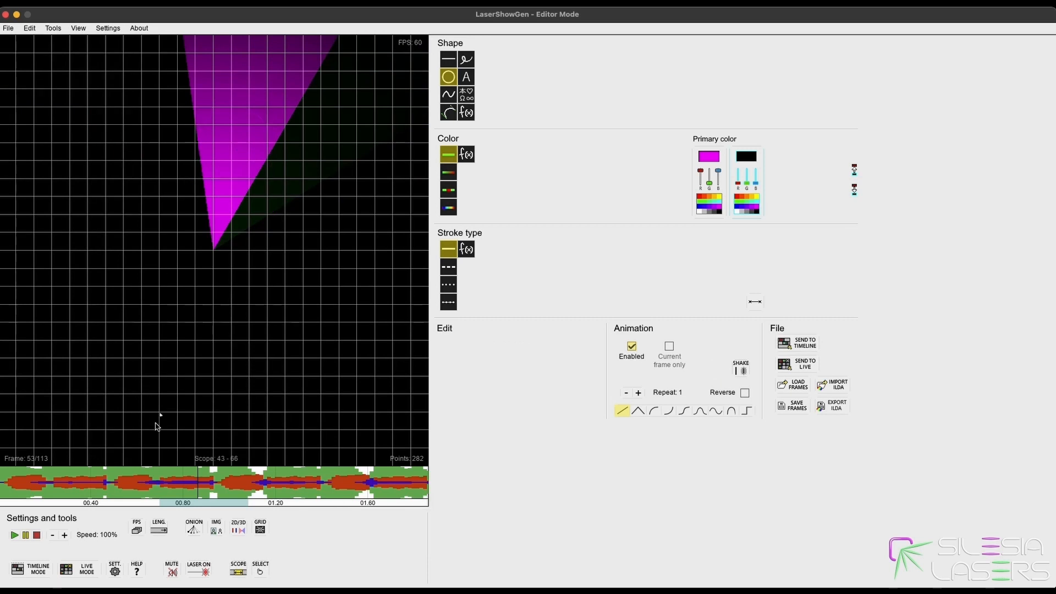
pyautogui.click(185, 479)
pyautogui.moveTo(185, 478); pyautogui.dragTo(23, 489)
pyautogui.click(16, 537)
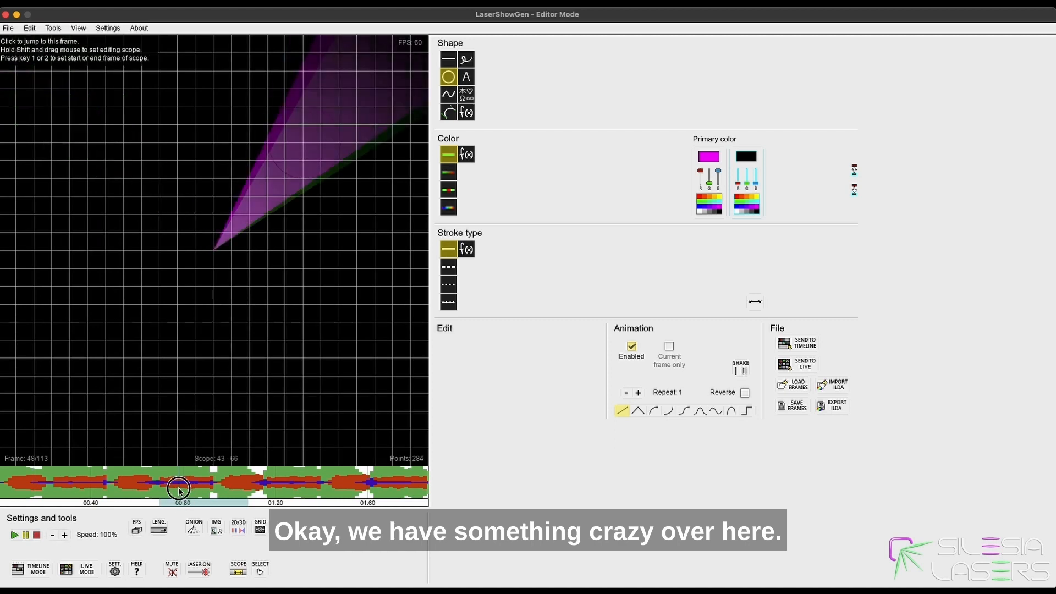
# Check where the circle's movement ends, then disable animation at frame 56 and move the circle to the canvas's upper-left area.
pyautogui.click(212, 486)
pyautogui.moveTo(213, 486); pyautogui.dragTo(269, 482)
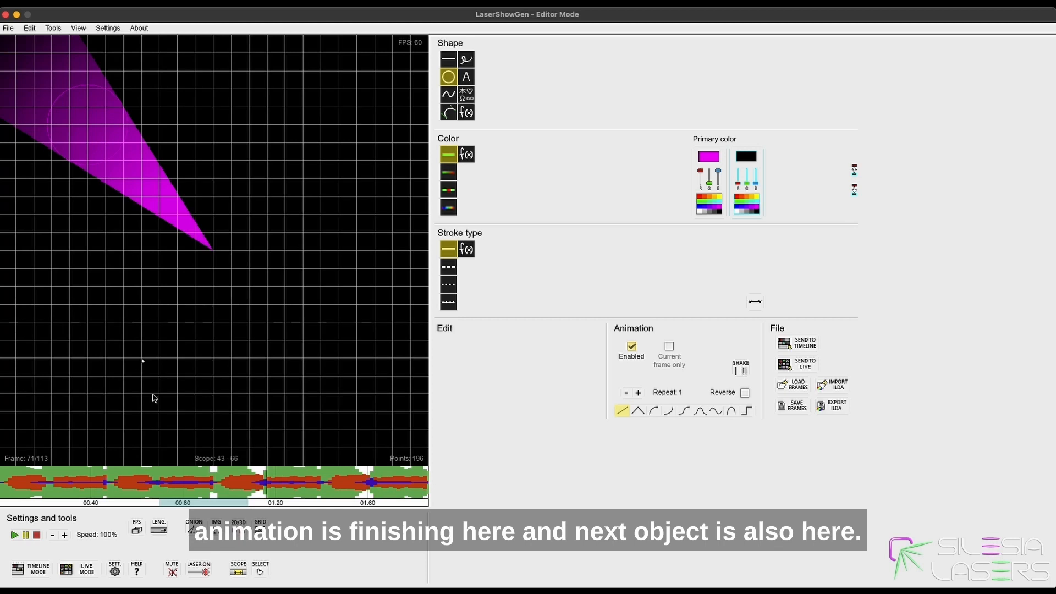
pyautogui.click(212, 482)
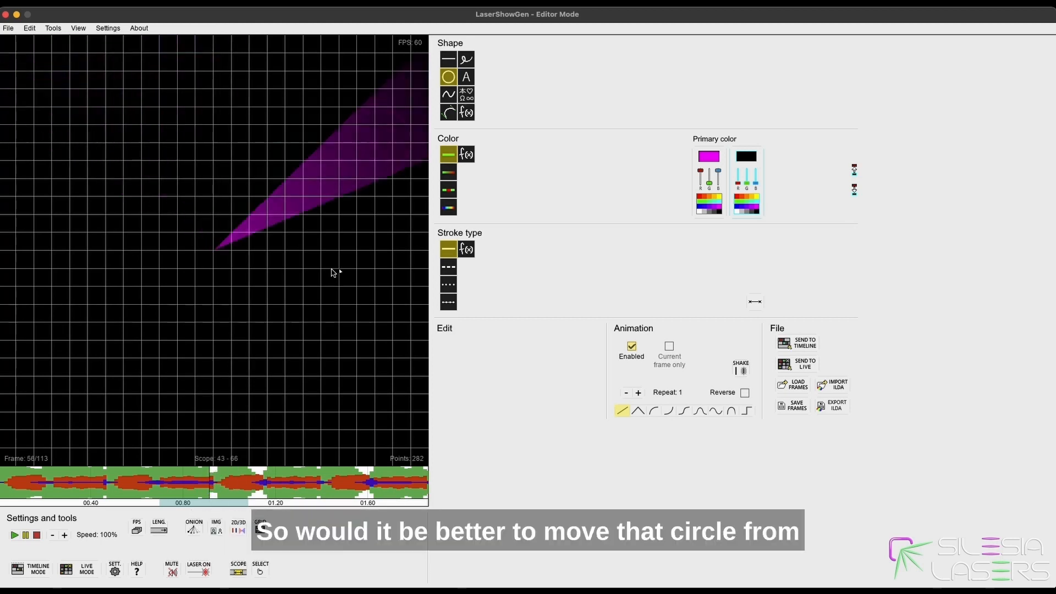
pyautogui.click(632, 347)
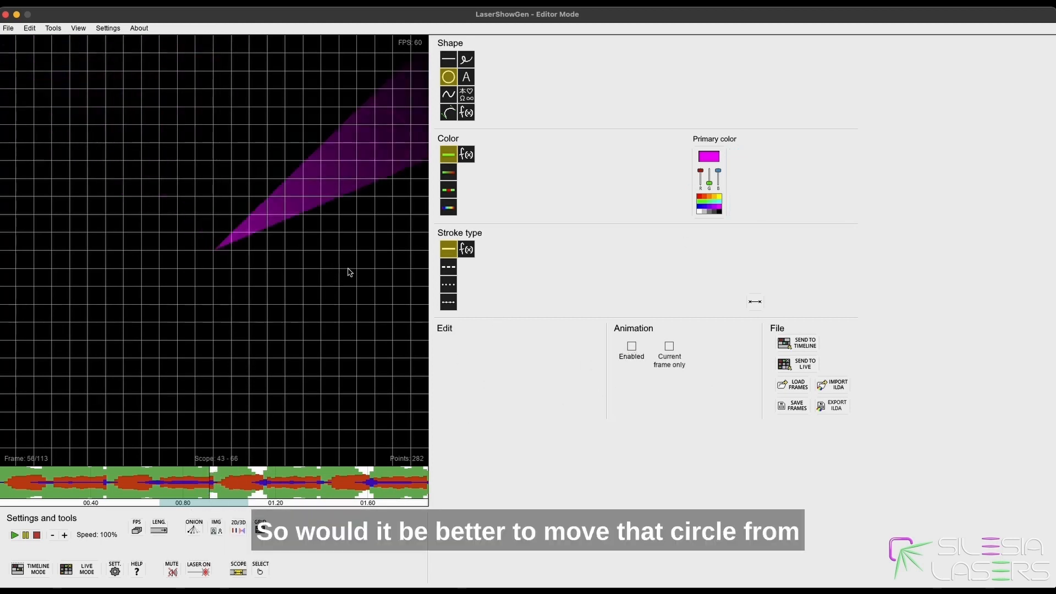
pyautogui.click(394, 143)
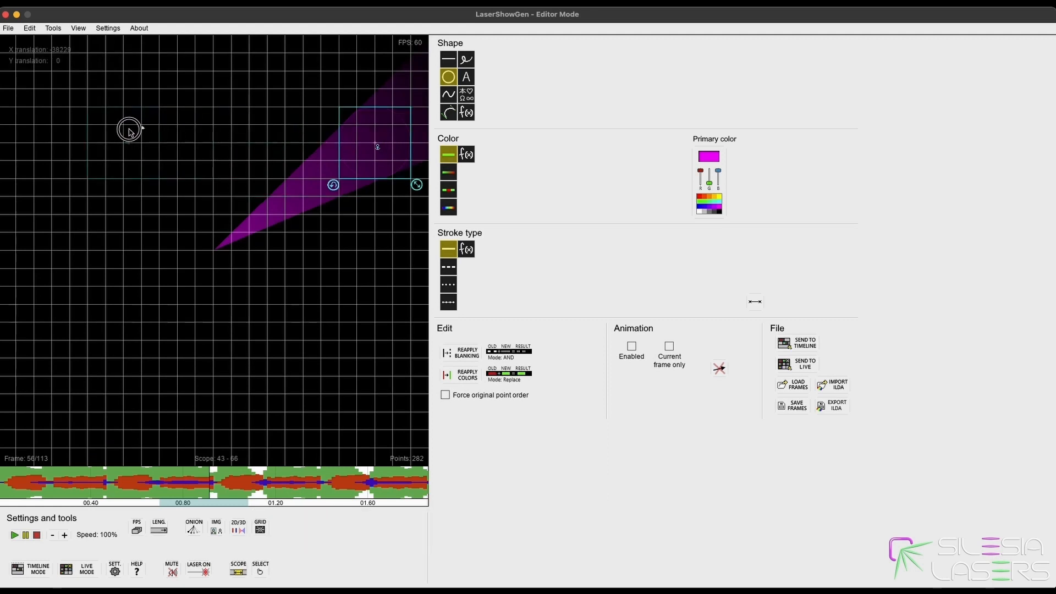
pyautogui.moveTo(100, 130); pyautogui.dragTo(71, 131)
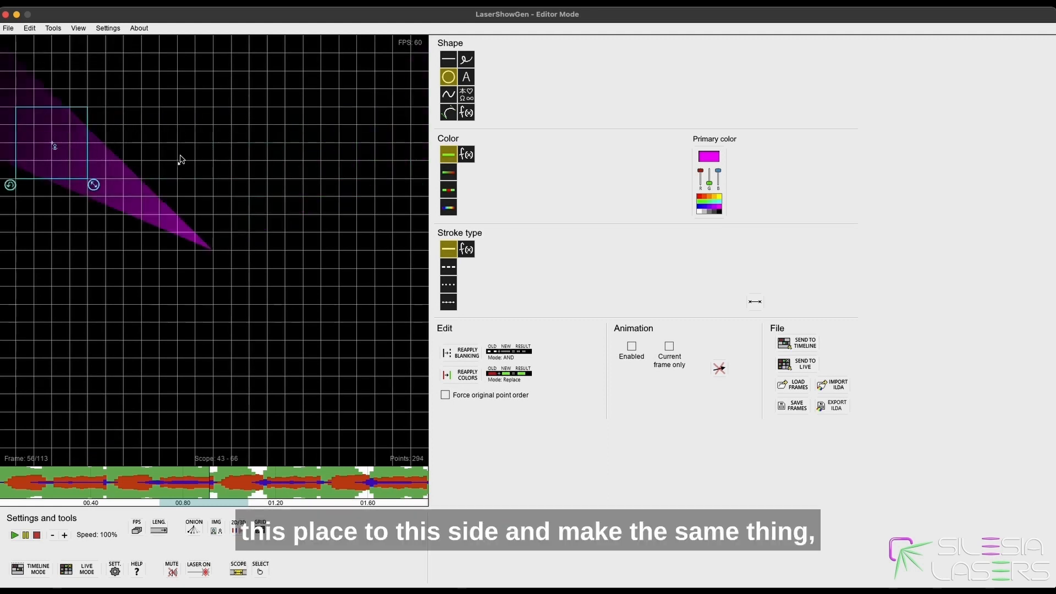
# Enable animation and animate the circle moving horizontally from the upper left to the upper right of the canvas.
pyautogui.click(632, 346)
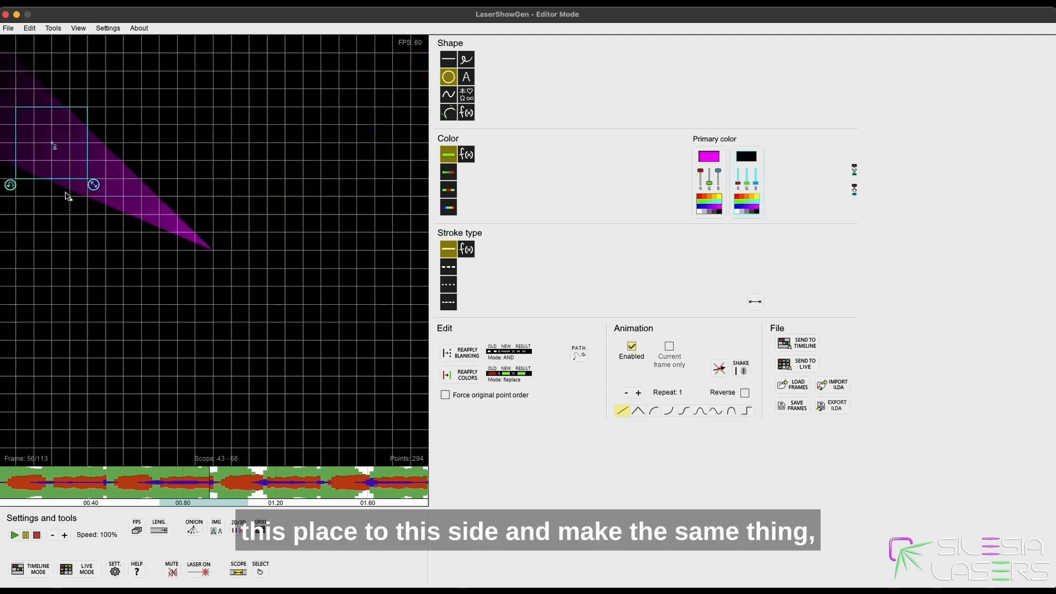
pyautogui.moveTo(52, 134); pyautogui.dragTo(373, 122)
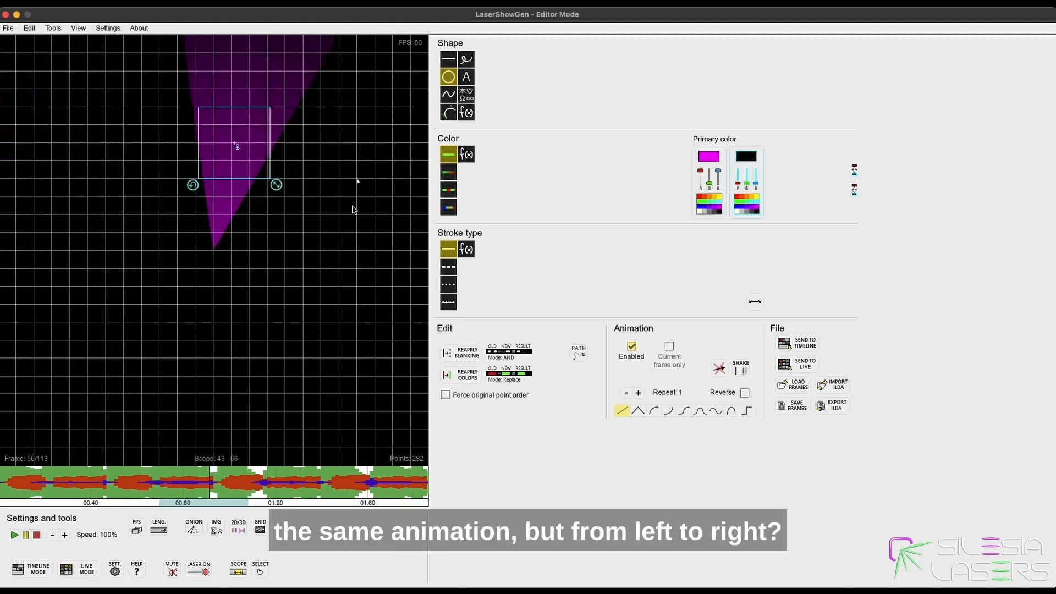
pyautogui.click(279, 407)
# Scrub through the circle's movement and play the whole animation from the beginning to check its timing.
pyautogui.click(156, 483)
pyautogui.moveTo(157, 483); pyautogui.dragTo(339, 484)
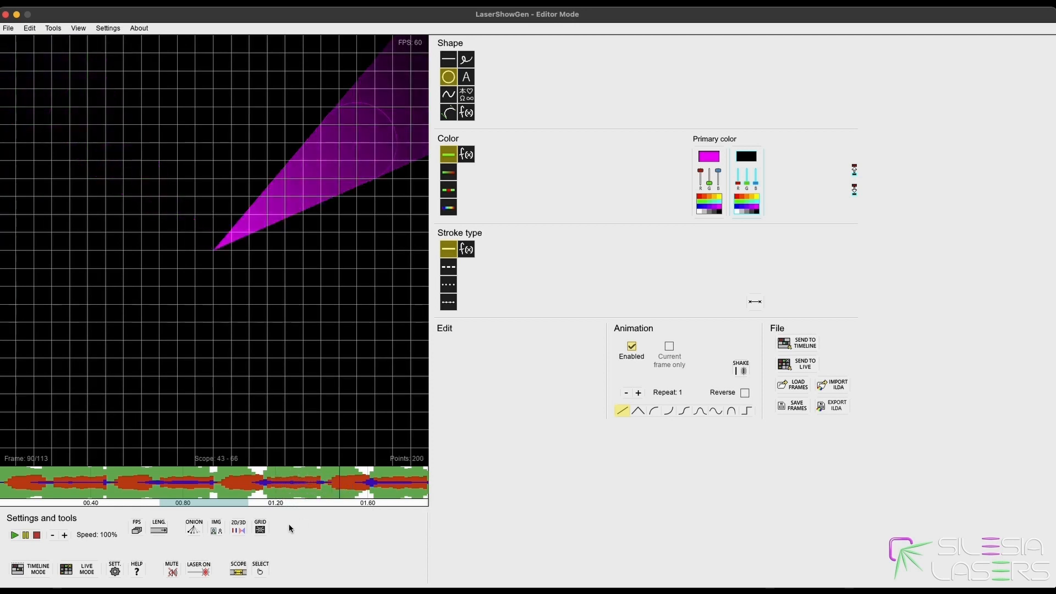
pyautogui.click(37, 536)
pyautogui.click(14, 535)
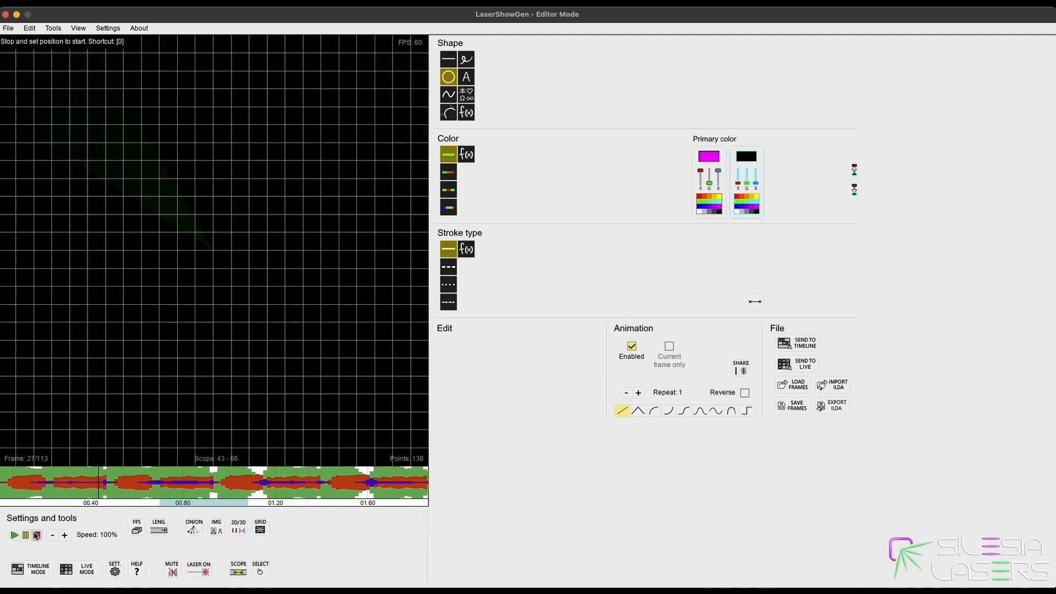
# Recolor the moving middle circle yellow, fading to black, by reapplying its colors.
pyautogui.click(174, 483)
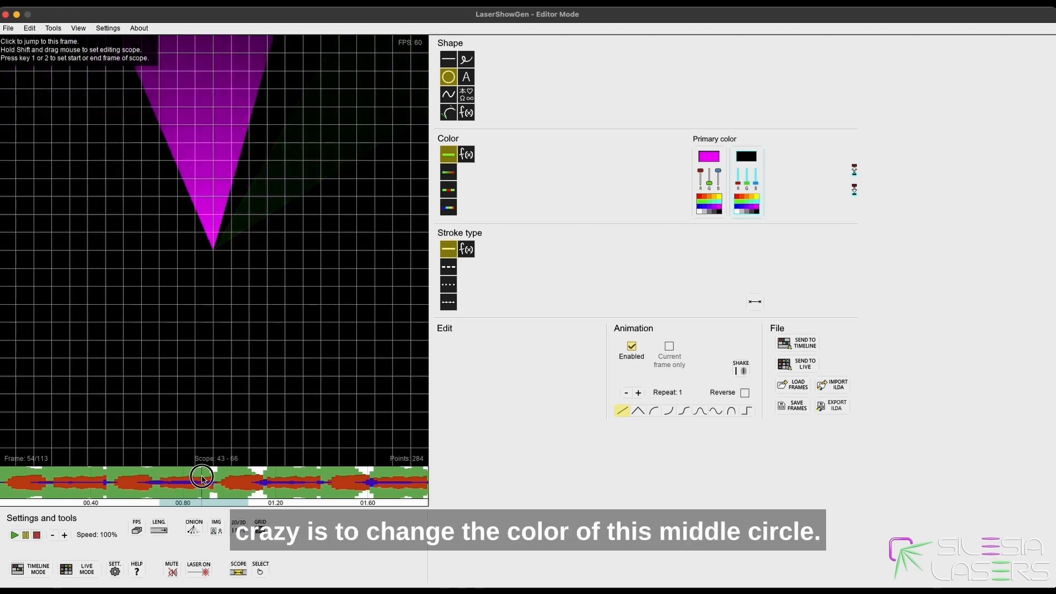
pyautogui.click(216, 132)
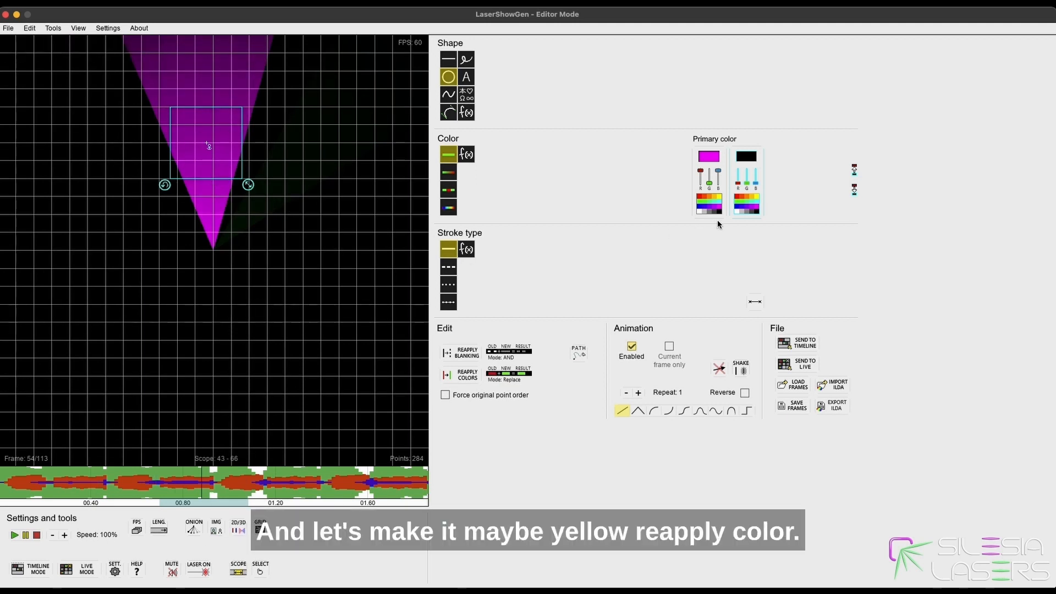
pyautogui.click(722, 197)
pyautogui.click(462, 376)
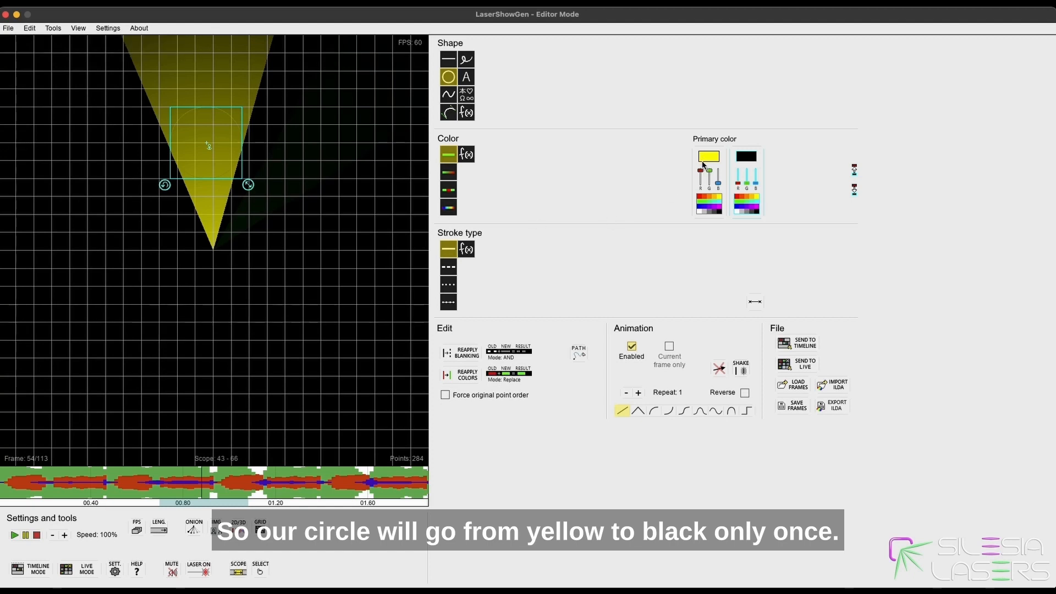
# Preview the yellow fade, then set the repeat count to 3 and reapply the yellow-to-black colors to the middle circle.
pyautogui.click(148, 482)
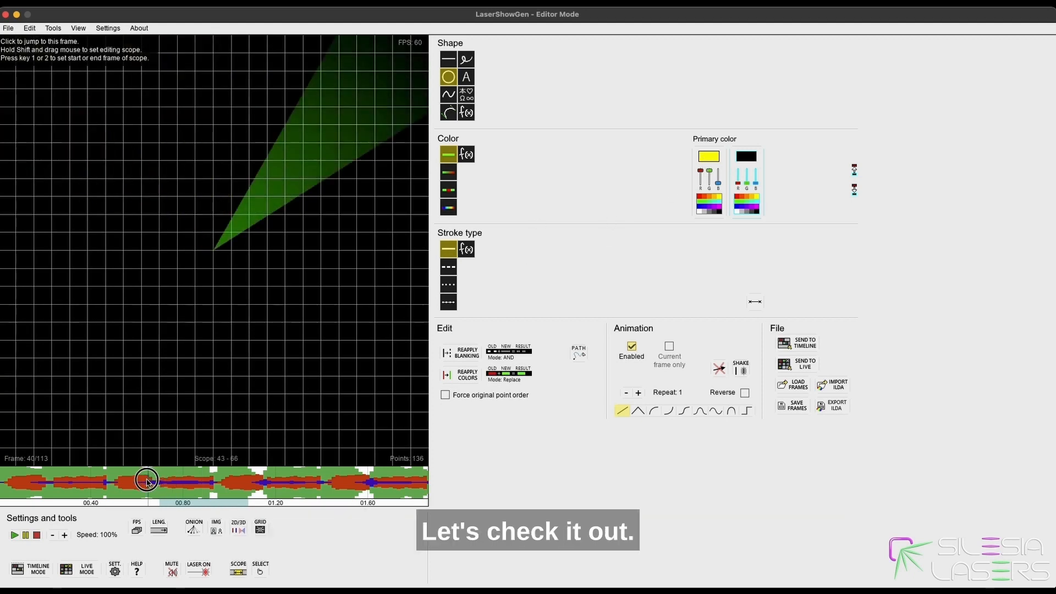
pyautogui.moveTo(148, 482); pyautogui.dragTo(241, 479)
pyautogui.click(639, 393)
pyautogui.click(638, 392)
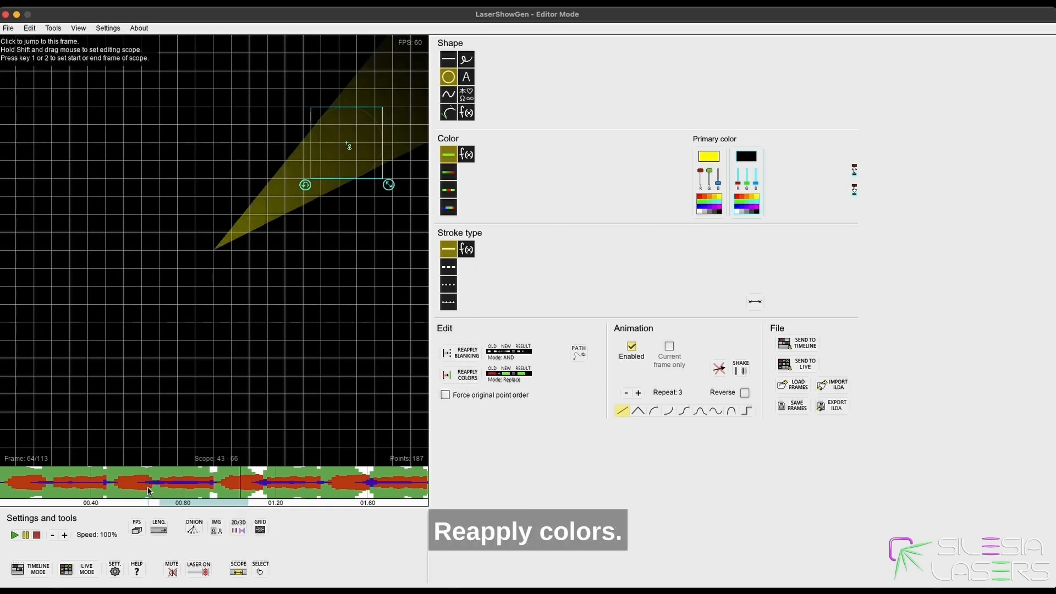
pyautogui.click(215, 384)
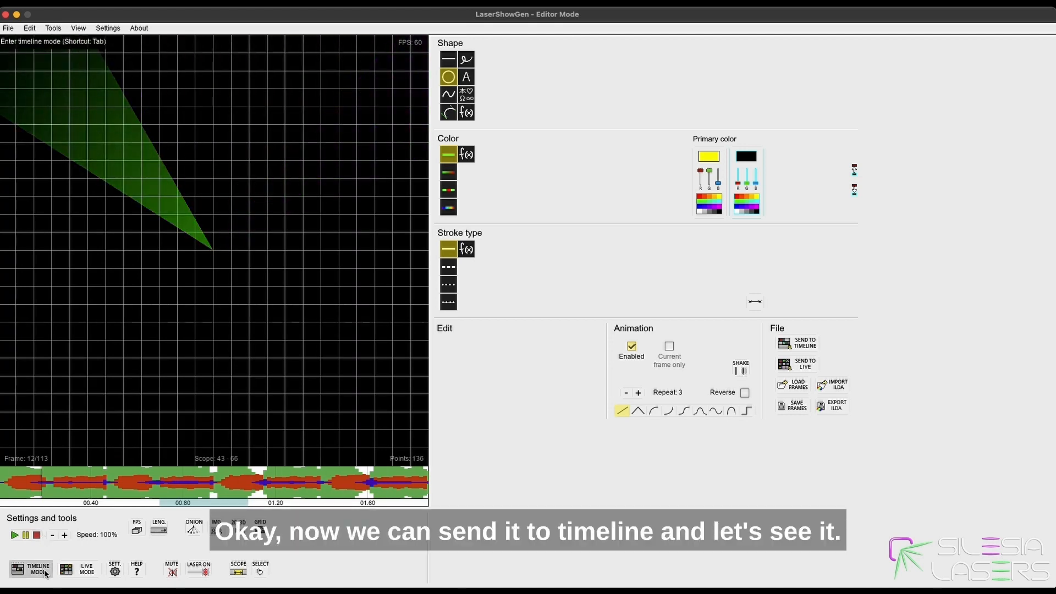
# Send the finished animation to the timeline and play it there with the song from just before the drop.
pyautogui.click(797, 344)
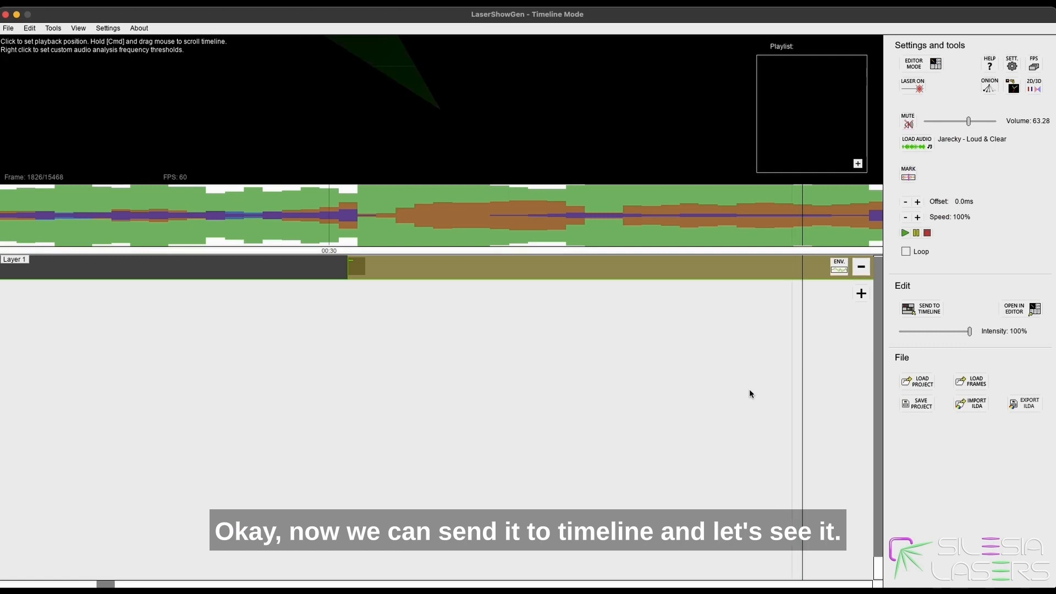
pyautogui.scroll(-10, 407, 468)
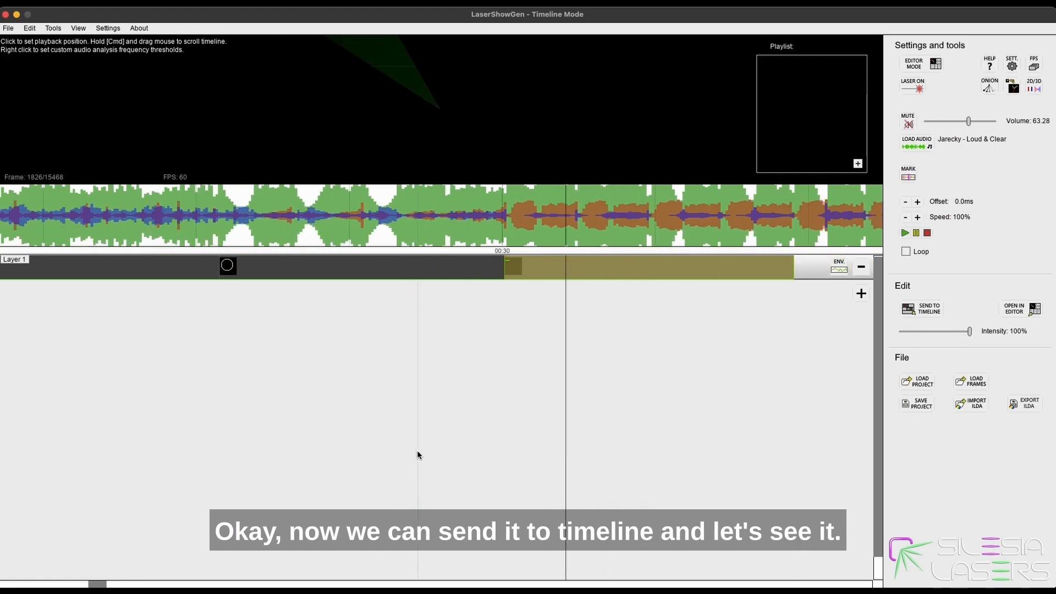
pyautogui.click(392, 238)
pyautogui.press('space')
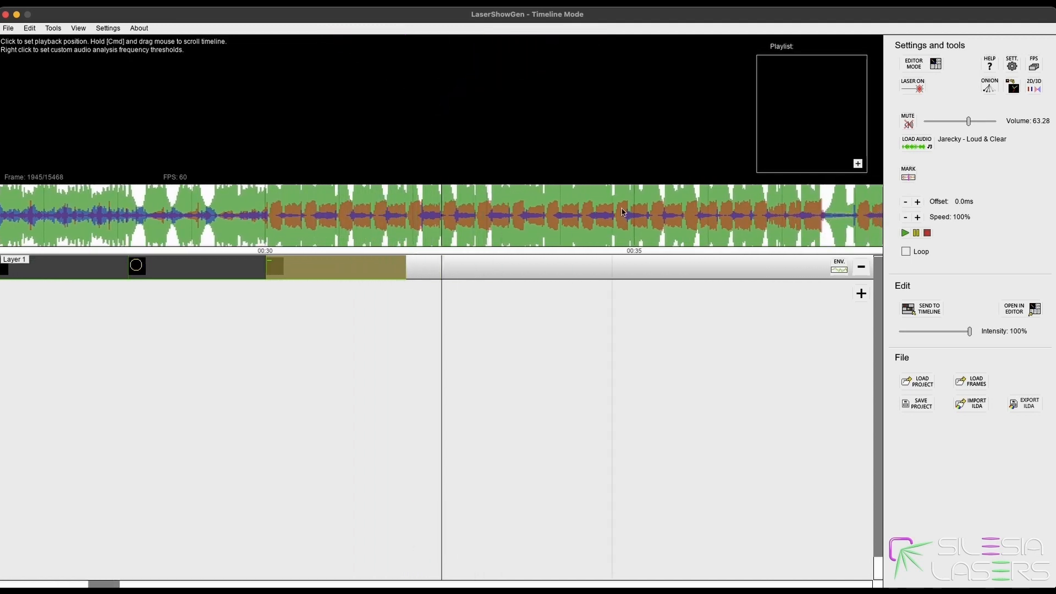
# Place the timeline's playback position at frame 1915, exactly at the end of the drop animation.
pyautogui.click(361, 223)
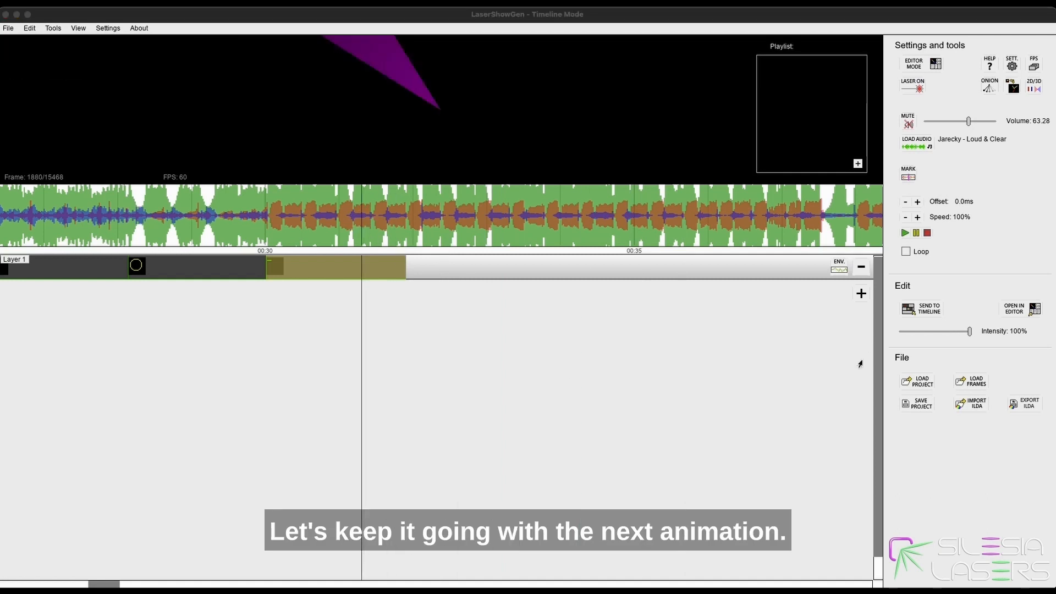
pyautogui.click(399, 235)
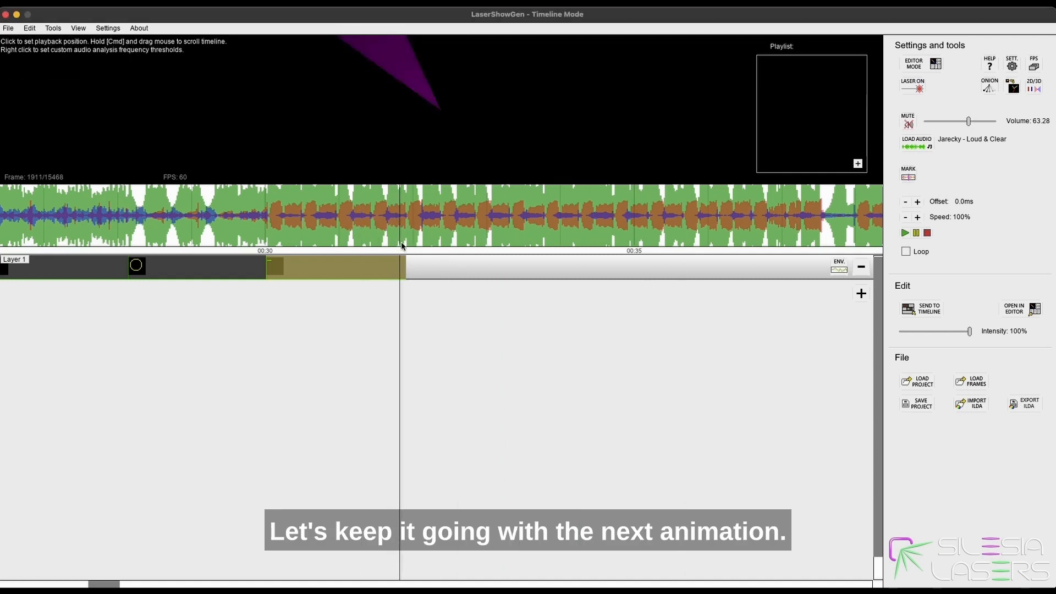
pyautogui.scroll(5, 395, 254)
pyautogui.scroll(3, 395, 253)
pyautogui.click(469, 223)
pyautogui.click(477, 274)
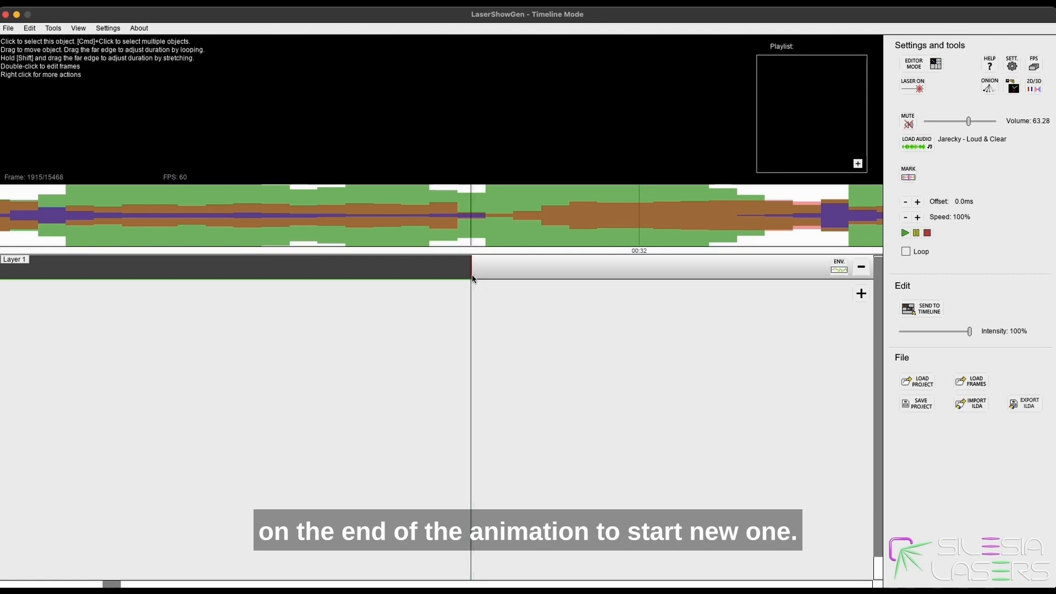
# Return to editor mode, reset the editing scope to all frames and go to frame 92.
pyautogui.click(922, 68)
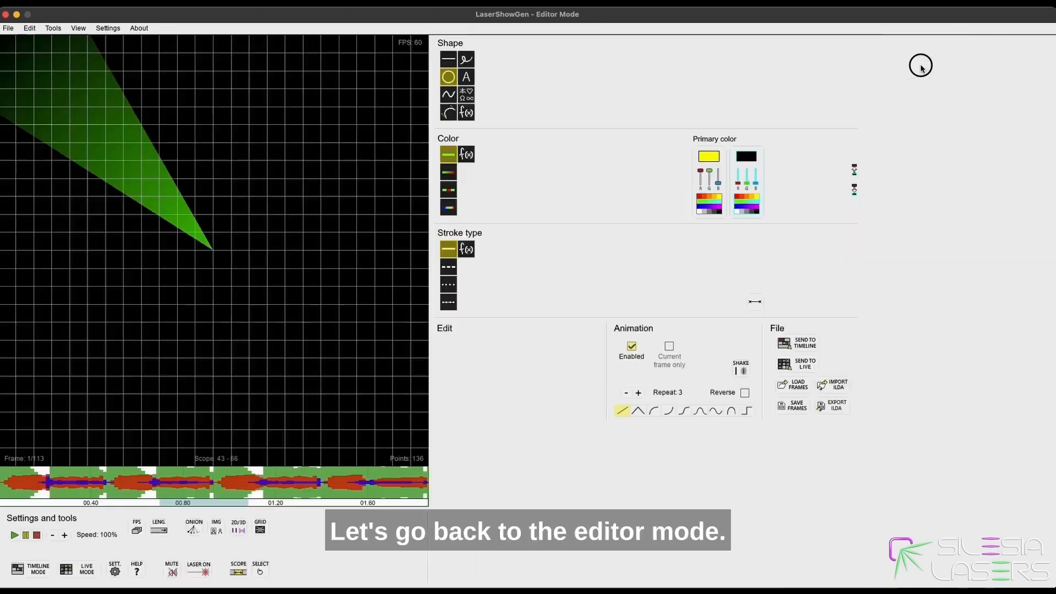
pyautogui.keyDown('shift'); pyautogui.click(242, 483); pyautogui.keyUp('shift')
pyautogui.moveTo(64, 485); pyautogui.dragTo(348, 486)
# Delete the remaining circle animations one by one at frames 92, 99 and 49.
pyautogui.hotkey('ctrl', 'a')
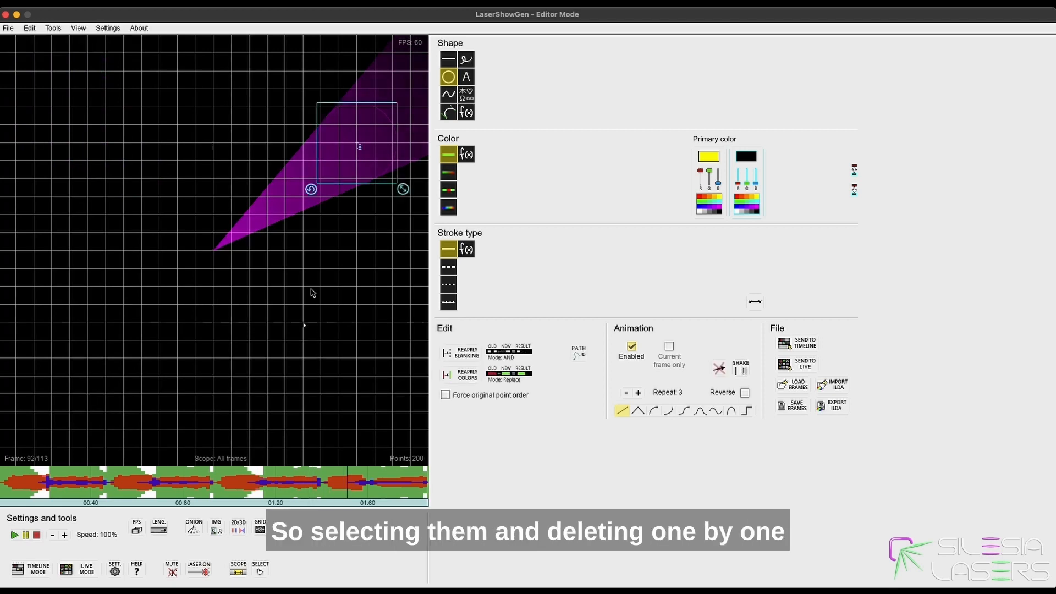
pyautogui.press('Delete')
pyautogui.moveTo(371, 484)
pyautogui.mouseDown()
pyautogui.moveTo(333, 486)
pyautogui.moveTo(375, 487)
pyautogui.mouseUp()
pyautogui.hotkey('ctrl', 'a')
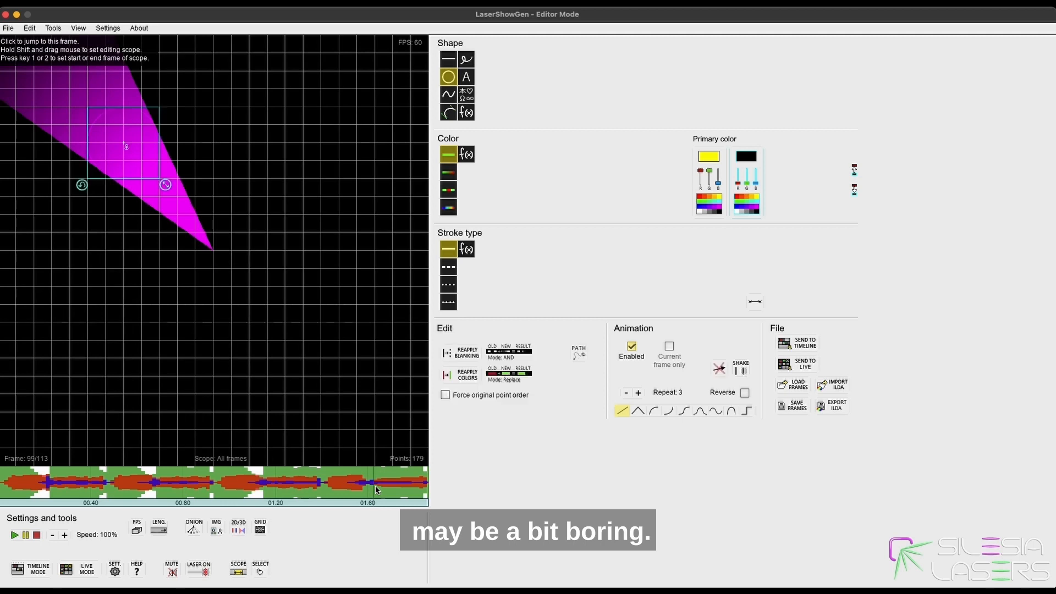
pyautogui.press('Delete')
pyautogui.click(191, 488)
pyautogui.click(183, 488)
pyautogui.hotkey('ctrl', 'a')
pyautogui.press('Delete')
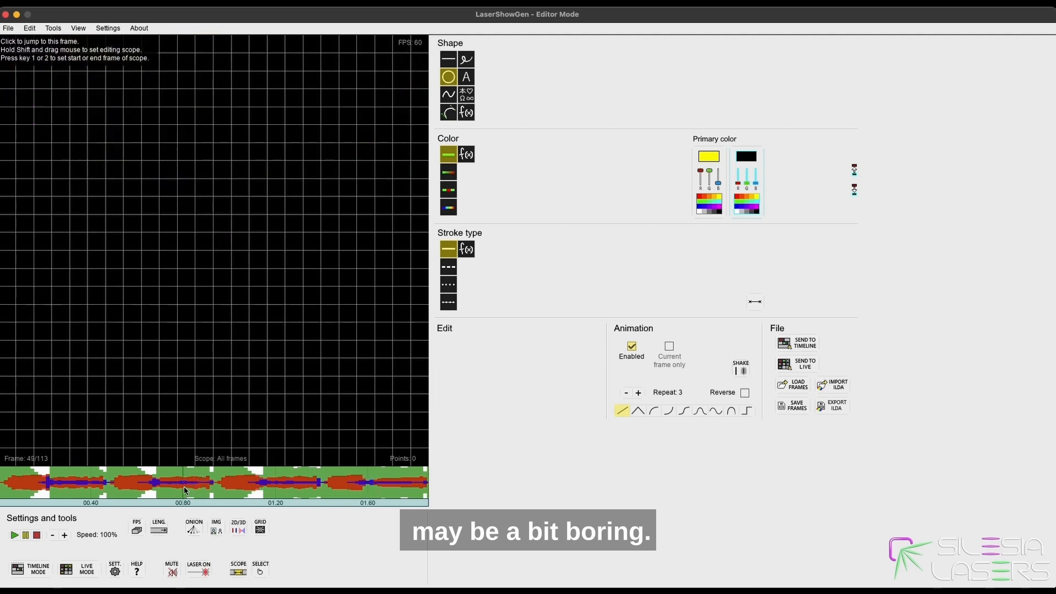
# Create a new empty frames file, discarding the unsaved changes.
pyautogui.click(9, 29)
pyautogui.click(25, 44)
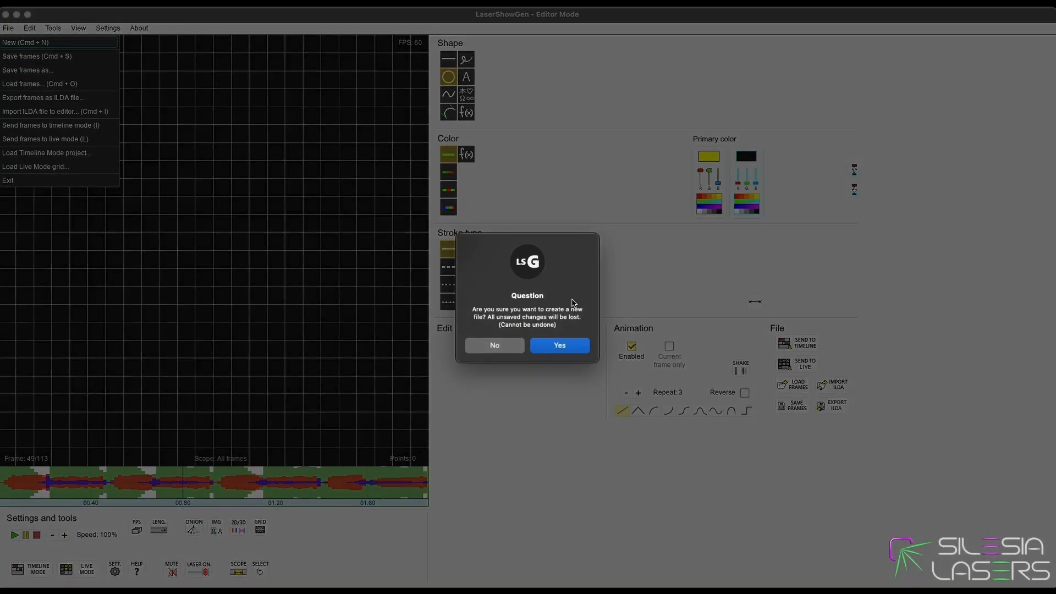
pyautogui.click(560, 347)
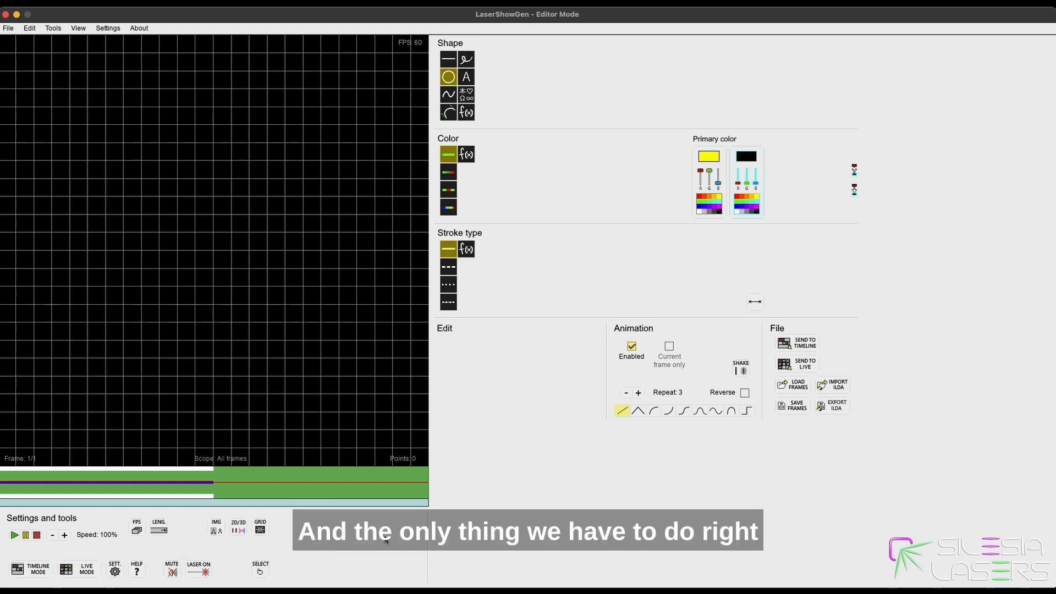
# Set the animation length to 113 frames, listen to the music for that section and return to the start.
pyautogui.click(159, 530)
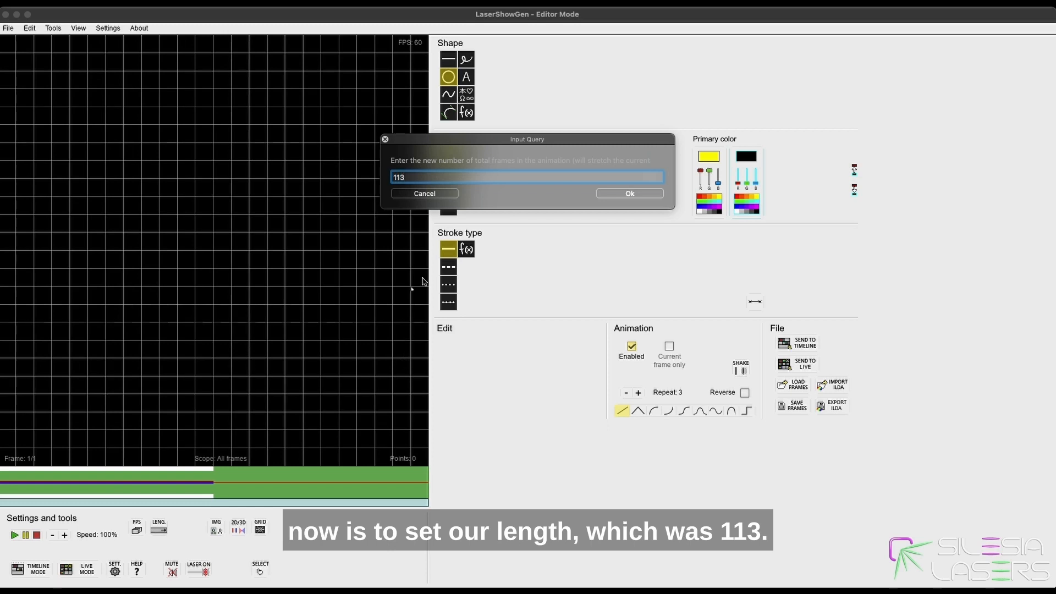
pyautogui.write('113')
pyautogui.click(629, 193)
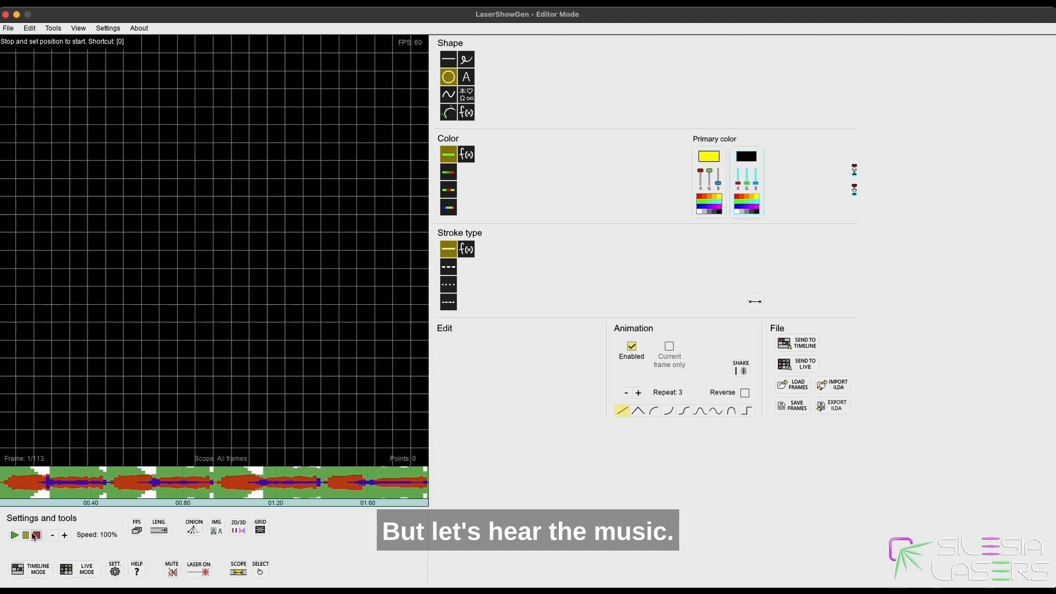
pyautogui.click(13, 536)
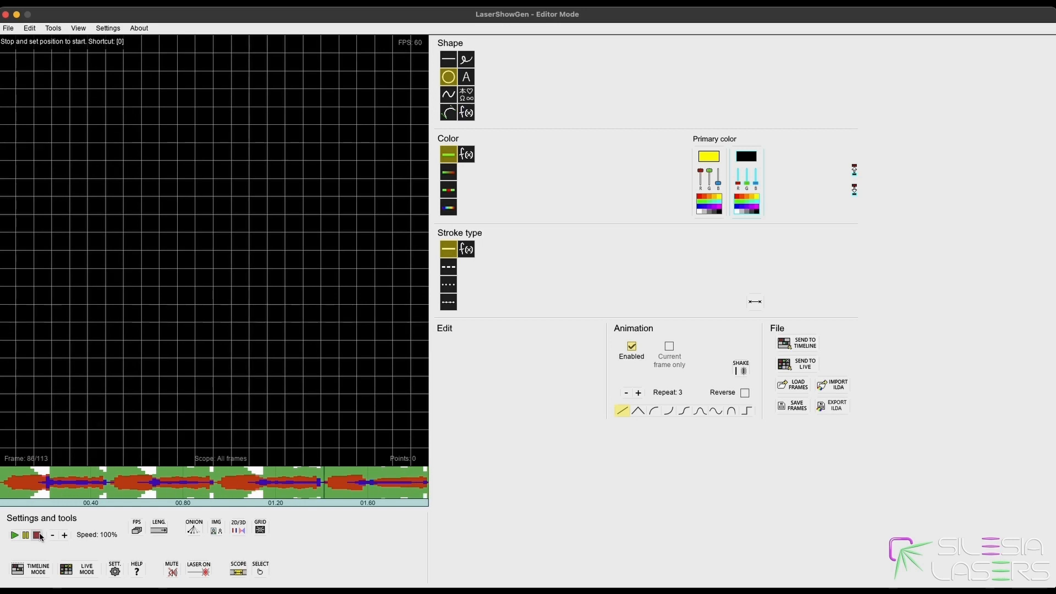
pyautogui.click(34, 539)
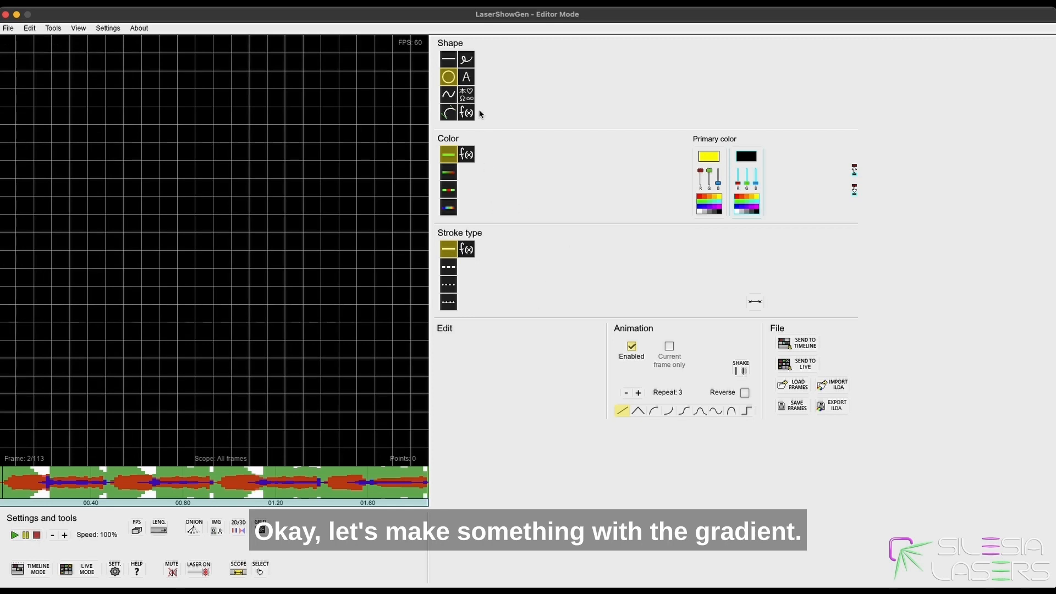
# Set up a line shape with a gradient, using yellow as primary and black as secondary for both animation start and end.
pyautogui.click(449, 59)
pyautogui.click(448, 173)
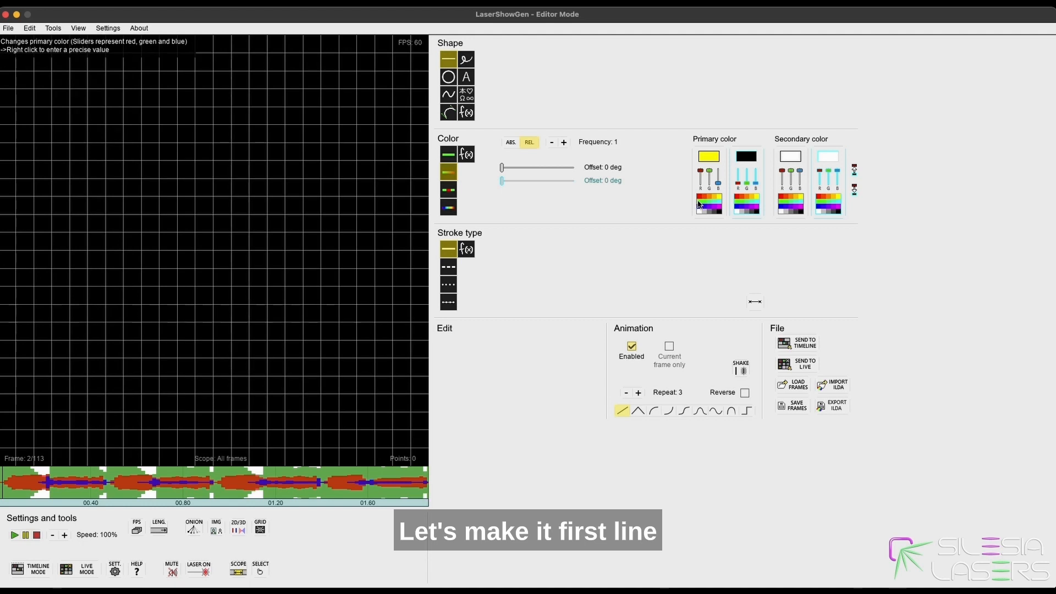
pyautogui.click(755, 199)
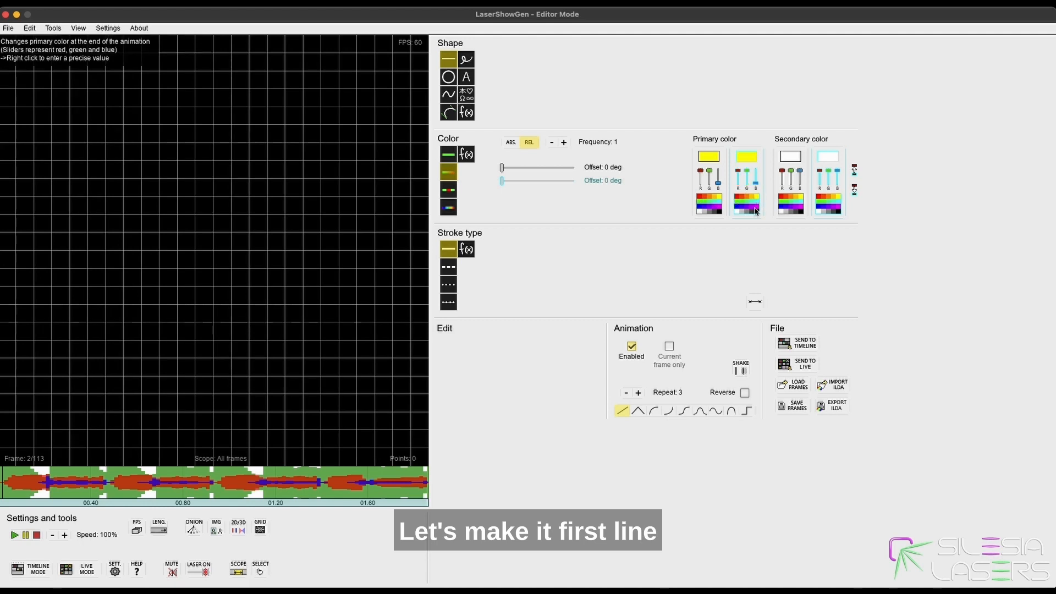
pyautogui.click(802, 213)
pyautogui.click(838, 213)
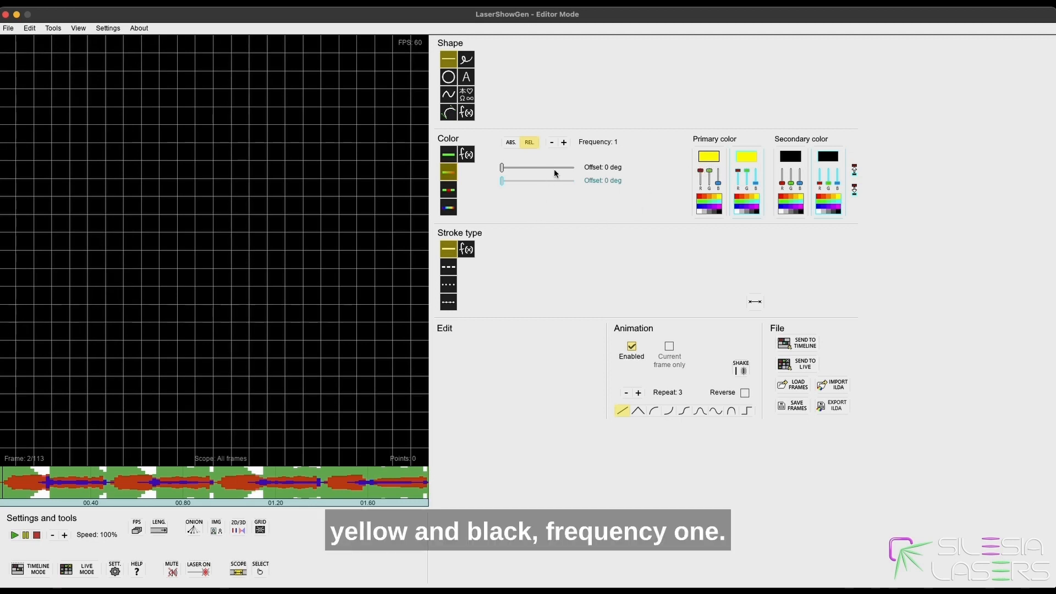
# Set the animation repeat to 1 and the gradient's starting offset to 360 deg.
pyautogui.click(626, 393)
pyautogui.click(627, 393)
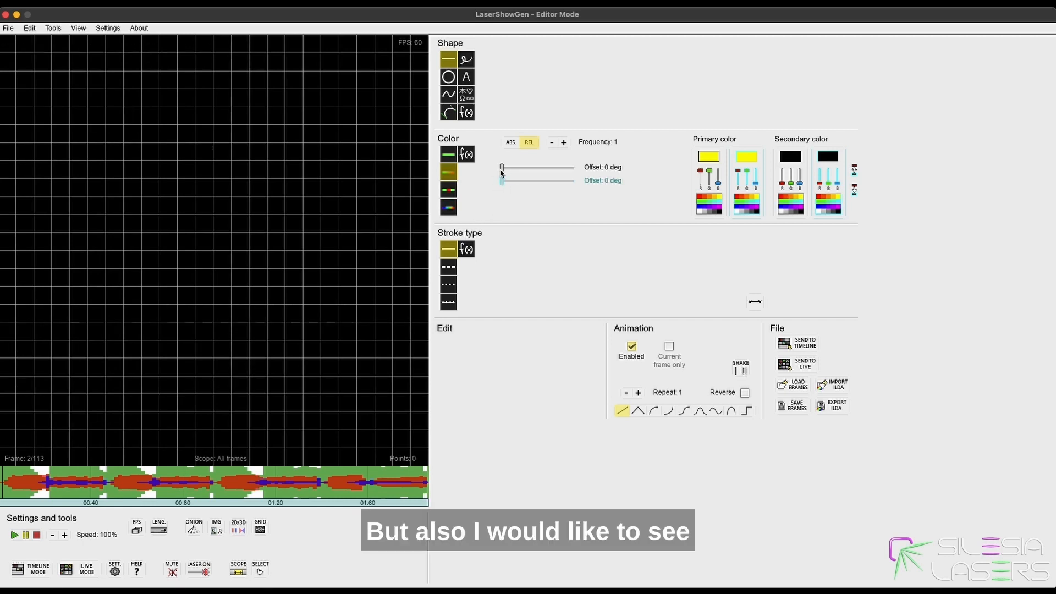
pyautogui.moveTo(502, 168); pyautogui.dragTo(575, 168)
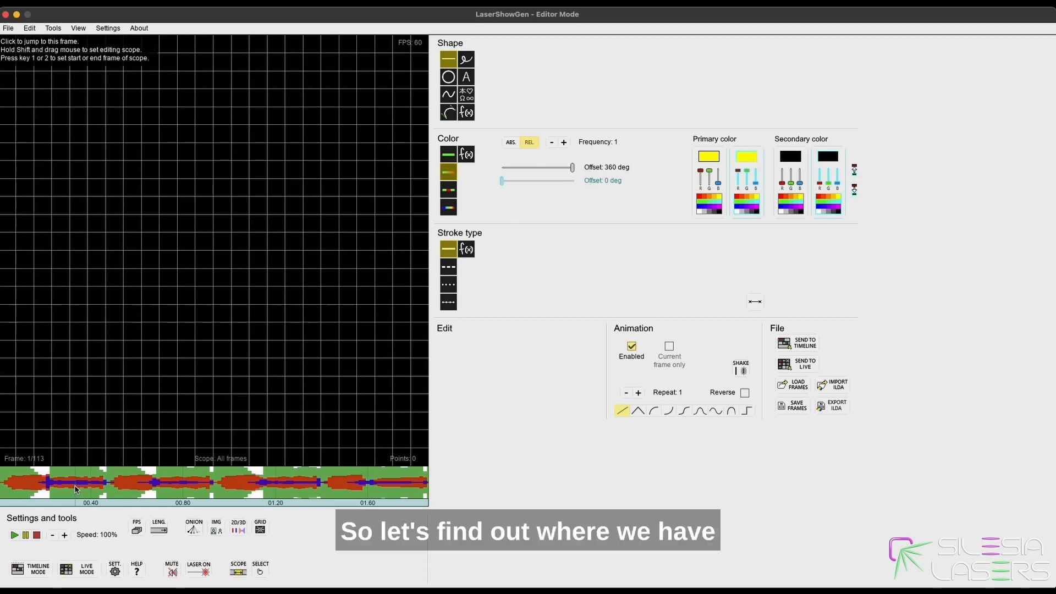
# Locate the end of the first beat in the waveform and limit the editing scope to frames 1 to 28.
pyautogui.click(37, 536)
pyautogui.click(102, 483)
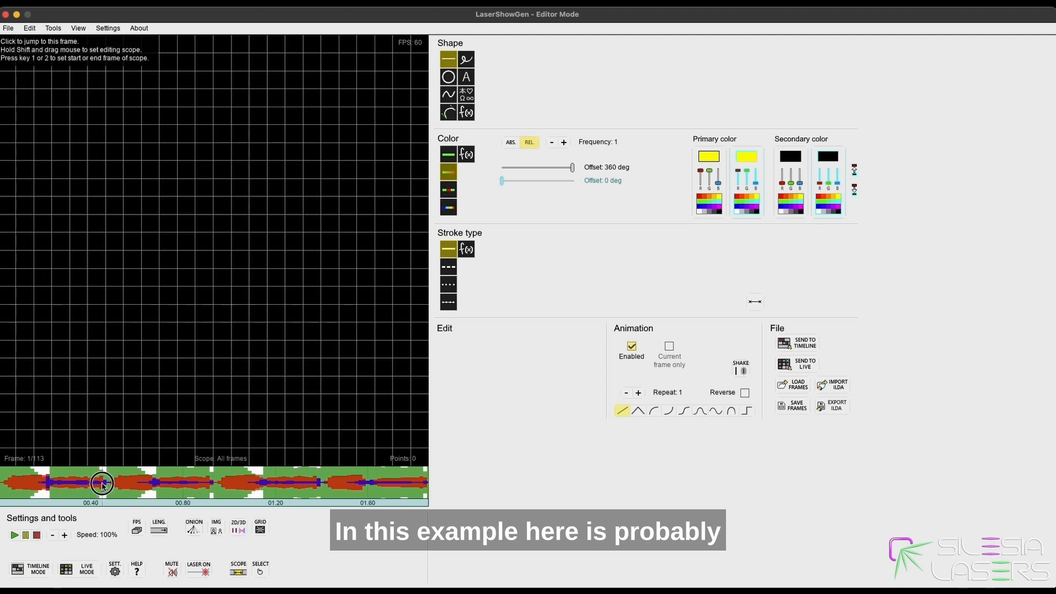
pyautogui.click(105, 483)
pyautogui.click(106, 484)
pyautogui.click(104, 484)
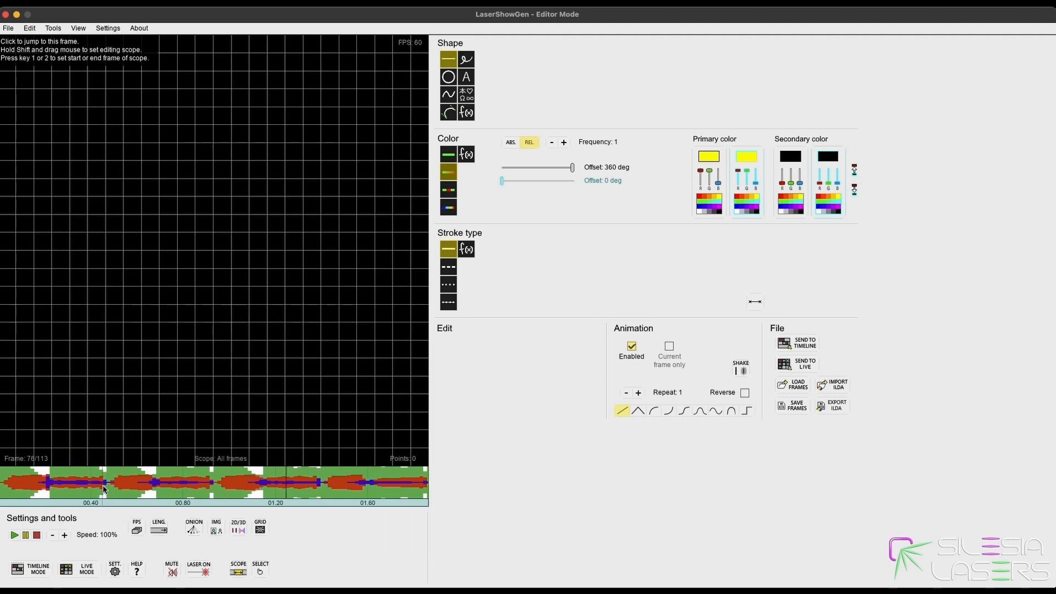
pyautogui.click(104, 486)
pyautogui.click(104, 486)
pyautogui.click(104, 486)
pyautogui.press('2')
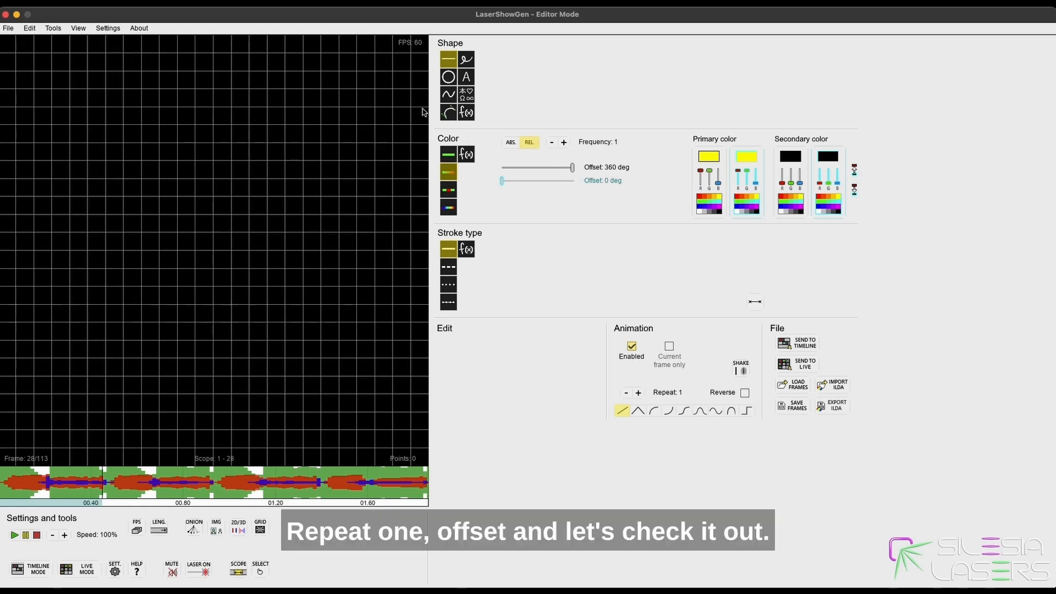
# Draw a horizontal yellow-black gradient line across nearly the full width of the upper canvas and preview its motion with the music.
pyautogui.moveTo(407, 92); pyautogui.dragTo(15, 90)
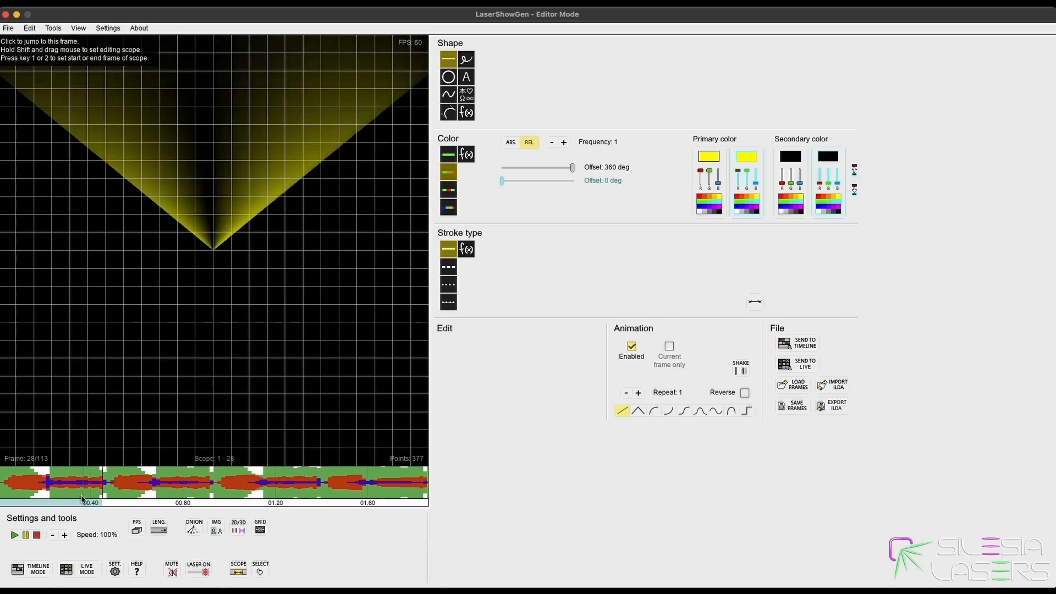
pyautogui.click(38, 535)
pyautogui.press('space')
pyautogui.press('space')
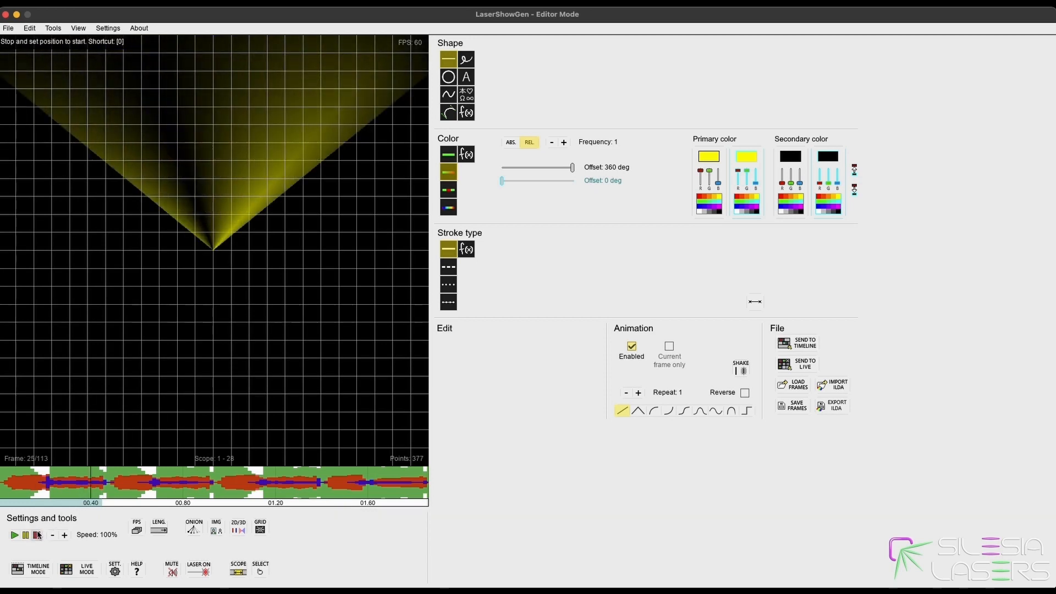
pyautogui.click(37, 534)
pyautogui.press('space')
pyautogui.click(36, 535)
pyautogui.press('space')
pyautogui.press('space')
pyautogui.click(106, 494)
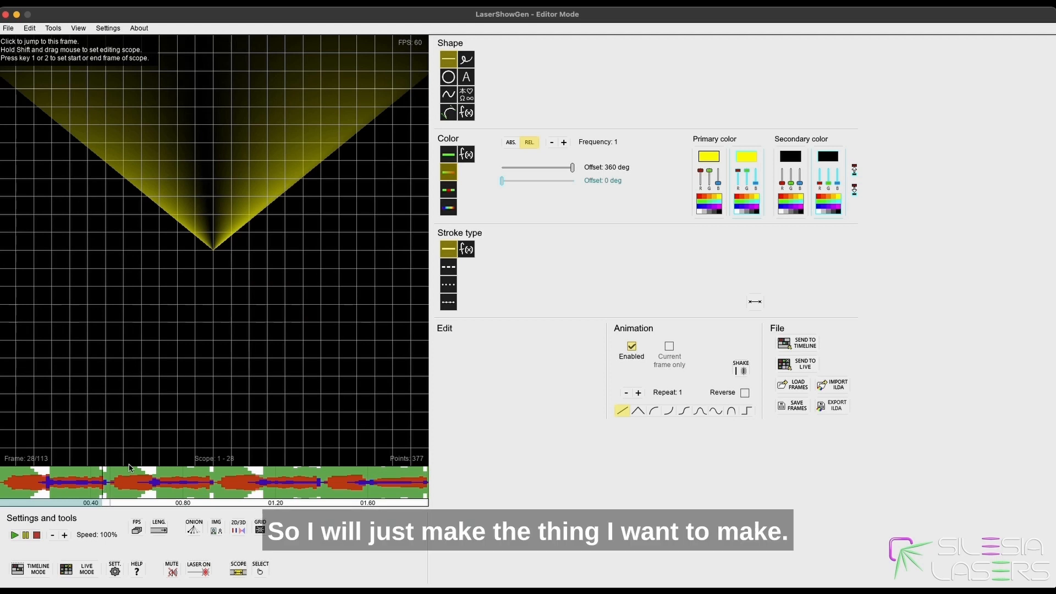
# Set the start and end primary colors to red and set the editing scope to frames 29 to 56.
pyautogui.click(703, 197)
pyautogui.click(738, 197)
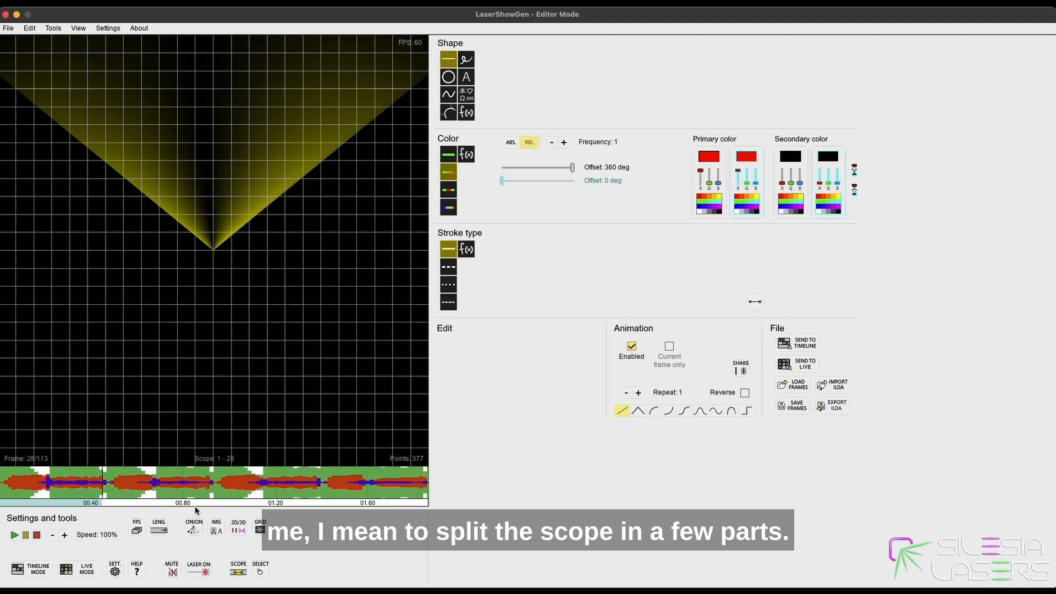
pyautogui.click(107, 489)
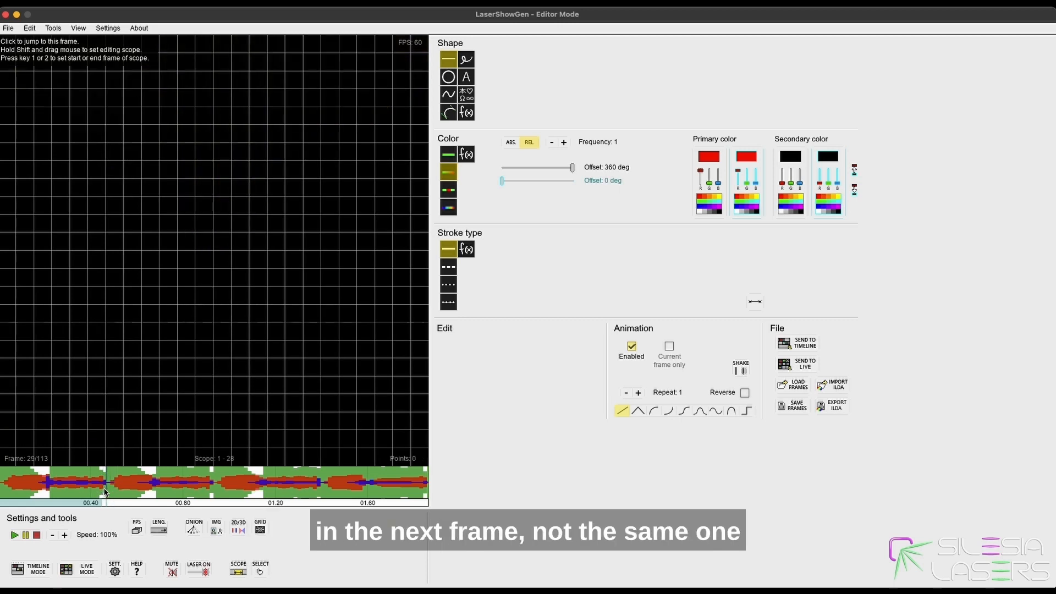
pyautogui.click(103, 487)
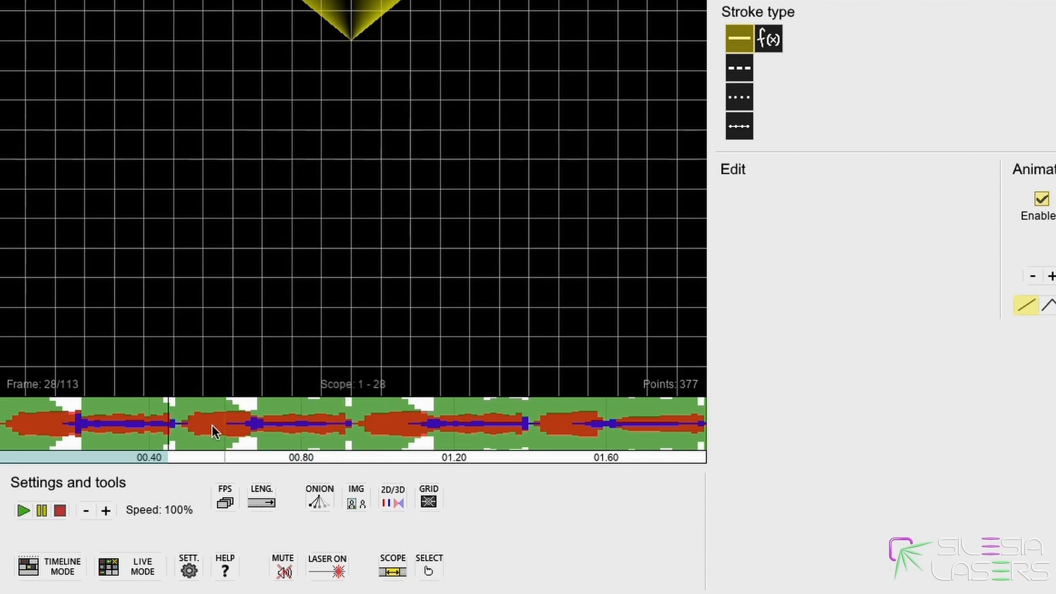
pyautogui.click(173, 426)
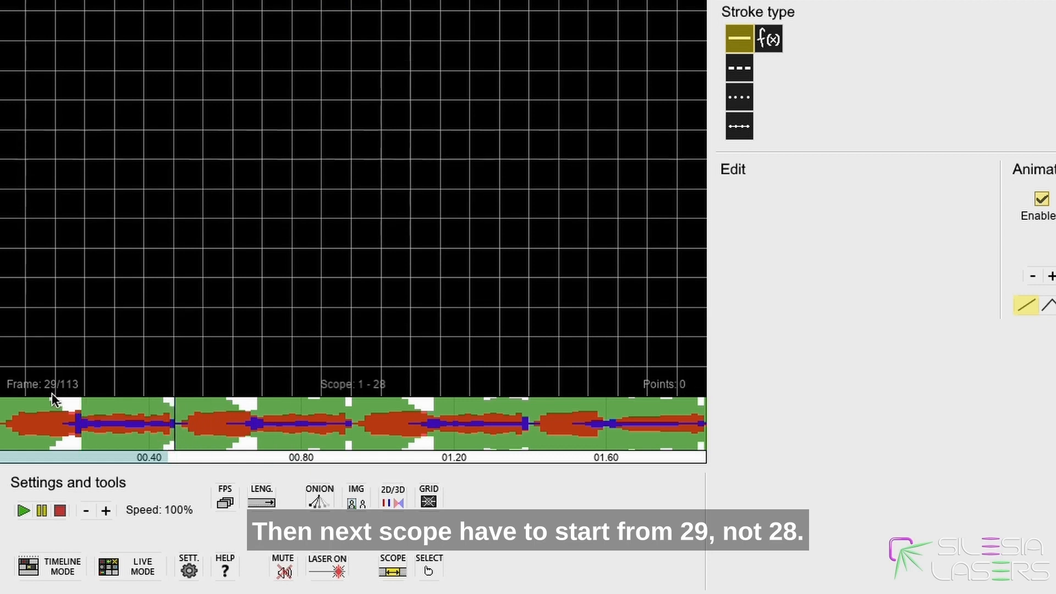
pyautogui.click(158, 425)
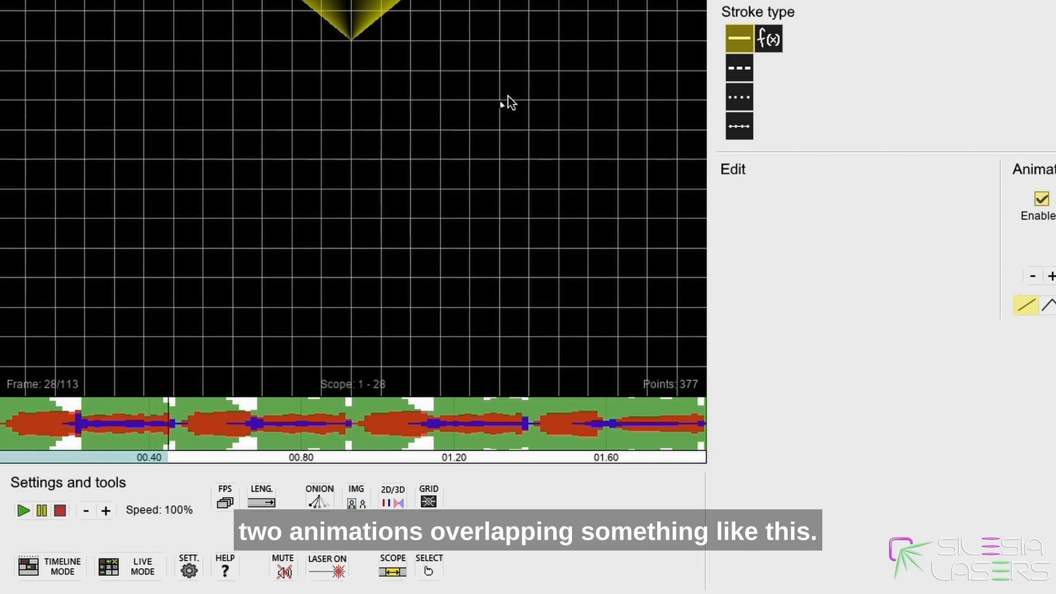
pyautogui.click(173, 425)
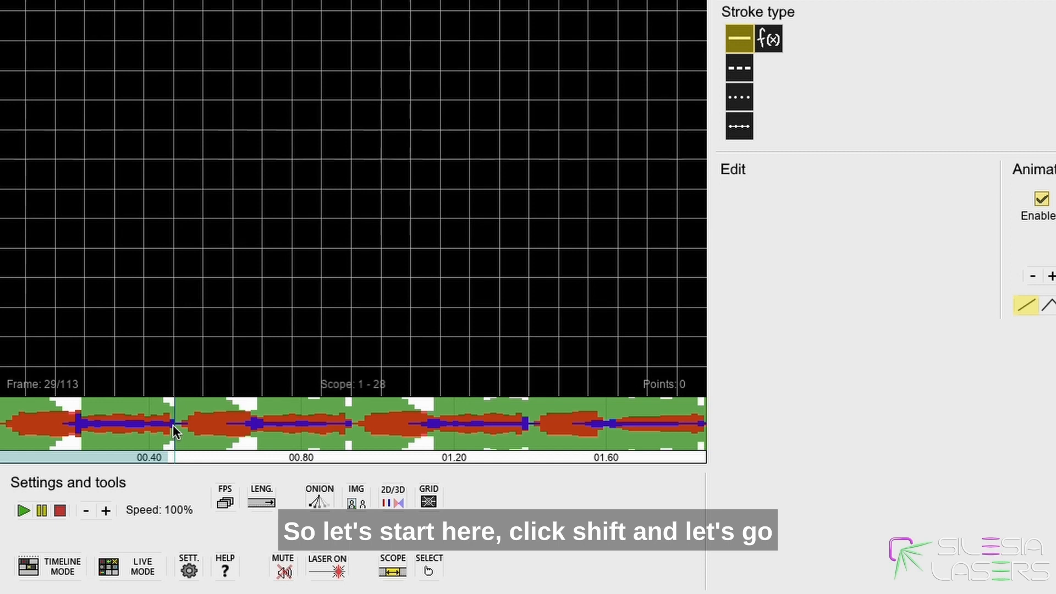
pyautogui.moveTo(173, 425); pyautogui.dragTo(346, 431)
pyautogui.press('space')
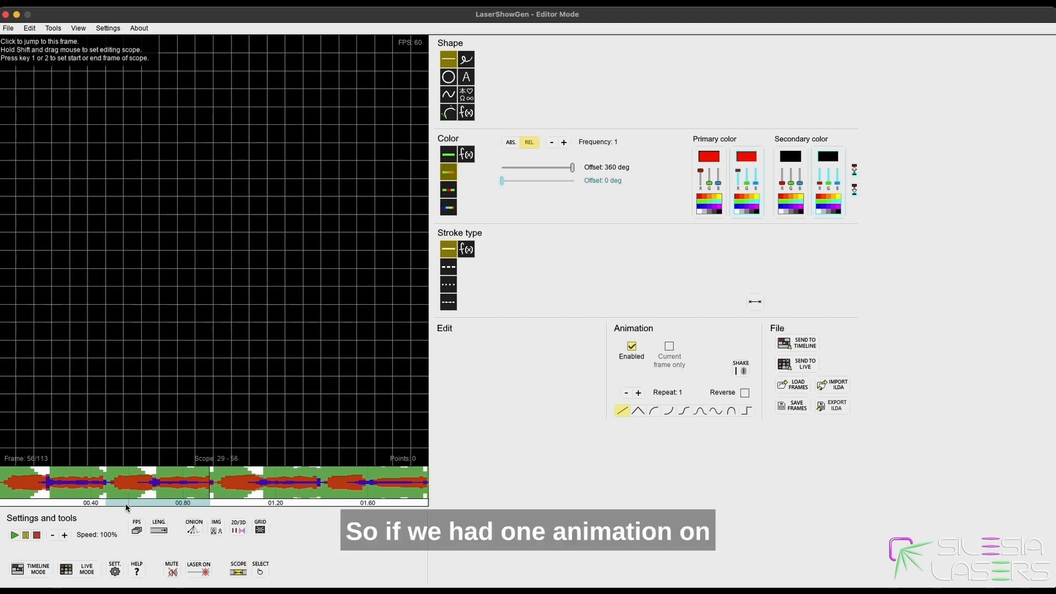
# Try a red-black gradient line one grid line below the yellow one, then scrub through frames 29 to 56 to check it.
pyautogui.click(75, 485)
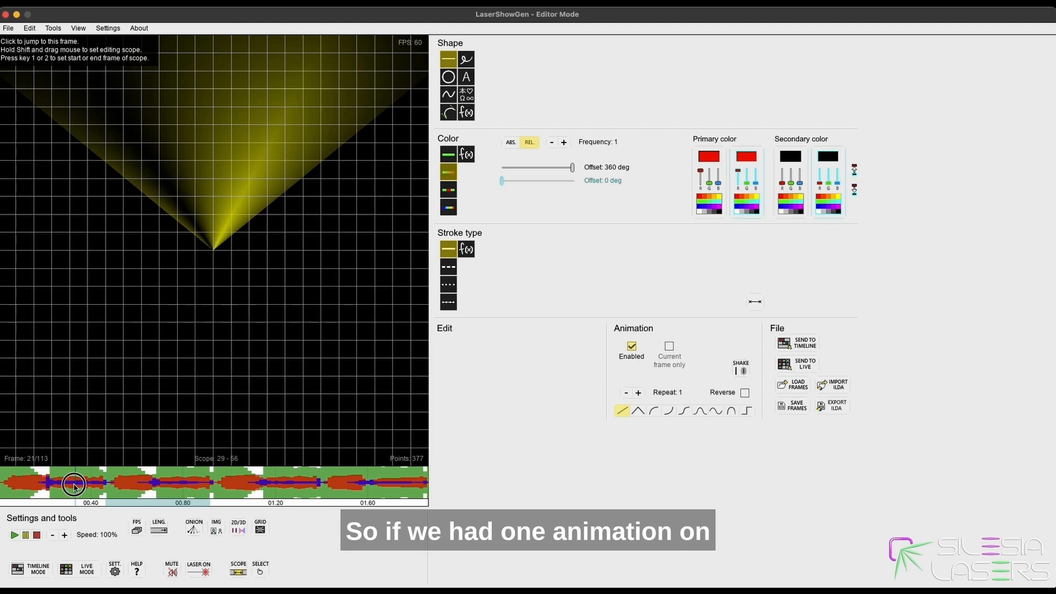
pyautogui.click(355, 94)
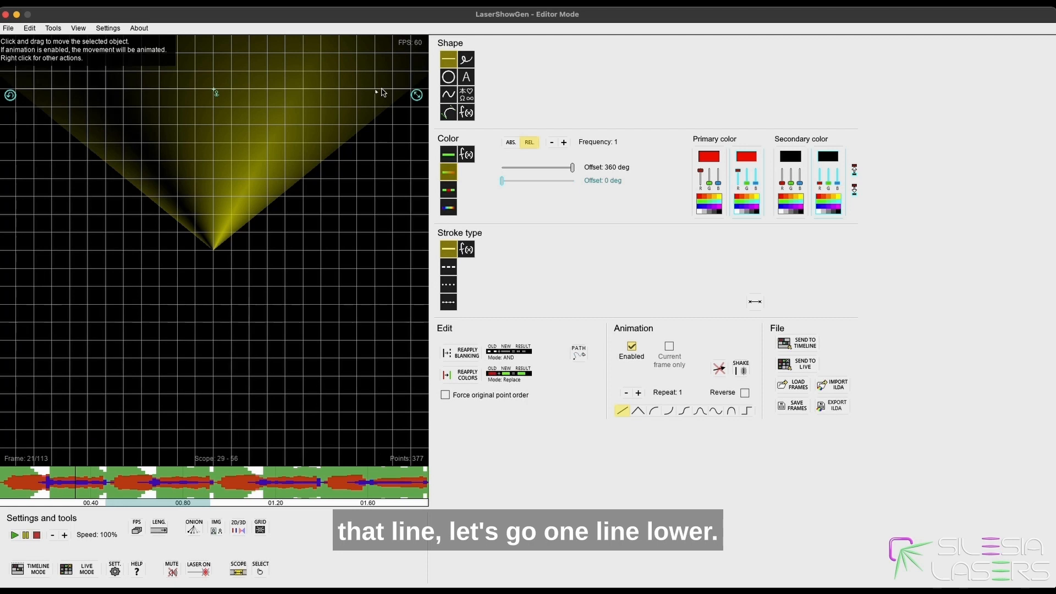
pyautogui.click(406, 110)
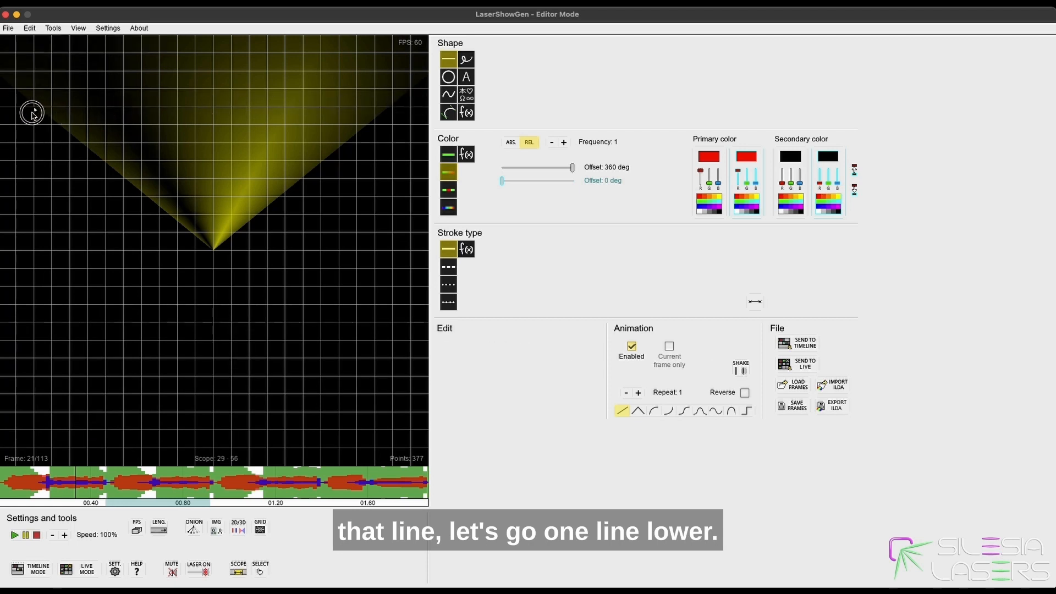
pyautogui.moveTo(97, 485); pyautogui.dragTo(177, 488)
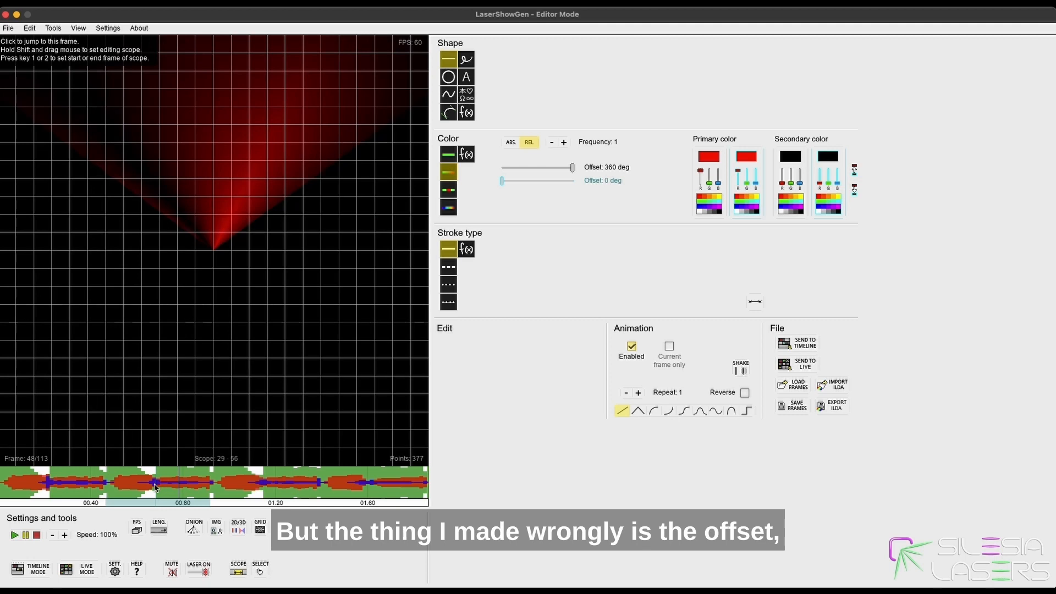
# Reverse the gradient offset to start at 0 and end at 360 deg, then redraw the red line one grid line below the yellow one.
pyautogui.moveTo(572, 167); pyautogui.dragTo(597, 187)
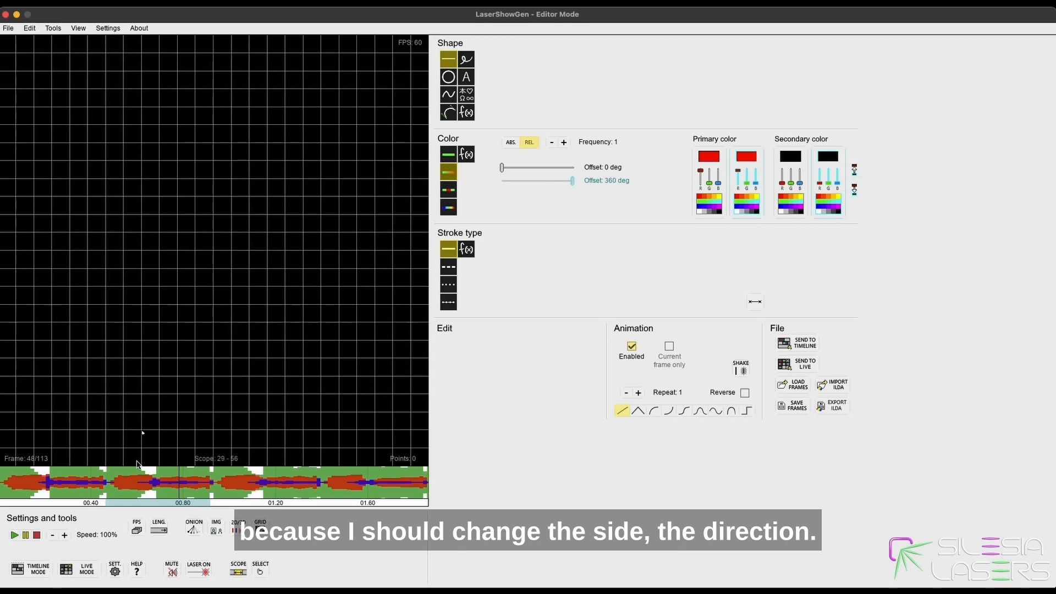
pyautogui.click(61, 477)
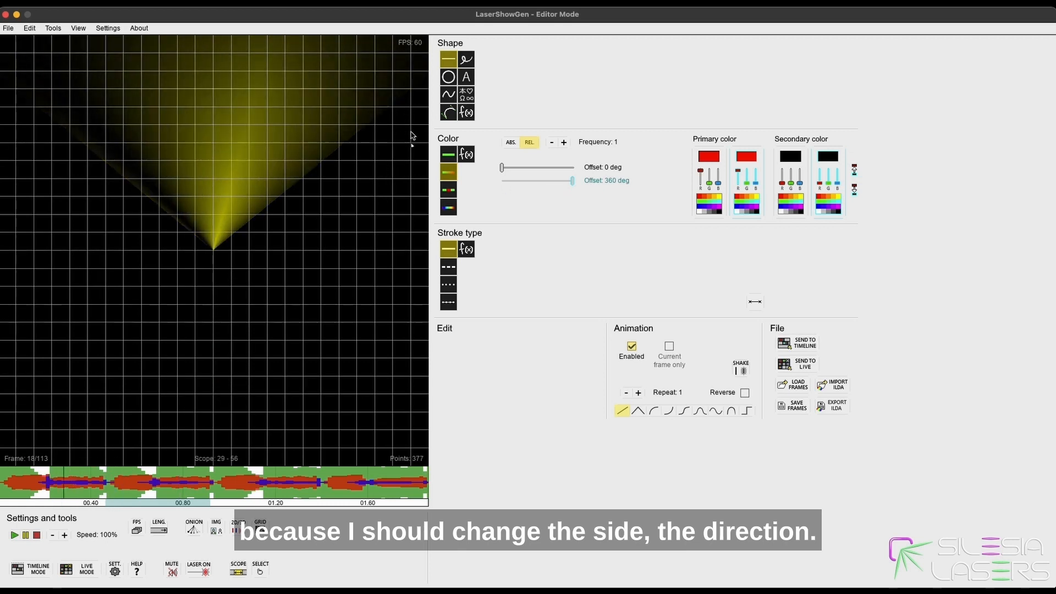
pyautogui.moveTo(408, 107); pyautogui.dragTo(19, 108)
pyautogui.click(37, 483)
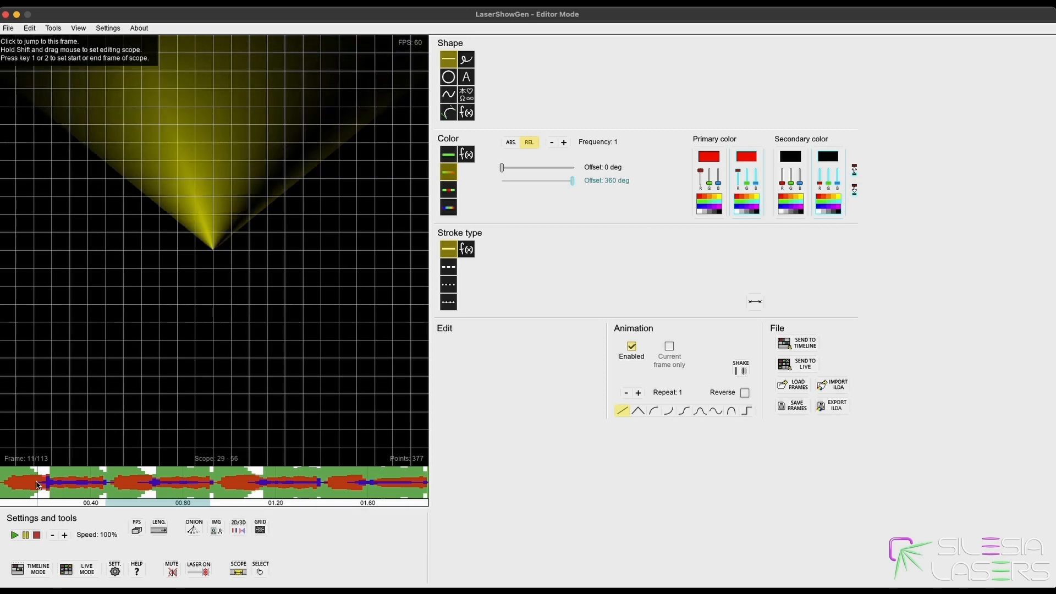
pyautogui.press('space')
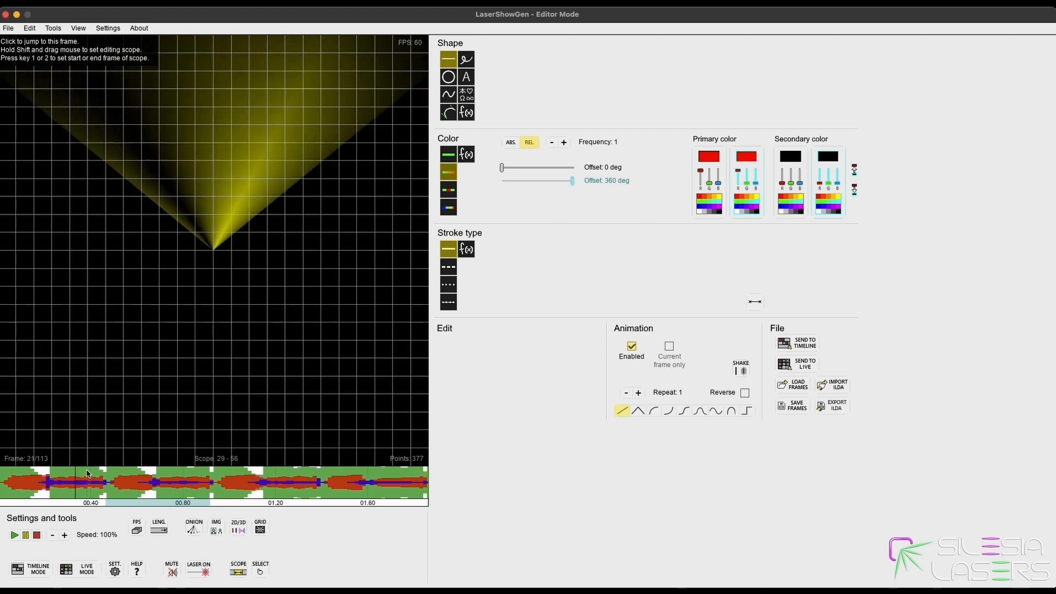
# Set the editing scope to frames 57 to 84, covering the third beat of the waveform.
pyautogui.click(214, 488)
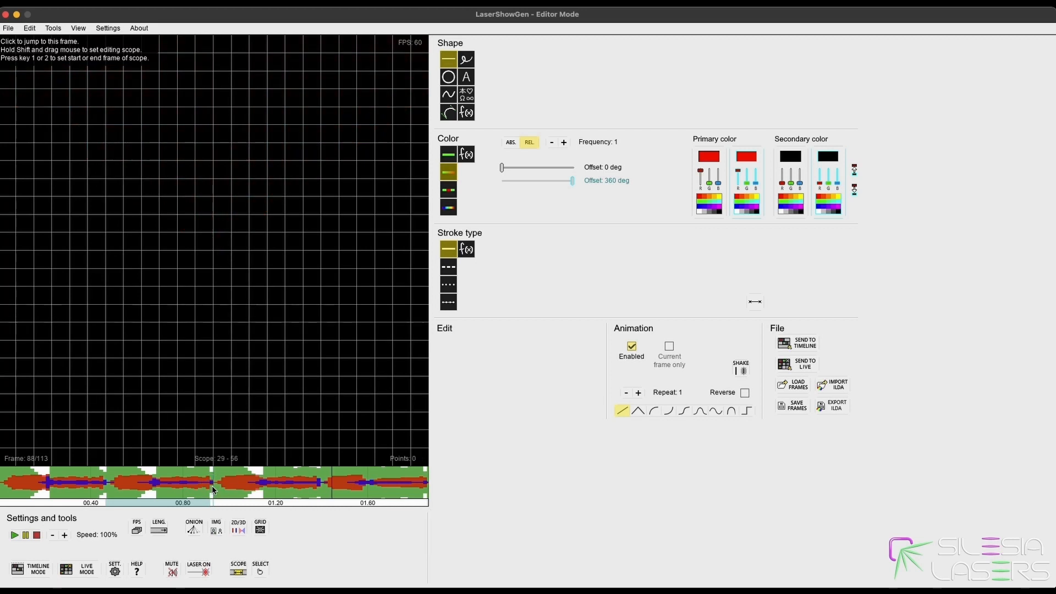
pyautogui.click(322, 485)
pyautogui.click(210, 485)
pyautogui.click(214, 485)
pyautogui.keyDown('shift'); pyautogui.moveTo(213, 484); pyautogui.dragTo(318, 491); pyautogui.keyUp('shift')
pyautogui.click(298, 484)
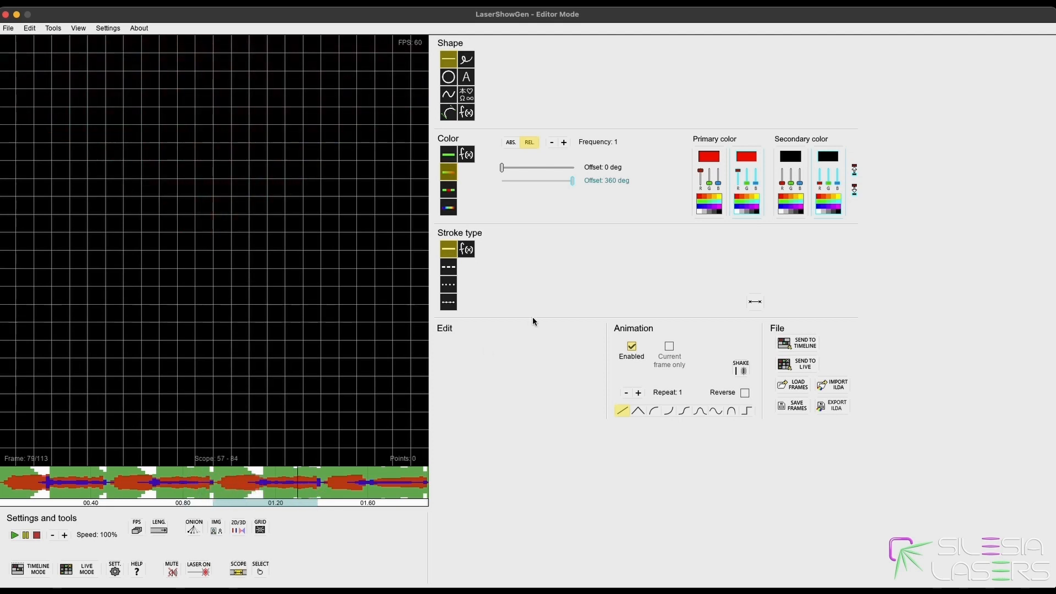
# Draw a cyan-black gradient line one grid line below the red one, with the offset running from 360 to 0 deg, and preview it.
pyautogui.moveTo(523, 168); pyautogui.dragTo(500, 189)
pyautogui.click(714, 202)
pyautogui.click(757, 204)
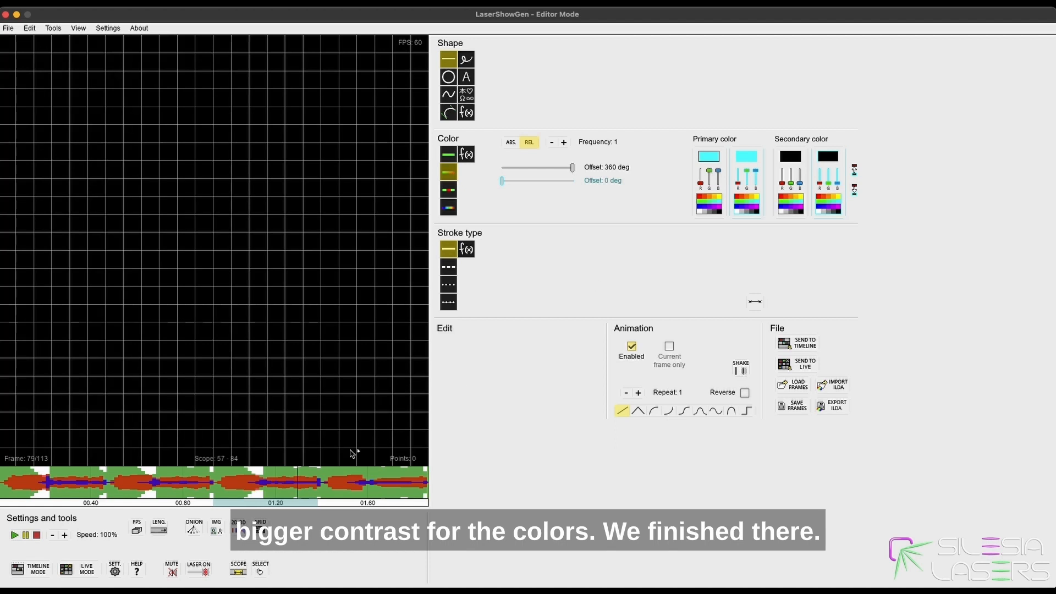
pyautogui.click(200, 480)
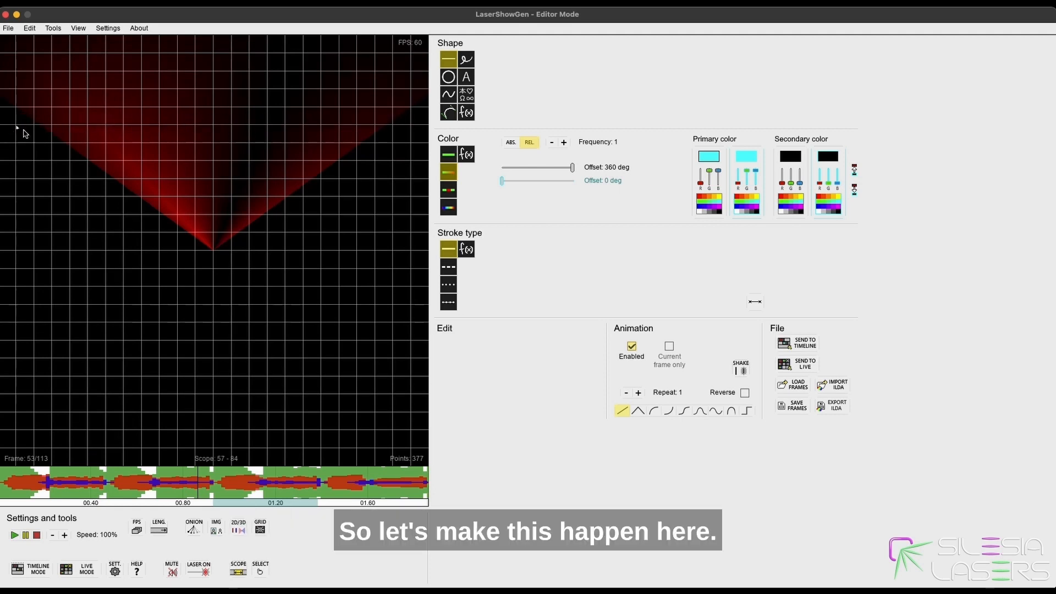
pyautogui.press('space')
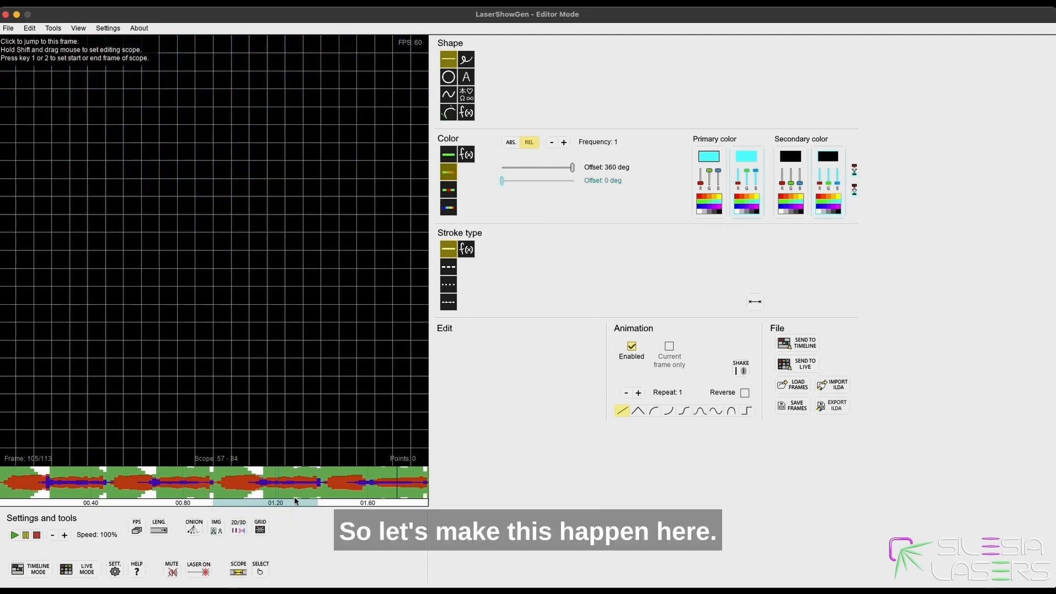
# Set the scope to frames 85 to 113 and draw a magenta-black gradient line, offset 0 to 360 deg, one grid line below the cyan one.
pyautogui.moveTo(320, 484); pyautogui.dragTo(427, 487)
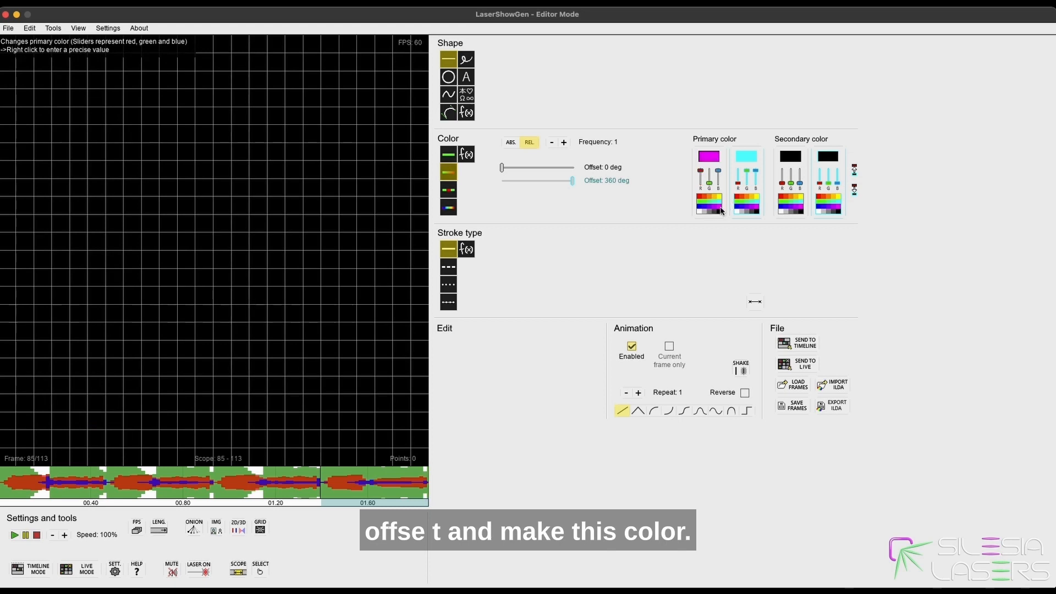
pyautogui.click(758, 207)
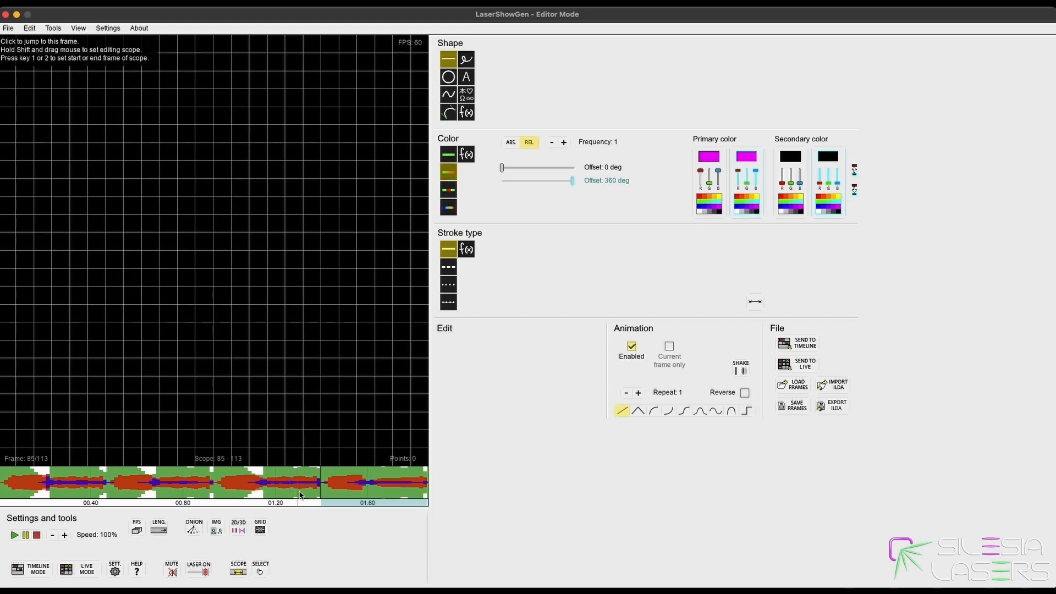
pyautogui.click(276, 490)
pyautogui.click(388, 129)
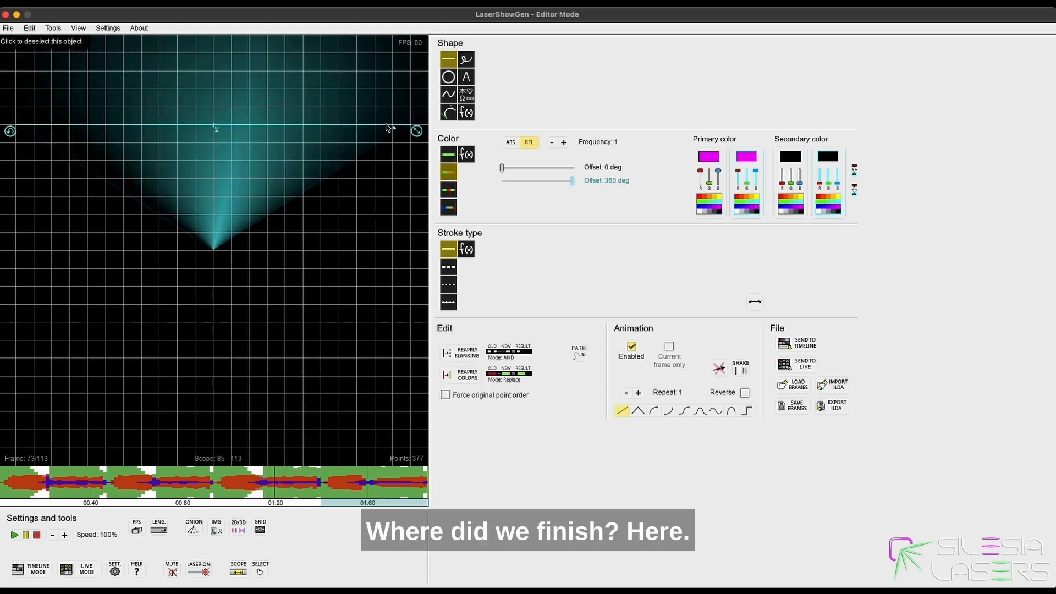
pyautogui.click(189, 142)
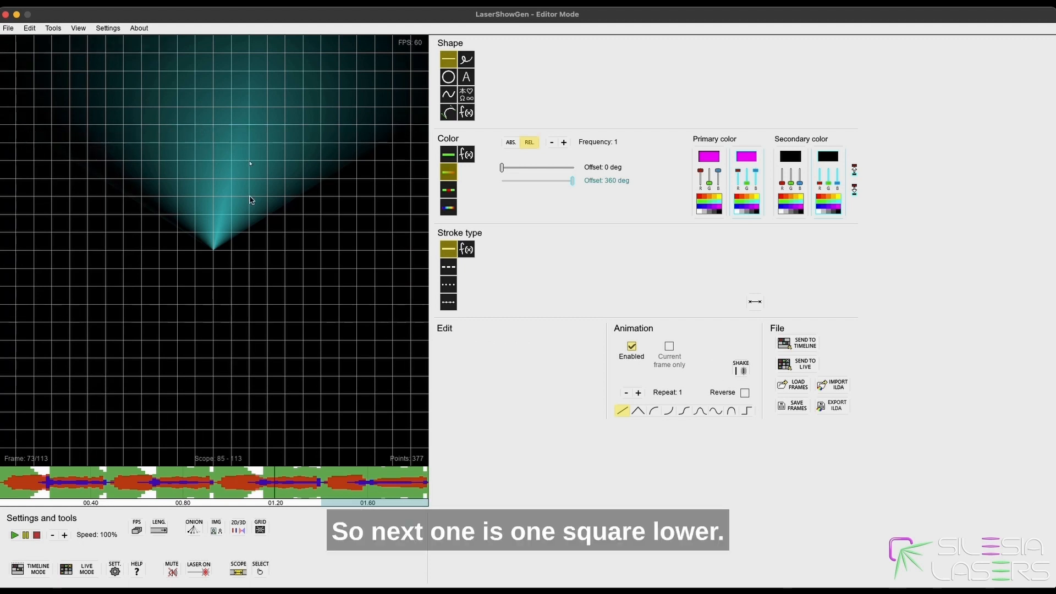
pyautogui.press('space')
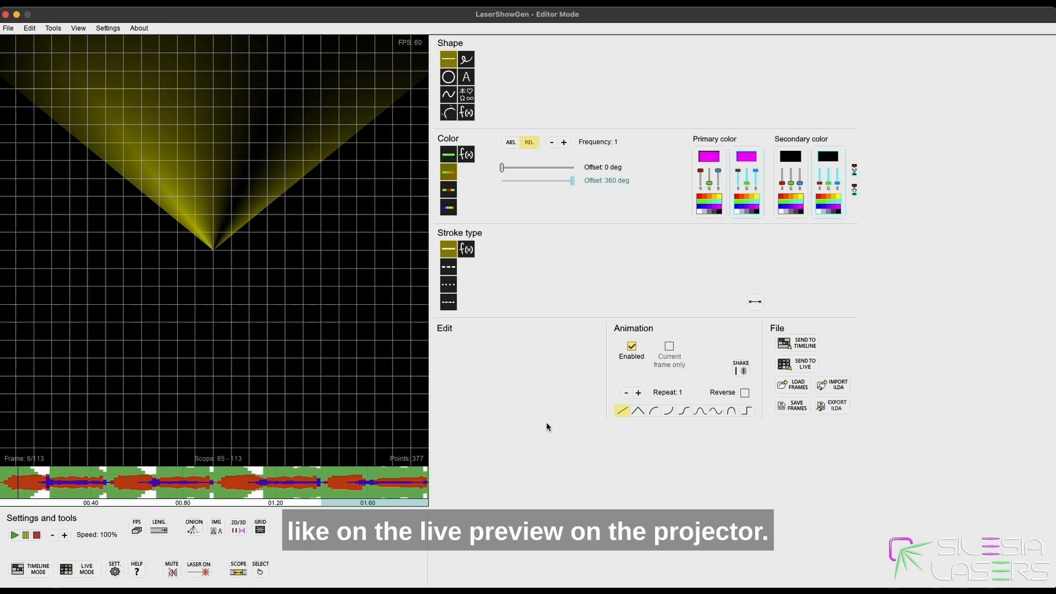
# Preview the animation on the live laser output and send it to the timeline.
pyautogui.click(199, 569)
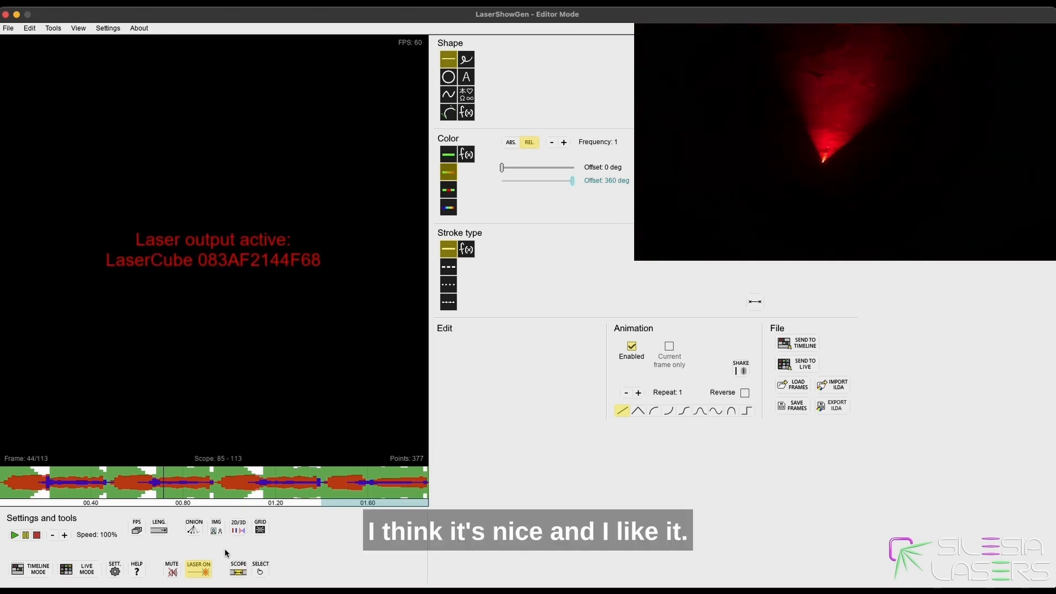
pyautogui.click(197, 572)
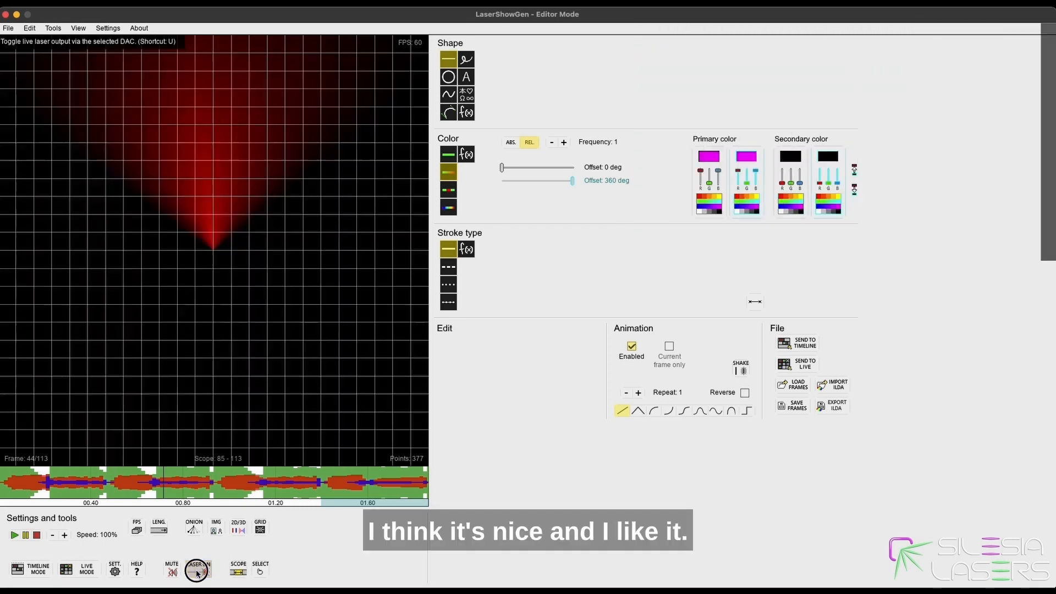
pyautogui.click(807, 346)
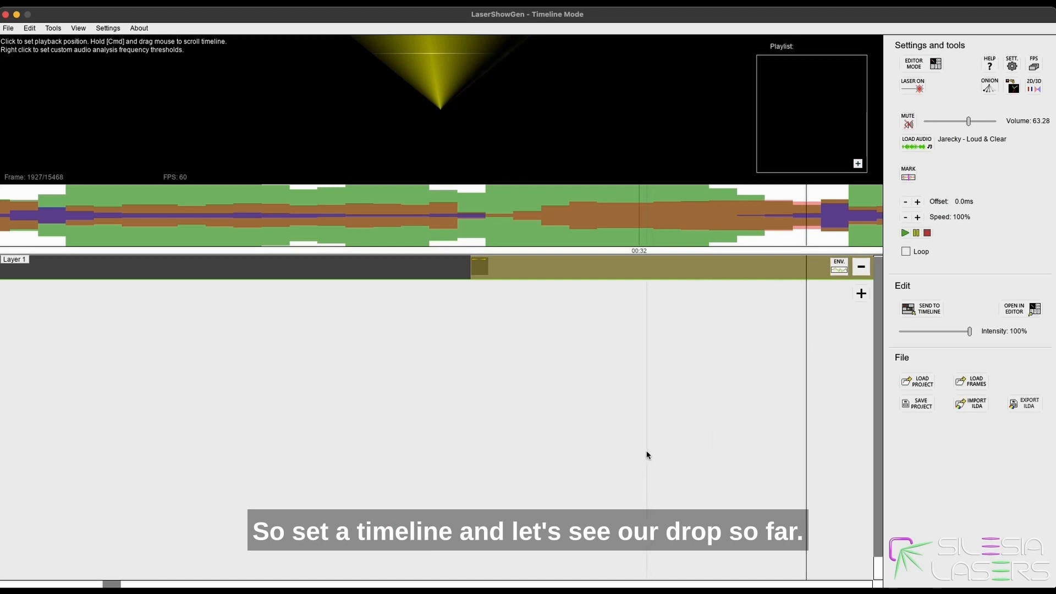
# Play the drop from about 00:30 through the live laser output to review the clips in sequence.
pyautogui.scroll(-10, 648, 455)
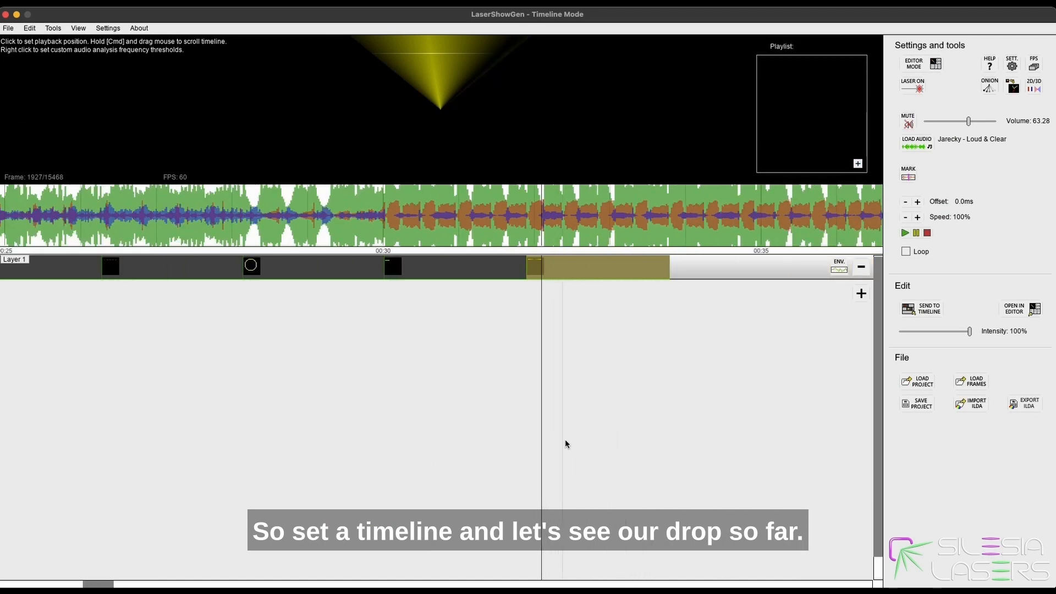
pyautogui.click(243, 229)
pyautogui.click(912, 85)
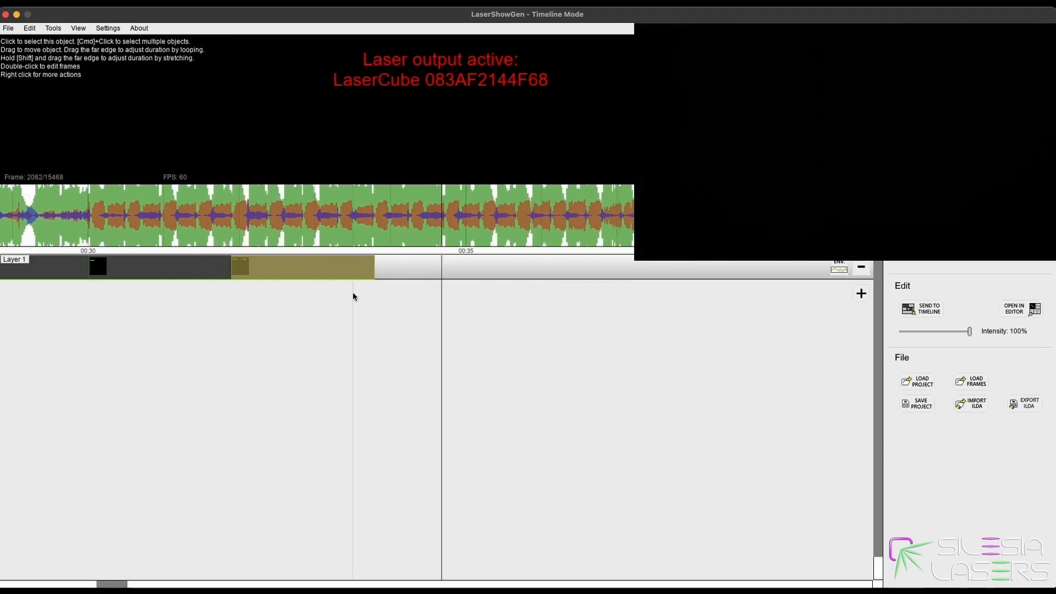
pyautogui.click(85, 226)
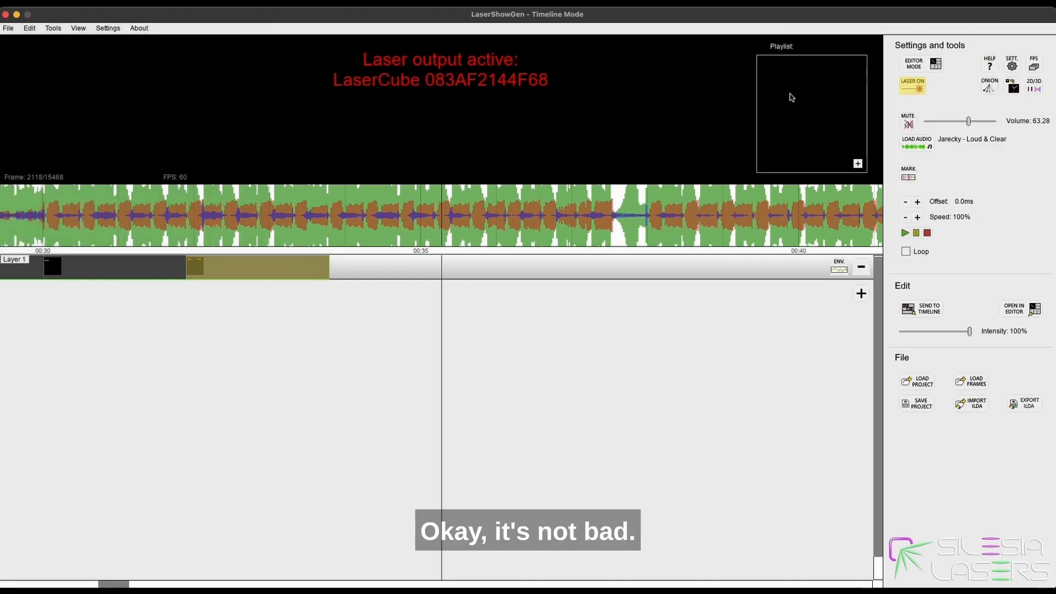
pyautogui.click(912, 89)
# Replay the new clip from its start near 00:32 to its end to examine how it follows the beats.
pyautogui.click(176, 224)
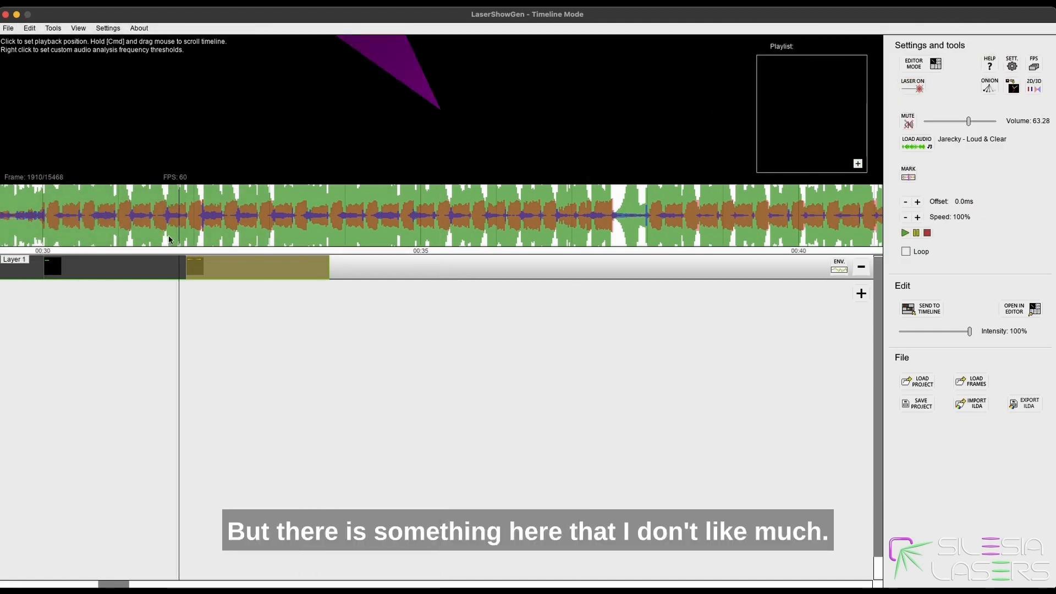
pyautogui.scroll(5, 141, 278)
pyautogui.moveTo(364, 229); pyautogui.dragTo(163, 223)
pyautogui.press('space')
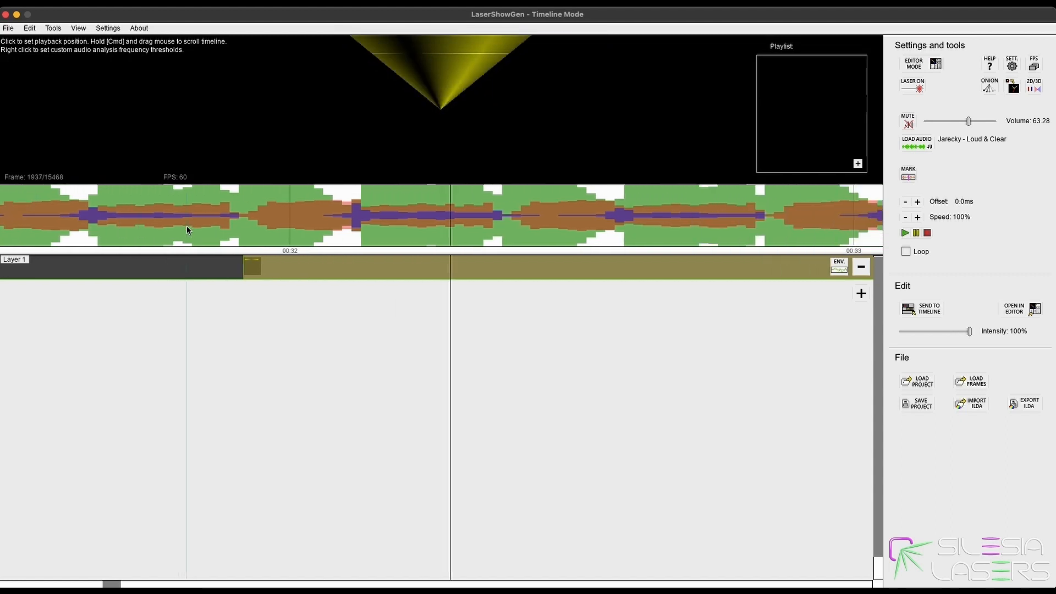
pyautogui.click(132, 215)
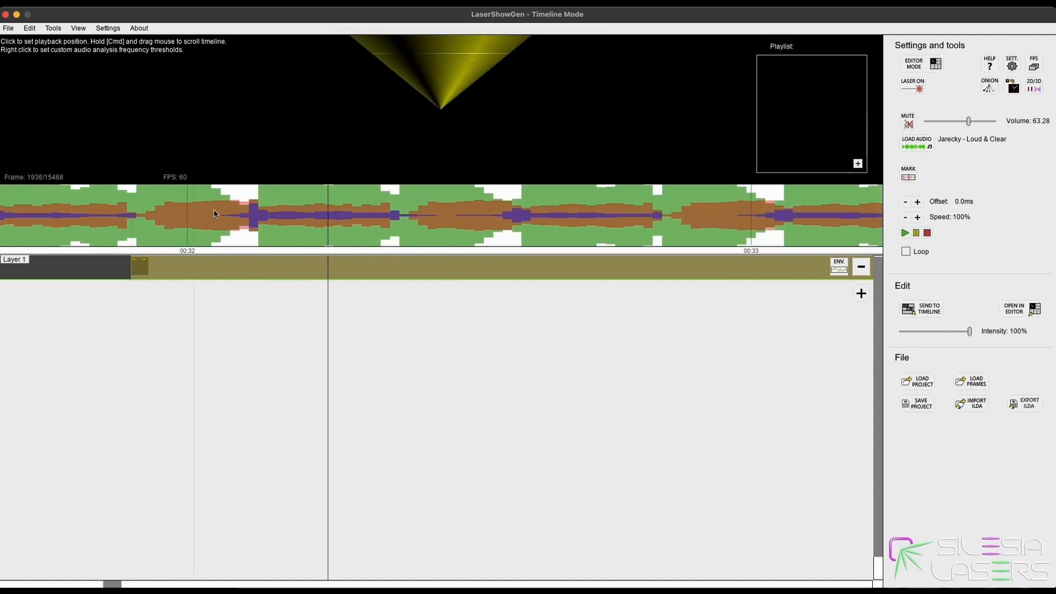
pyautogui.click(133, 220)
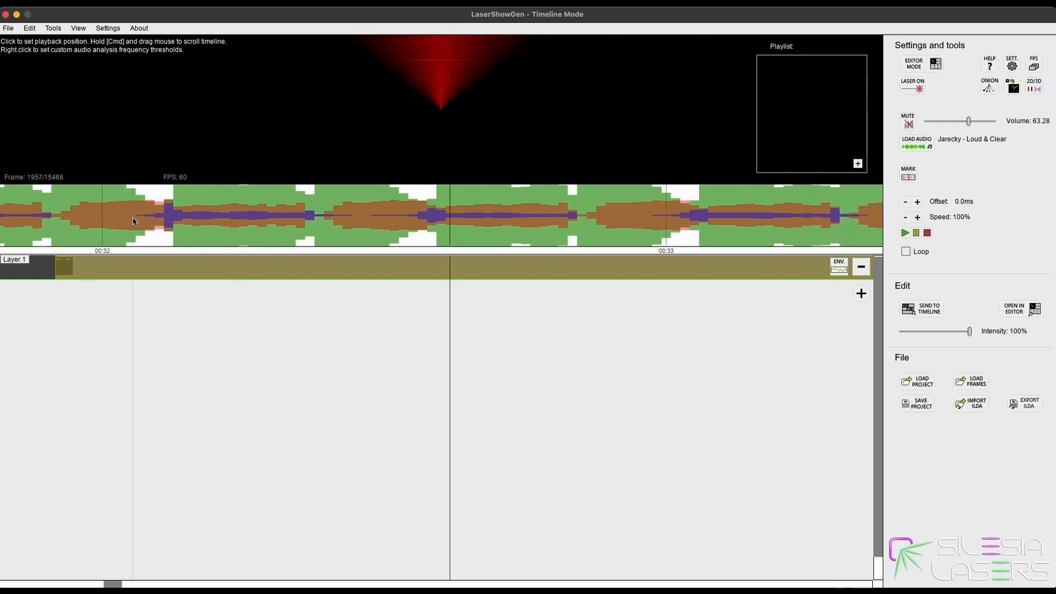
pyautogui.click(305, 219)
pyautogui.click(304, 219)
pyautogui.scroll(5, 305, 220)
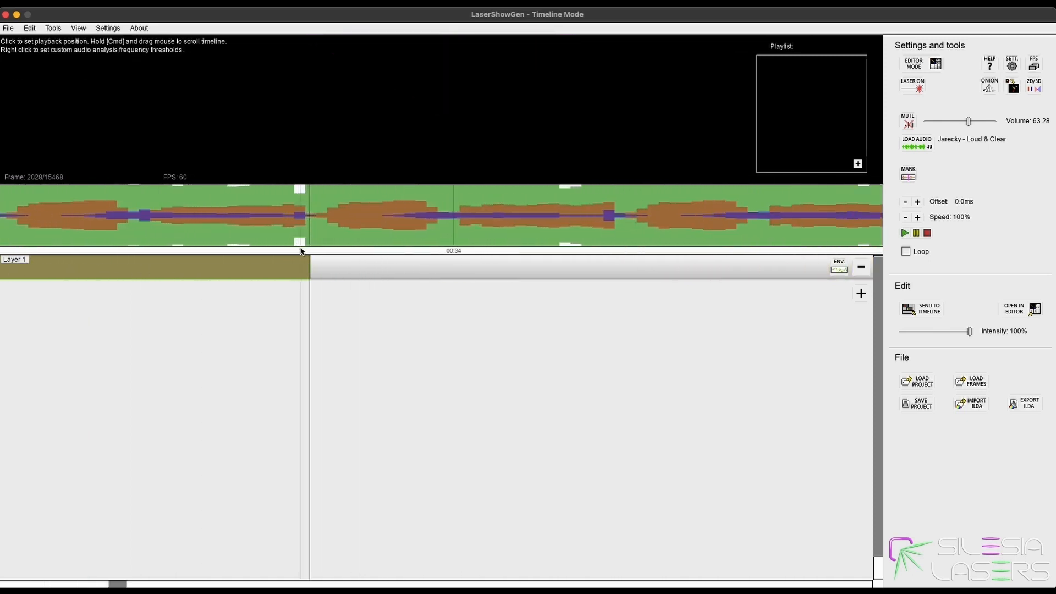
# Replay the transition from the previous clip into the new one to find the frame where the intensity needs changing.
pyautogui.scroll(-5, 272, 308)
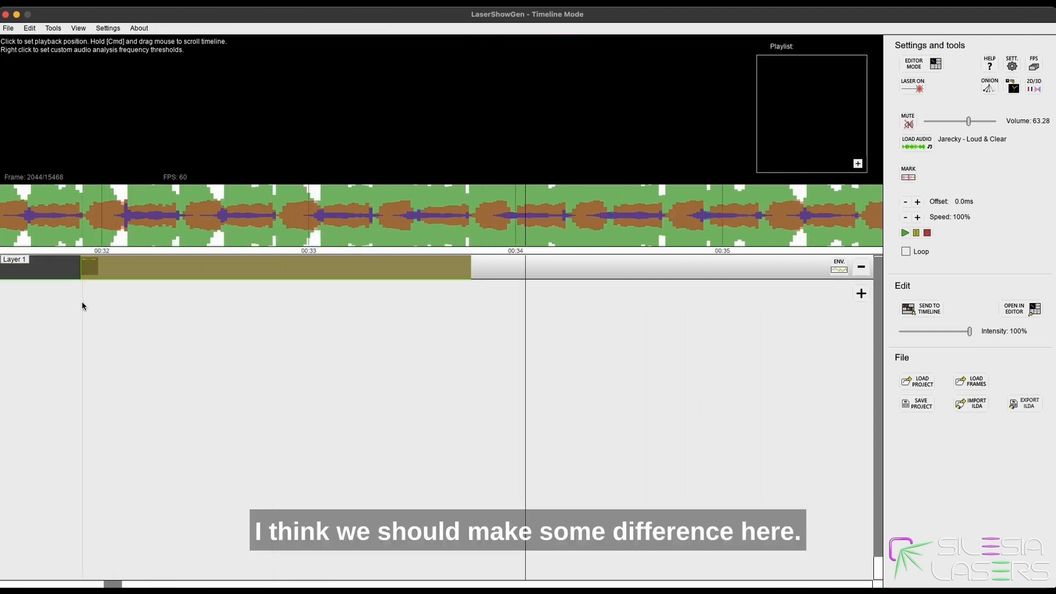
pyautogui.scroll(8, 66, 269)
pyautogui.click(100, 231)
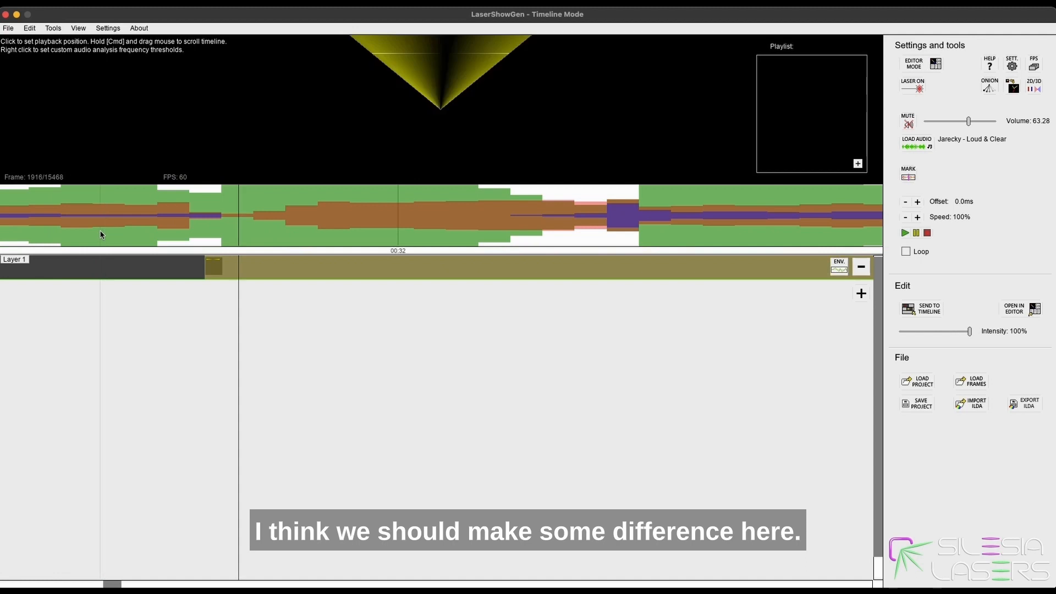
pyautogui.press('space')
pyautogui.scroll(-5, 76, 265)
pyautogui.click(80, 236)
pyautogui.press('space')
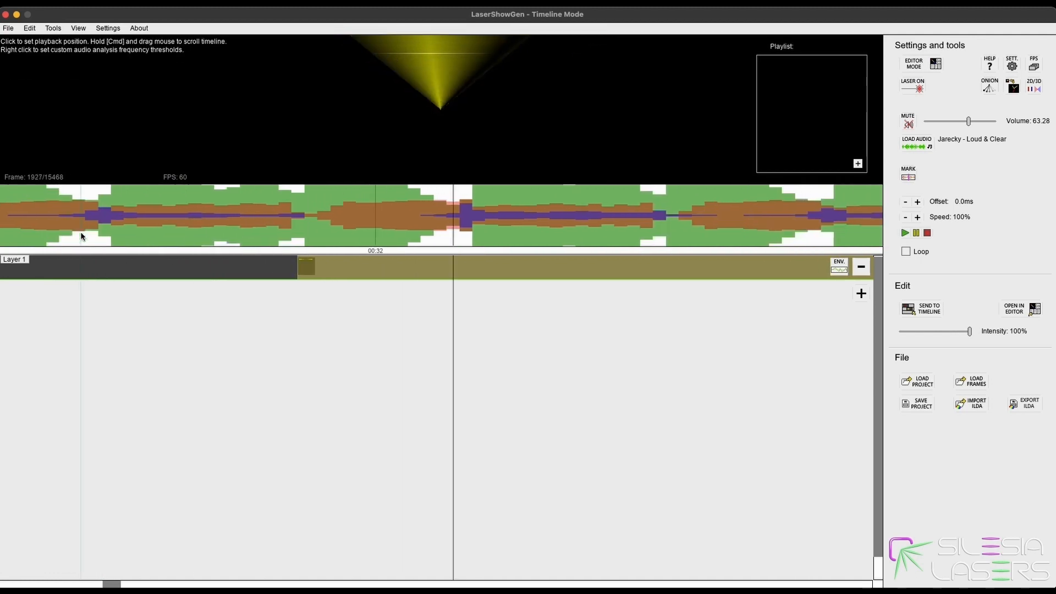
pyautogui.click(145, 215)
pyautogui.click(50, 218)
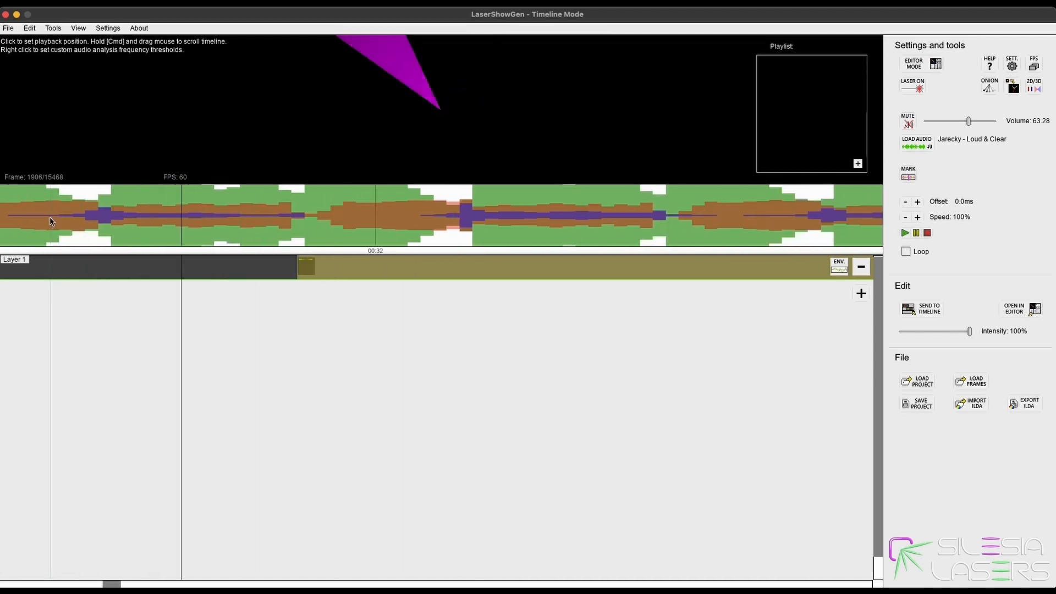
pyautogui.scroll(5, 50, 220)
pyautogui.click(95, 210)
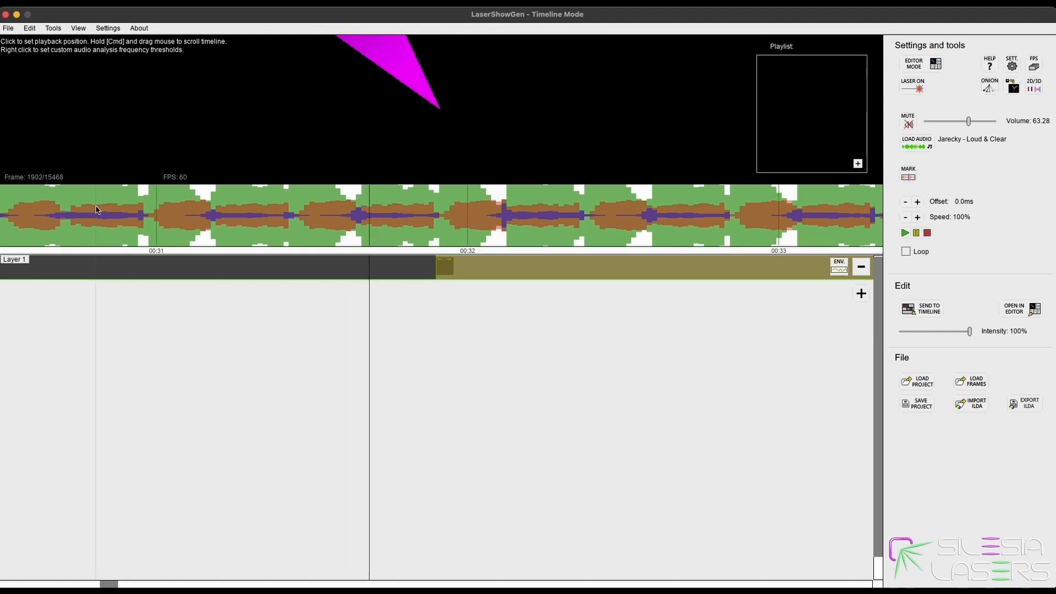
pyautogui.click(296, 225)
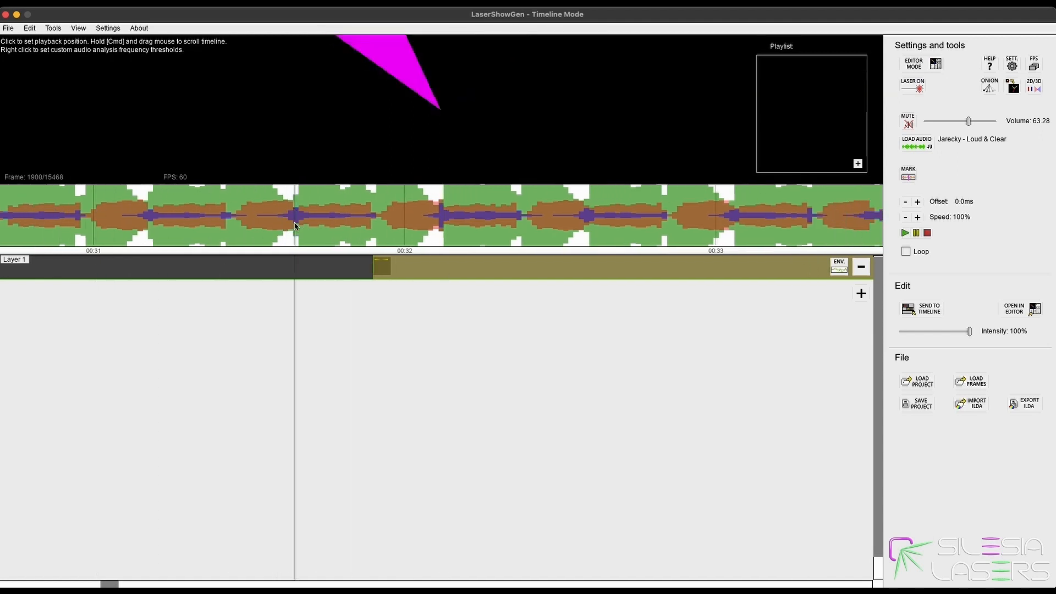
pyautogui.click(295, 223)
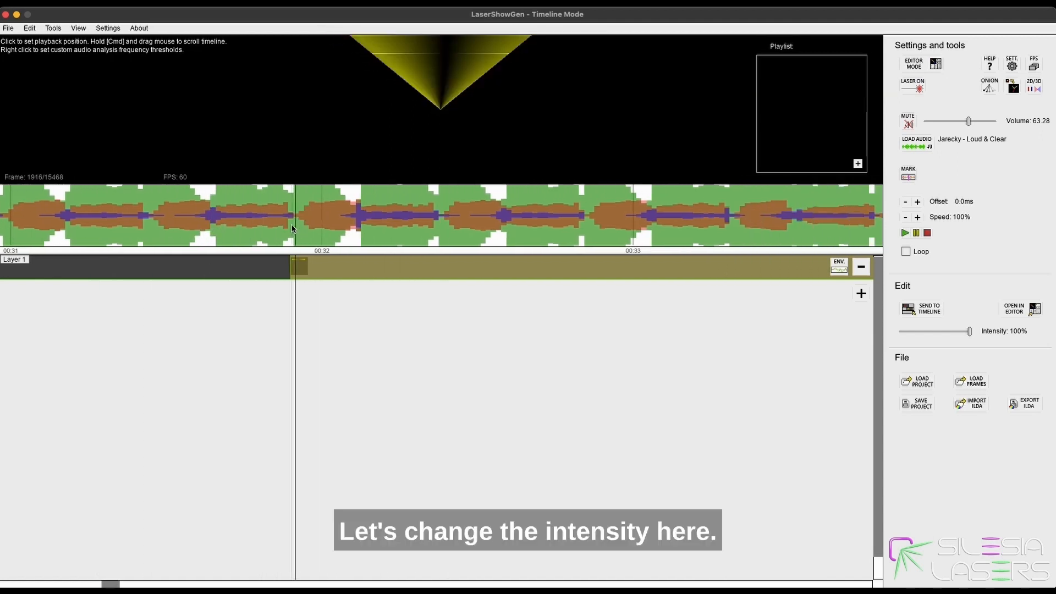
# Add an Intensity (Alpha) envelope to Layer 1 and drop it to zero at the new clip's first frame, 1915.
pyautogui.scroll(3, 264, 282)
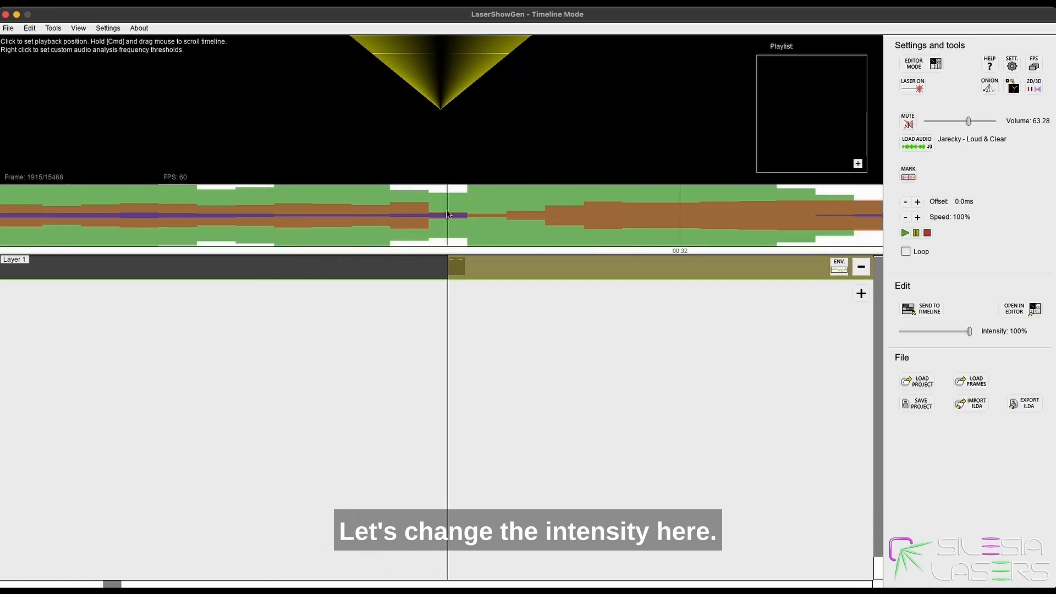
pyautogui.scroll(-4, 467, 286)
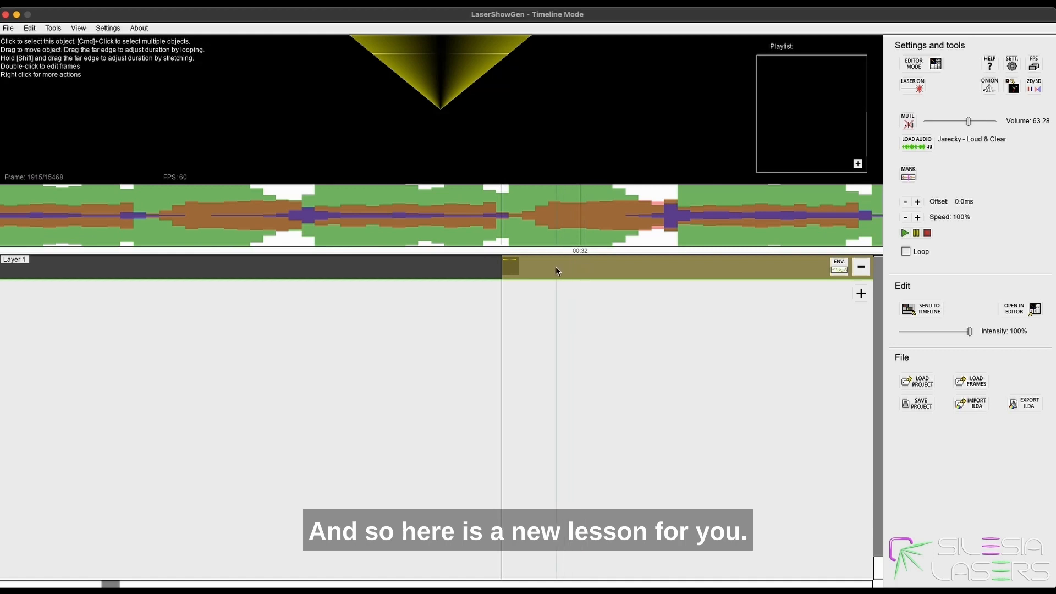
pyautogui.click(839, 267)
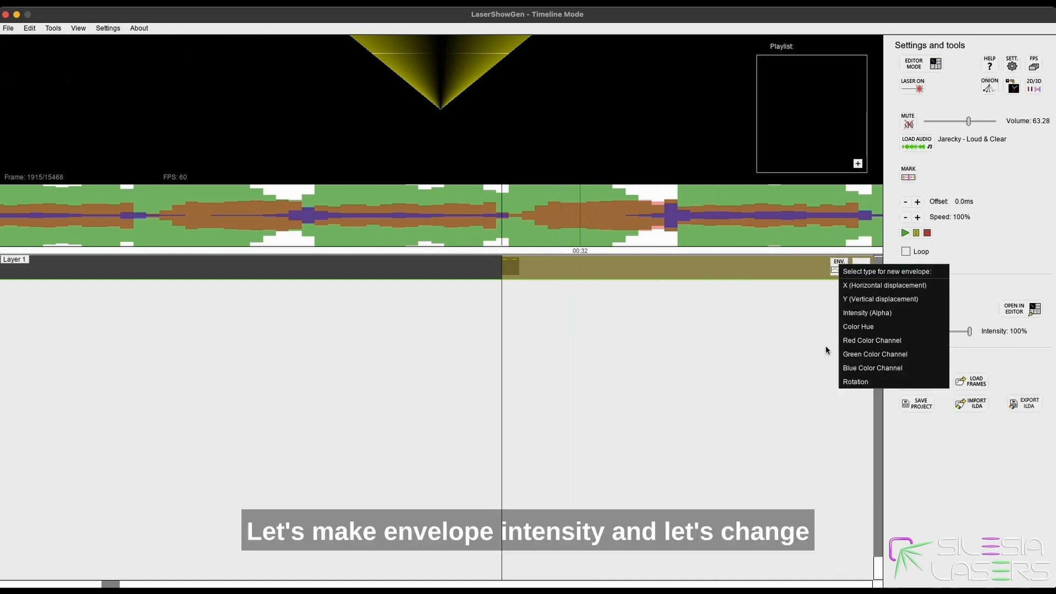
pyautogui.click(866, 313)
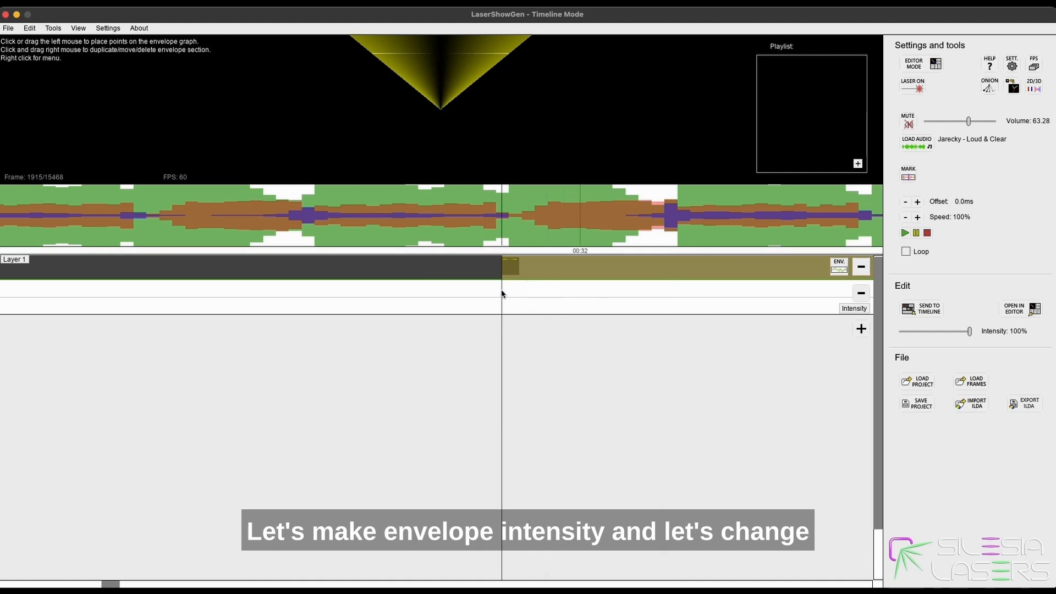
pyautogui.scroll(3, 503, 302)
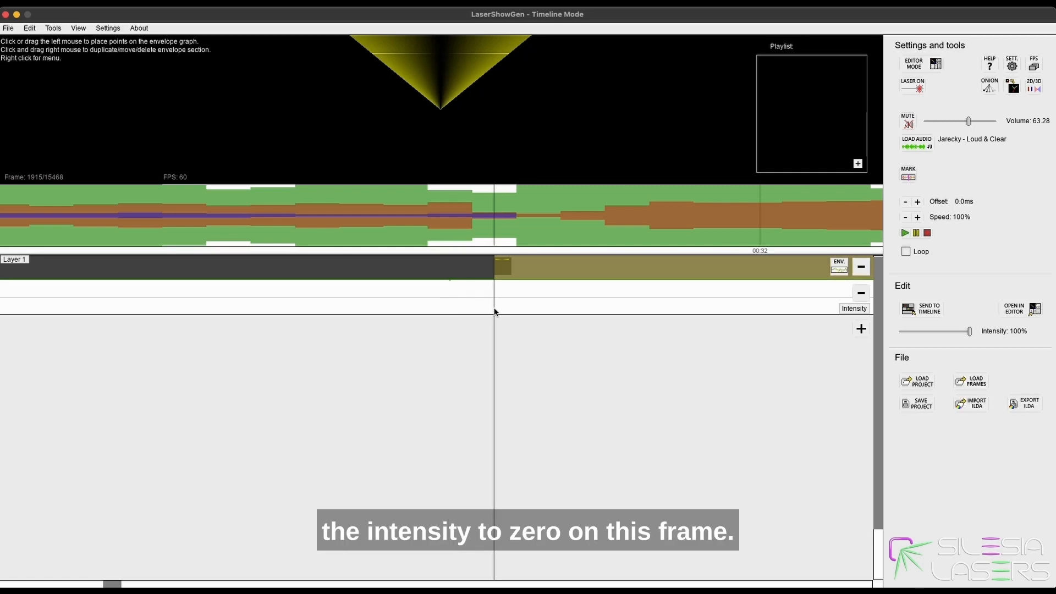
pyautogui.click(497, 326)
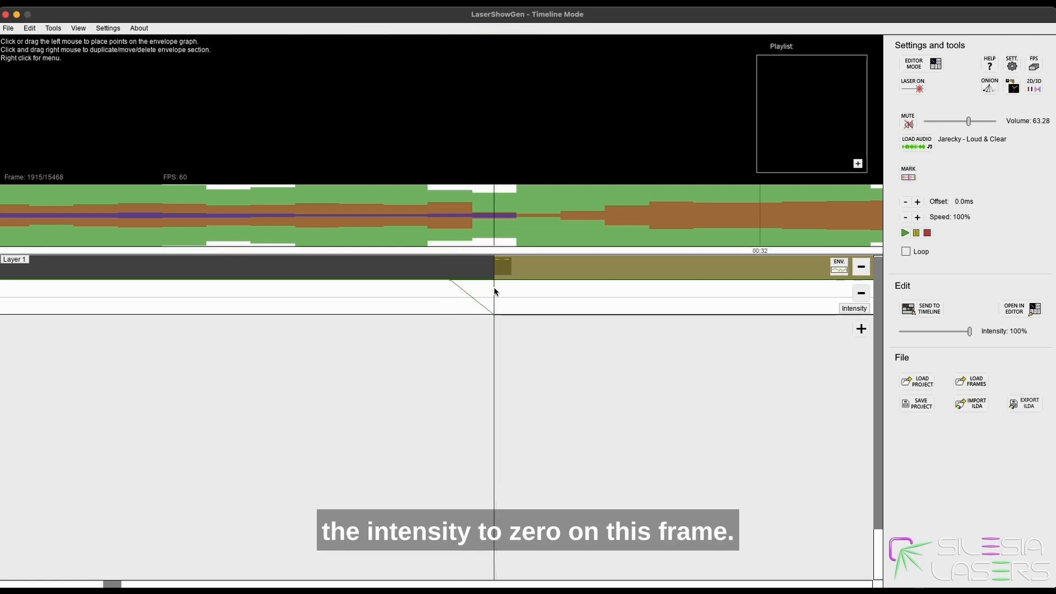
pyautogui.scroll(-3, 520, 327)
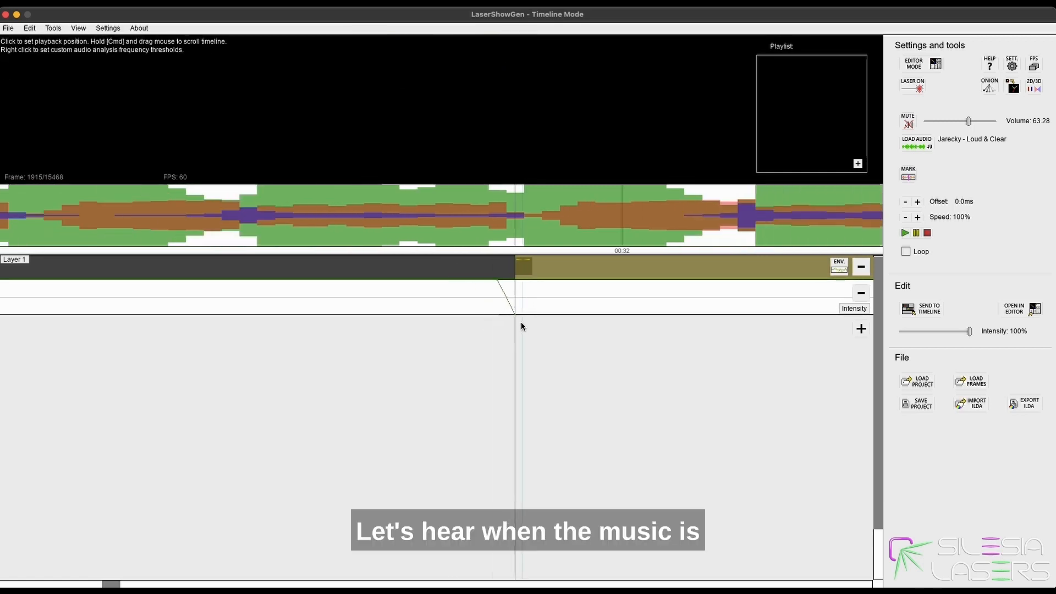
# Play the start of the new clip around 00:32 to find where the sound begins, and place the playback position at frame 1928.
pyautogui.scroll(-1, 519, 316)
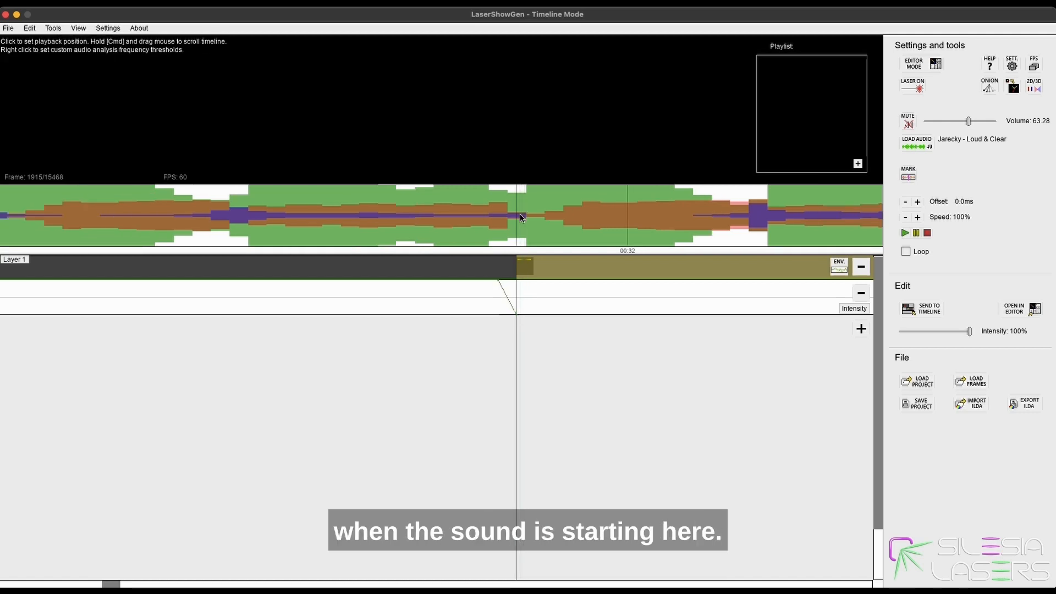
pyautogui.press('space')
pyautogui.press('space')
pyautogui.click(441, 219)
pyautogui.press('space')
pyautogui.click(219, 220)
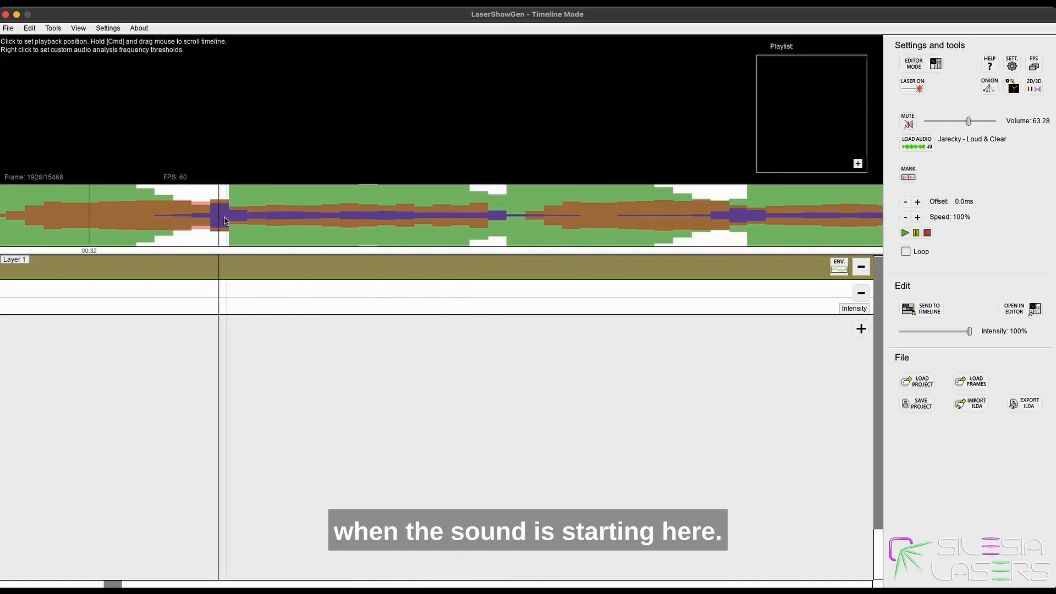
# Raise Layer 1's Intensity envelope from zero just before frame 1928 to full intensity at frame 1928.
pyautogui.click(198, 308)
pyautogui.click(218, 283)
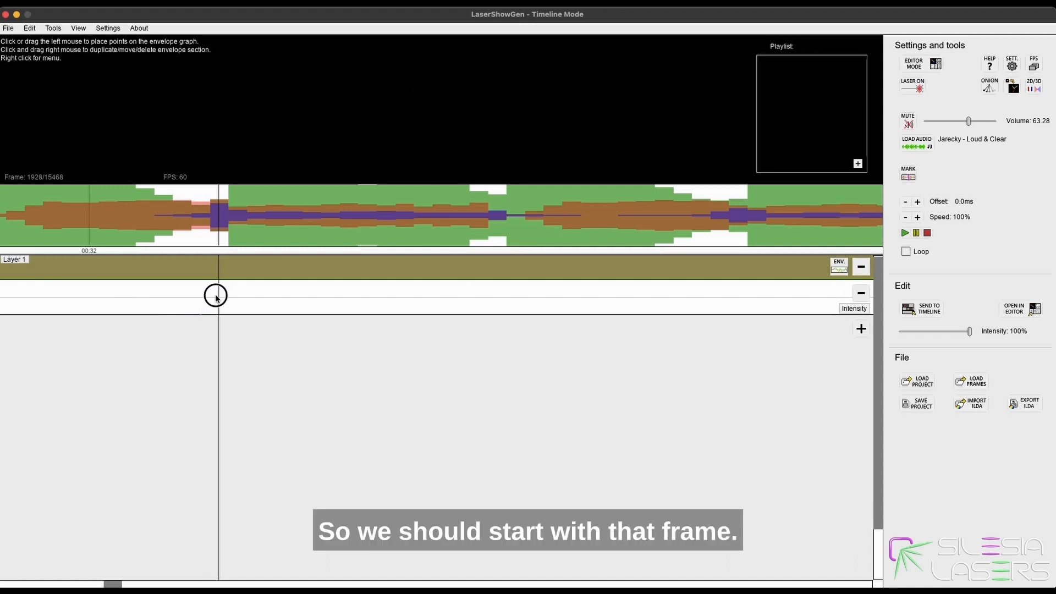
pyautogui.scroll(3, 204, 300)
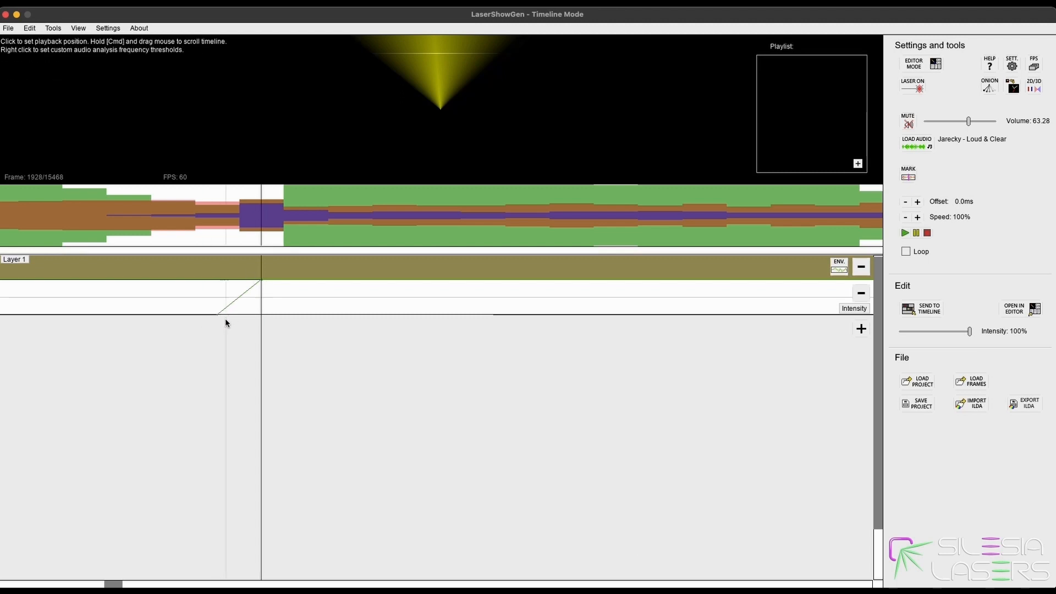
pyautogui.hscroll(-3, 239, 313)
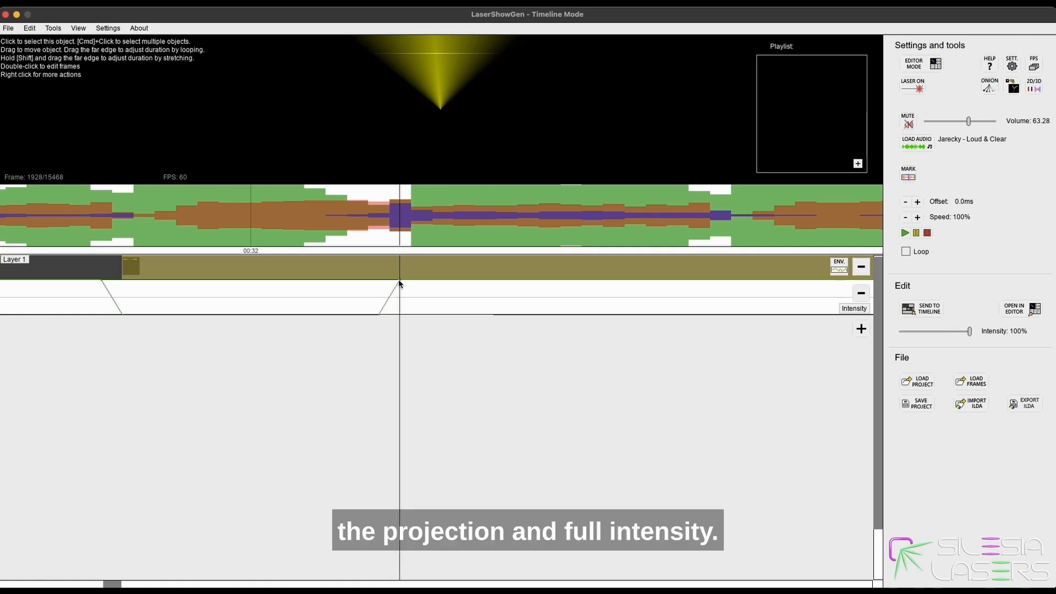
# Replay the transition into the new clip and the drop from 00:30 to review the intensity dip against the beat.
pyautogui.scroll(-5, 399, 283)
pyautogui.click(327, 245)
pyautogui.press('space')
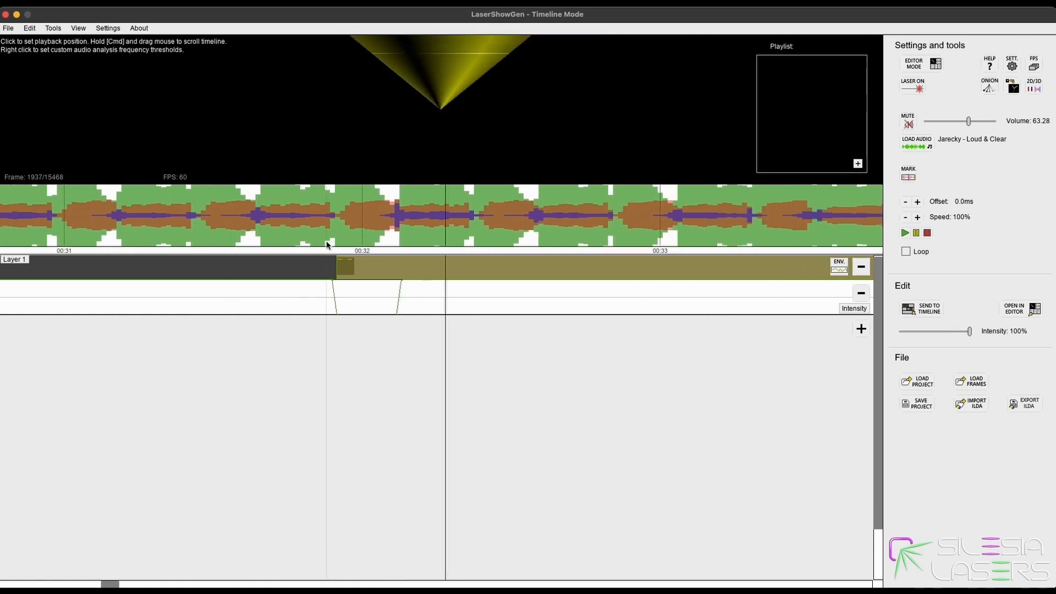
pyautogui.press('space')
pyautogui.scroll(-5, 325, 301)
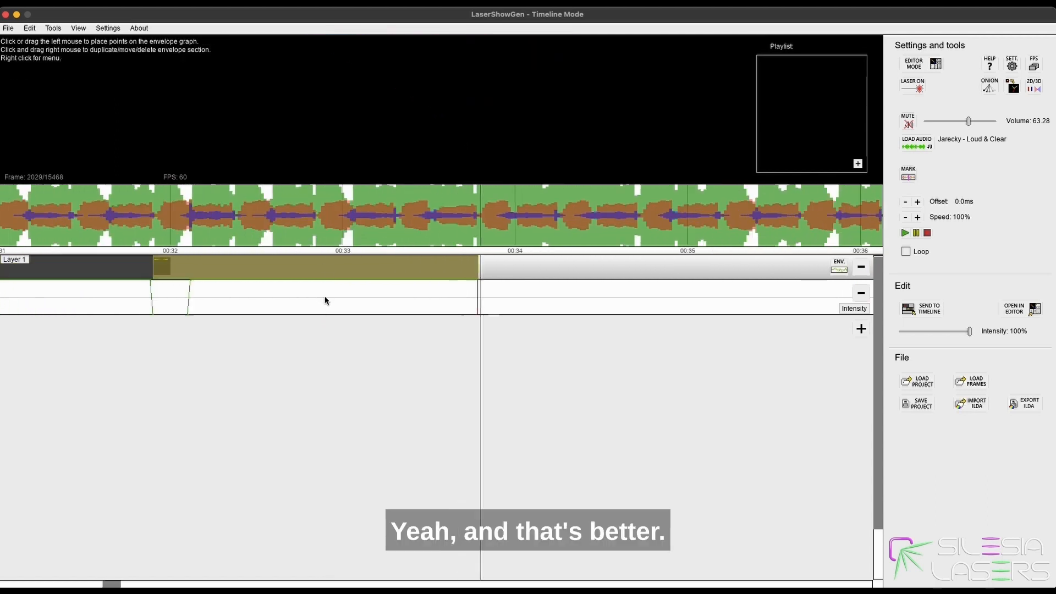
pyautogui.scroll(-3, 325, 301)
pyautogui.scroll(4, 260, 303)
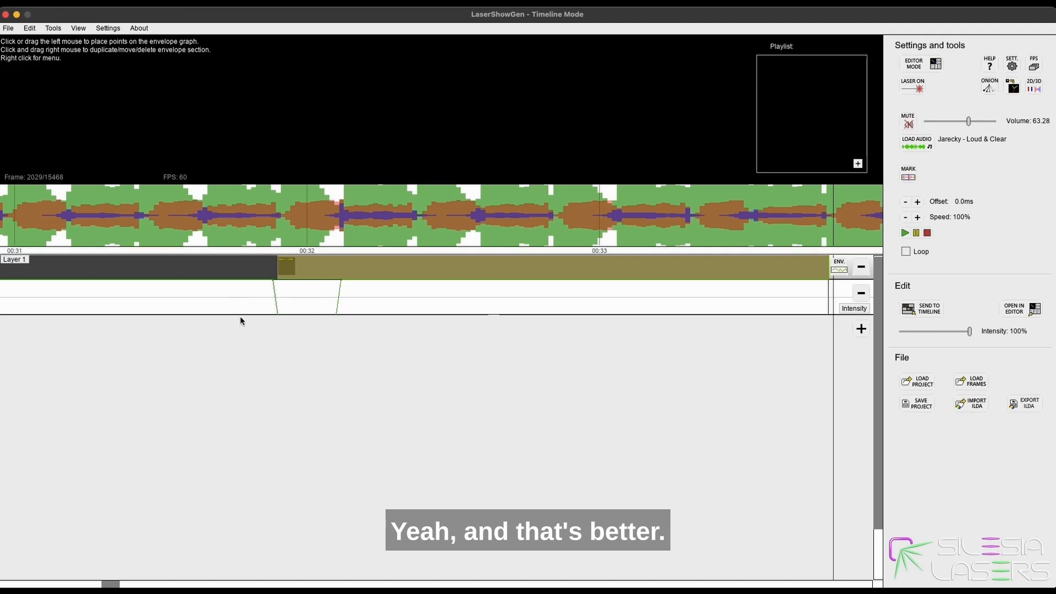
pyautogui.scroll(-3, 282, 318)
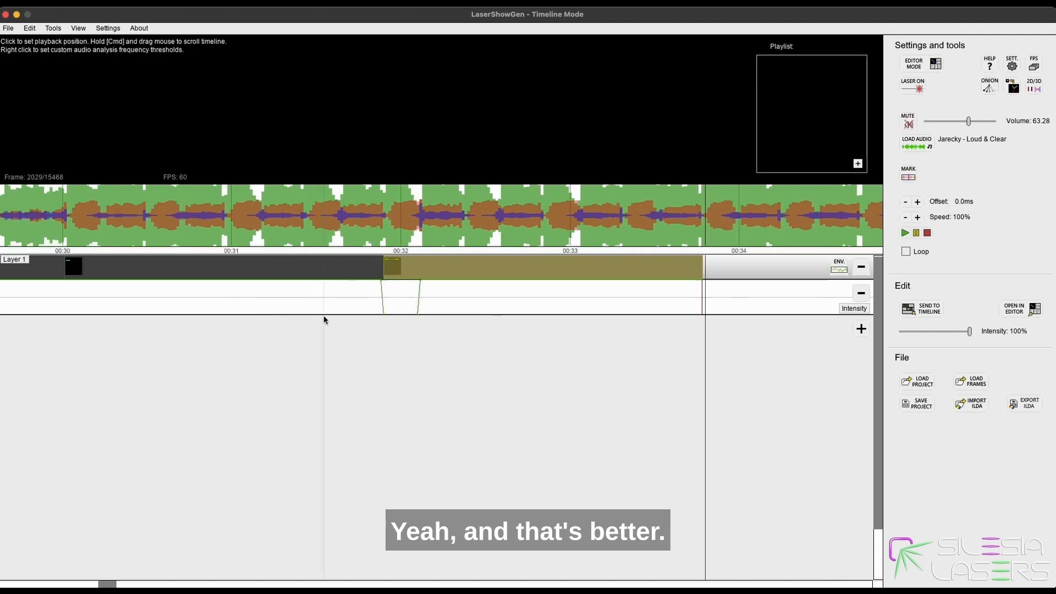
pyautogui.click(73, 223)
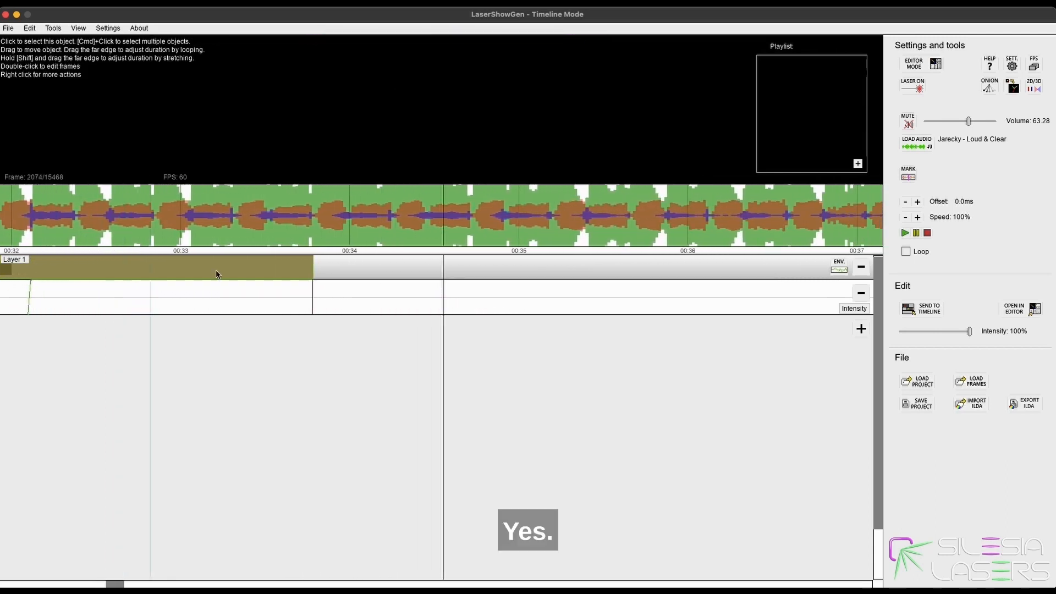
# Move the playback position to frame 2028 and place Layer 1's insertion marker at the end of the last clip.
pyautogui.scroll(-2, 165, 347)
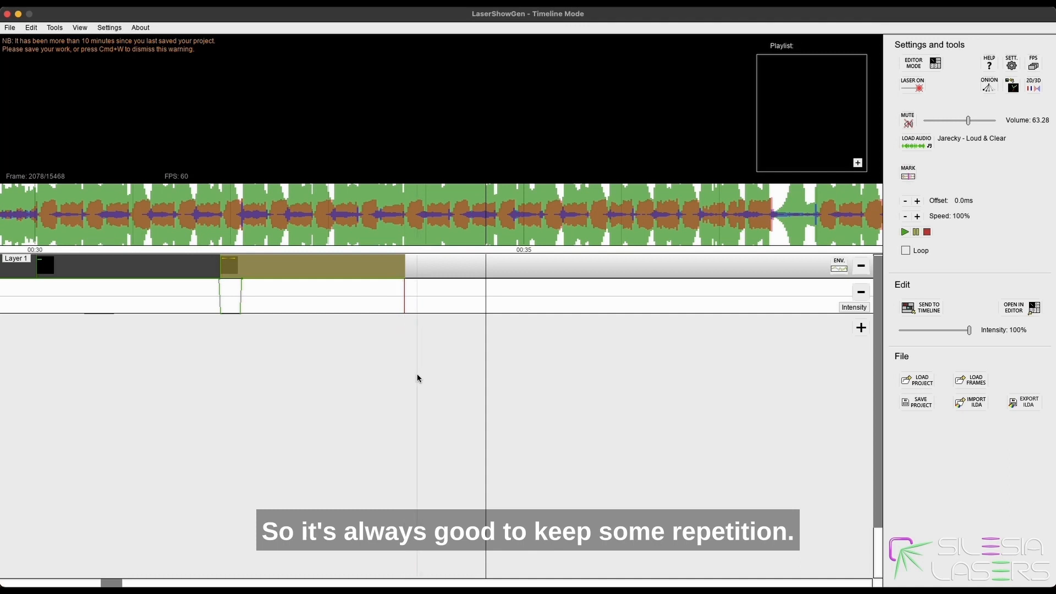
pyautogui.click(423, 268)
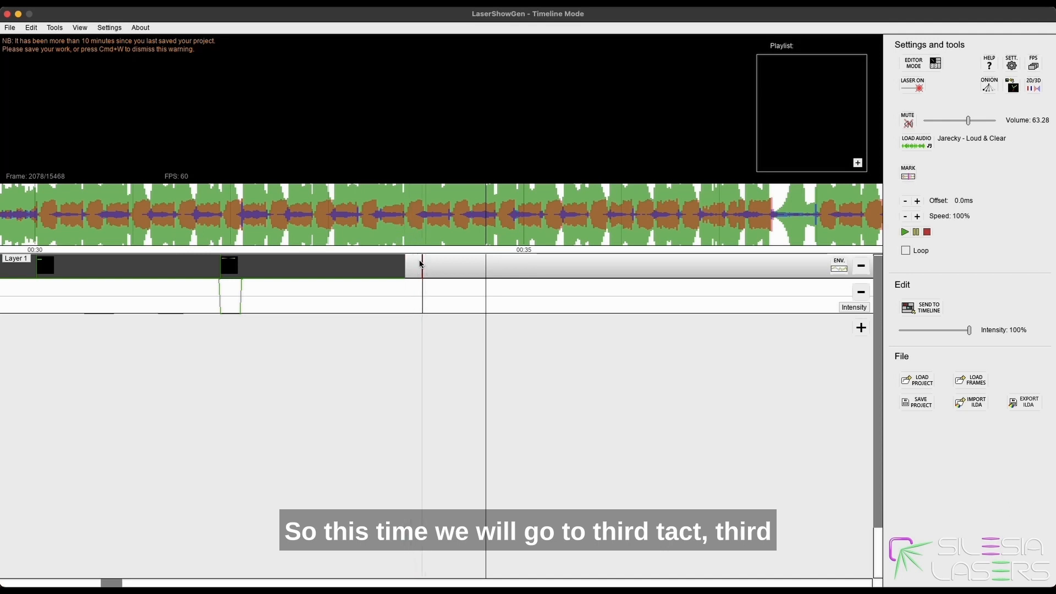
pyautogui.scroll(5, 410, 266)
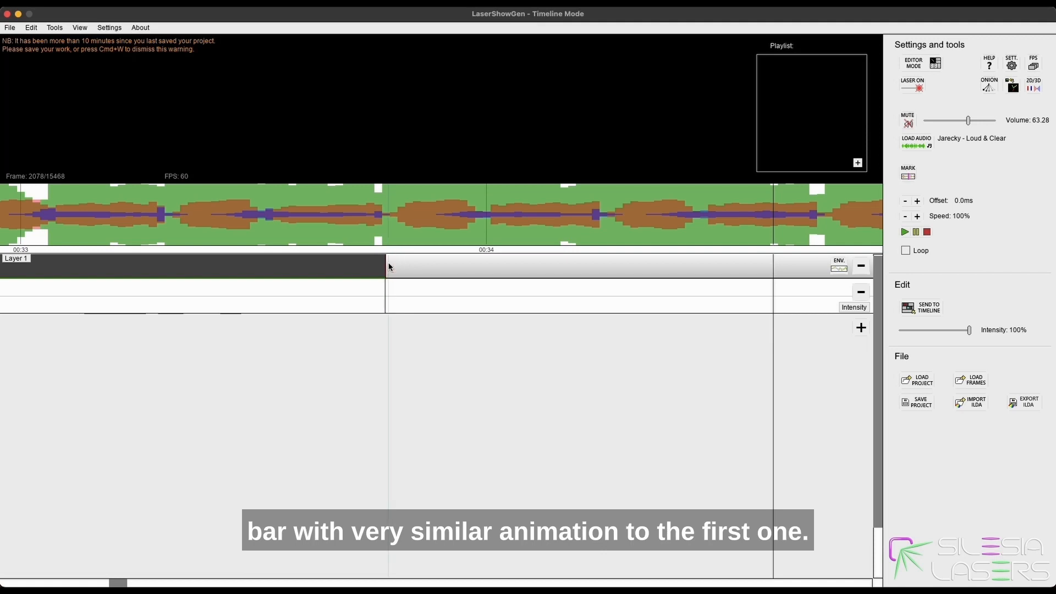
pyautogui.scroll(-5, 358, 267)
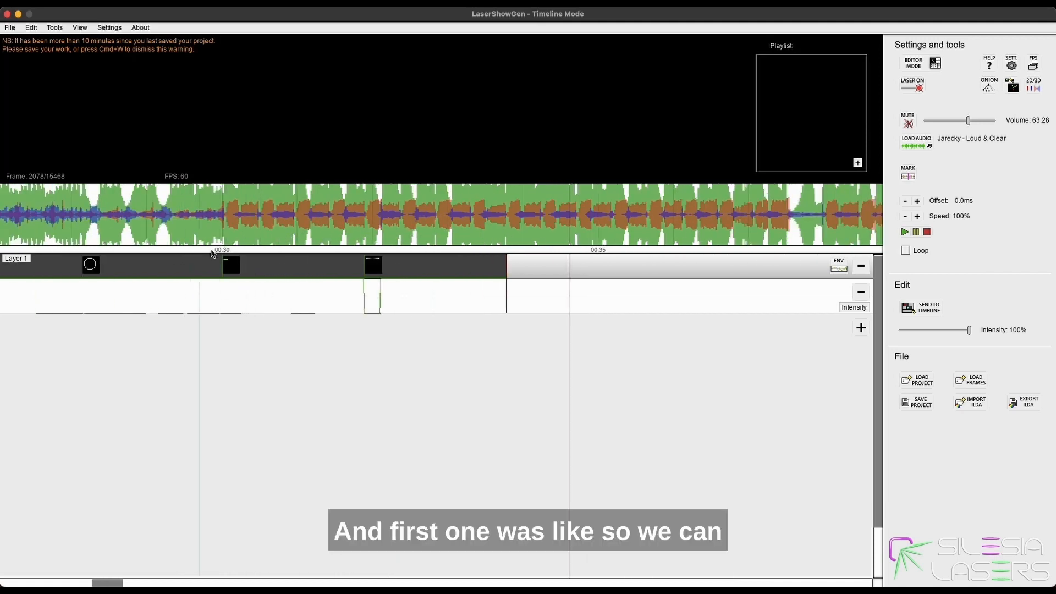
pyautogui.click(224, 236)
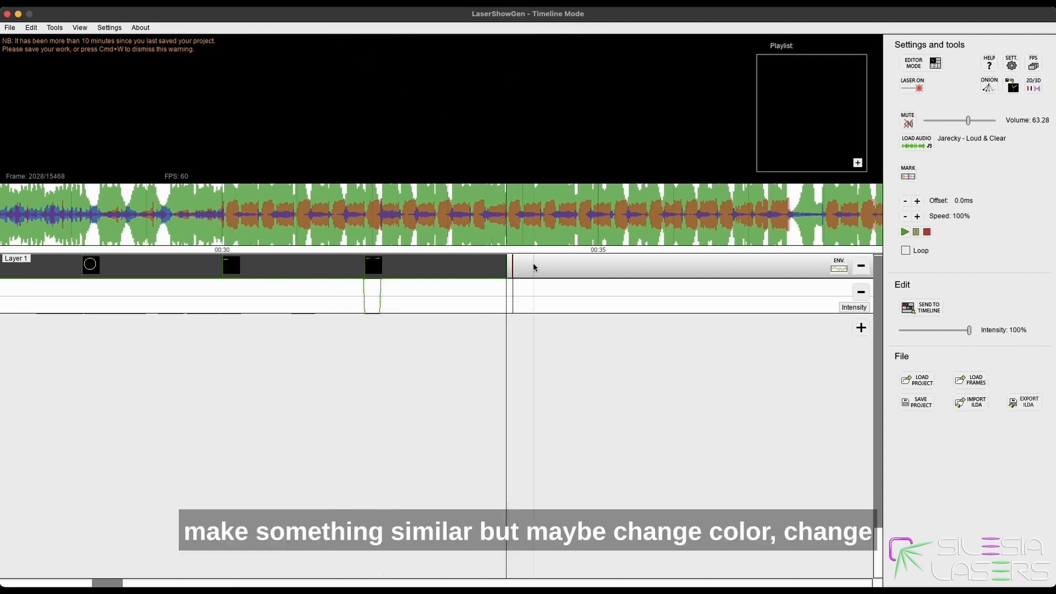
pyautogui.scroll(5, 542, 269)
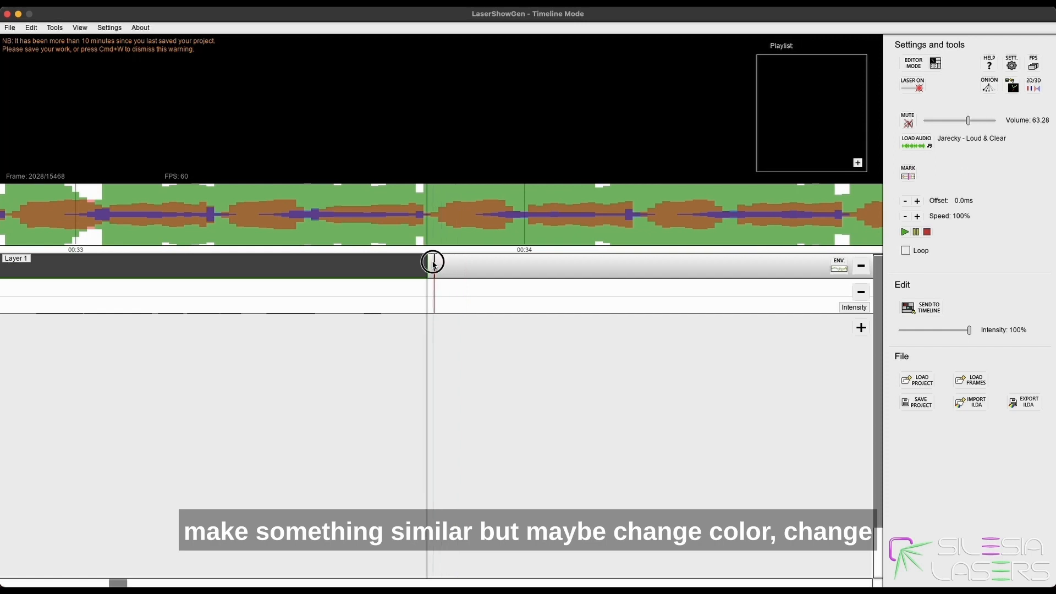
pyautogui.scroll(3, 463, 269)
pyautogui.click(374, 262)
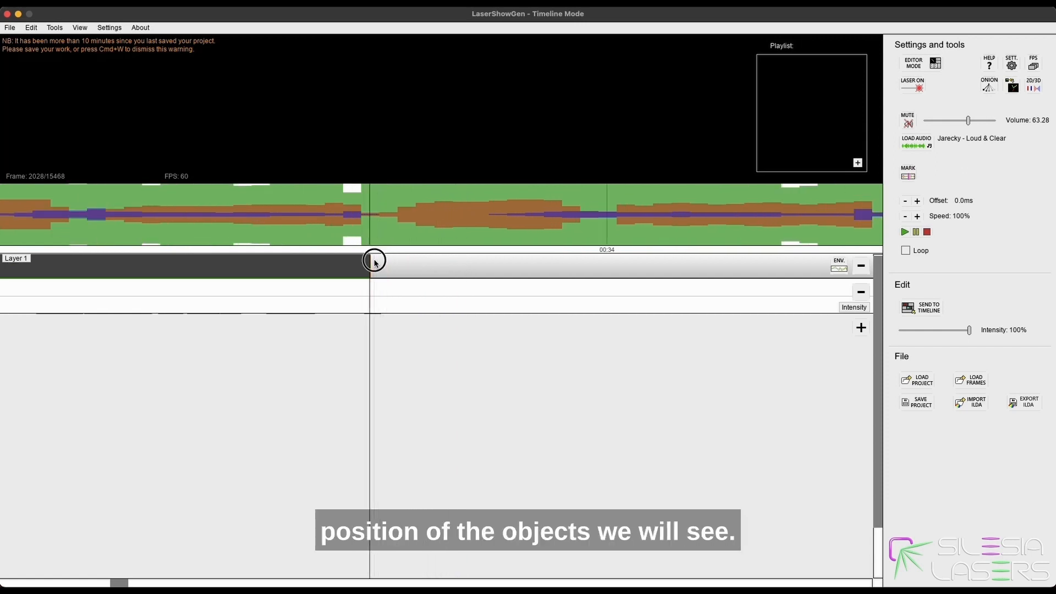
pyautogui.scroll(-6, 394, 268)
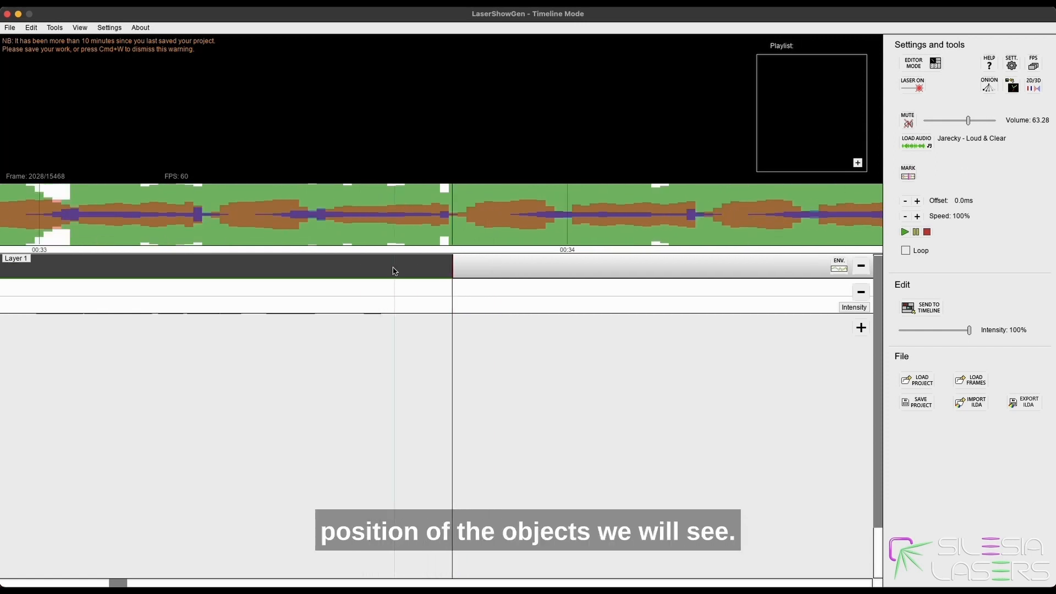
pyautogui.scroll(-3, 405, 286)
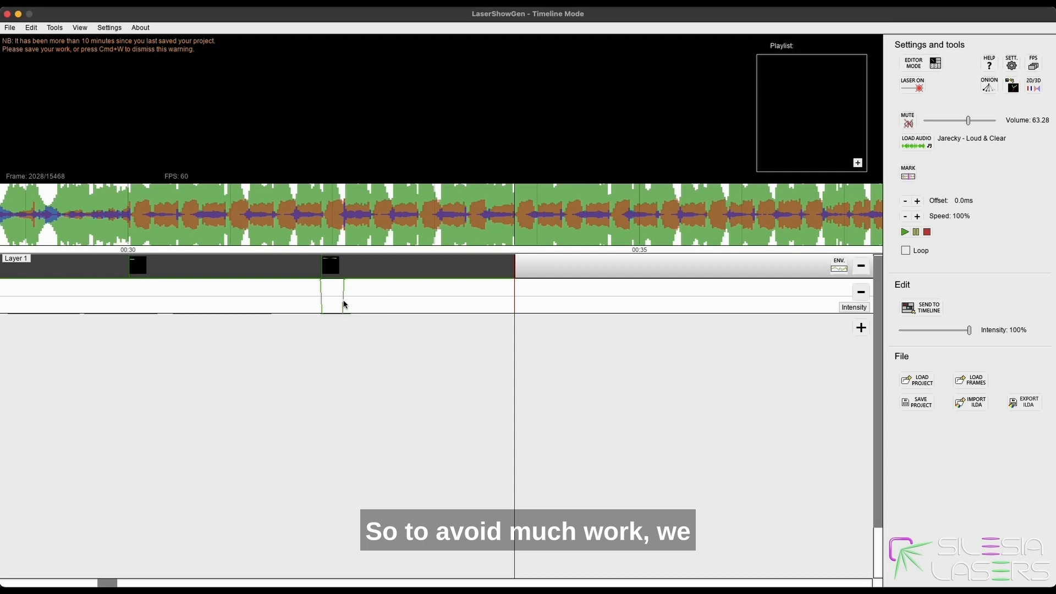
# Paste a copy of the first drop clip (starting at 00:30) after Layer 1's last clip and open the copy in the editor.
pyautogui.click(250, 268)
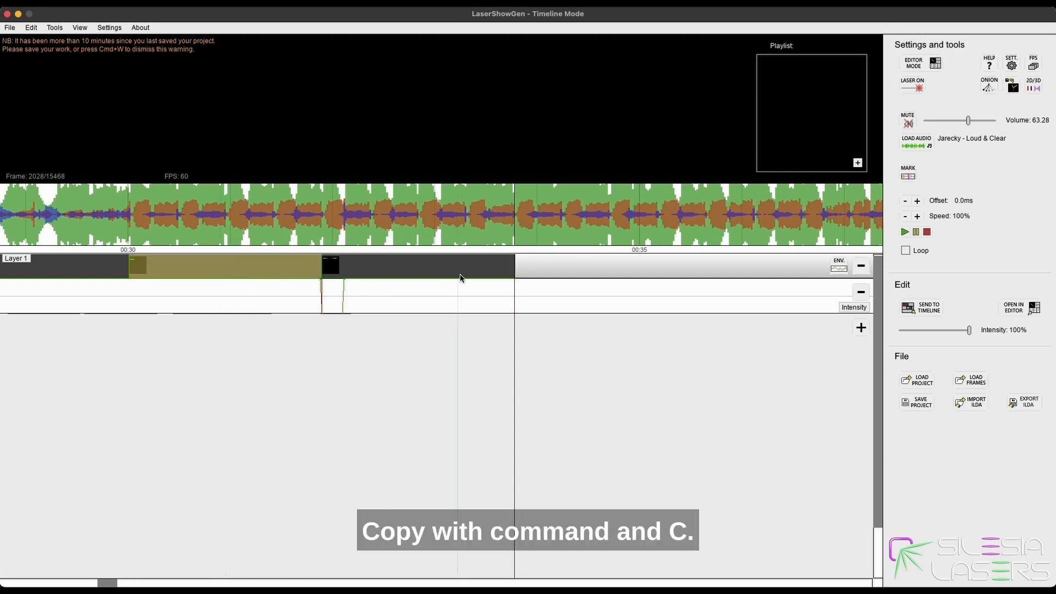
pyautogui.click(530, 273)
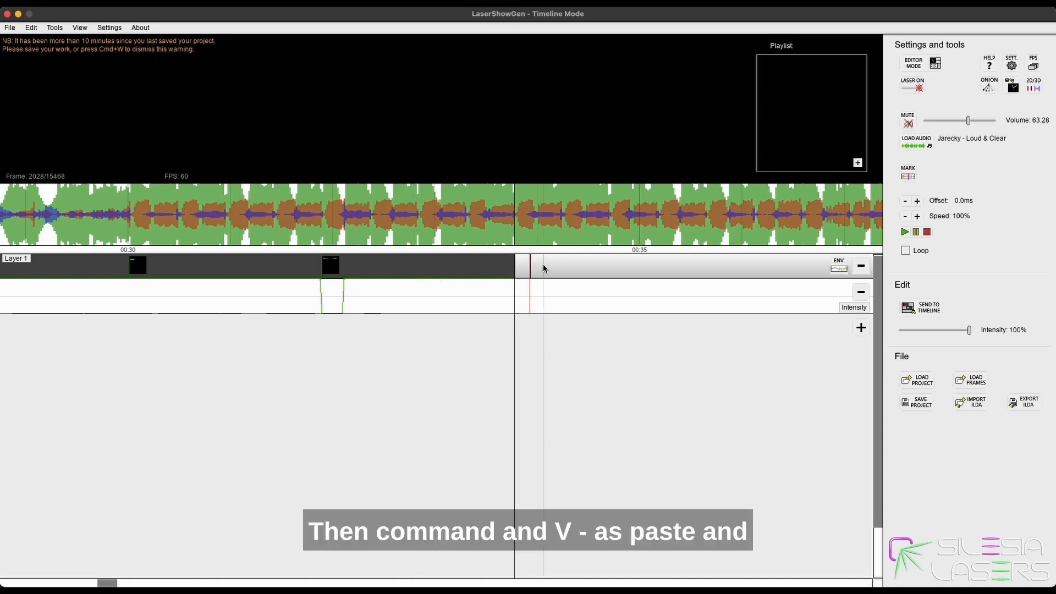
pyautogui.press('super+v')
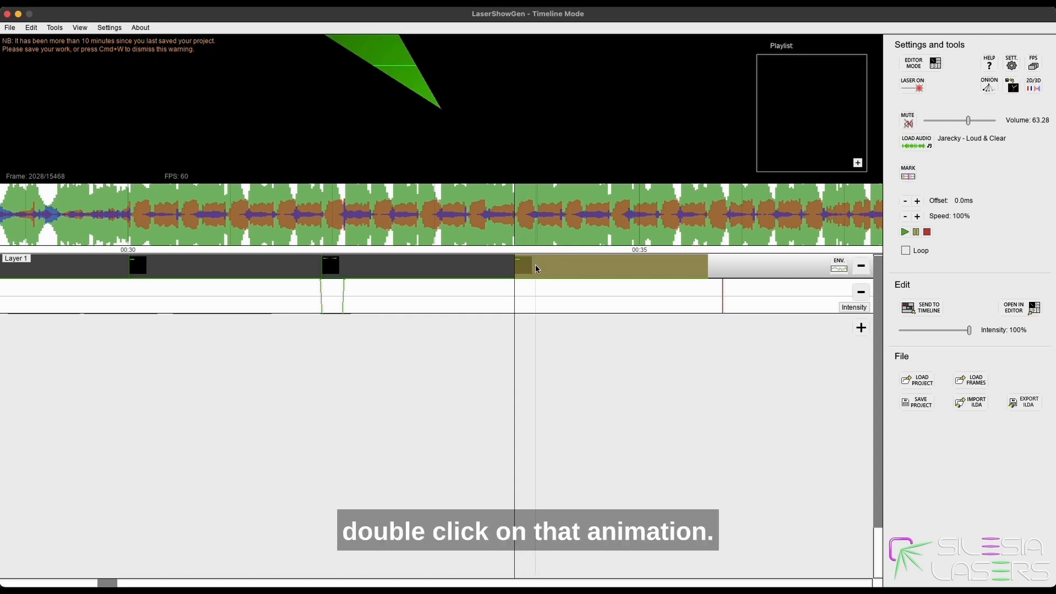
pyautogui.doubleClick(536, 268)
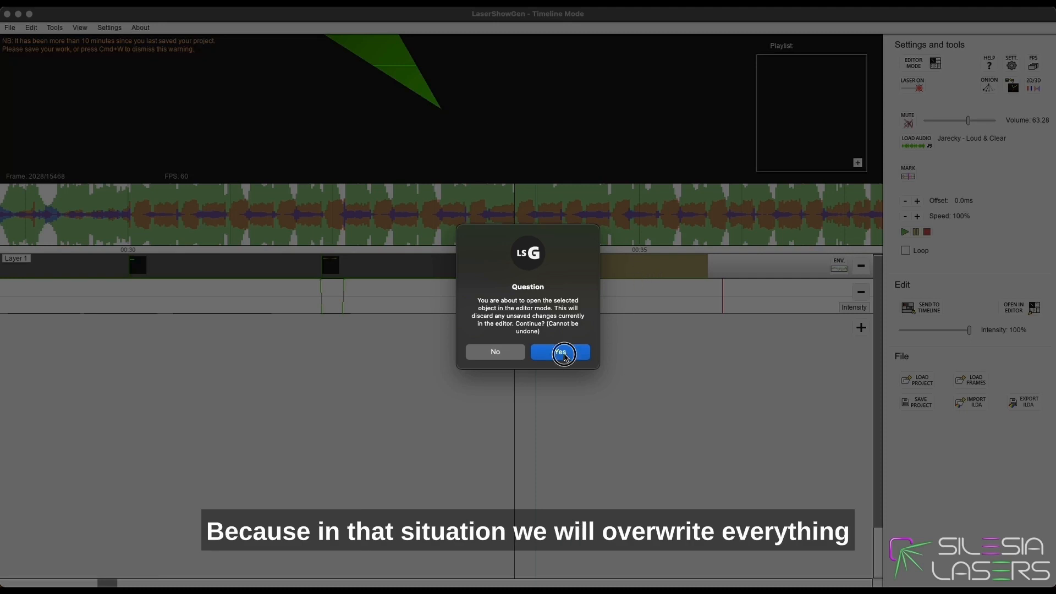
pyautogui.click(562, 355)
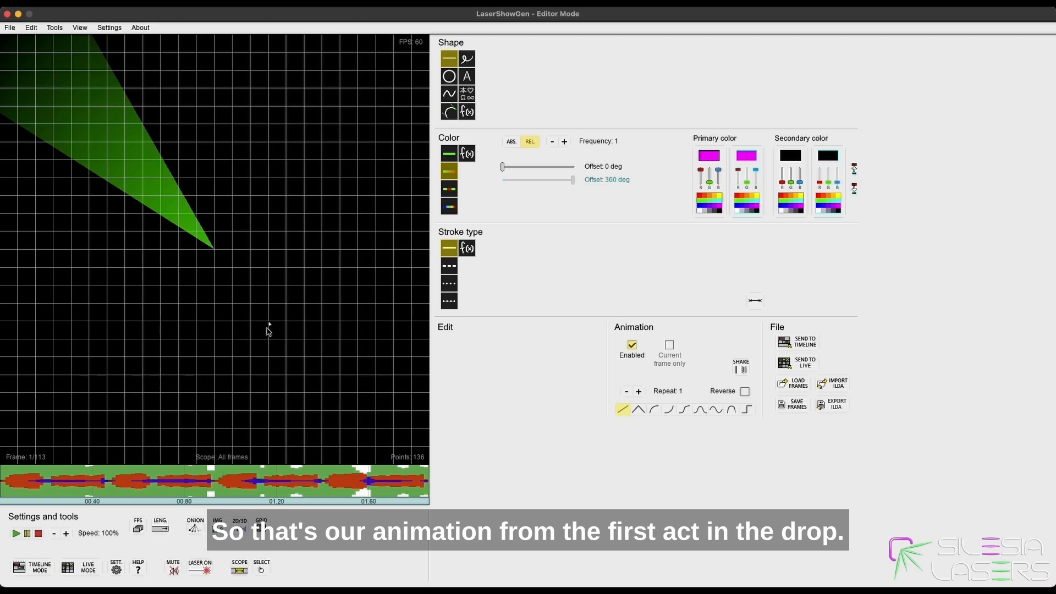
# Preview the copied animation, return to frame 1 and disable animation for editing.
pyautogui.press('space')
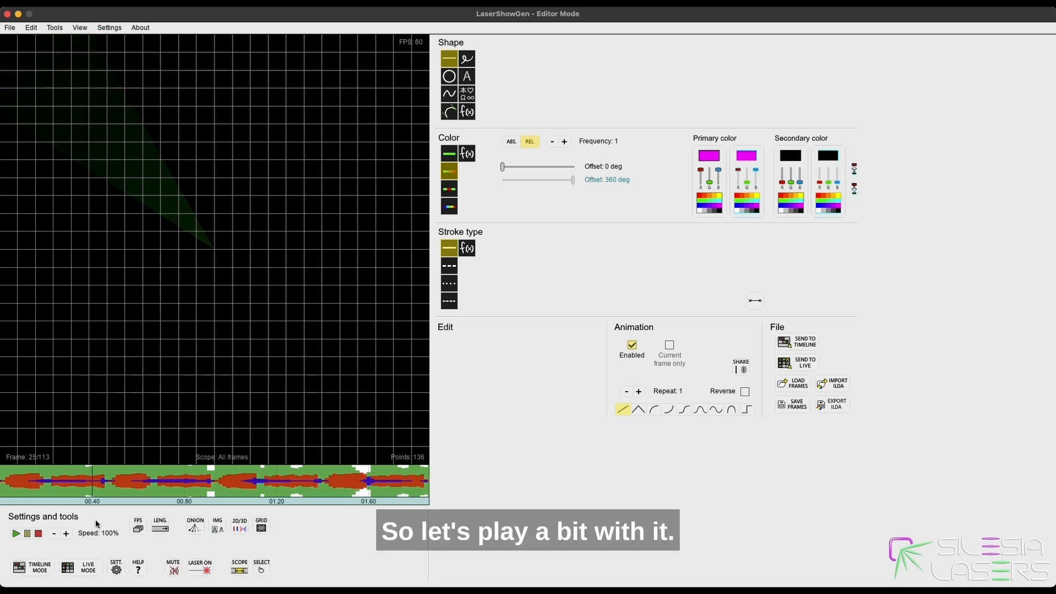
pyautogui.click(40, 534)
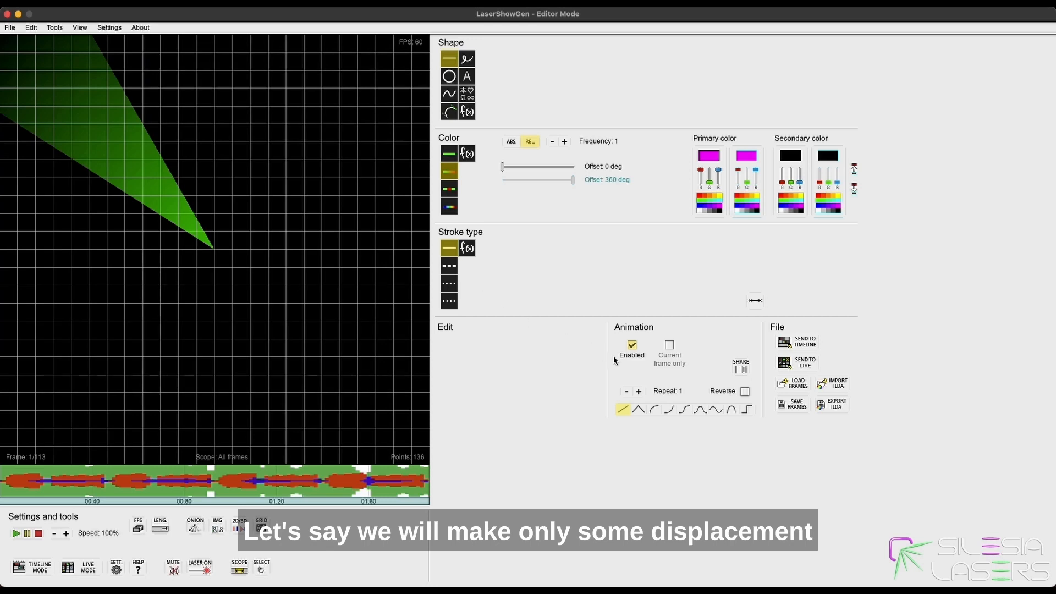
pyautogui.click(632, 345)
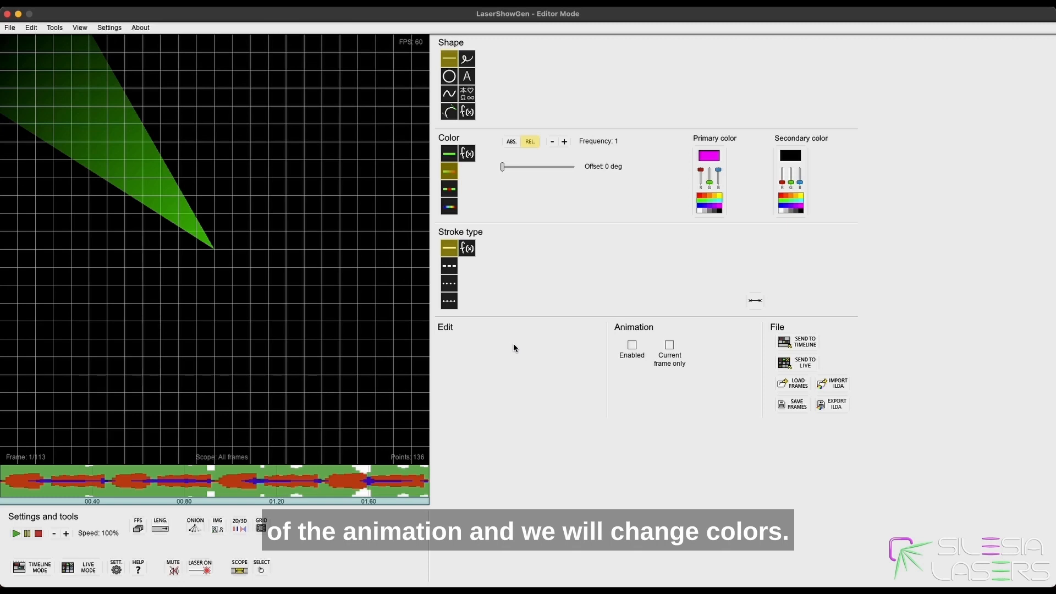
# Move the green line in frame 1 to the upper-right area of the canvas and rotate it to nearly vertical.
pyautogui.click(81, 128)
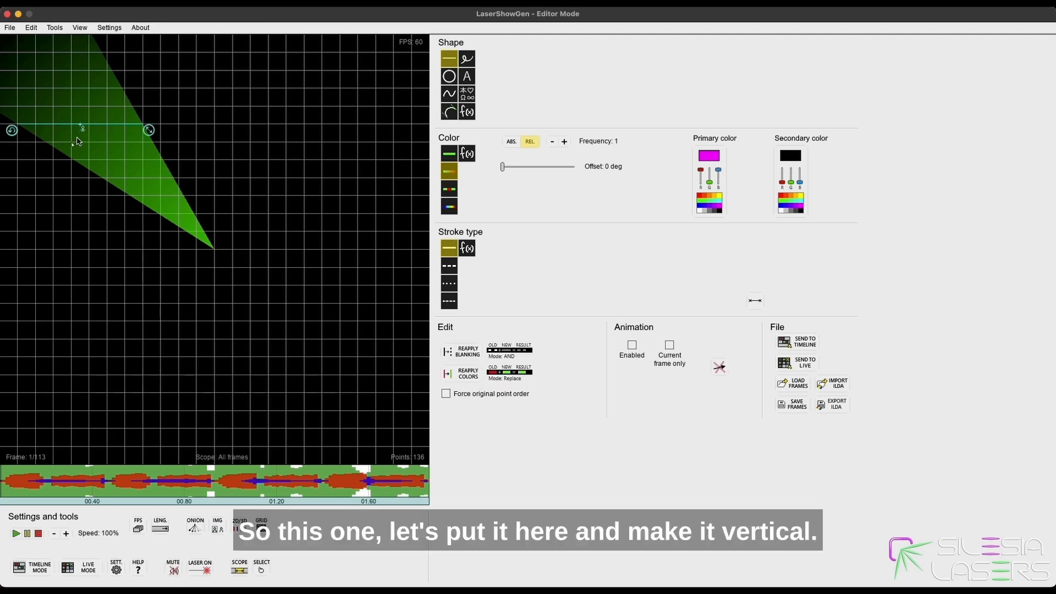
pyautogui.moveTo(94, 128); pyautogui.dragTo(362, 131)
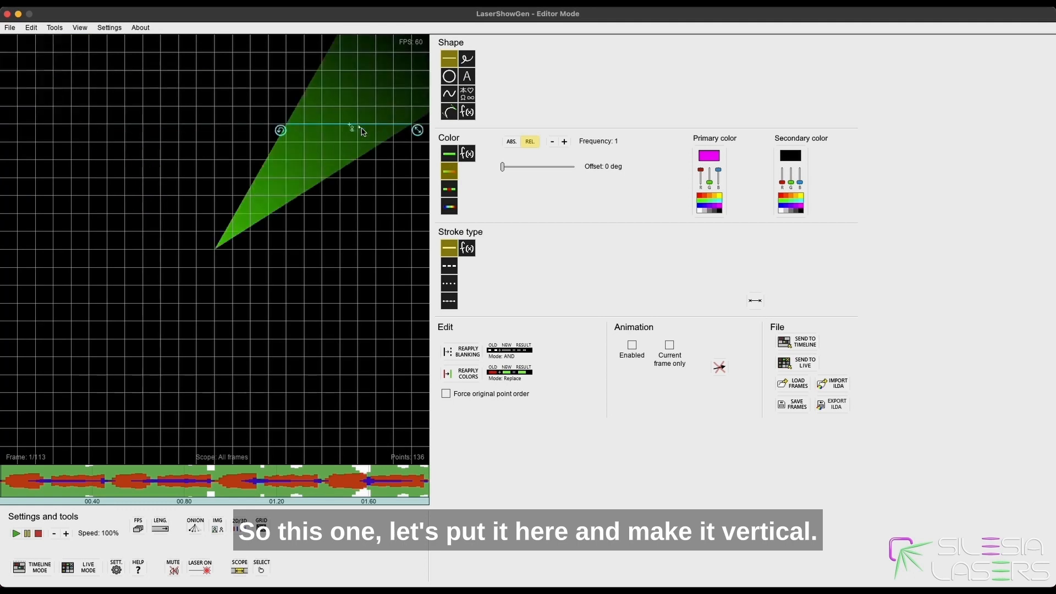
pyautogui.moveTo(281, 130); pyautogui.dragTo(352, 185)
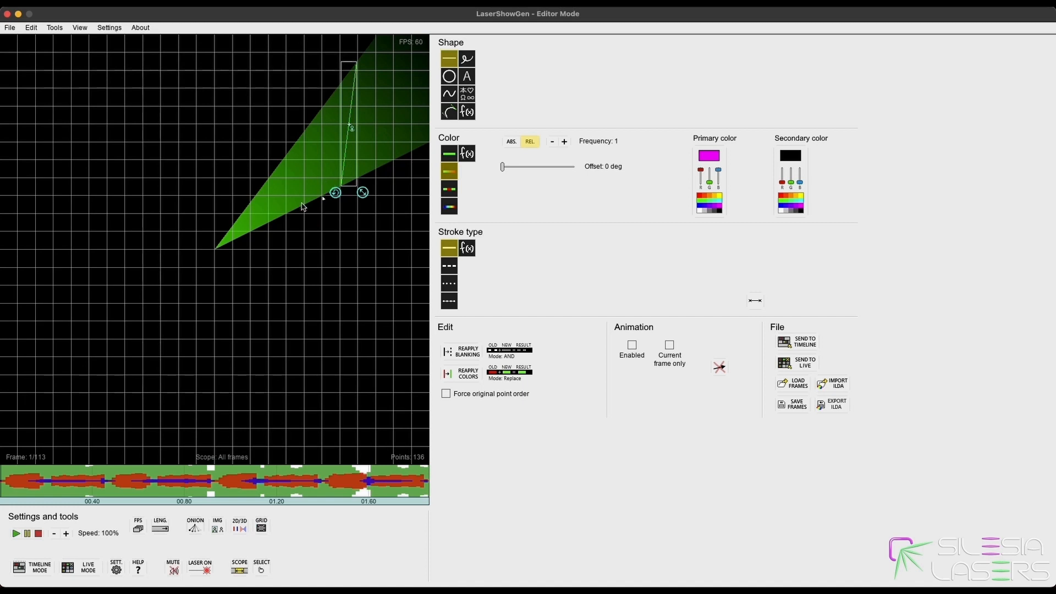
pyautogui.click(181, 195)
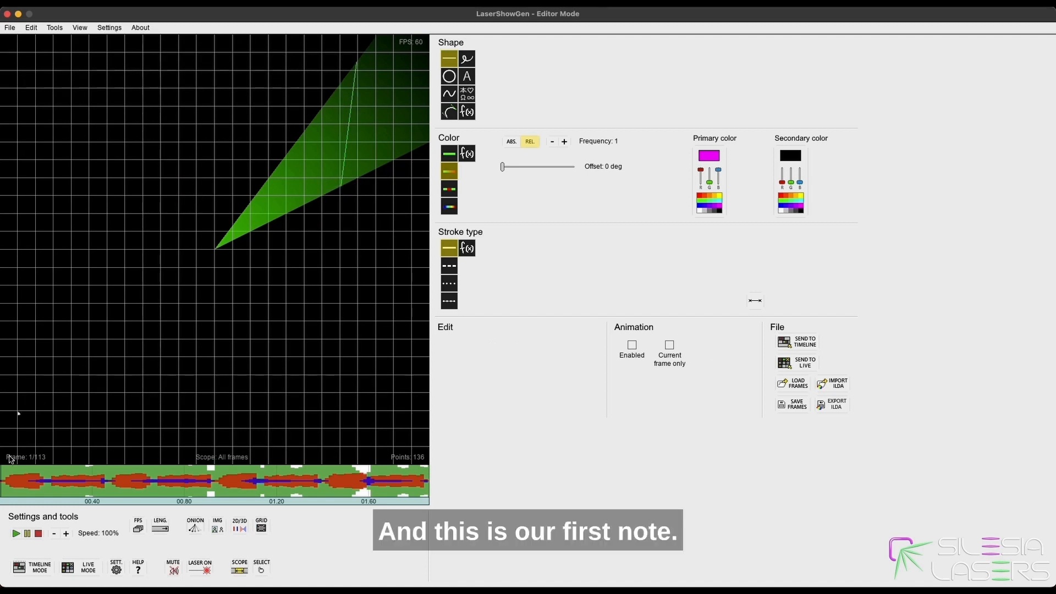
# Advance to frame 36 to reach the green line of the second note.
pyautogui.press('Right')
pyautogui.press('Right')
pyautogui.press('Right')
pyautogui.press('Right')
pyautogui.press('Right')
pyautogui.press('Right')
pyautogui.press('Right')
pyautogui.press('Right')
pyautogui.press('Right')
pyautogui.press('Right')
pyautogui.press('Right')
pyautogui.press('Right')
pyautogui.press('Right')
pyautogui.press('Right')
pyautogui.press('Right')
pyautogui.press('Right')
pyautogui.press('Right')
pyautogui.press('Right')
pyautogui.press('Right')
pyautogui.press('Right')
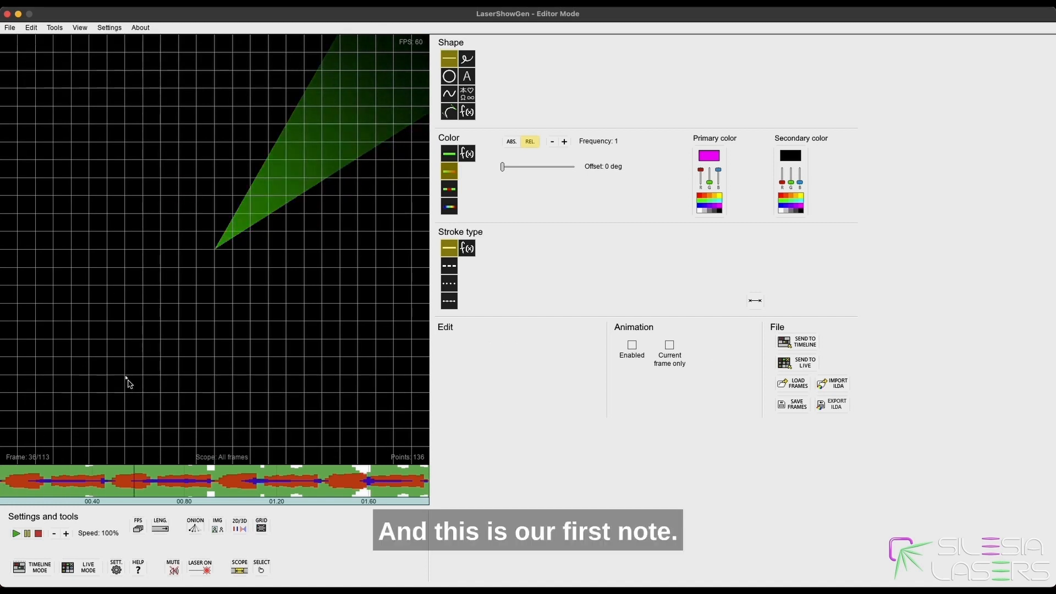
pyautogui.click(329, 125)
pyautogui.moveTo(334, 125); pyautogui.dragTo(157, 140)
pyautogui.press('super+z')
# Move the second note's green line to the upper-left area of the canvas and rotate it to nearly vertical.
pyautogui.click(322, 124)
pyautogui.moveTo(325, 127); pyautogui.dragTo(72, 164)
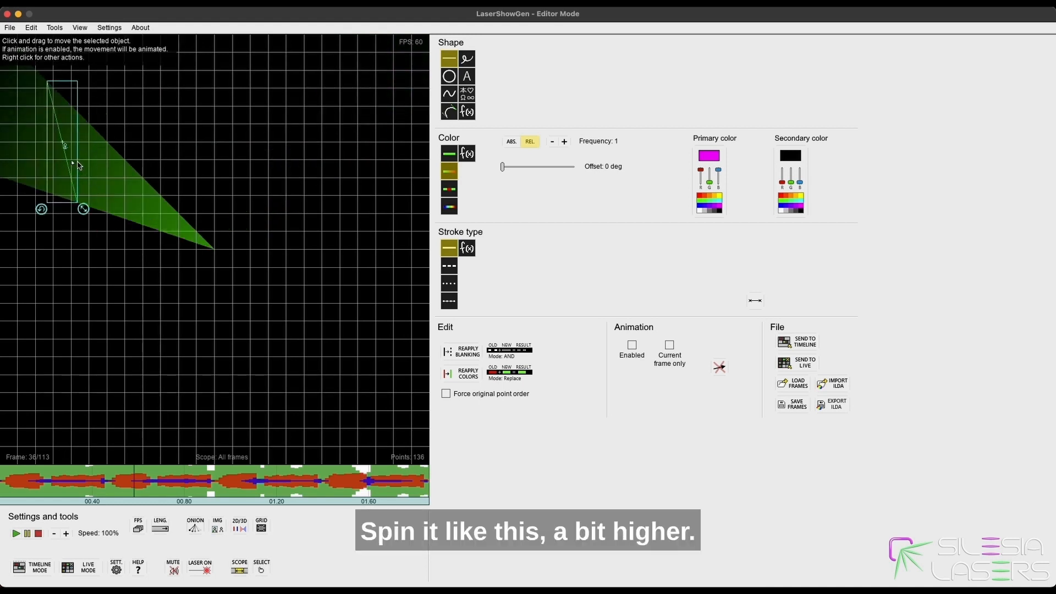
pyautogui.click(223, 171)
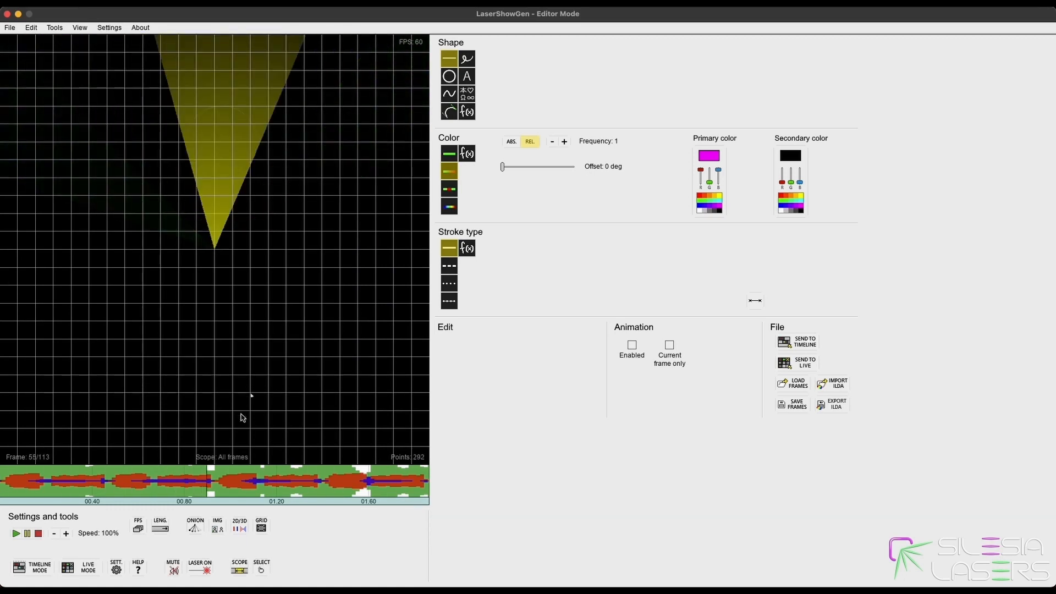
# Reset the displacement animation of the second note's circle around frame 50 and preview the result.
pyautogui.moveTo(211, 488); pyautogui.dragTo(187, 482)
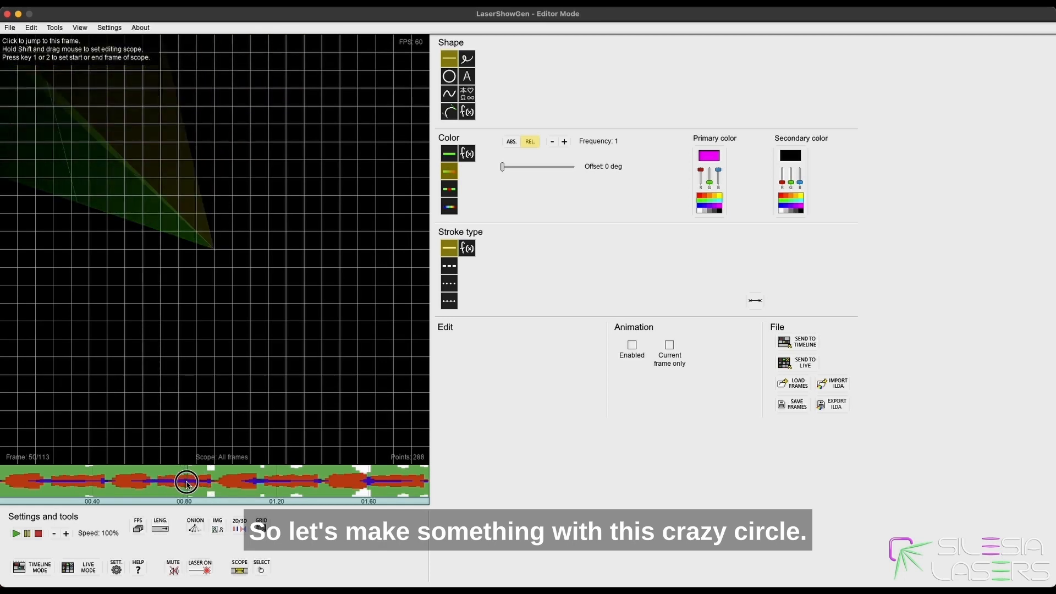
pyautogui.click(130, 146)
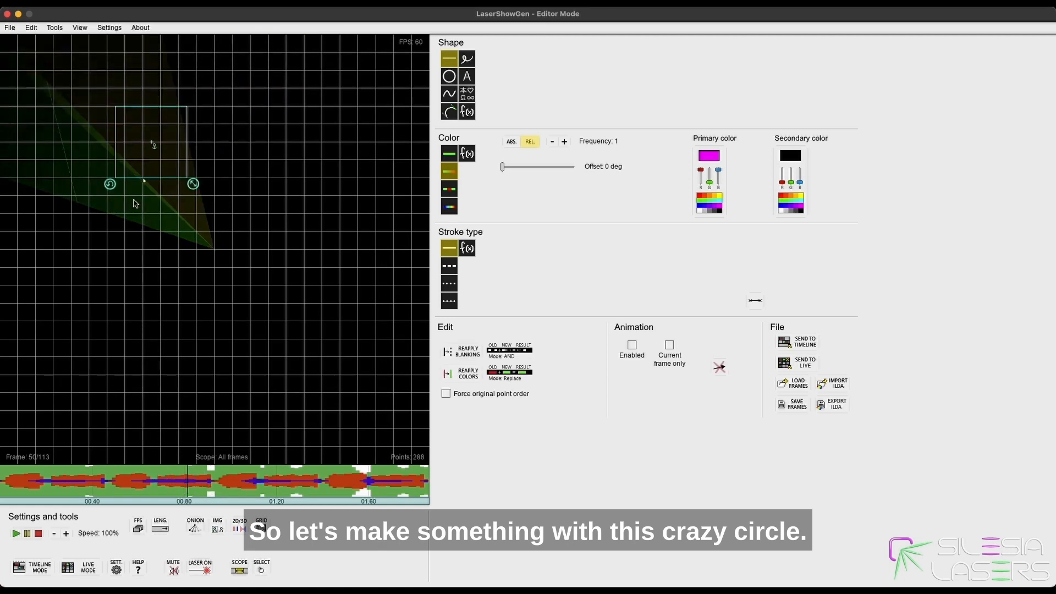
pyautogui.click(720, 371)
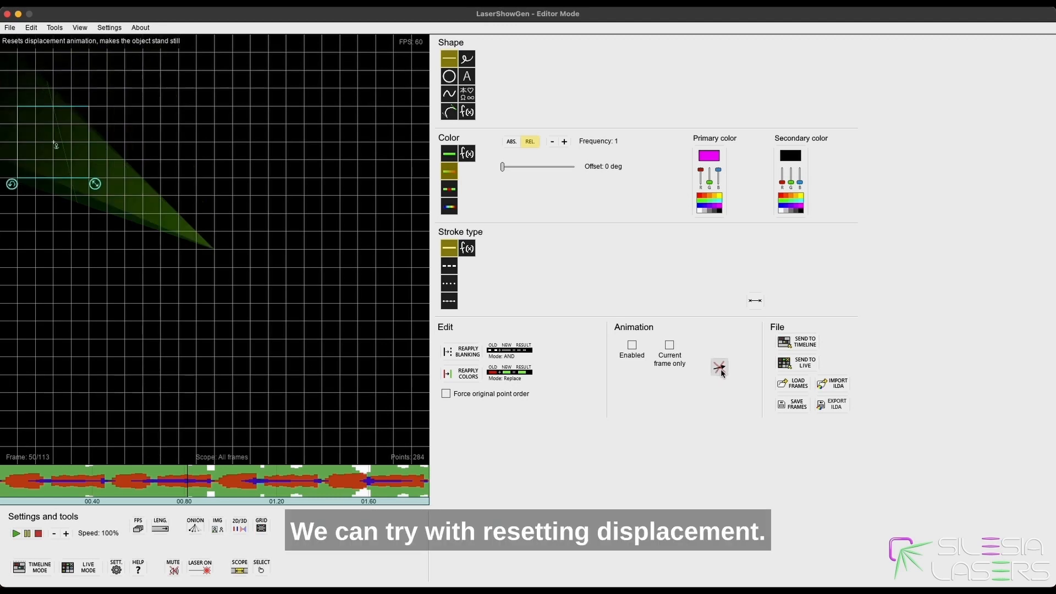
pyautogui.press('space')
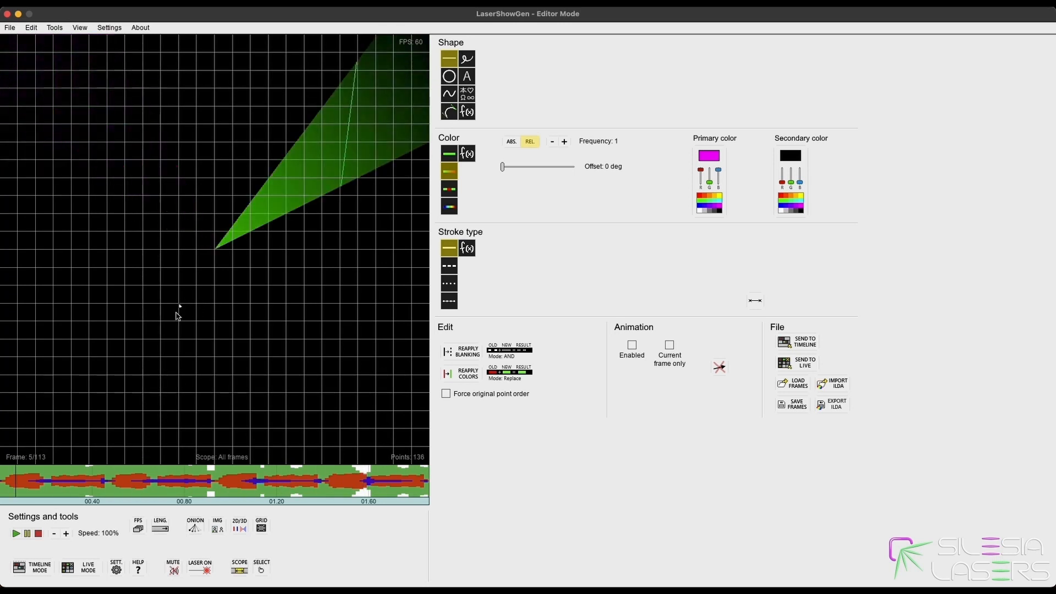
pyautogui.press('space')
# Place the second note's yellow circle at the upper-right of the canvas, enable animation and animate it slightly lower to the left; preview it.
pyautogui.click(199, 484)
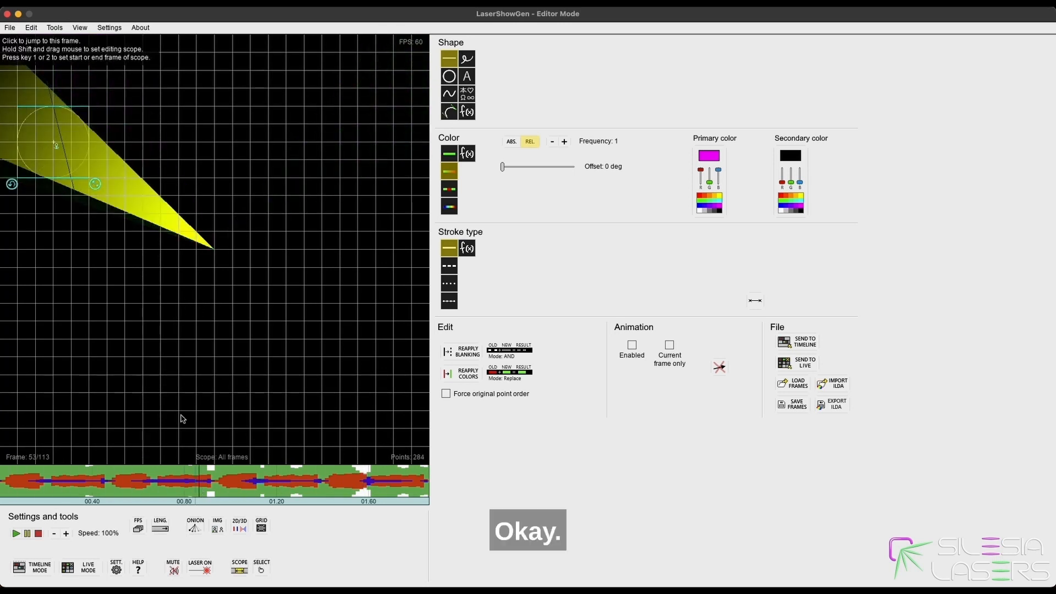
pyautogui.moveTo(74, 143); pyautogui.dragTo(402, 92)
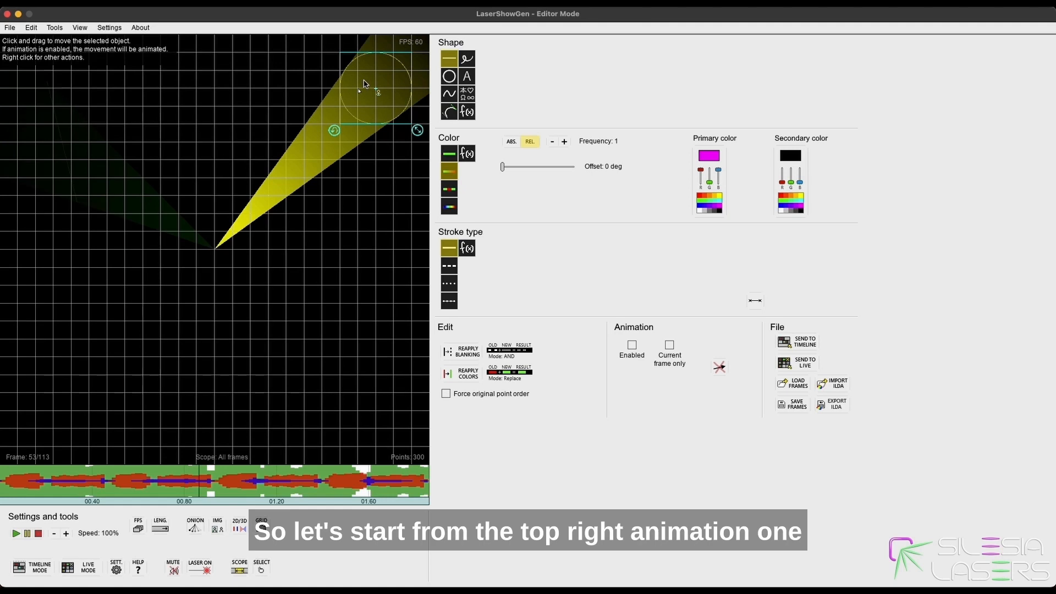
pyautogui.click(633, 346)
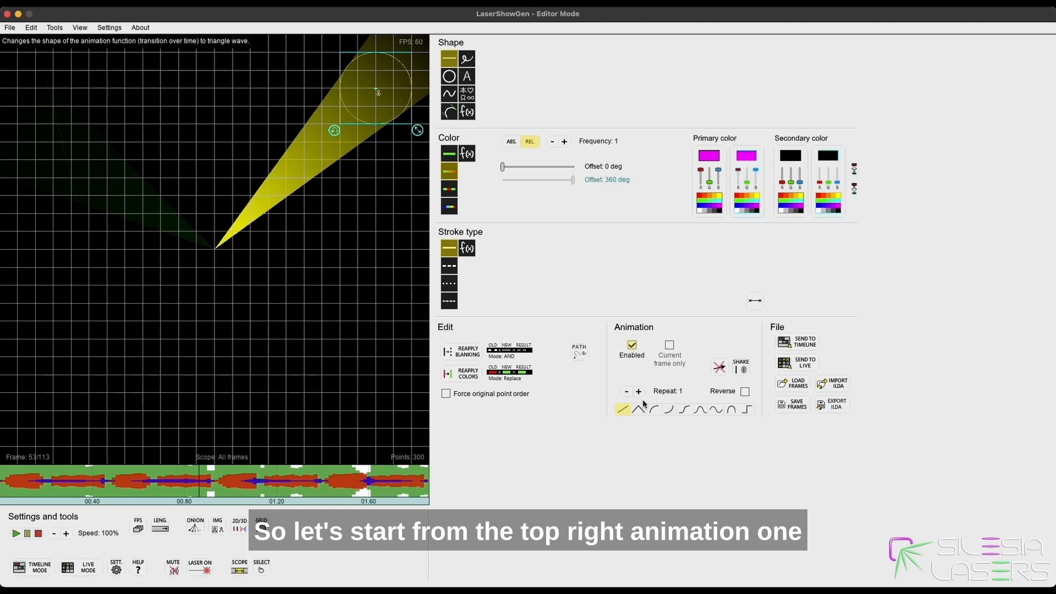
pyautogui.moveTo(372, 109); pyautogui.dragTo(60, 175)
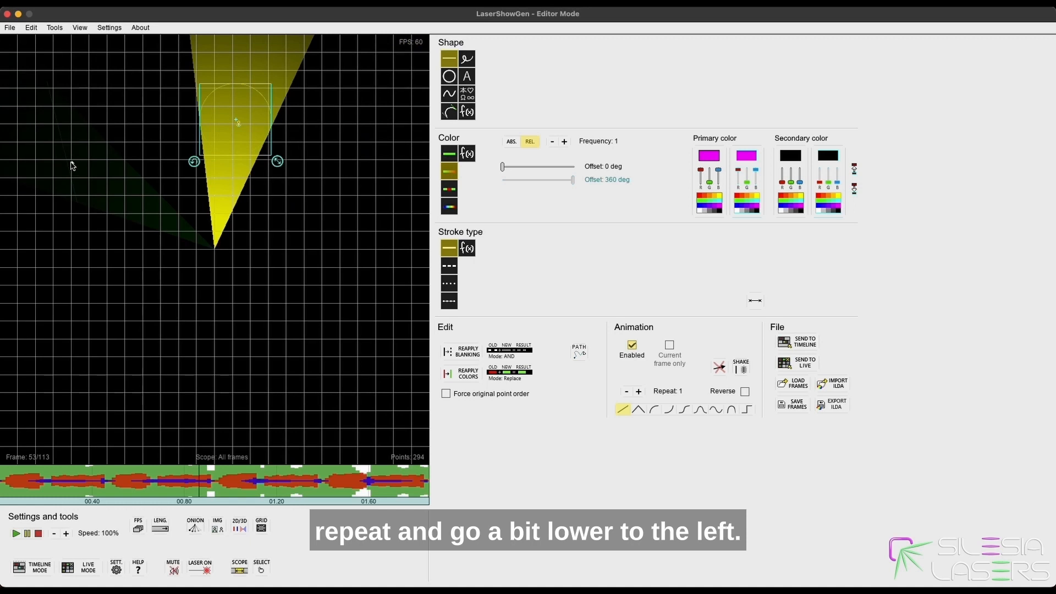
pyautogui.click(147, 213)
pyautogui.press('space')
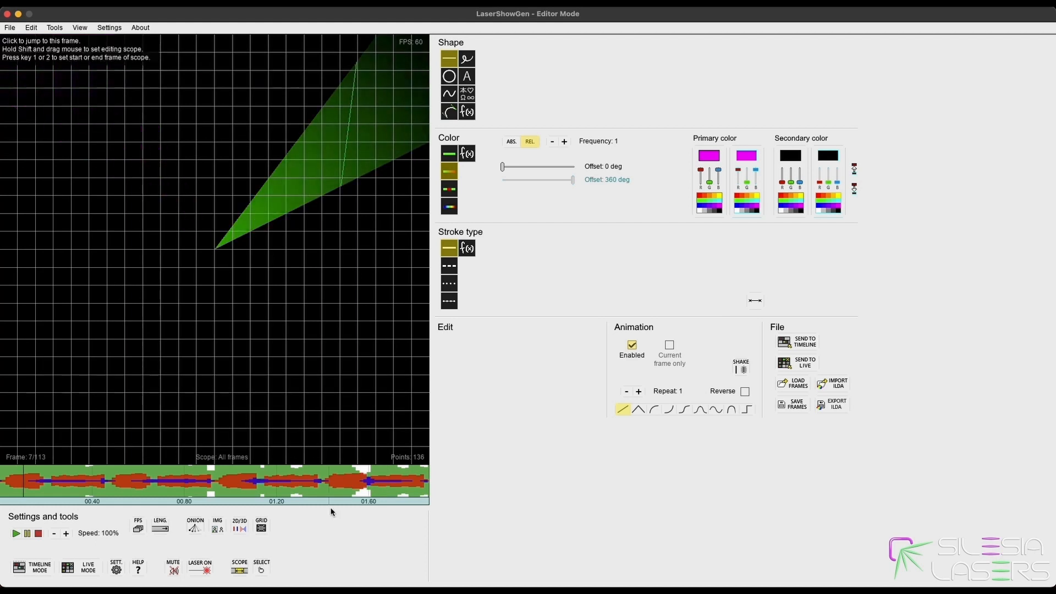
# Animate the third note's magenta circle to sweep horizontally to the upper-right area of the canvas, and review the frames.
pyautogui.moveTo(201, 482); pyautogui.dragTo(280, 489)
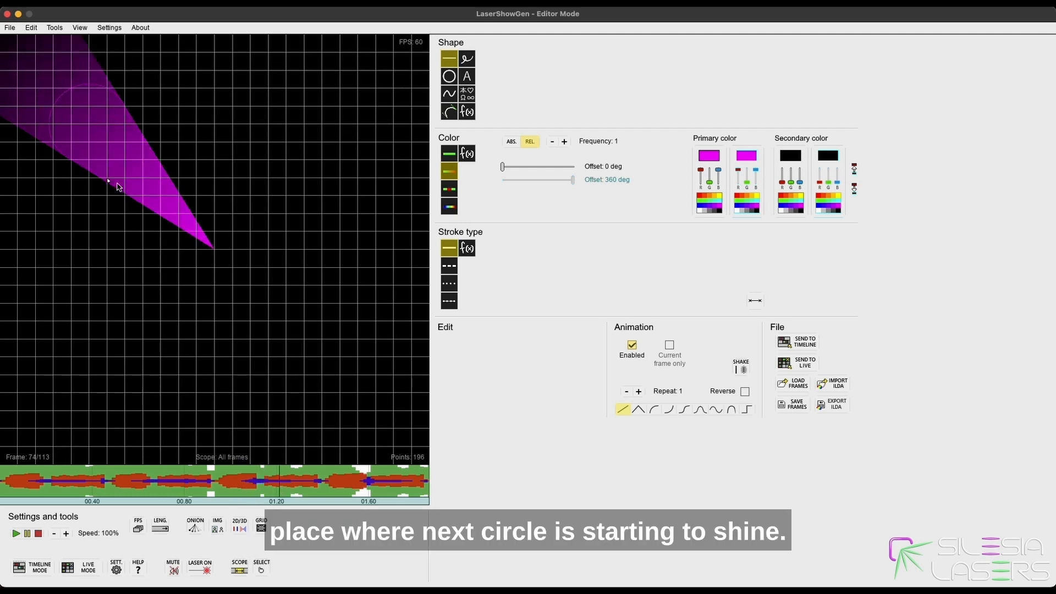
pyautogui.click(109, 148)
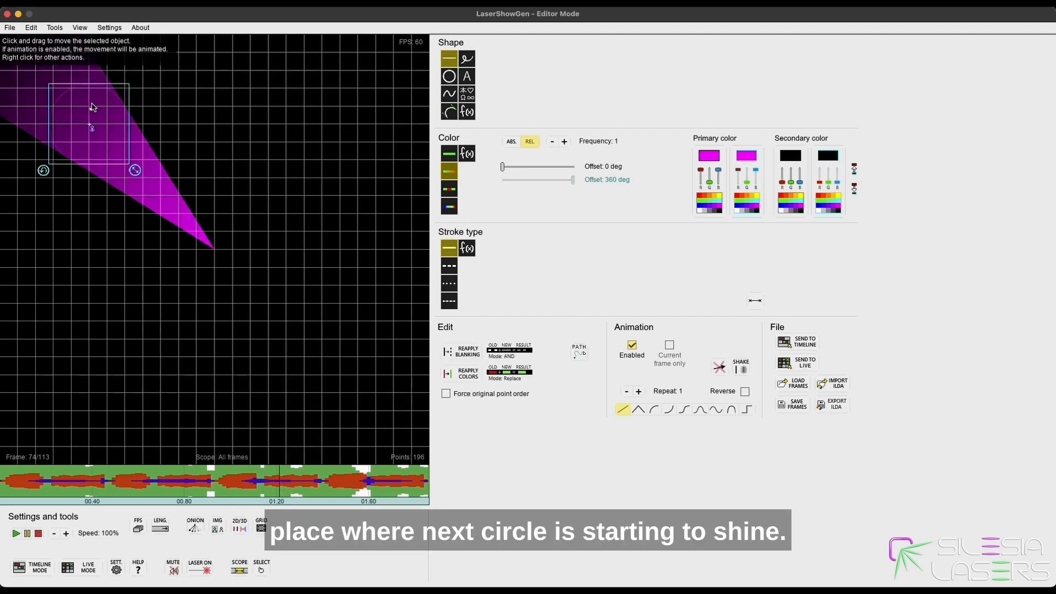
pyautogui.moveTo(86, 105); pyautogui.dragTo(378, 114)
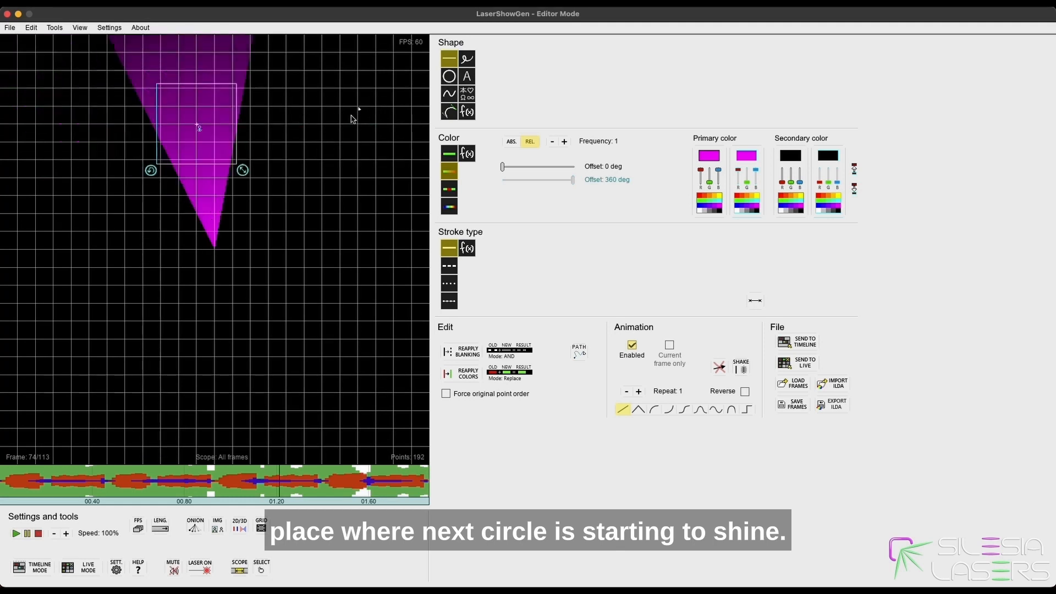
pyautogui.click(260, 137)
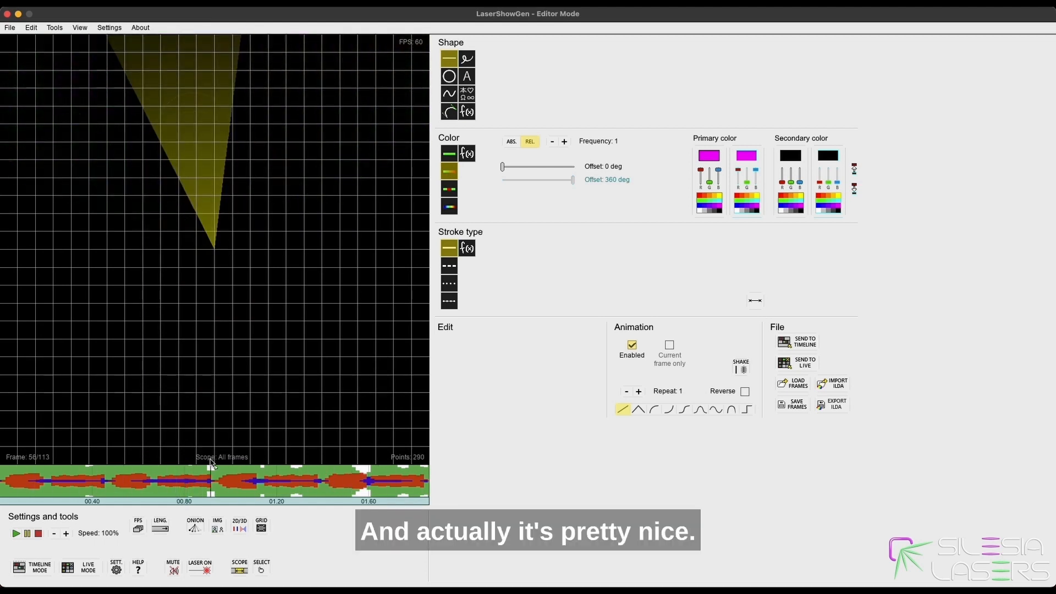
pyautogui.moveTo(139, 470); pyautogui.dragTo(107, 477)
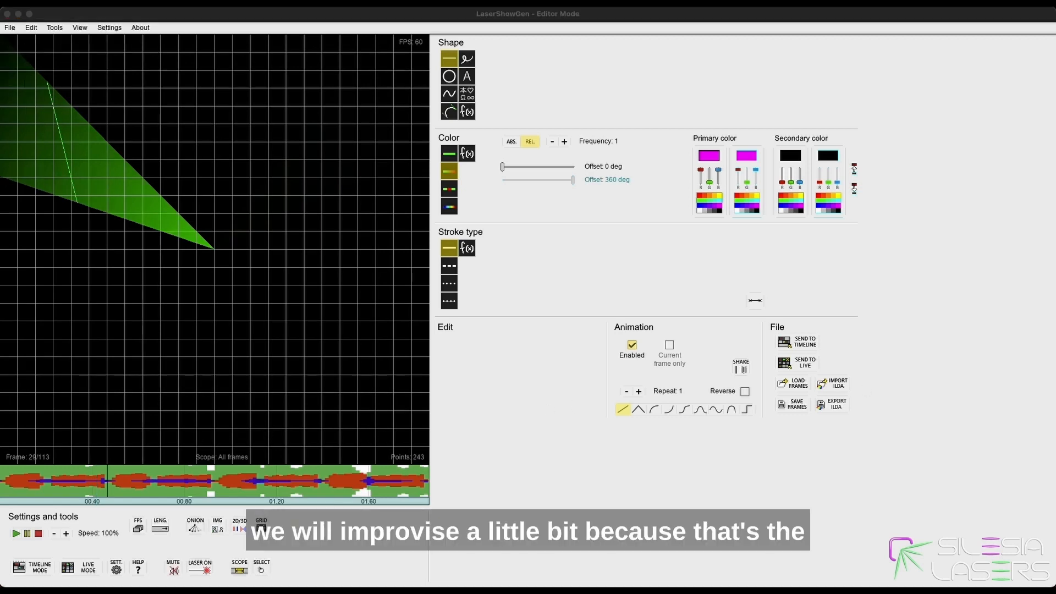
pyautogui.click(501, 440)
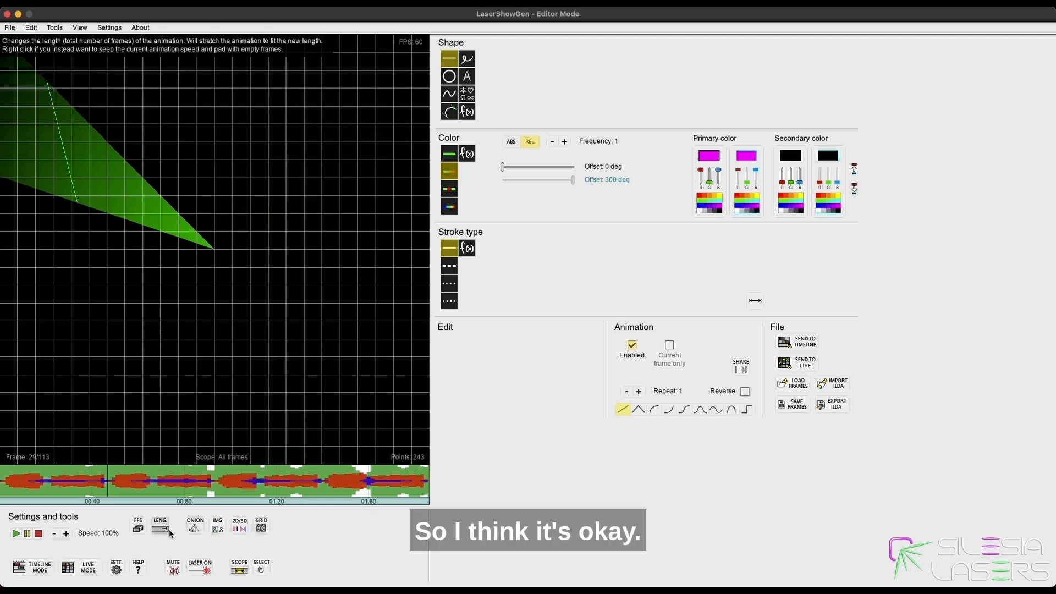
# Select the third note's magenta circle at frame 70 and set both primary colors to cyan with three animation repeats.
pyautogui.moveTo(124, 485); pyautogui.dragTo(265, 490)
pyautogui.click(156, 120)
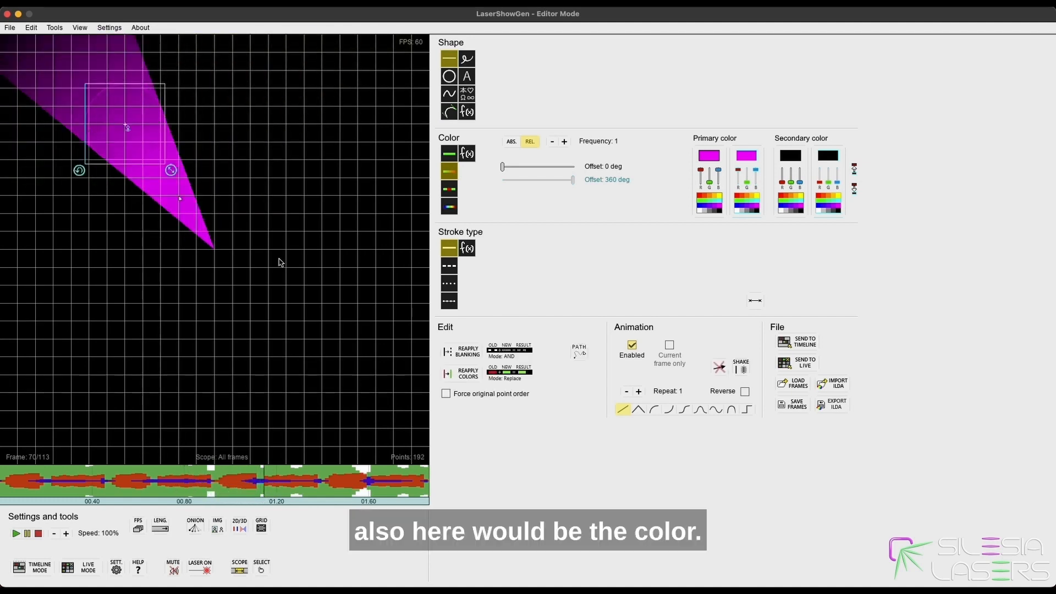
pyautogui.click(722, 202)
pyautogui.click(760, 201)
pyautogui.click(639, 391)
pyautogui.click(638, 392)
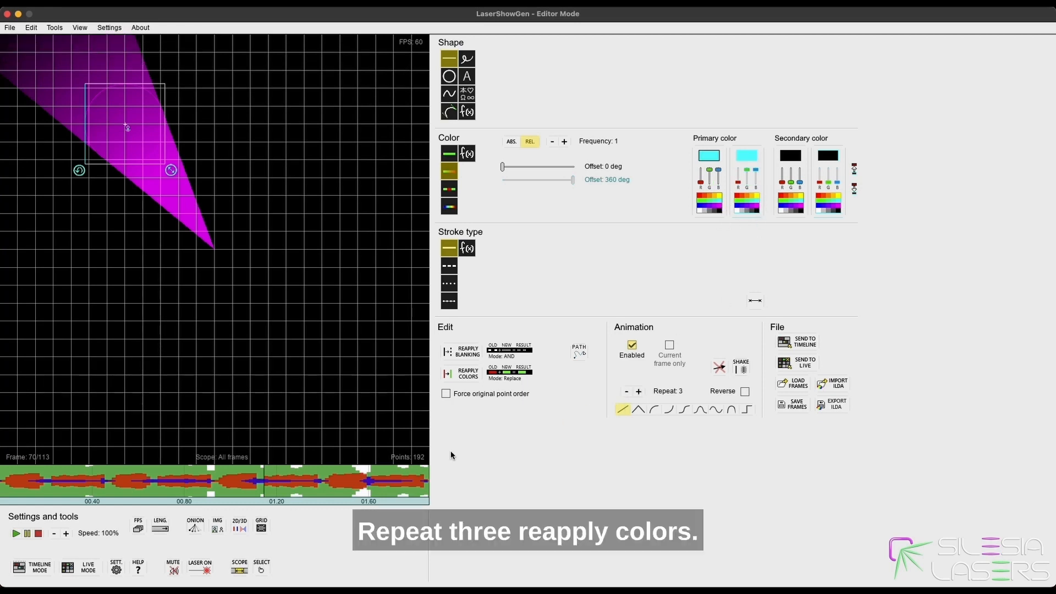
# Try reapplying the cyan gradient to the third note's circle, check it across the frames, and undo the recoloring.
pyautogui.click(462, 374)
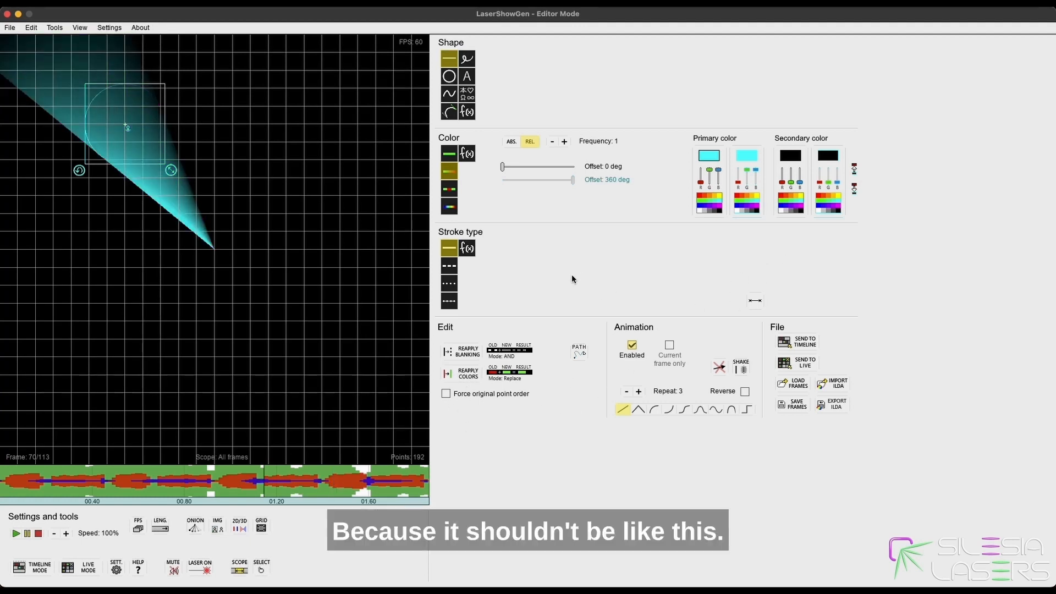
pyautogui.moveTo(310, 483); pyautogui.dragTo(264, 483)
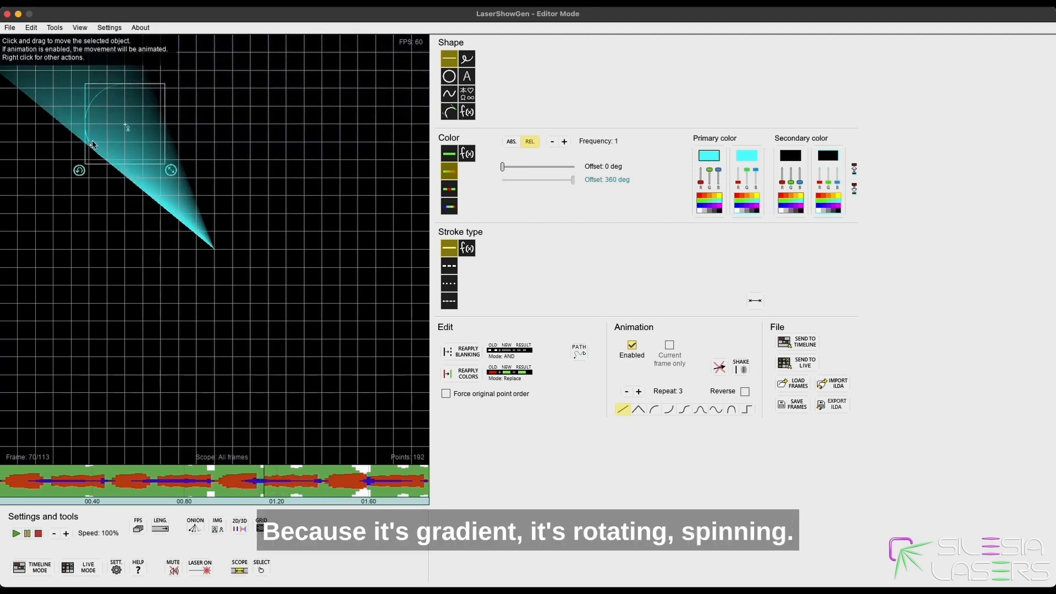
pyautogui.click(388, 443)
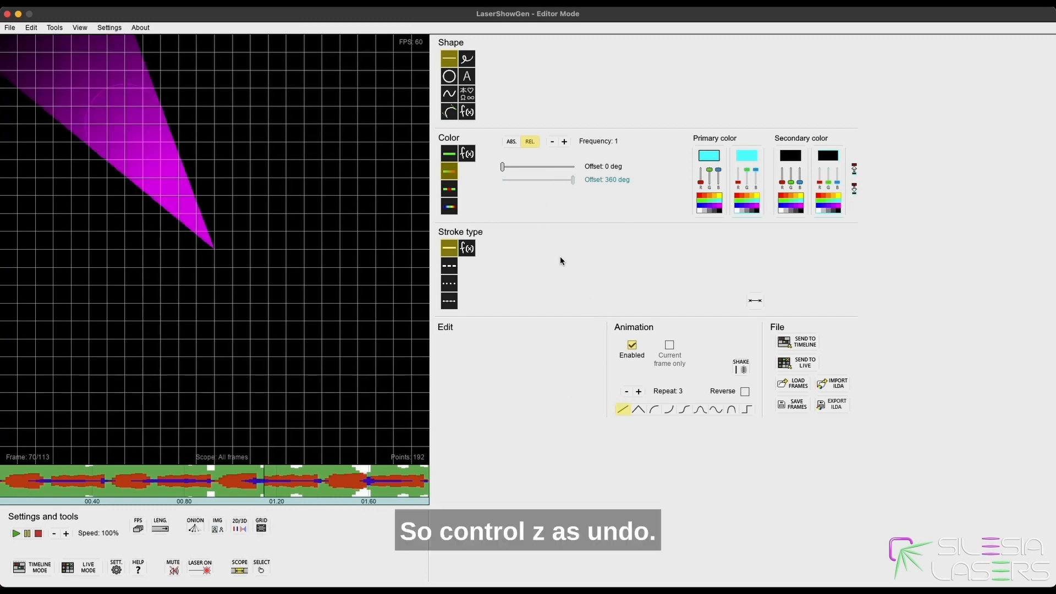
# Switch to a solid color animated from cyan to black and reapply the colors to the third note's circle.
pyautogui.click(441, 155)
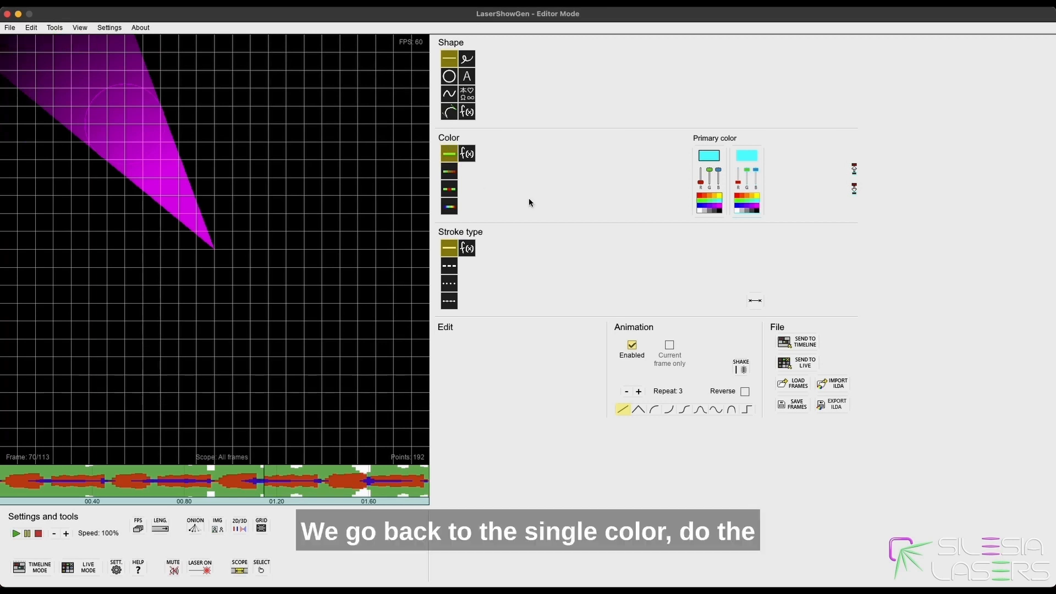
pyautogui.click(756, 211)
pyautogui.click(147, 138)
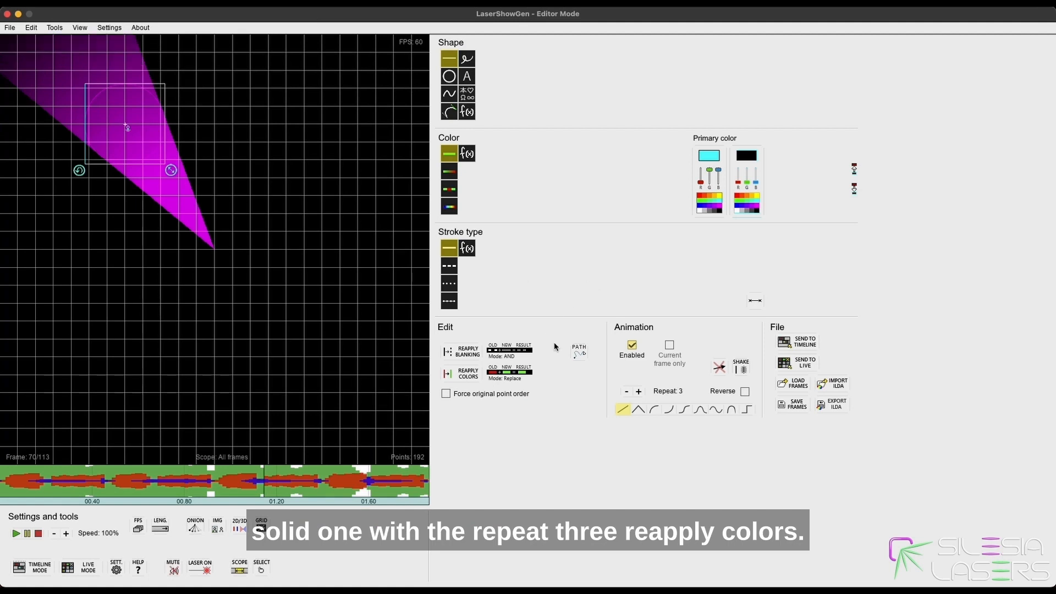
pyautogui.click(461, 374)
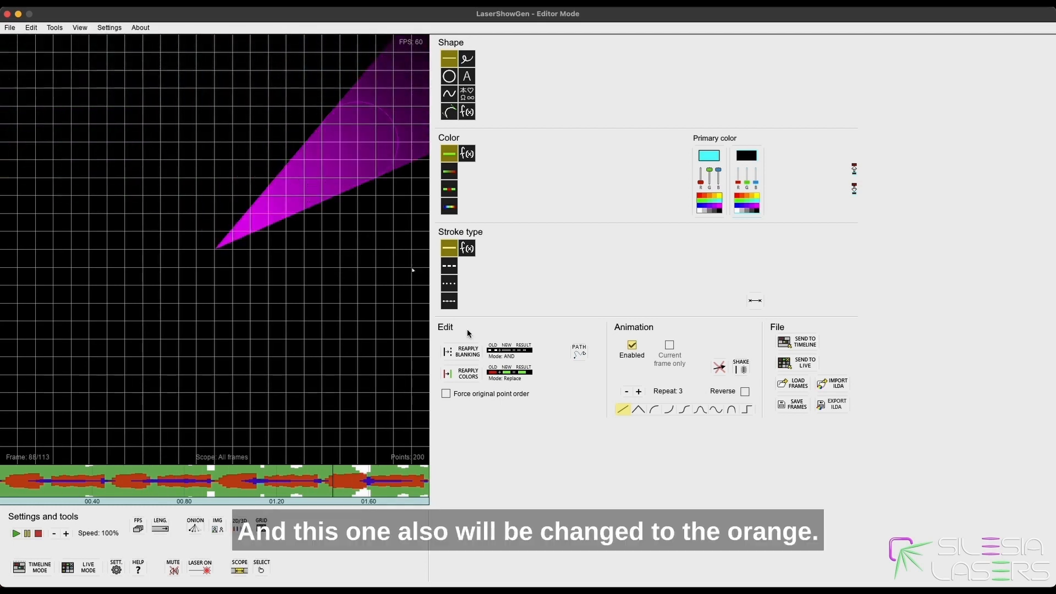
# Set one animation repeat and an orange primary color, and reapply the colors to the last note's circle at frame 88.
pyautogui.click(627, 391)
pyautogui.click(627, 391)
pyautogui.click(719, 196)
pyautogui.click(707, 196)
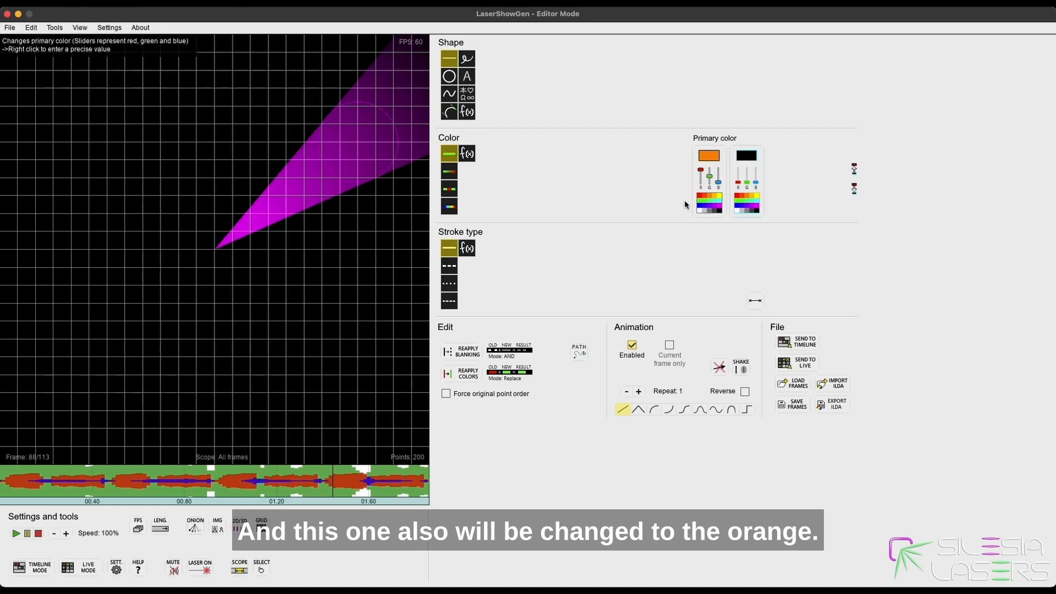
pyautogui.click(359, 146)
pyautogui.click(465, 382)
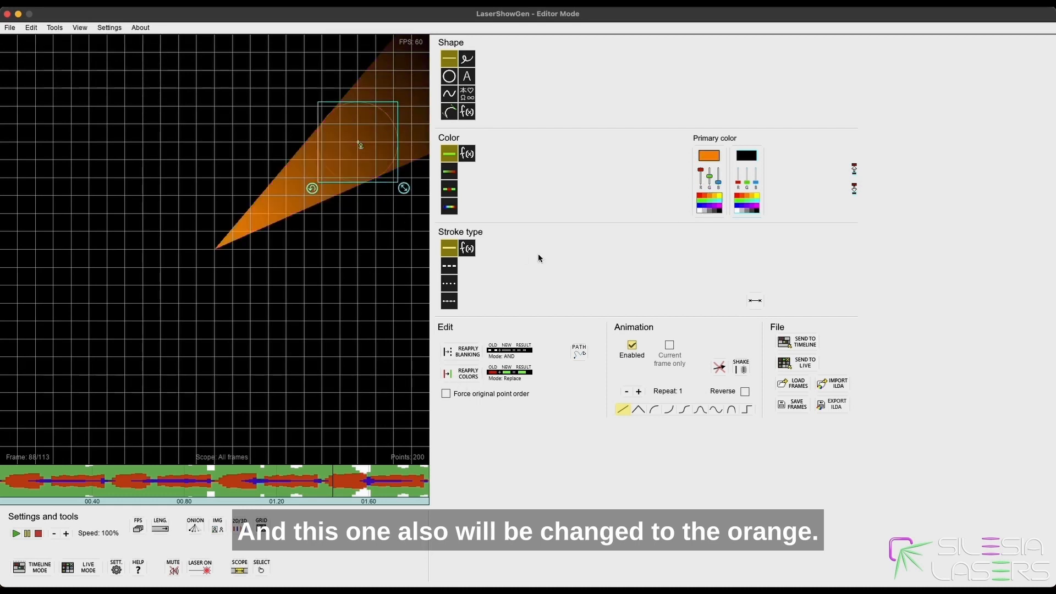
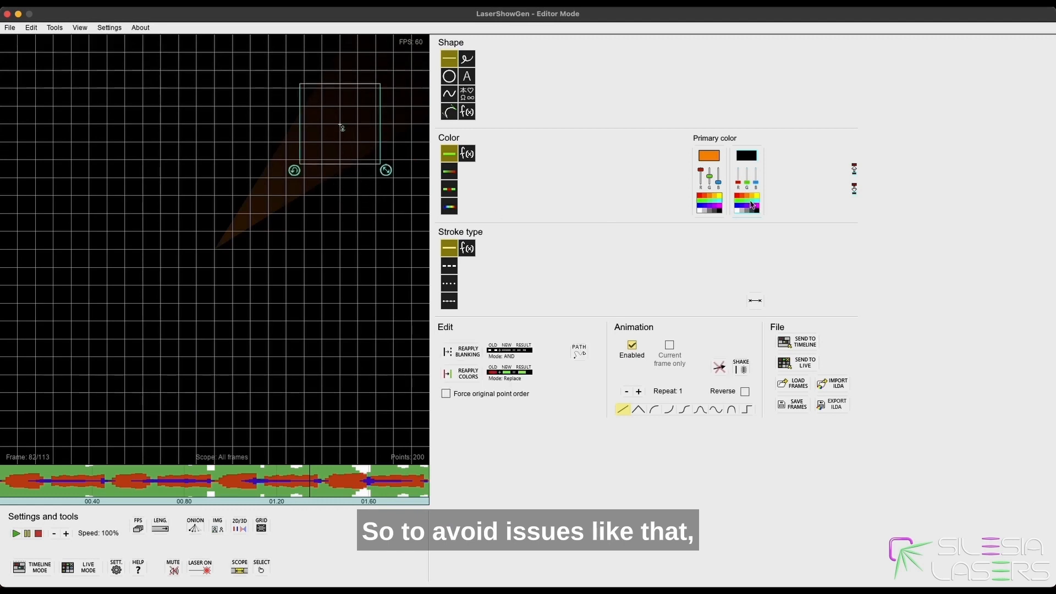
# Restore the third note's circle at frame 82 to cyan with three animation repeats, and deselect it.
pyautogui.click(718, 201)
pyautogui.click(639, 392)
pyautogui.click(638, 392)
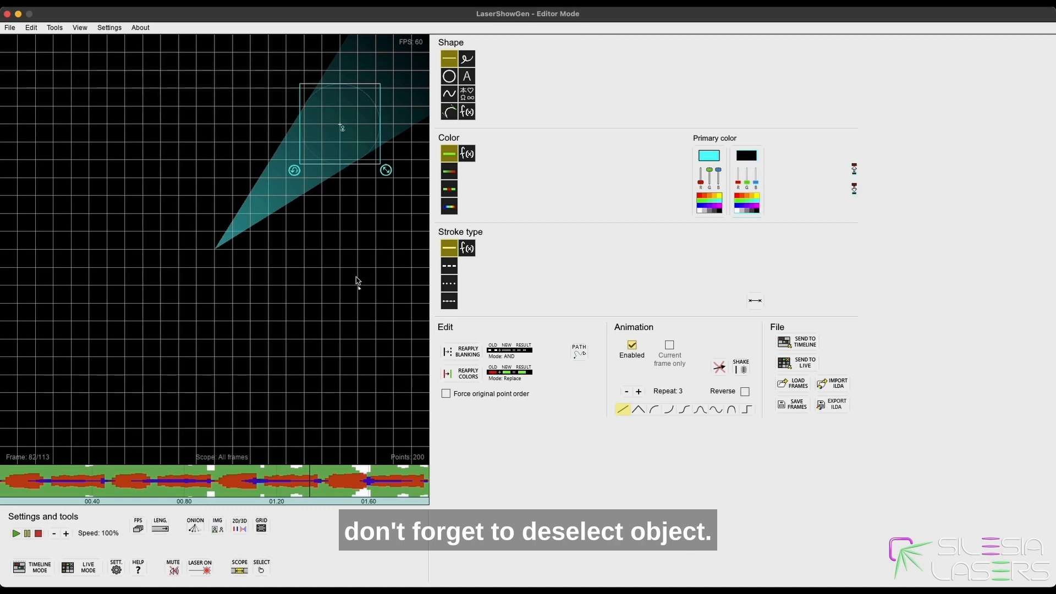
pyautogui.click(341, 236)
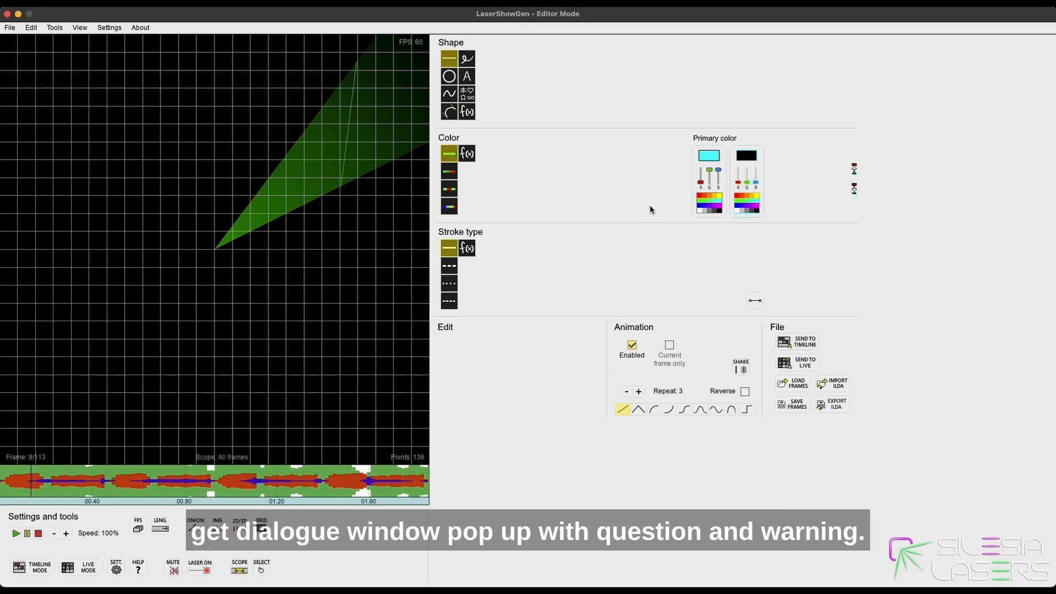
# Try sending the frames to the timeline, but decline replacing the selected timeline object.
pyautogui.click(798, 342)
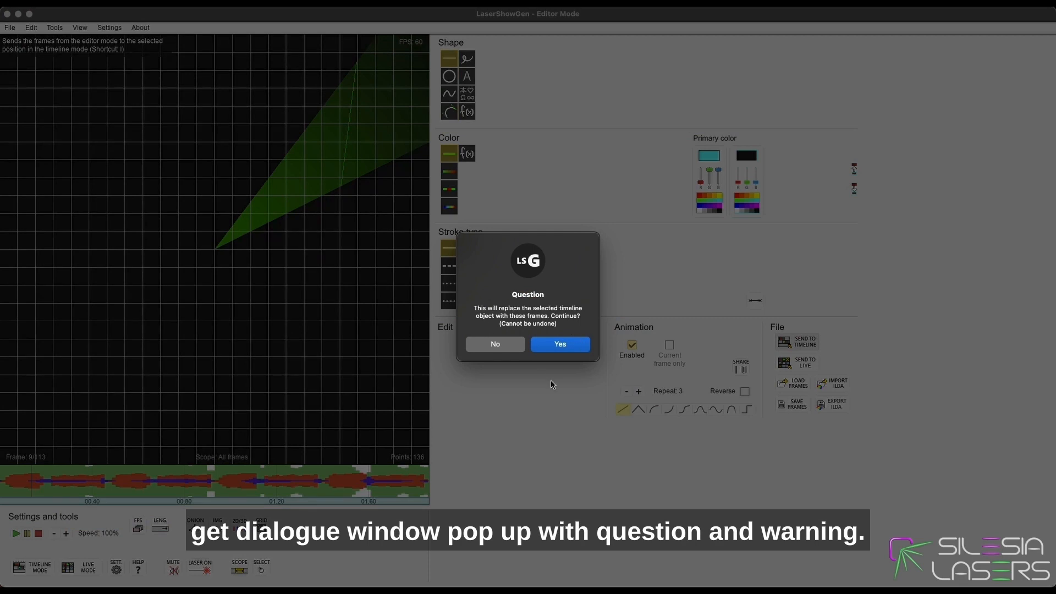
pyautogui.click(507, 344)
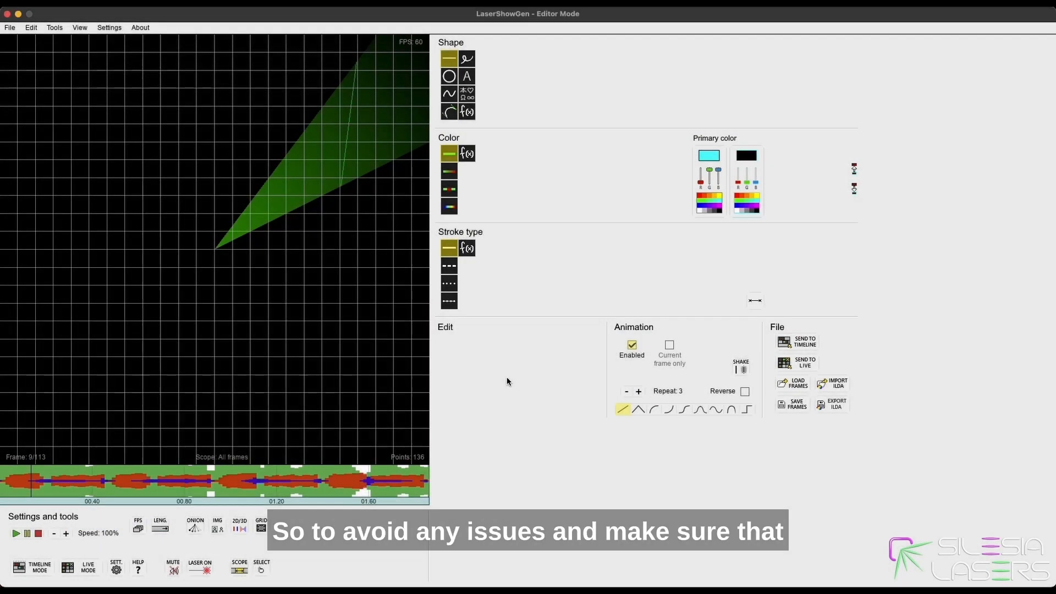
# Switch to timeline mode and delete the last animation clip on Layer 1.
pyautogui.click(37, 569)
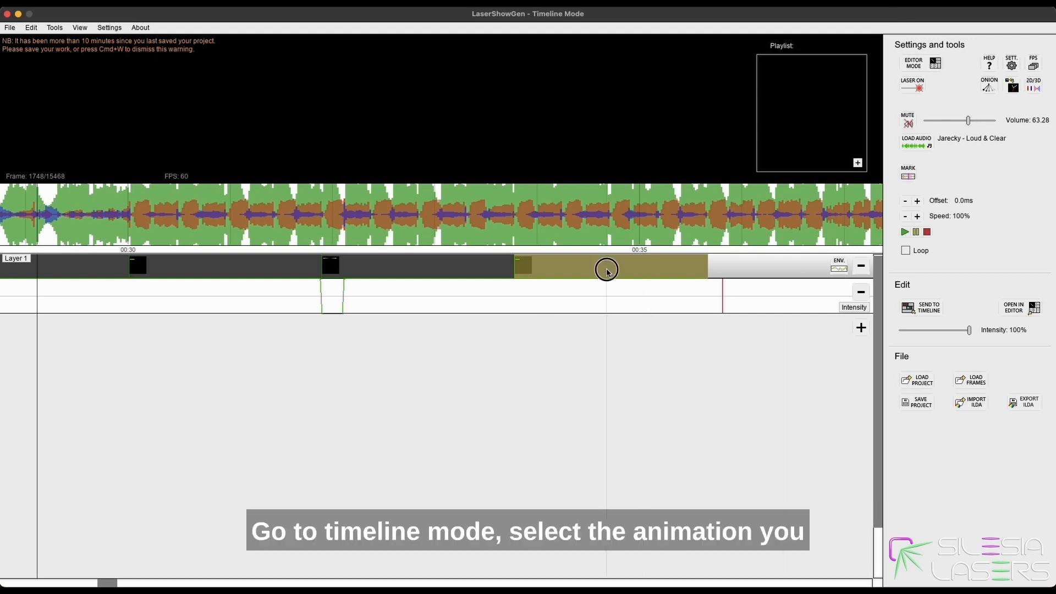
pyautogui.moveTo(581, 275)
pyautogui.mouseDown()
pyautogui.moveTo(615, 273)
pyautogui.moveTo(587, 274)
pyautogui.mouseUp()
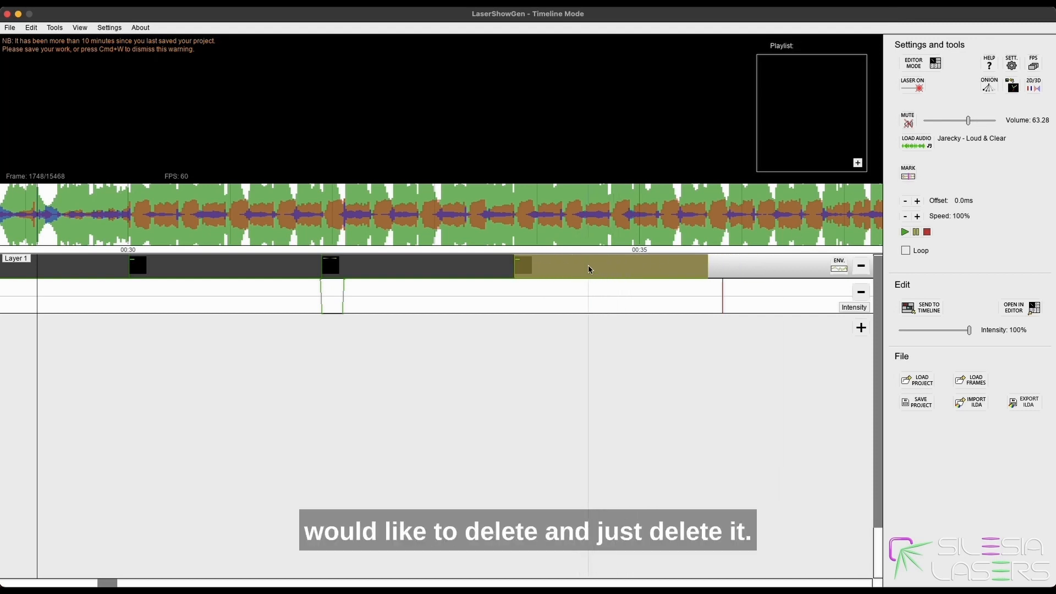
pyautogui.rightClick(589, 270)
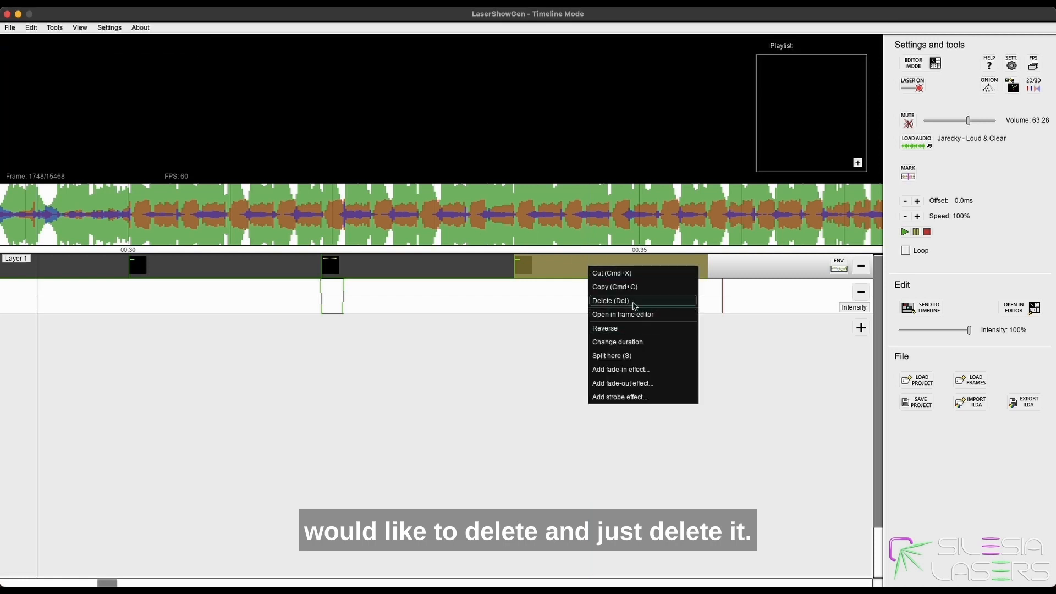
pyautogui.click(631, 303)
# Send the animation from the editor to Layer 1, placing it directly after the preceding clip.
pyautogui.rightClick(532, 269)
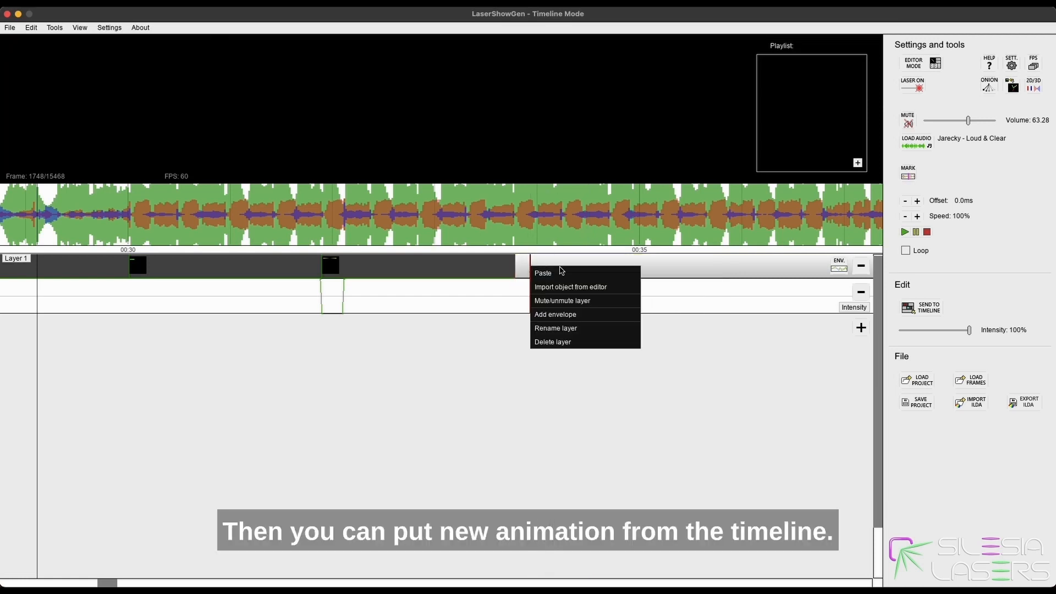
pyautogui.click(538, 263)
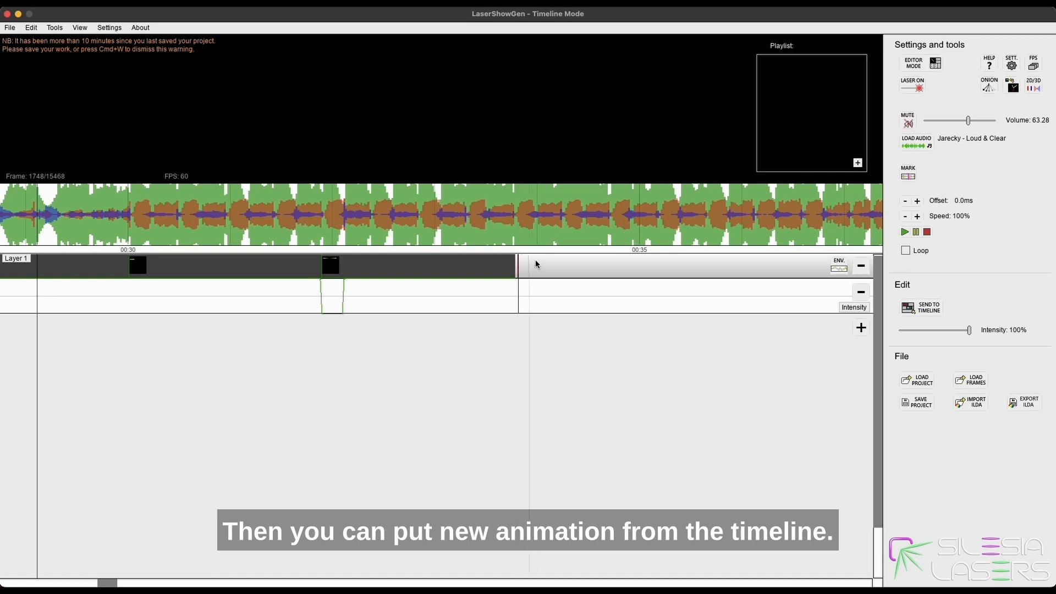
pyautogui.click(920, 307)
pyautogui.moveTo(609, 269); pyautogui.dragTo(573, 269)
# Play back the newly placed clip and examine where it ends relative to the beat in the waveform.
pyautogui.click(354, 237)
pyautogui.press('space')
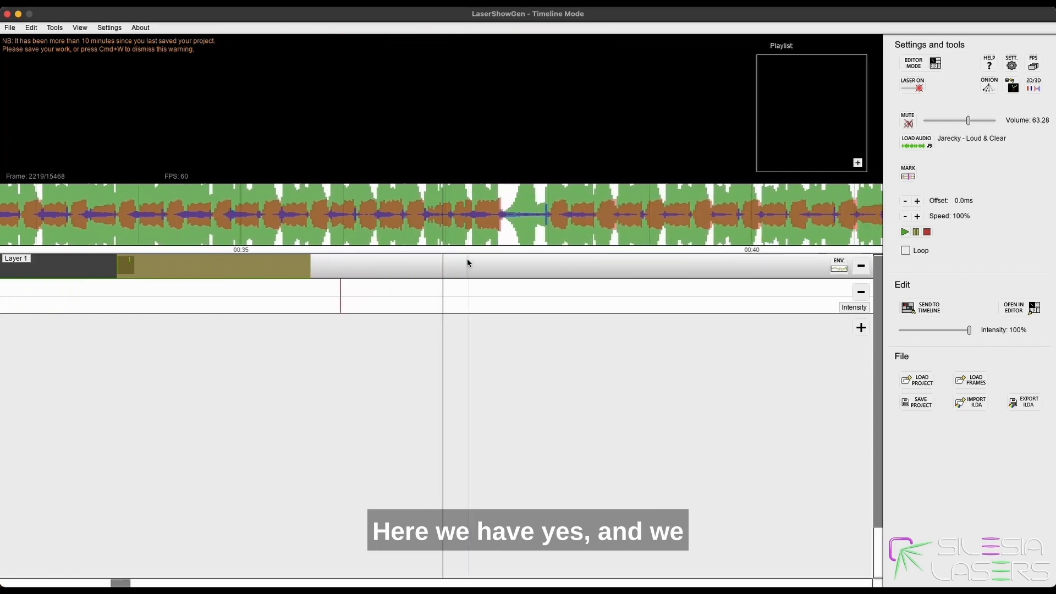
pyautogui.press('space')
pyautogui.click(252, 267)
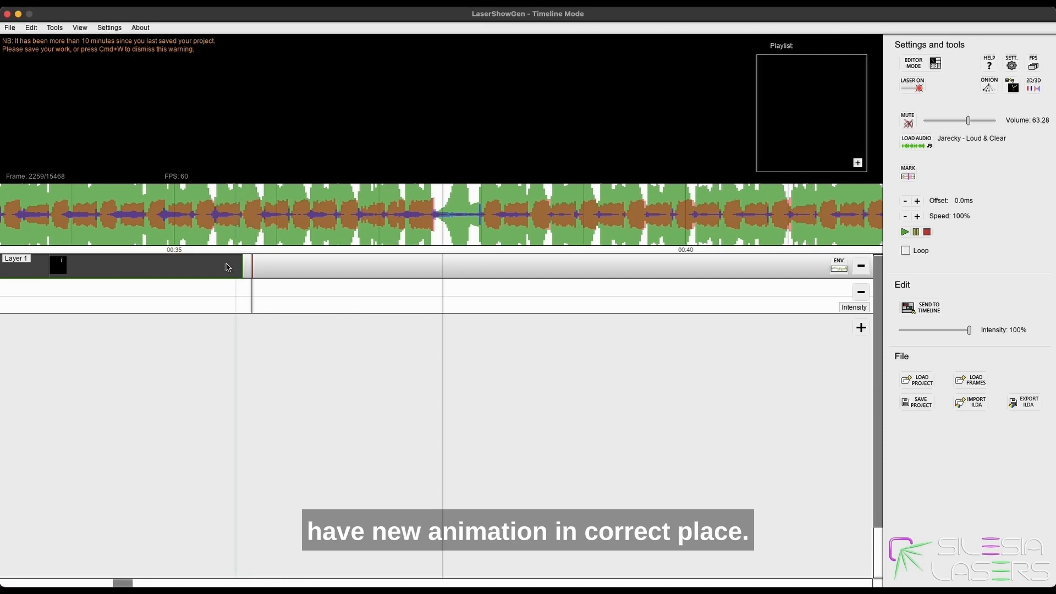
pyautogui.scroll(2, 200, 255)
pyautogui.scroll(3, 200, 255)
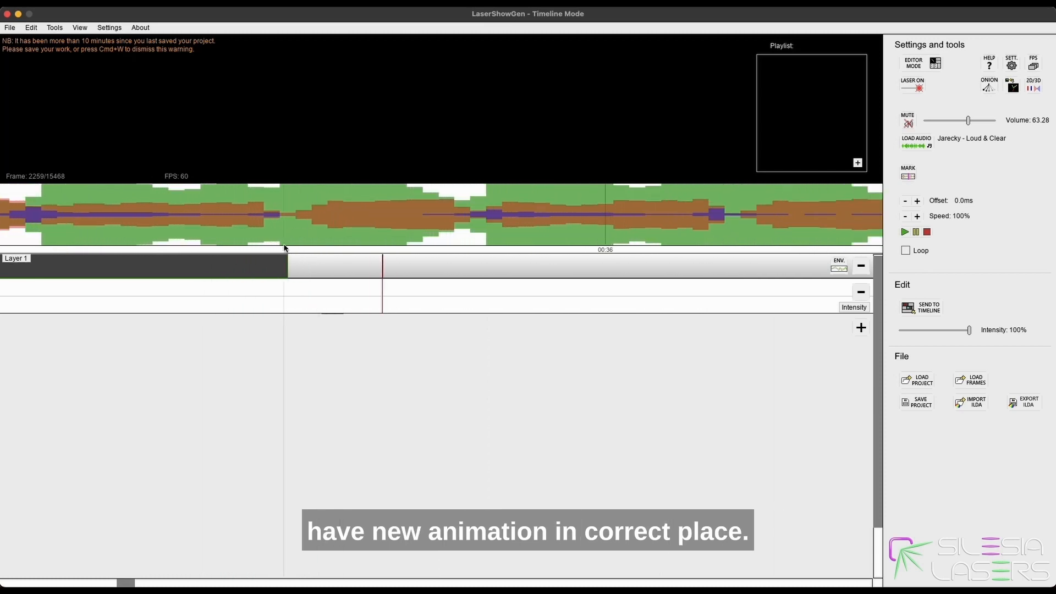
pyautogui.scroll(-5, 338, 258)
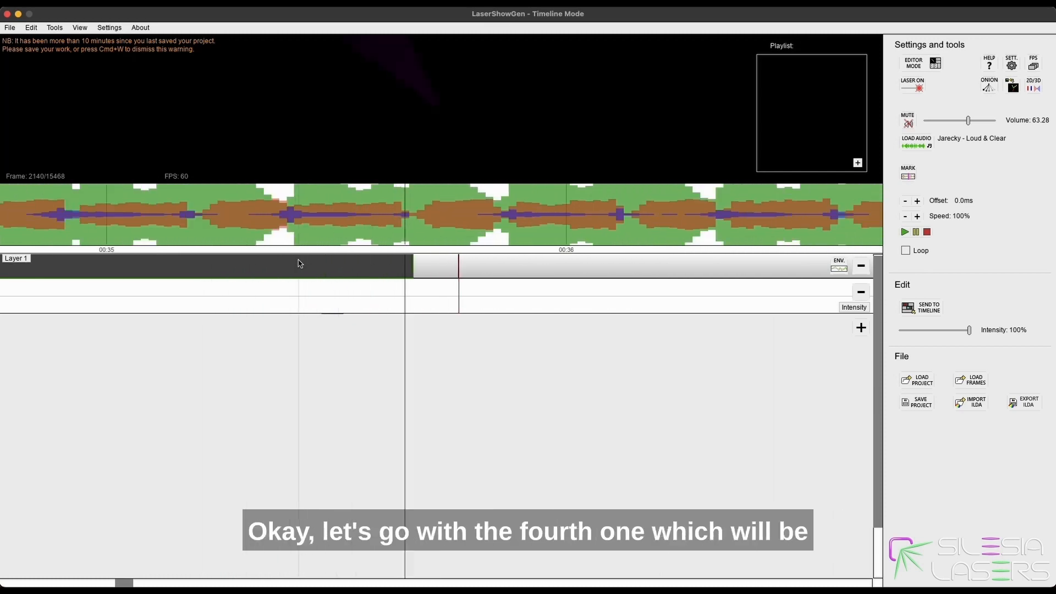
pyautogui.scroll(-3, 275, 273)
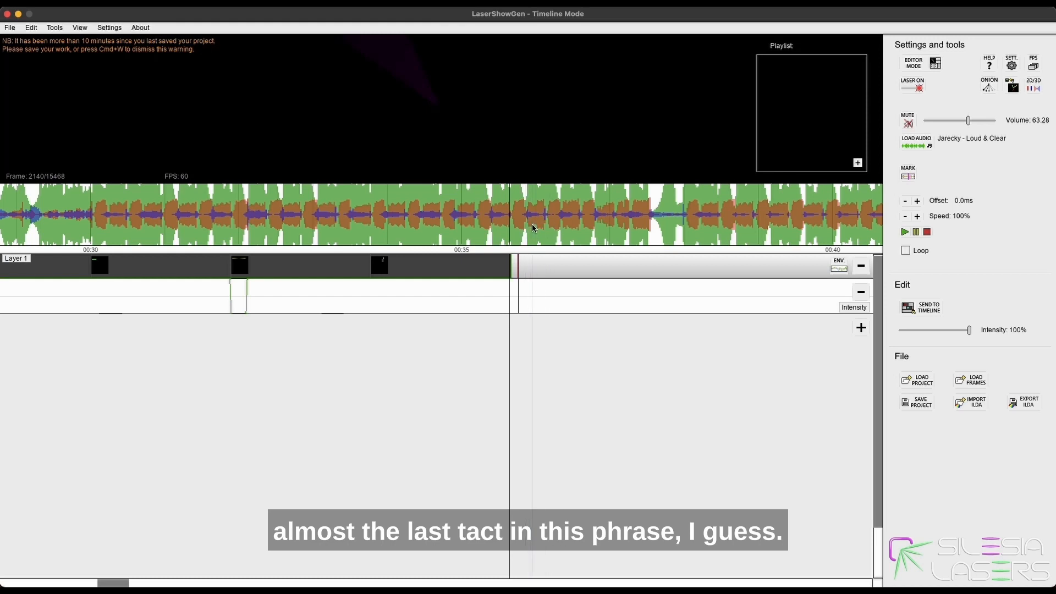
pyautogui.scroll(-1, 534, 228)
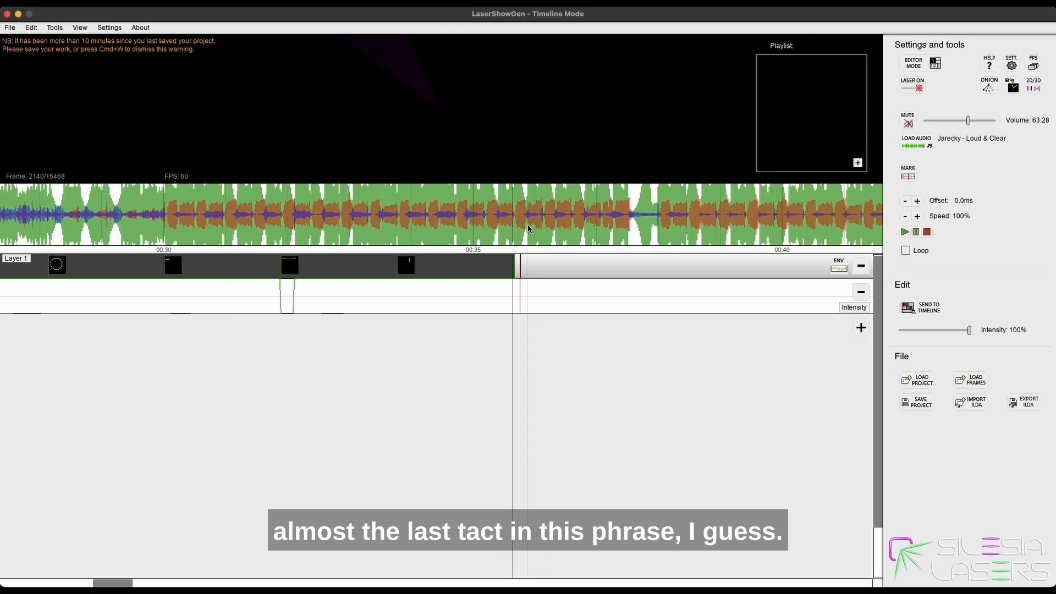
# Listen to the music following the last clip and position the playhead on the beat at frame 2140.
pyautogui.press('space')
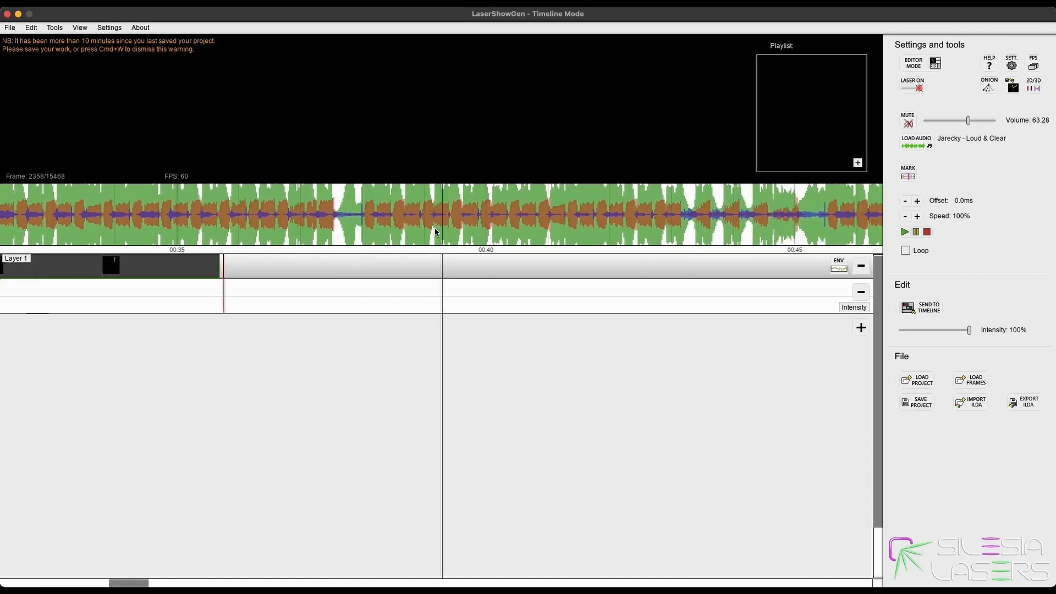
pyautogui.press('space')
pyautogui.click(221, 230)
pyautogui.scroll(5, 211, 240)
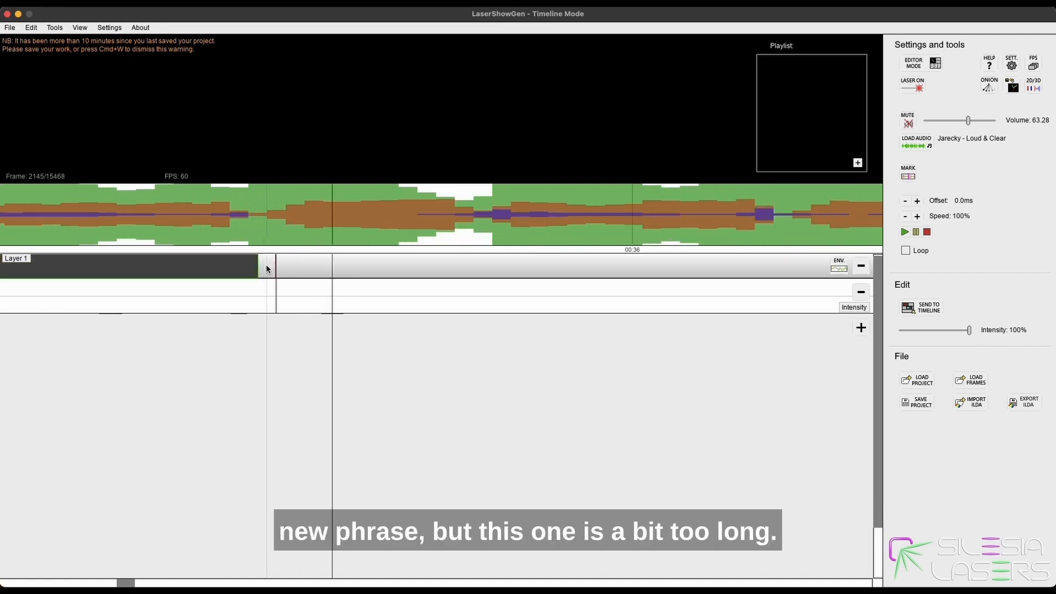
pyautogui.click(237, 225)
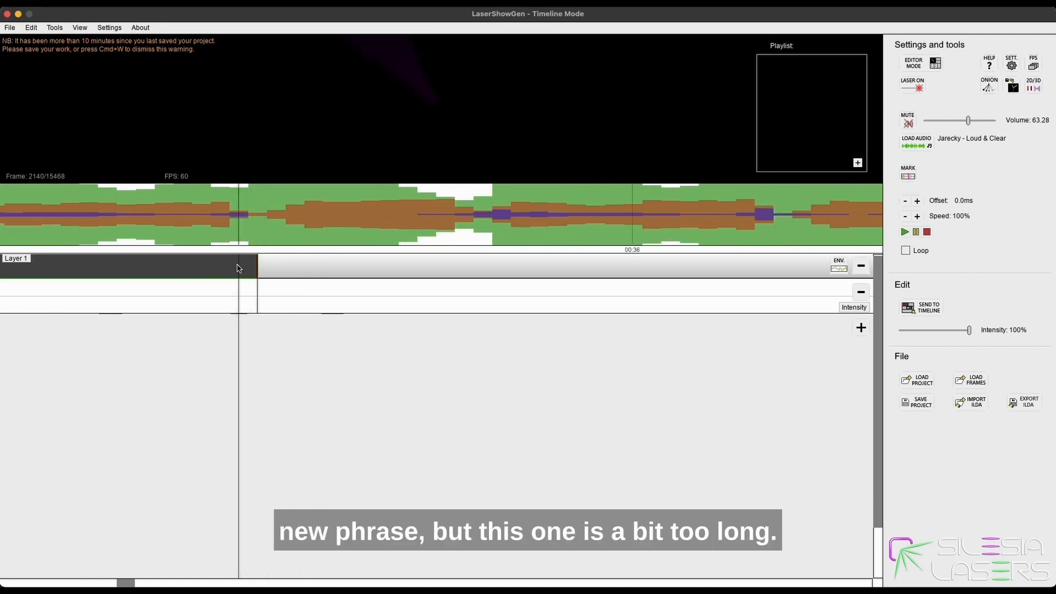
# Select the last clip on Layer 1, switch to editor mode and set the animation length to 112 frames.
pyautogui.click(219, 266)
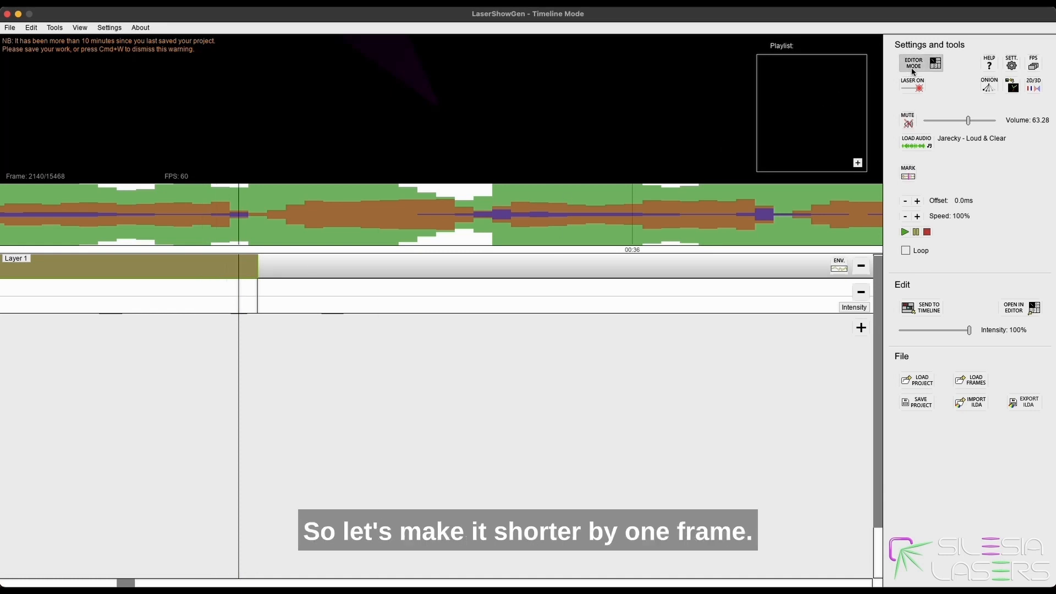
pyautogui.click(914, 62)
pyautogui.click(169, 520)
pyautogui.press('BackSpace')
pyautogui.write('2')
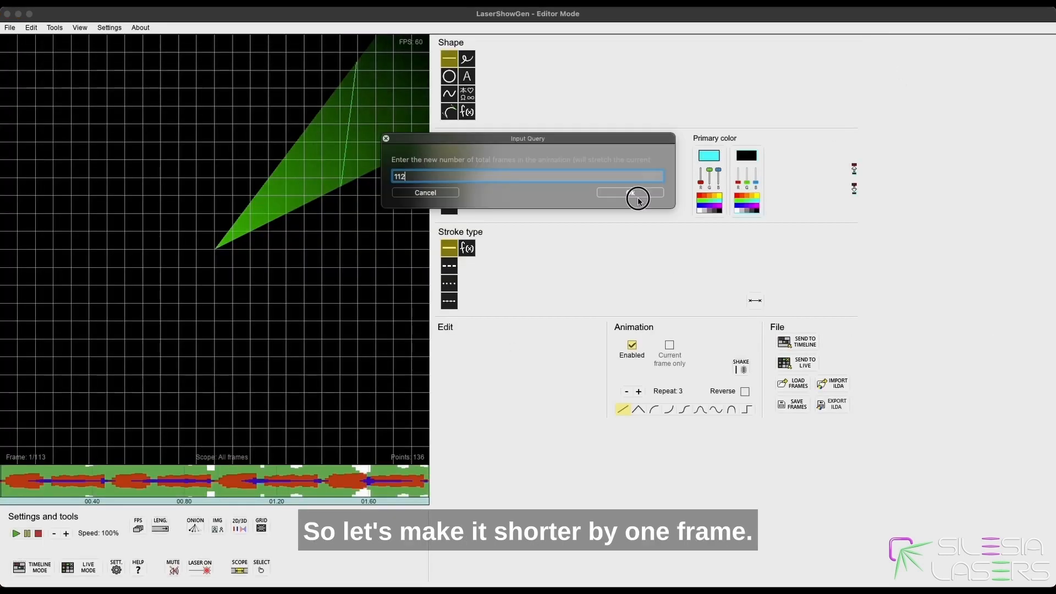
pyautogui.click(631, 193)
# Replace the overlong last clip on Layer 1 with the 112-frame animation and set the insertion point at its end.
pyautogui.click(48, 562)
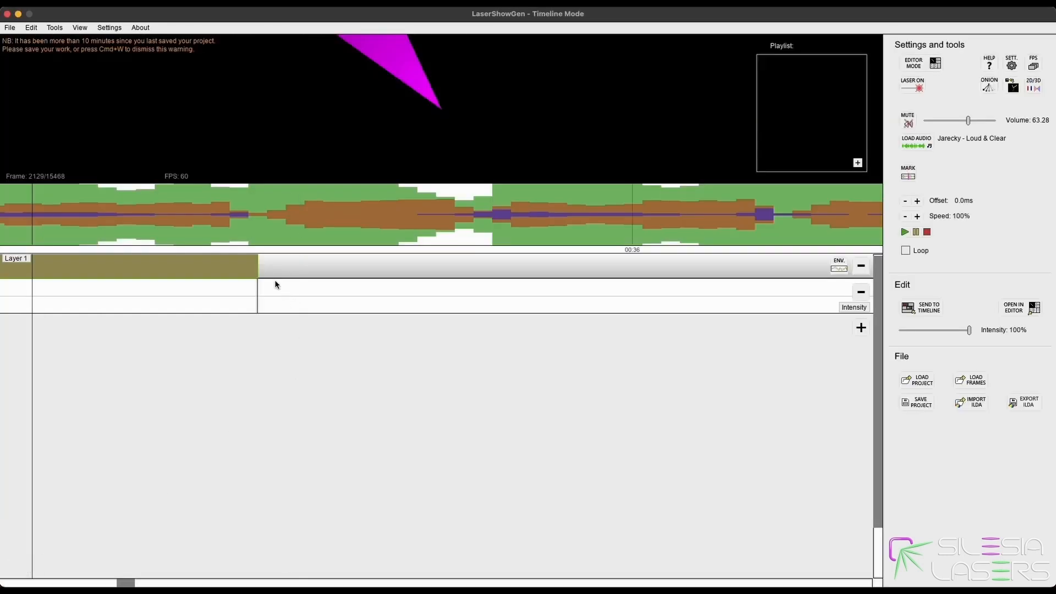
pyautogui.press('Delete')
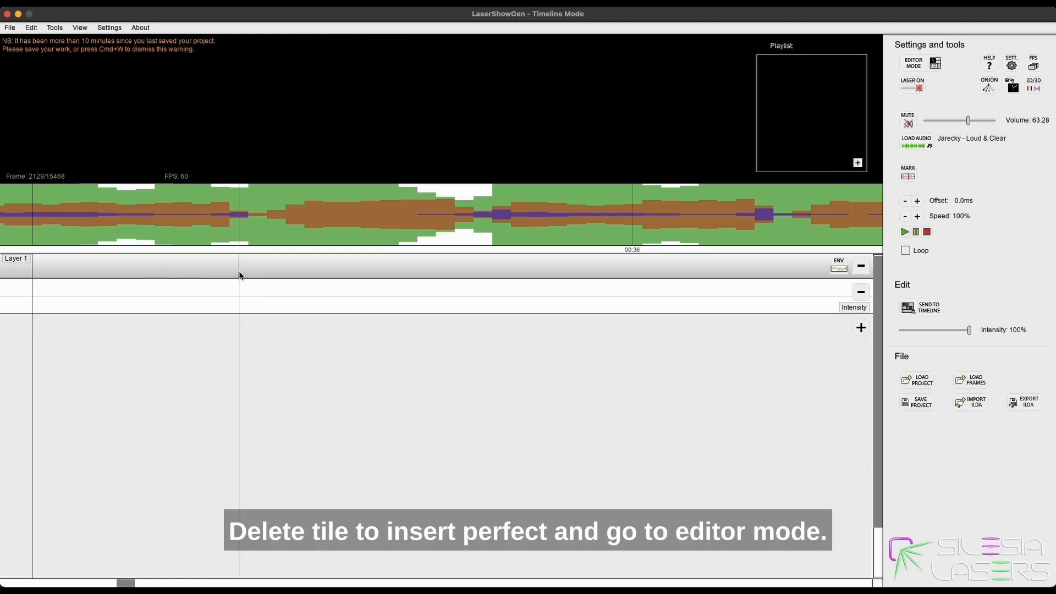
pyautogui.press('super+z')
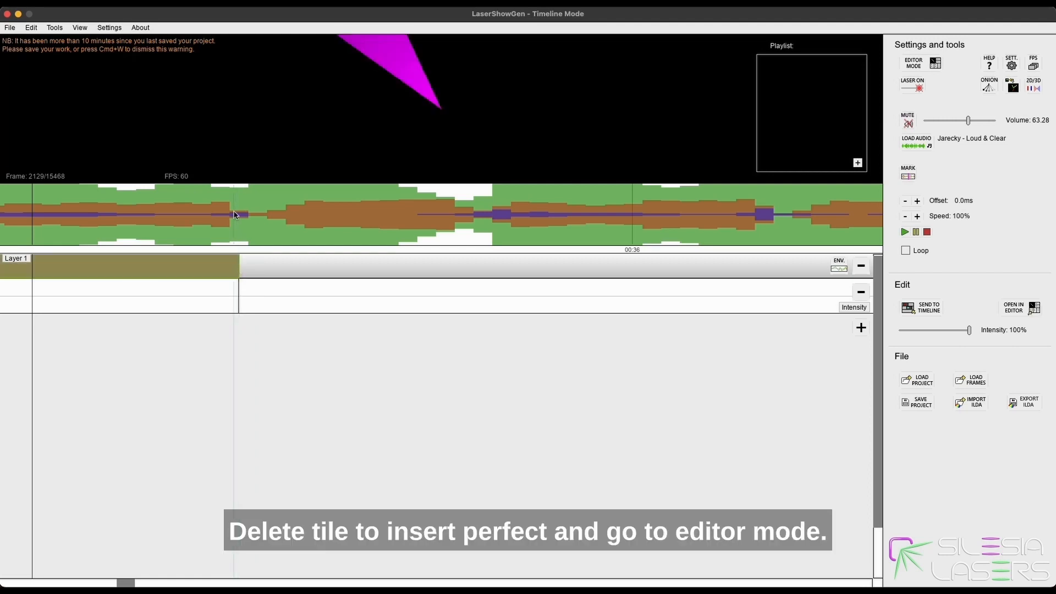
pyautogui.click(239, 273)
pyautogui.click(247, 263)
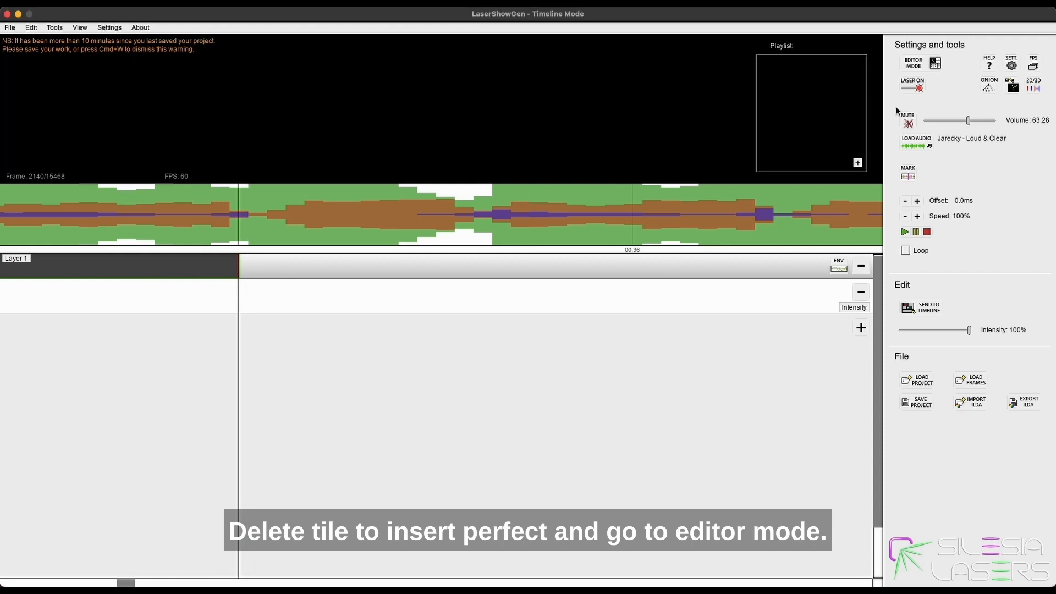
# Create a new frames file in editor mode, discarding the current one, and set its length to 113 frames.
pyautogui.click(914, 63)
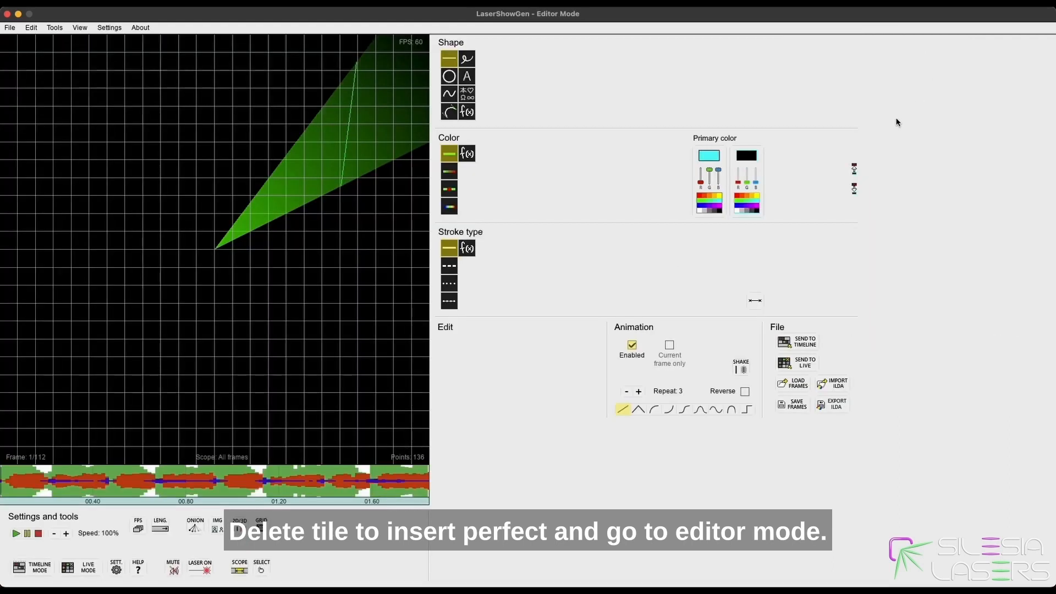
pyautogui.click(10, 28)
pyautogui.click(27, 42)
pyautogui.click(567, 345)
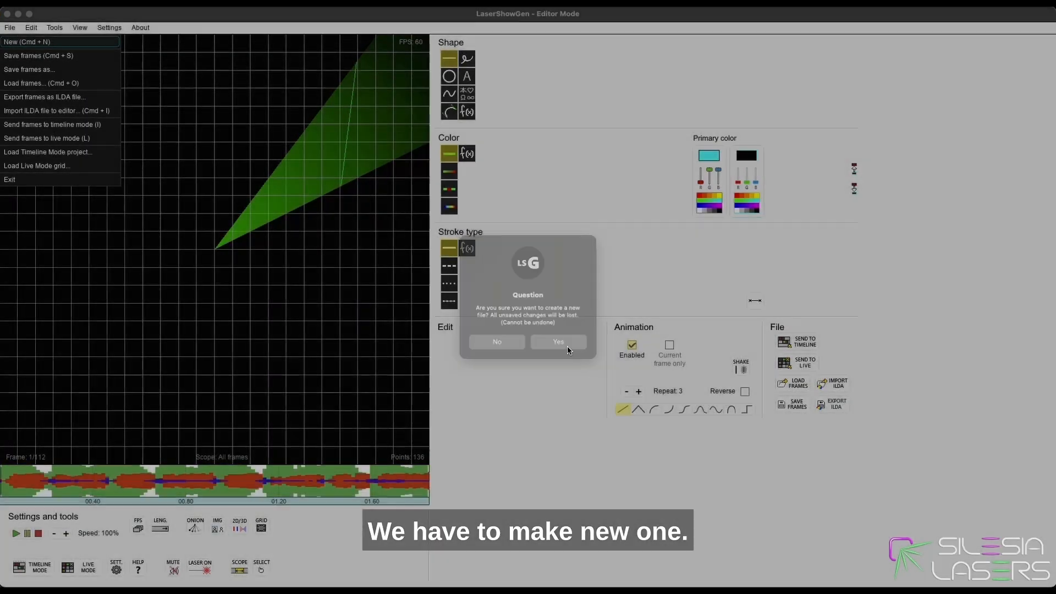
pyautogui.click(159, 530)
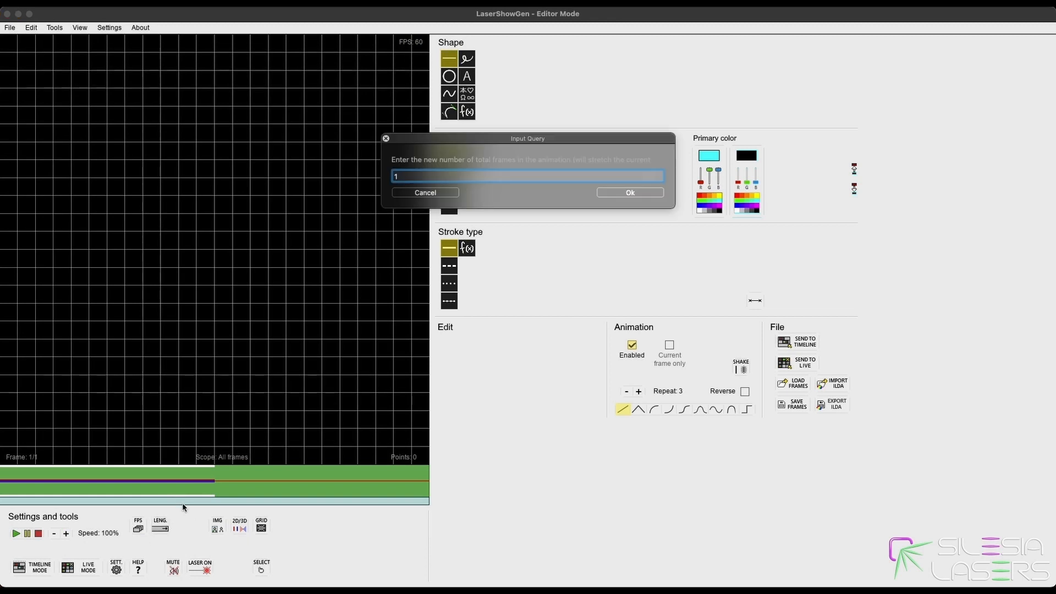
pyautogui.write('113')
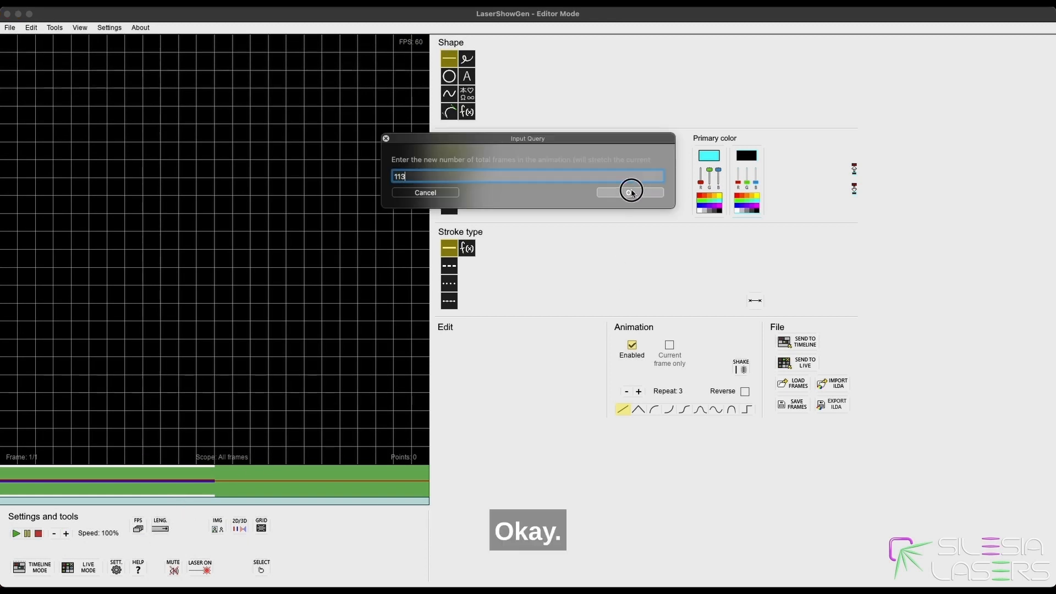
pyautogui.click(631, 191)
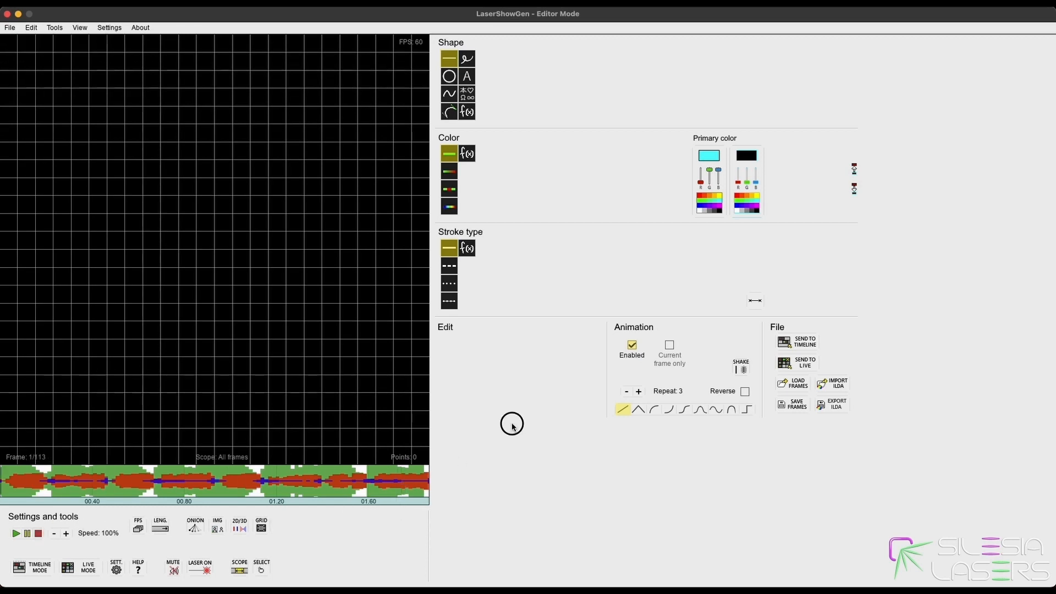
# Set the animation repeat count to 1 and return to the first frame.
pyautogui.click(627, 392)
pyautogui.click(627, 392)
pyautogui.click(580, 409)
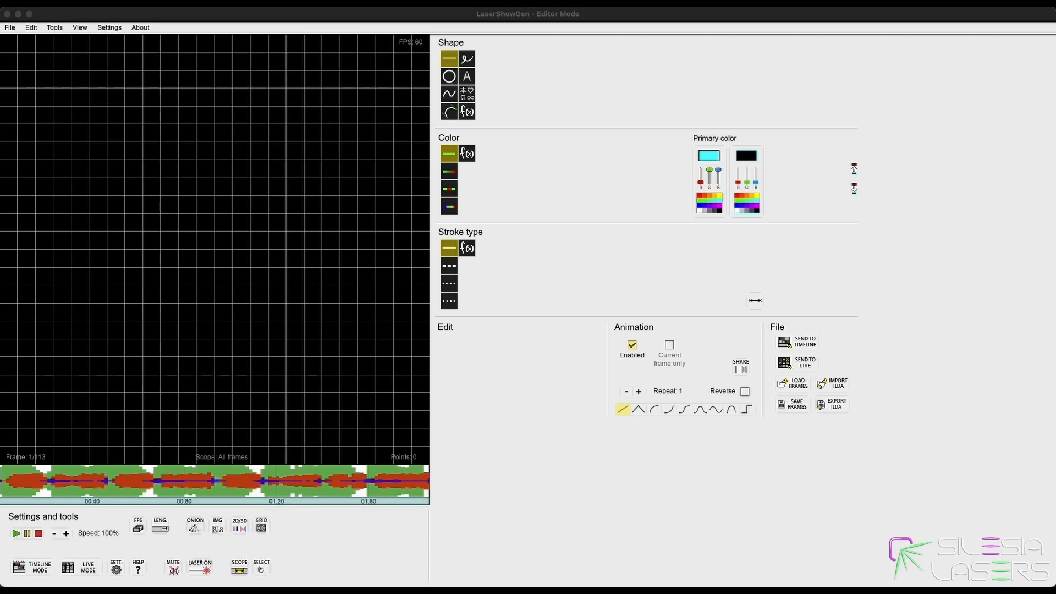
pyautogui.click(536, 393)
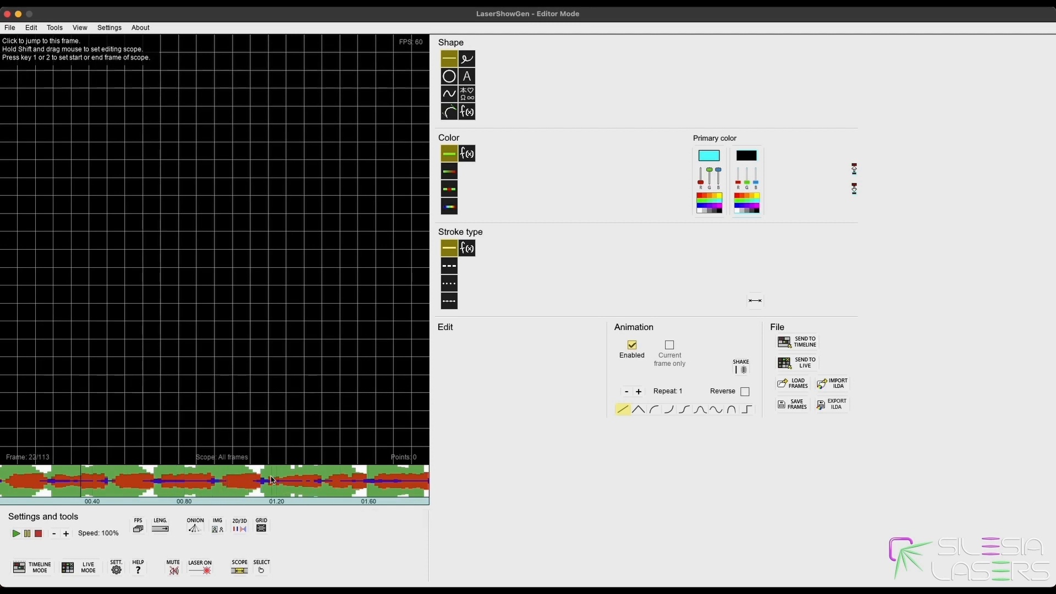
pyautogui.click(39, 534)
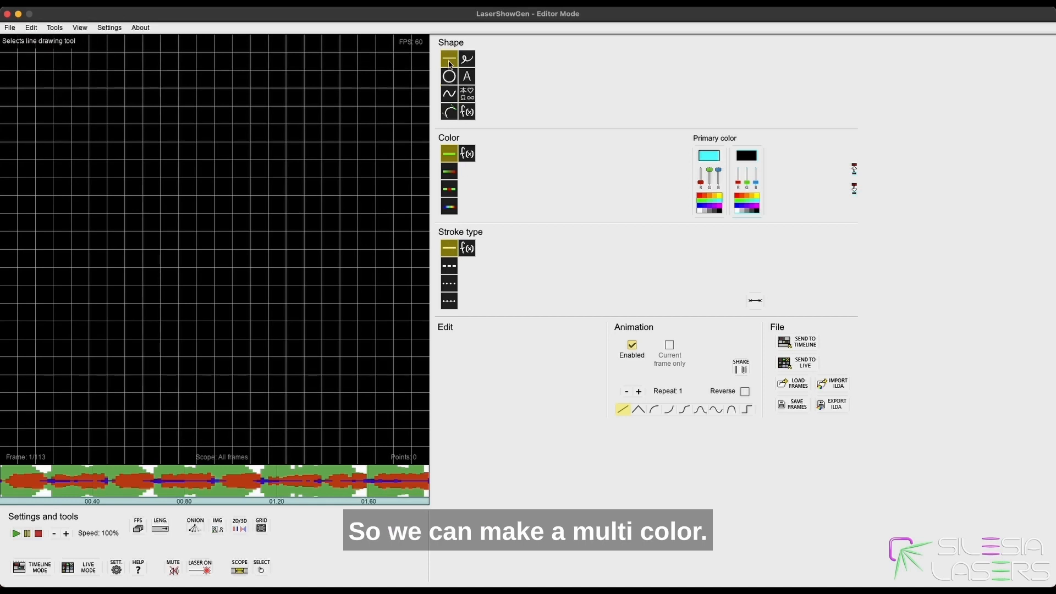
# Choose the segmented two-color mode, with cyan as the primary end color and magenta for both secondary colors.
pyautogui.click(449, 172)
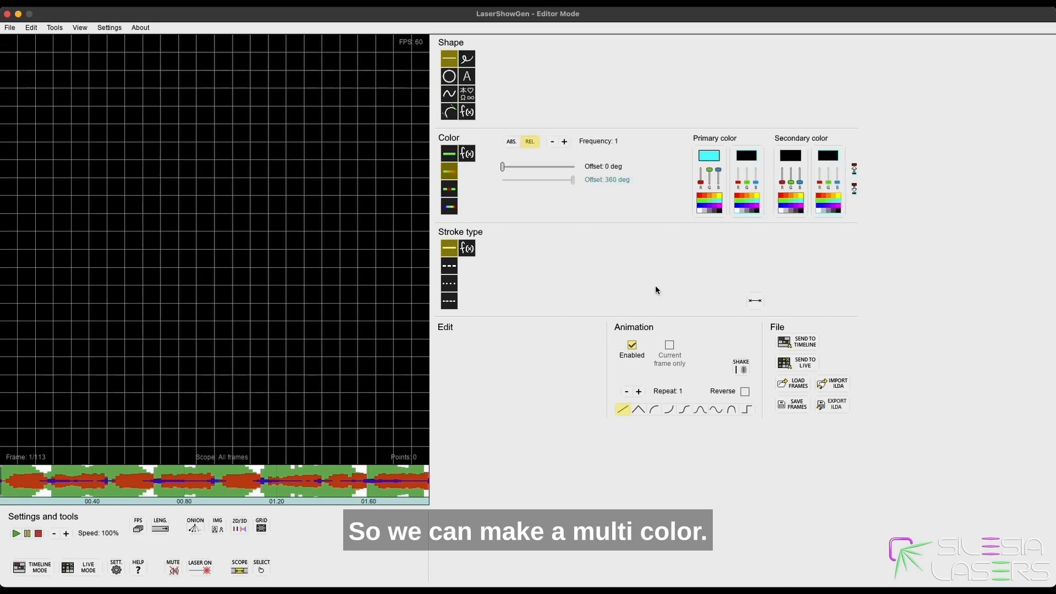
pyautogui.click(449, 189)
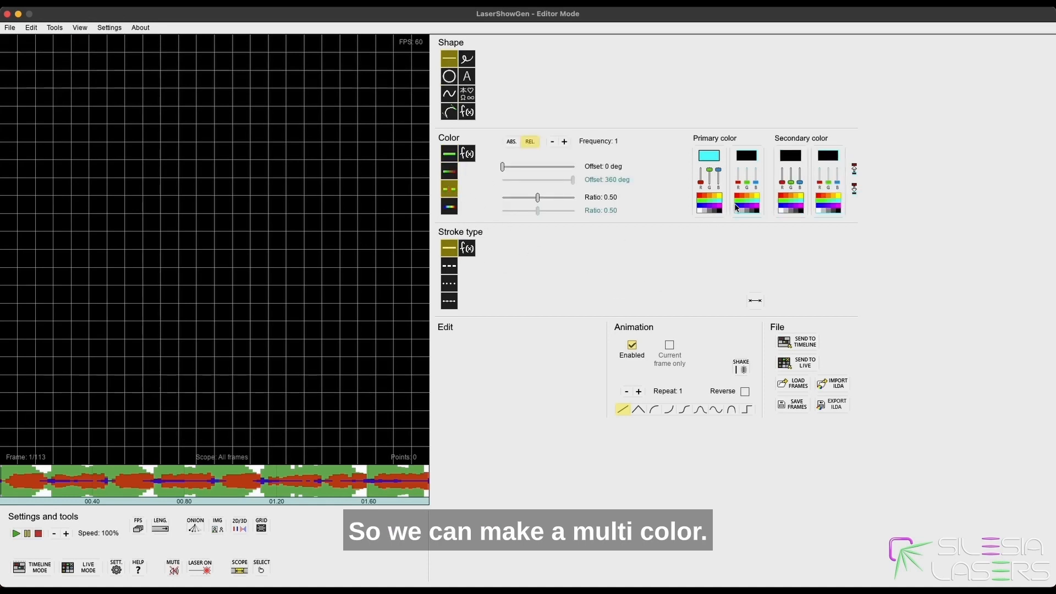
pyautogui.click(757, 206)
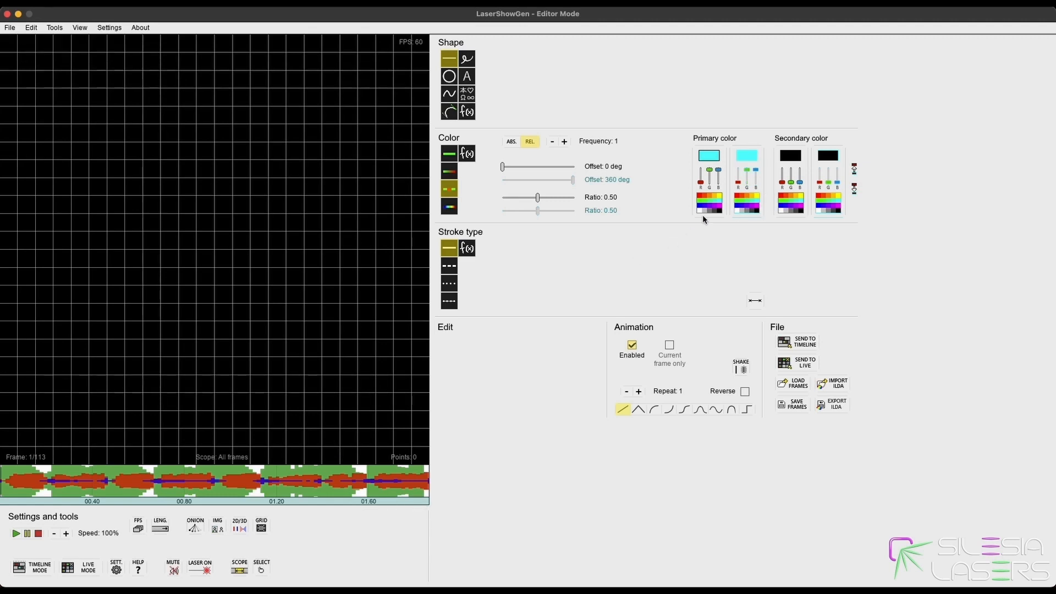
pyautogui.click(798, 205)
pyautogui.click(837, 205)
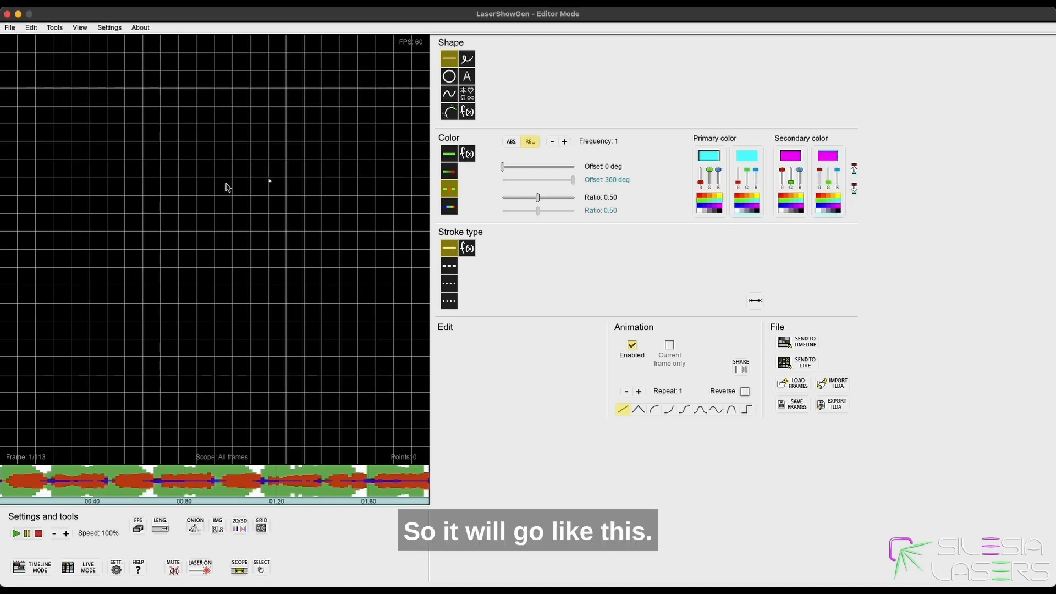
# Try a horizontal cyan-and-magenta line across the upper part of the frame, and undo it.
pyautogui.moveTo(74, 75); pyautogui.dragTo(393, 76)
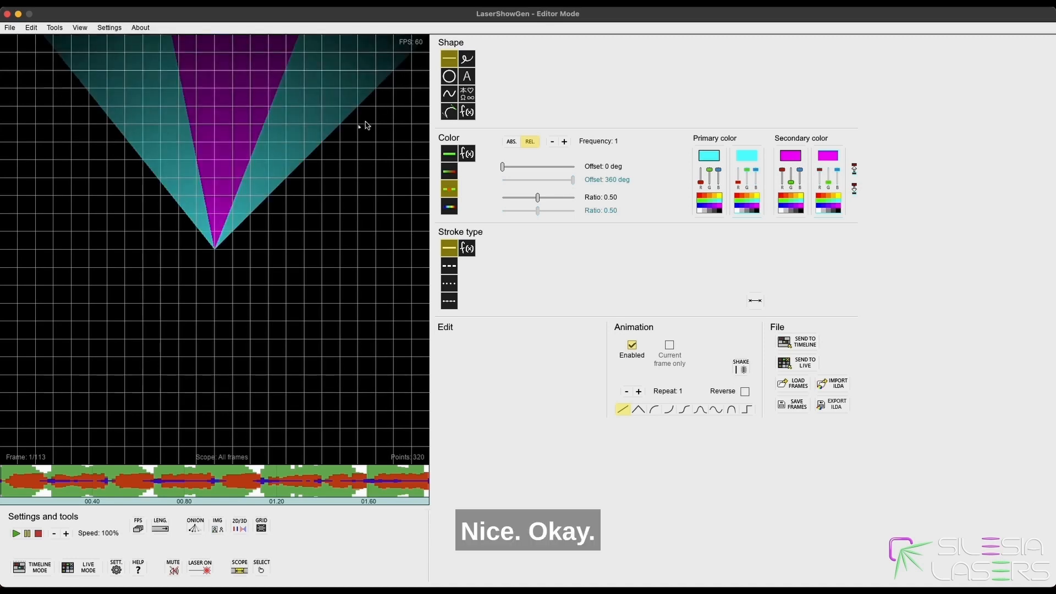
pyautogui.hotkey('ctrl', 'z')
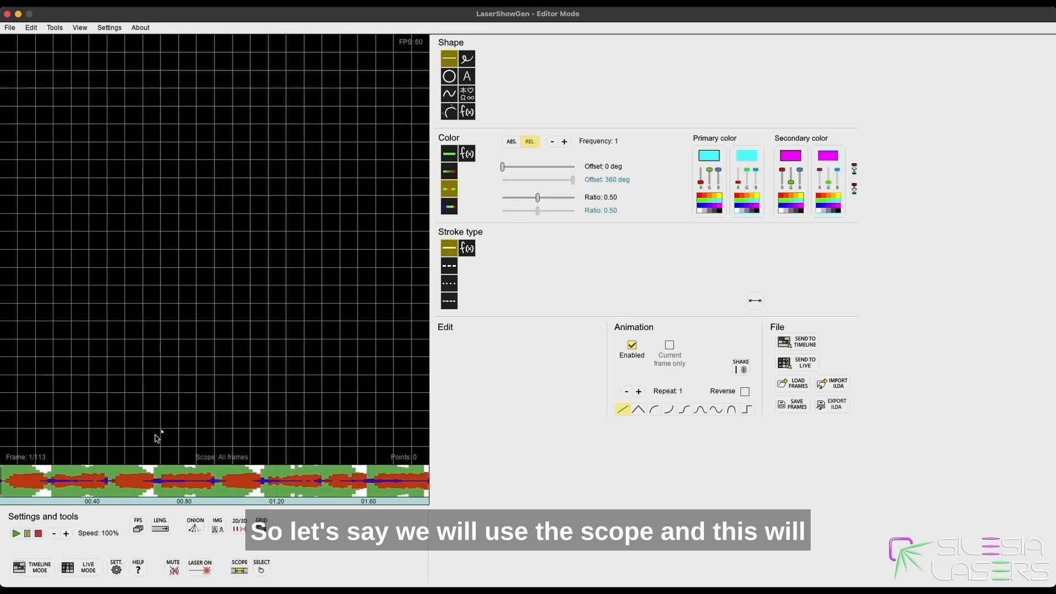
pyautogui.moveTo(66, 478)
pyautogui.mouseDown()
pyautogui.moveTo(82, 474)
pyautogui.moveTo(62, 472)
pyautogui.mouseUp()
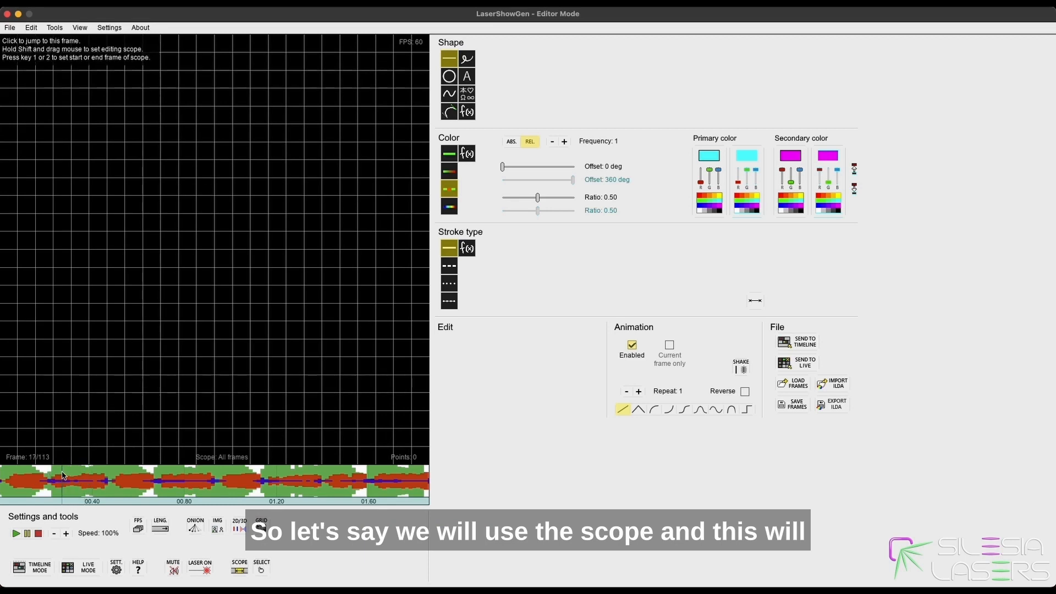
pyautogui.click(59, 473)
pyautogui.moveTo(59, 475); pyautogui.dragTo(53, 479)
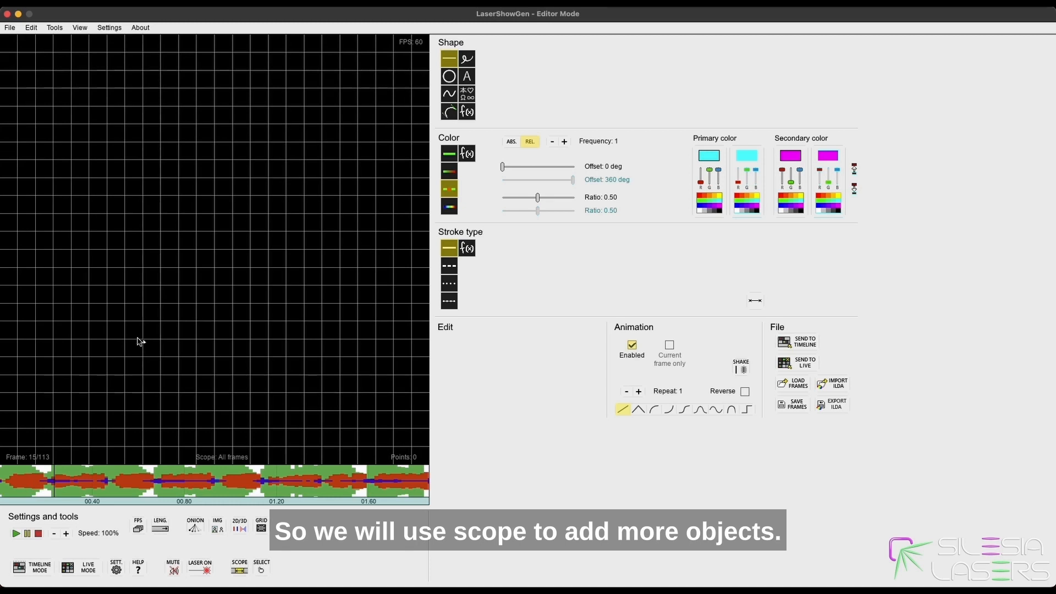
pyautogui.click(63, 483)
pyautogui.moveTo(63, 483); pyautogui.dragTo(231, 483)
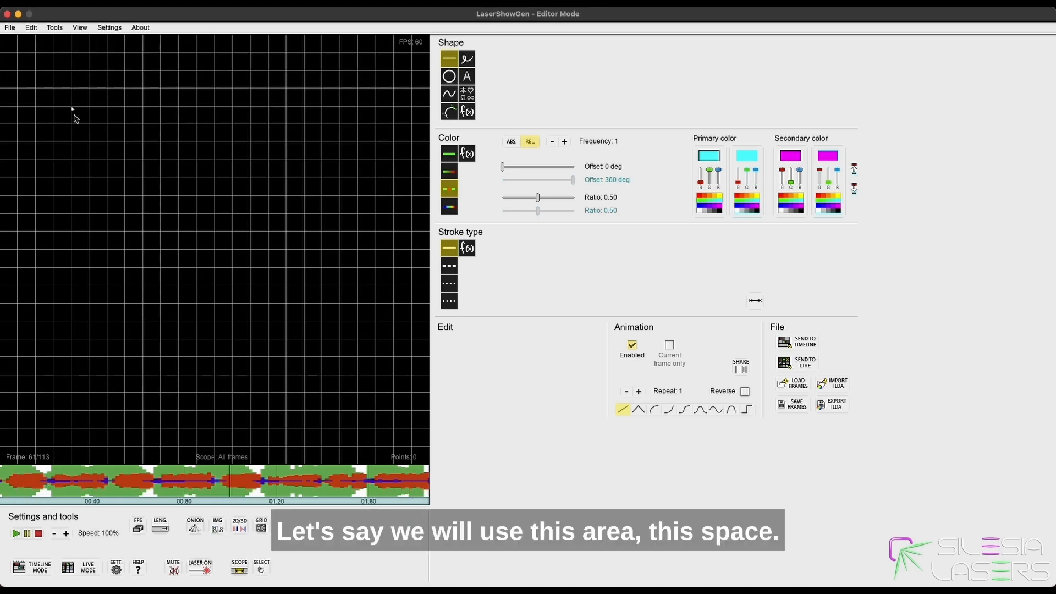
# Draw a static vertical cyan-and-magenta line near the frame's left edge across all frames, with color frequency 1.50 and end offset 0 deg.
pyautogui.moveTo(19, 75); pyautogui.dragTo(17, 160)
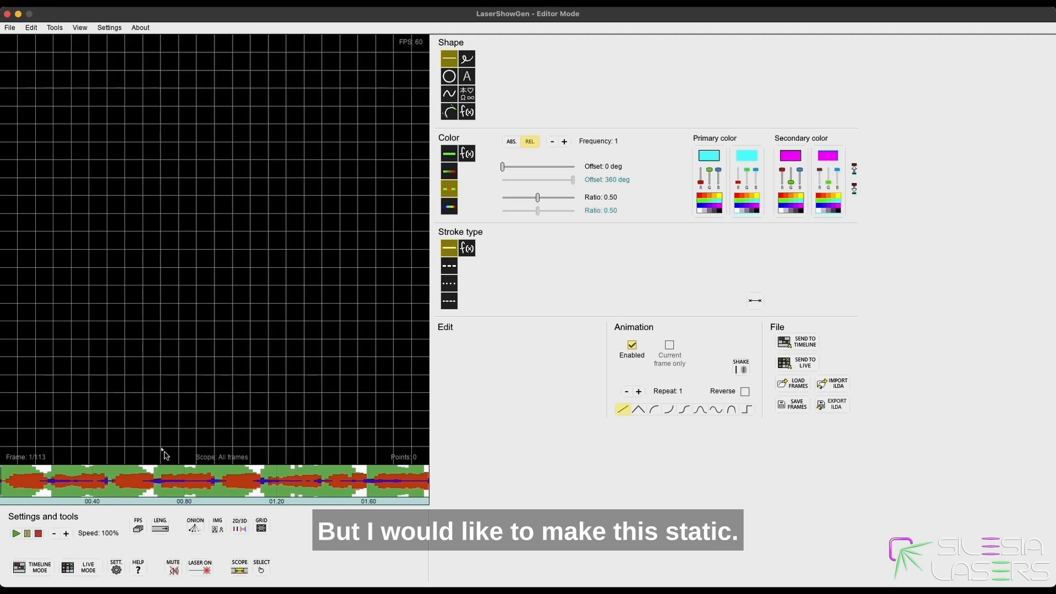
pyautogui.moveTo(572, 179); pyautogui.dragTo(502, 179)
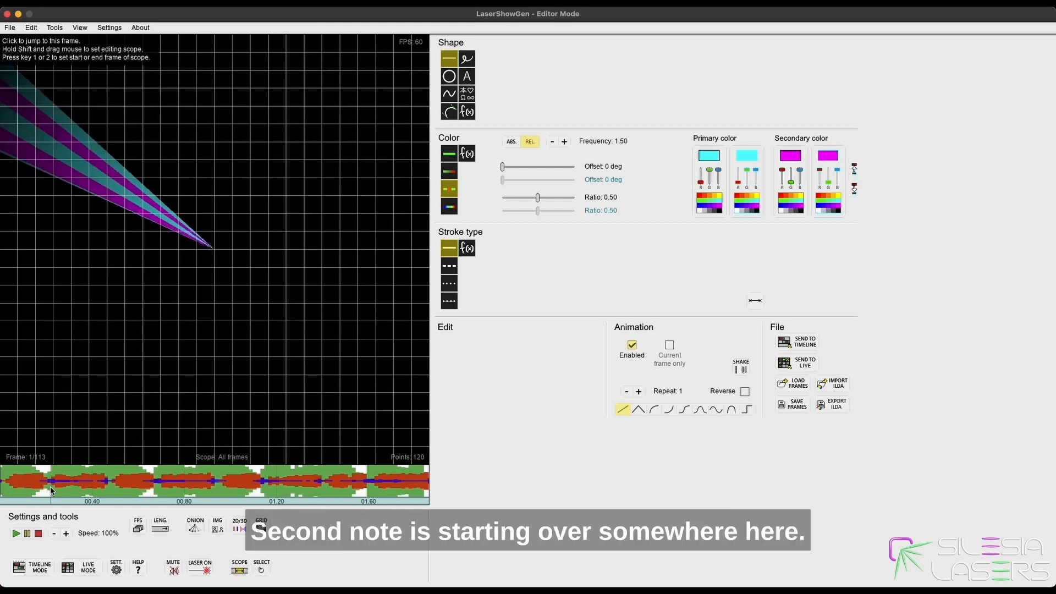
# Start the editing scope at frame 14, on the second note, and draw a matching vertical line near the frame's right edge.
pyautogui.click(51, 483)
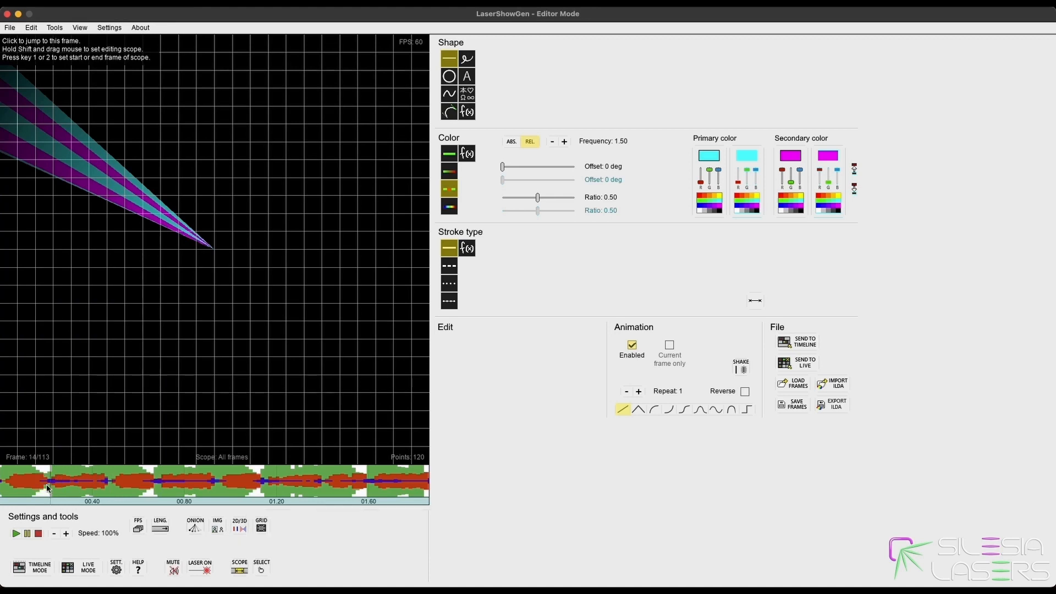
pyautogui.click(49, 485)
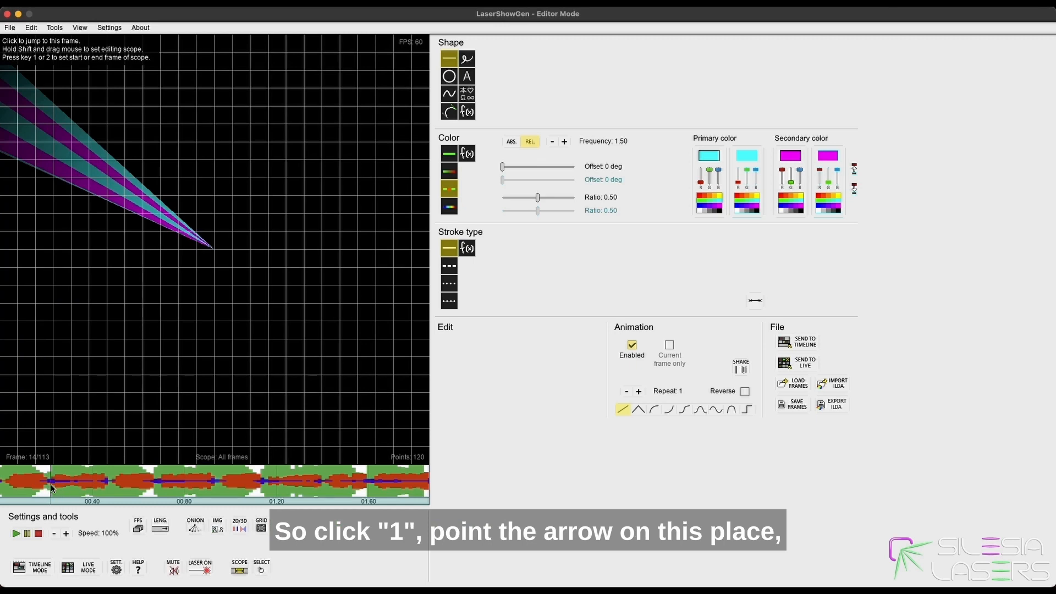
pyautogui.press('1')
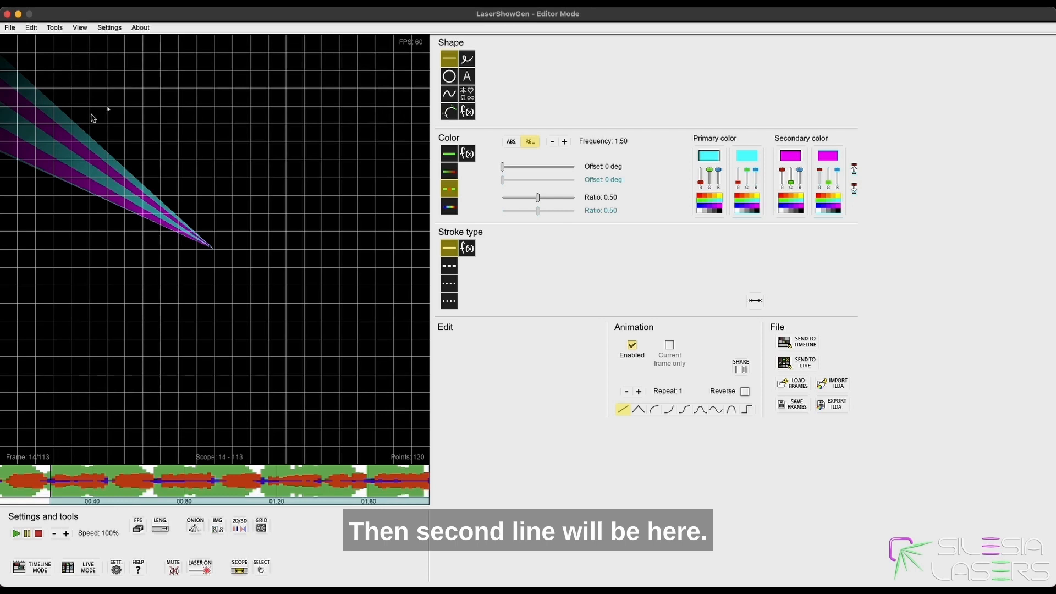
pyautogui.click(18, 110)
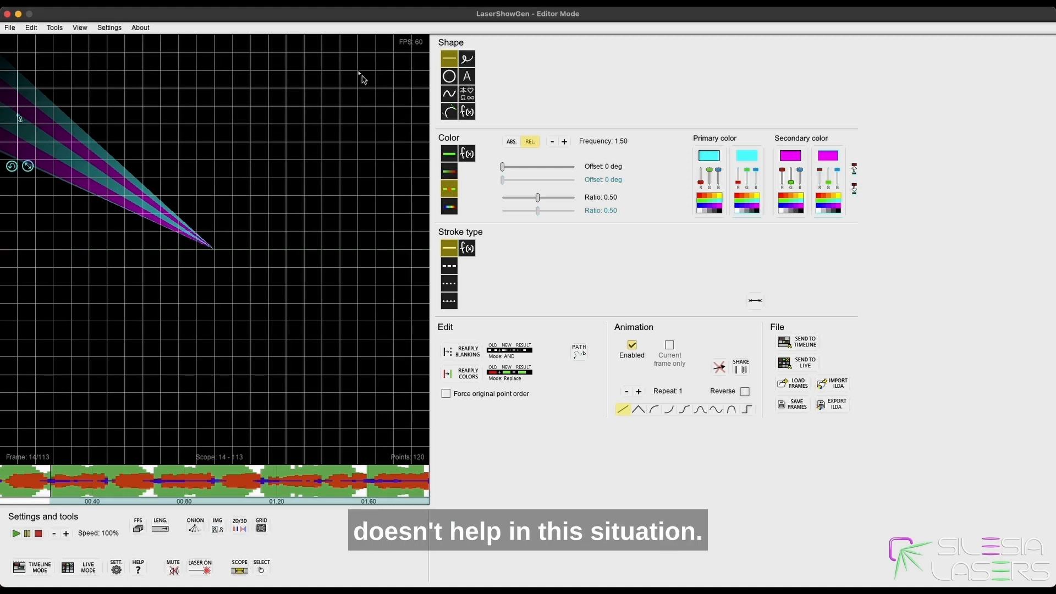
pyautogui.moveTo(413, 71); pyautogui.dragTo(413, 161)
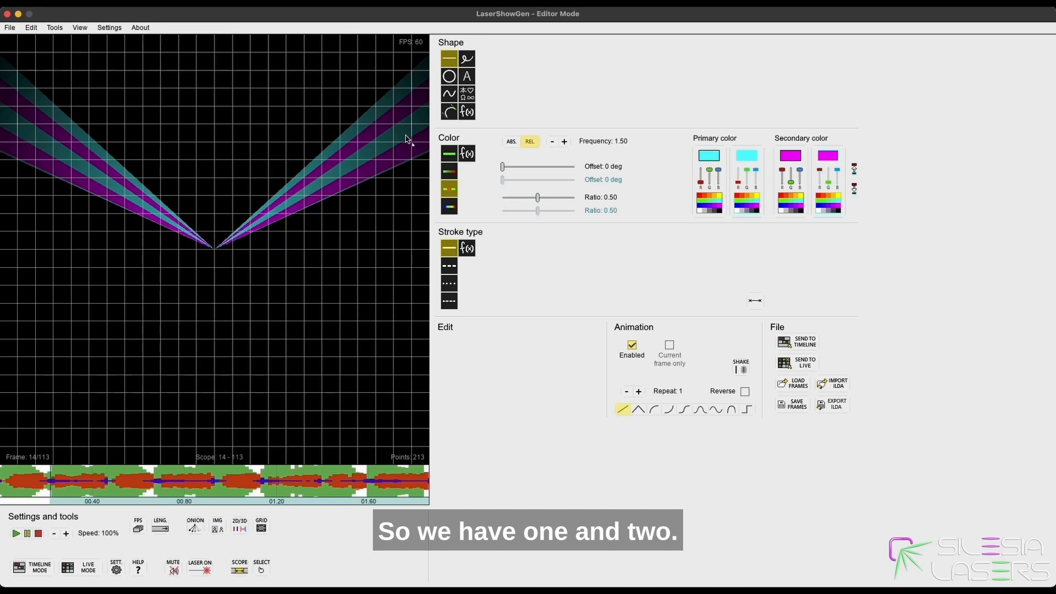
# Start the editing scope at frame 29 and draw a horizontal line joining the upper ends of the two vertical lines.
pyautogui.click(107, 484)
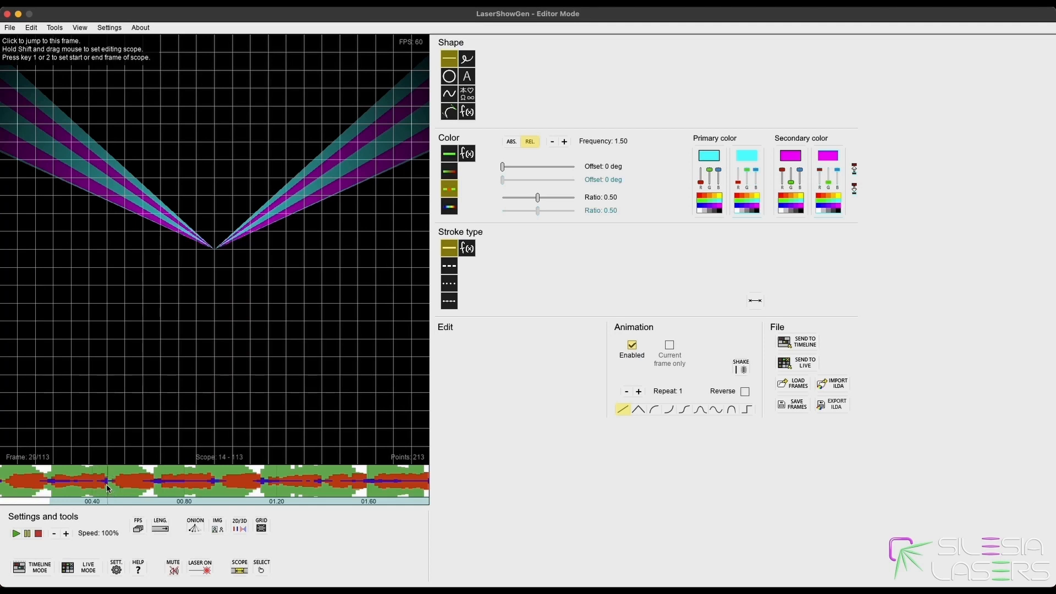
pyautogui.press('1')
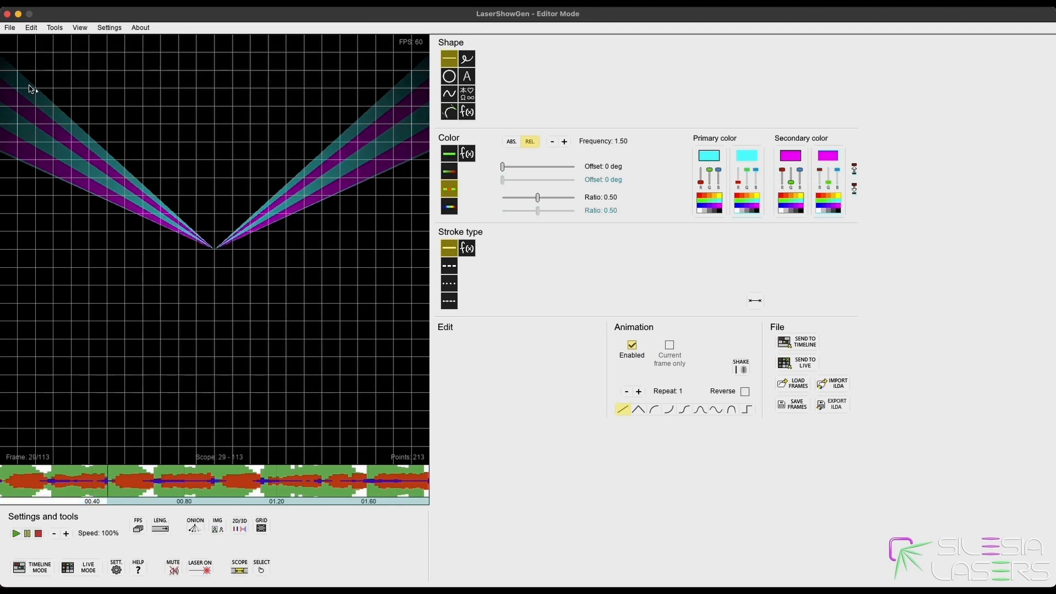
pyautogui.moveTo(21, 75); pyautogui.dragTo(407, 77)
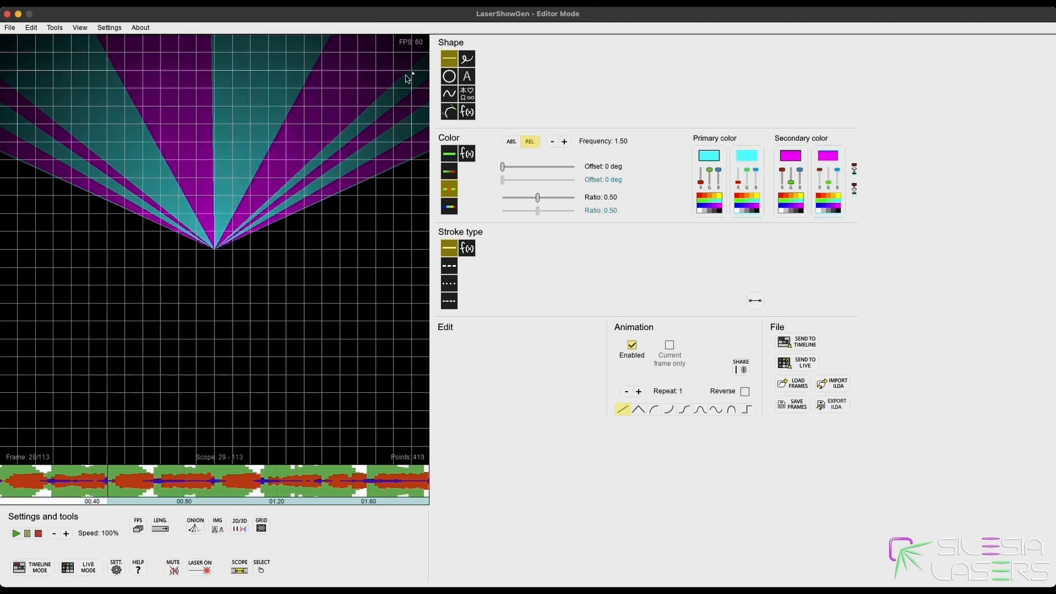
# Start the editing scope at frame 42 and draw a horizontal line from right to left joining the lower ends, closing the rectangle.
pyautogui.click(157, 482)
pyautogui.press('space')
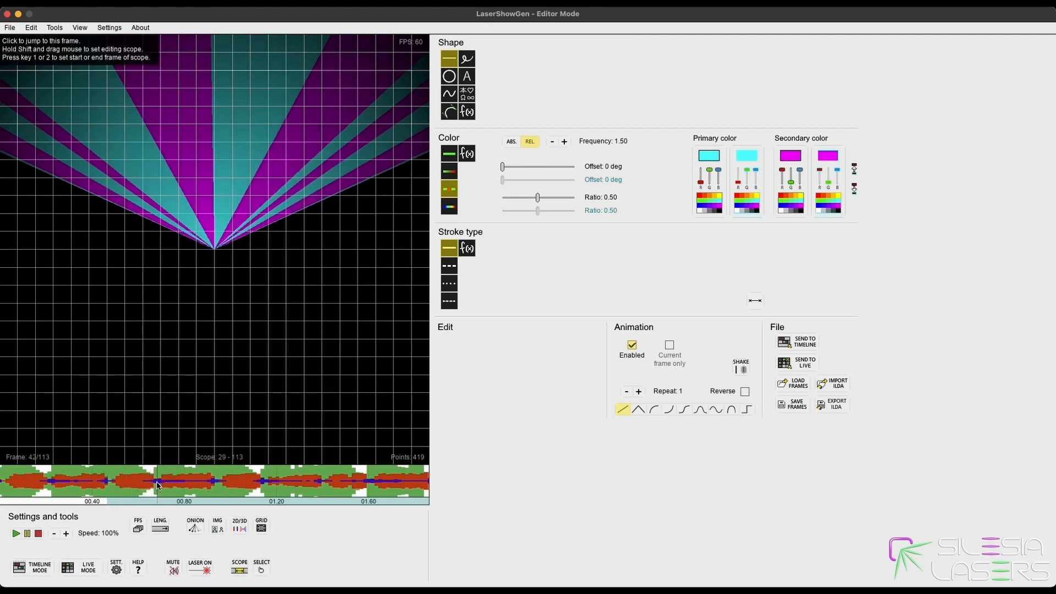
pyautogui.press('1')
pyautogui.moveTo(410, 162); pyautogui.dragTo(21, 164)
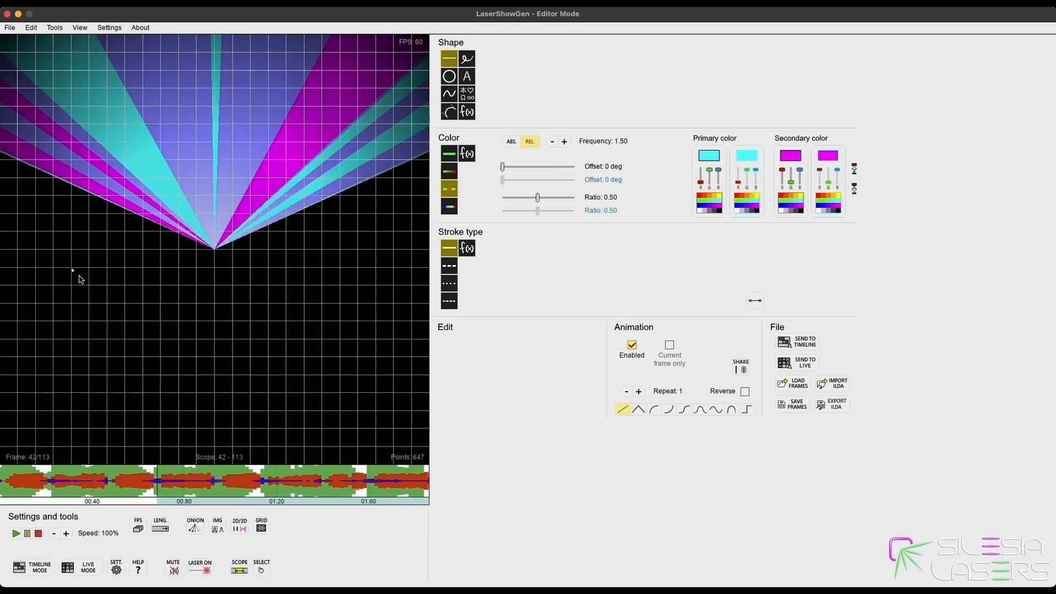
# Play the sequence from the first frame in the other preview mode, and return to the 3D preview.
pyautogui.click(236, 529)
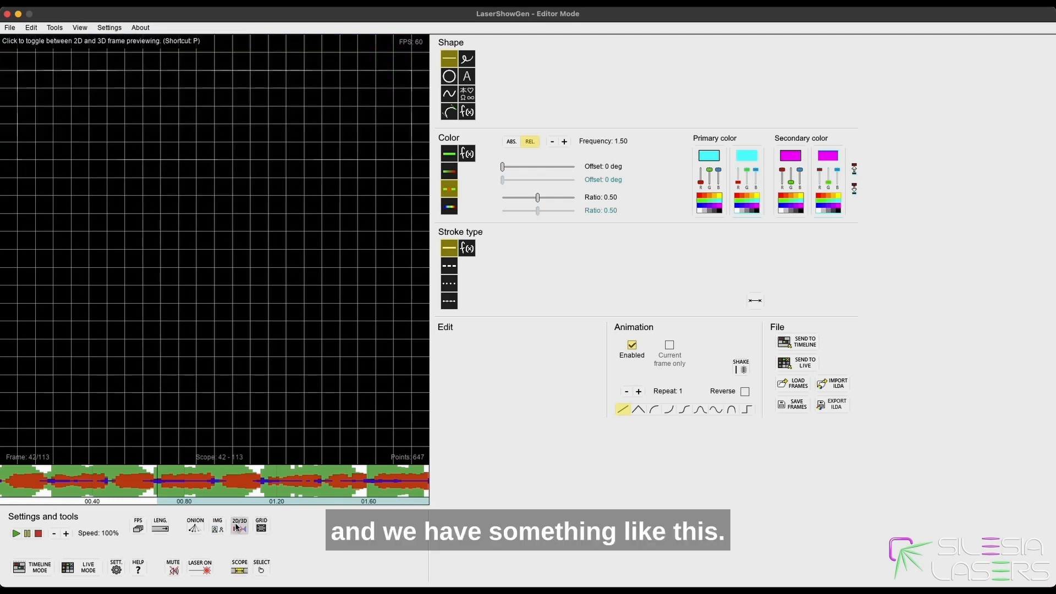
pyautogui.press('0')
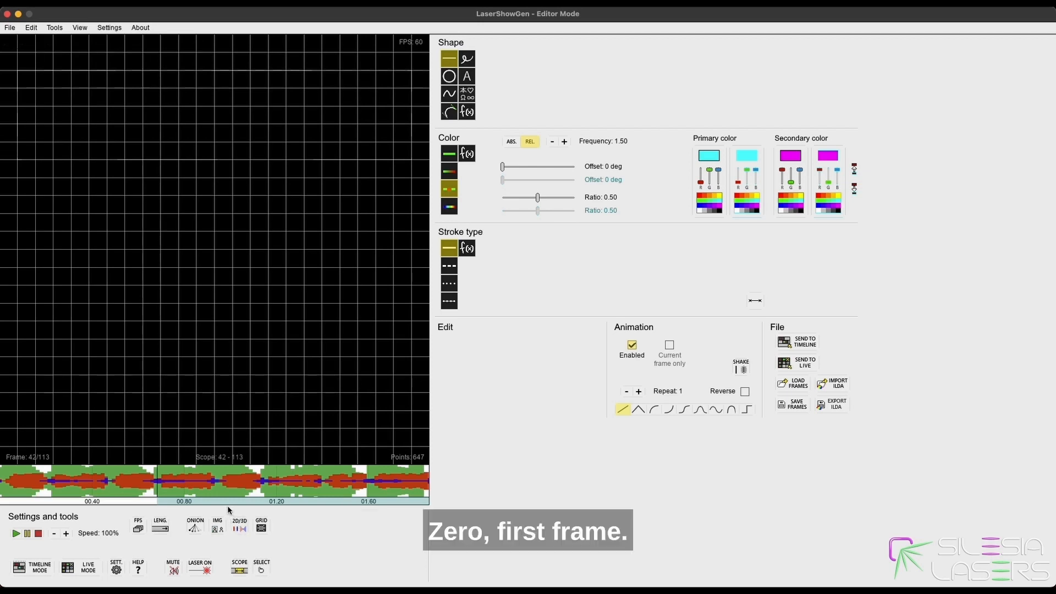
pyautogui.press('space')
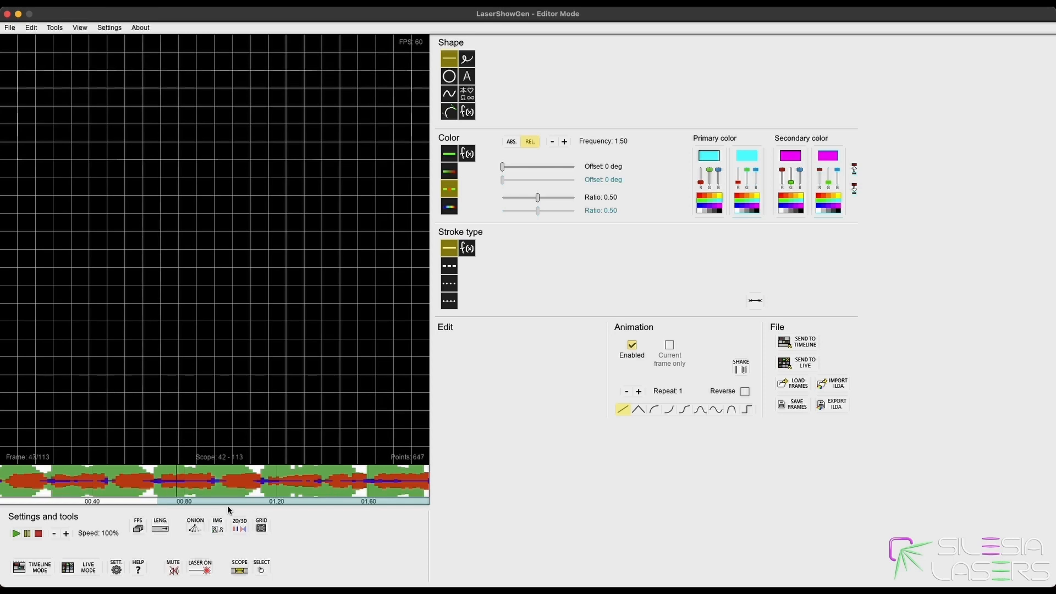
pyautogui.click(240, 525)
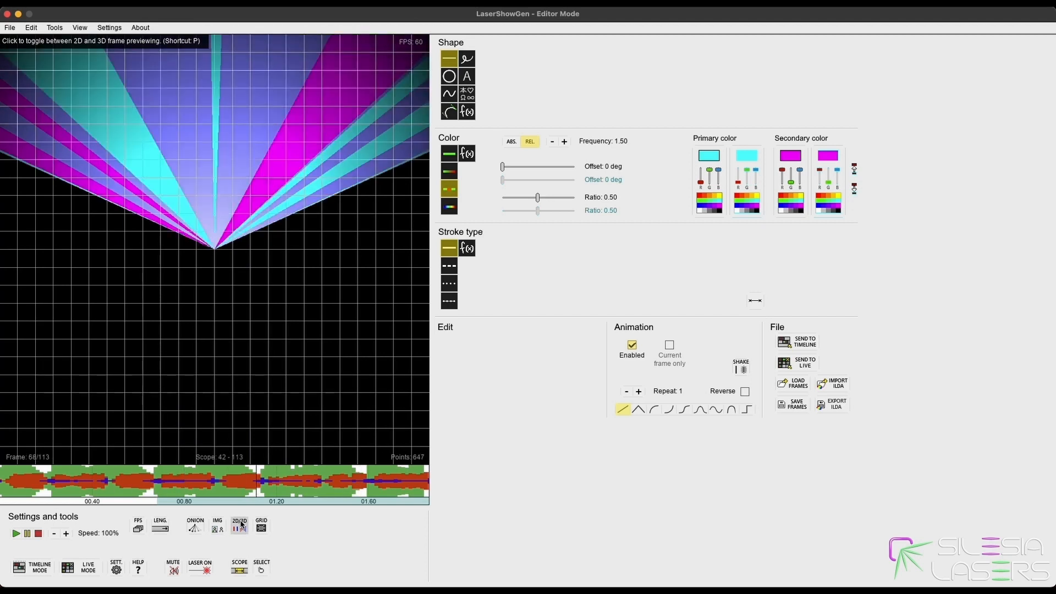
# Start the editing scope at frame 56, on the fifth note, and merge all four lines into one object.
pyautogui.click(213, 482)
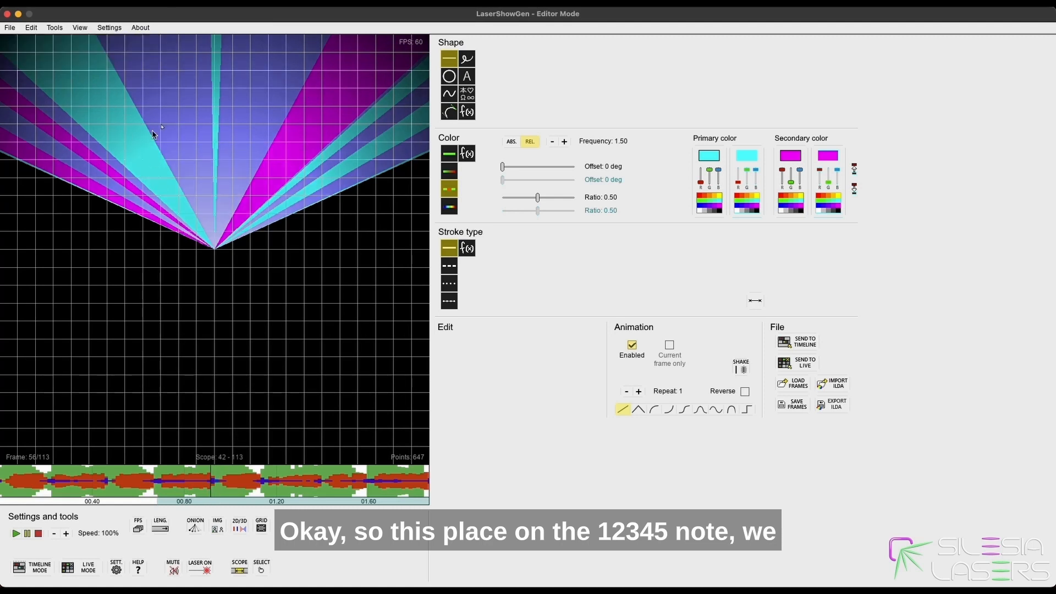
pyautogui.click(183, 160)
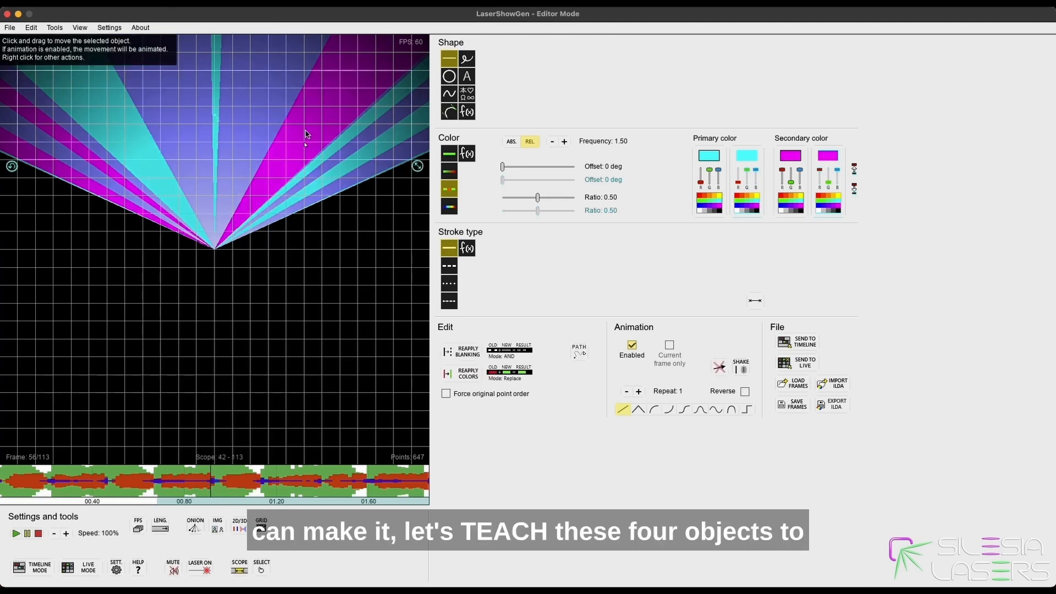
pyautogui.press('s')
pyautogui.rightClick(322, 120)
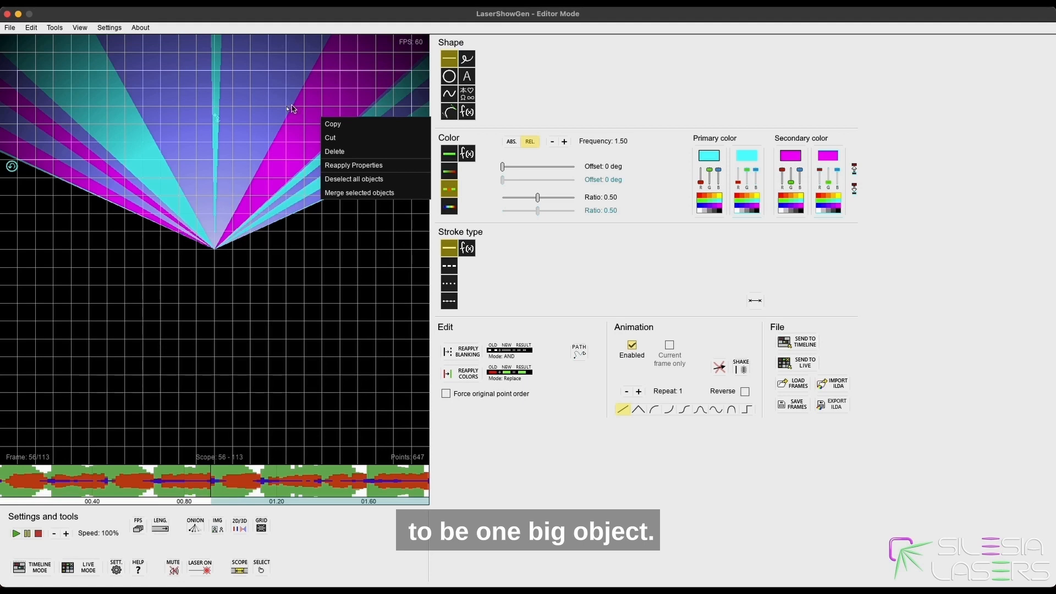
pyautogui.click(362, 196)
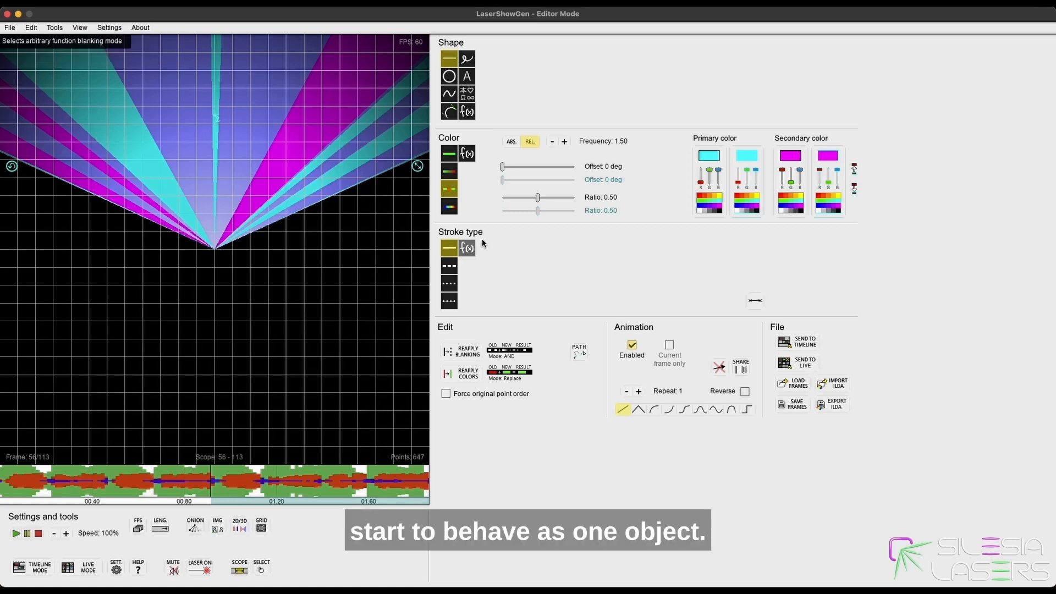
# Set the end color offset to 360 deg, try reapplying the colors to the merged rectangle, and undo the recoloring.
pyautogui.moveTo(503, 180); pyautogui.dragTo(601, 180)
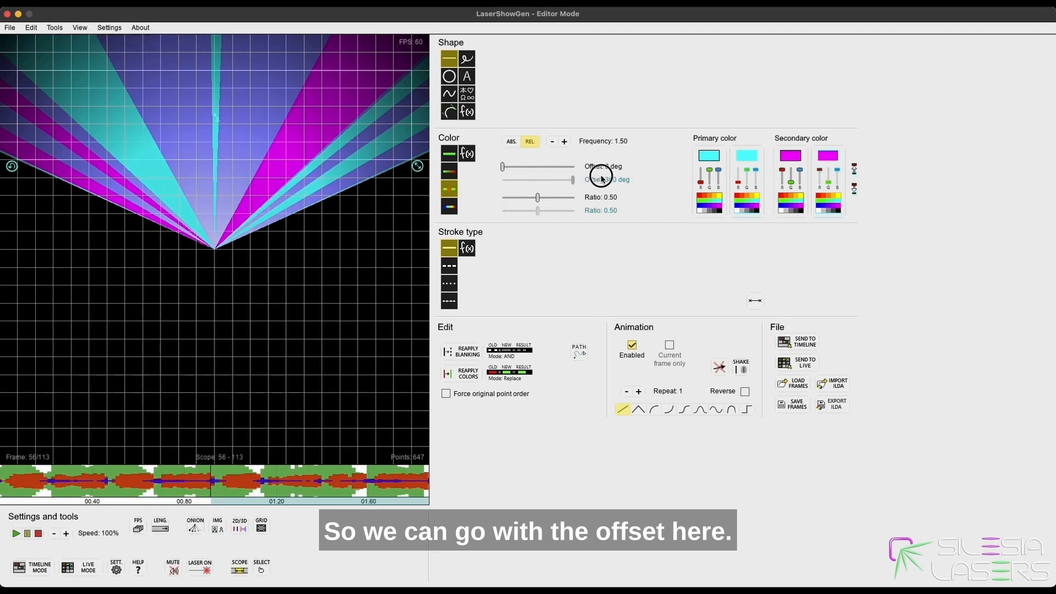
pyautogui.click(463, 373)
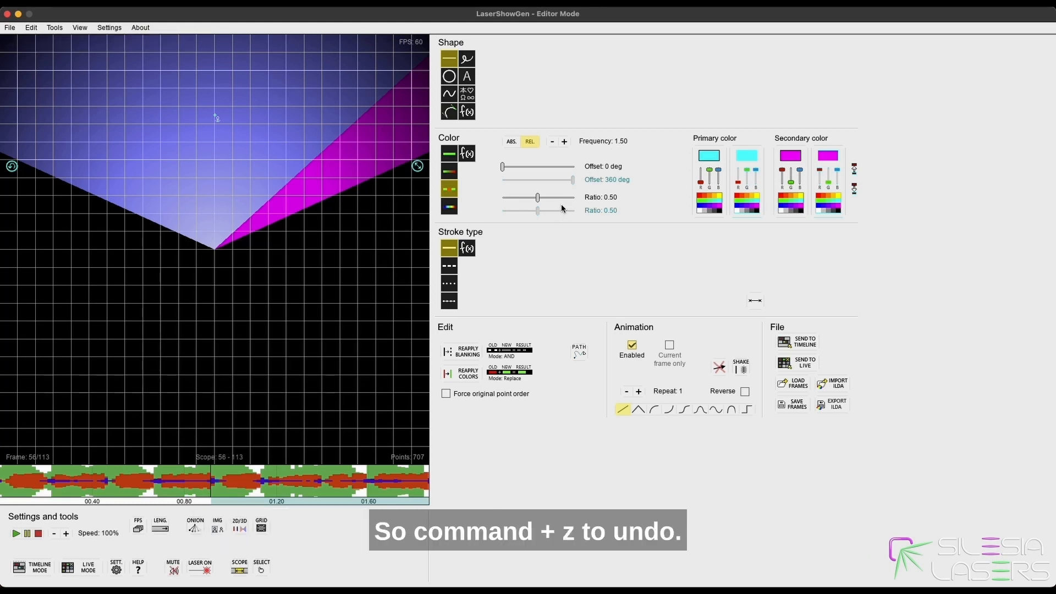
pyautogui.press('super+z')
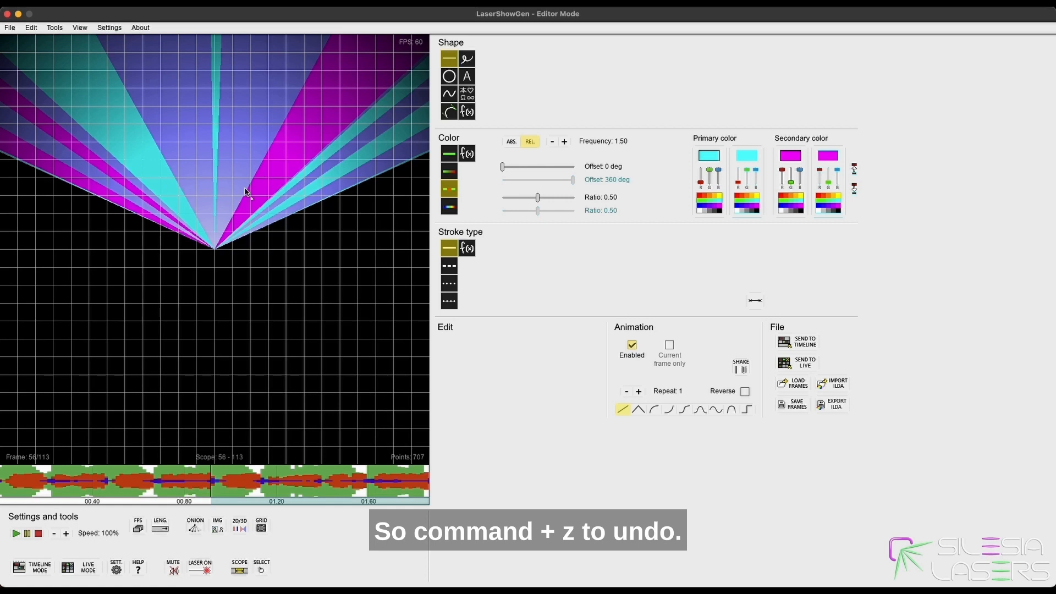
# Raise the color frequency to 11.50 and reapply the colors to the merged rectangle.
pyautogui.click(565, 142)
pyautogui.click(567, 142)
pyautogui.click(566, 142)
pyautogui.click(567, 142)
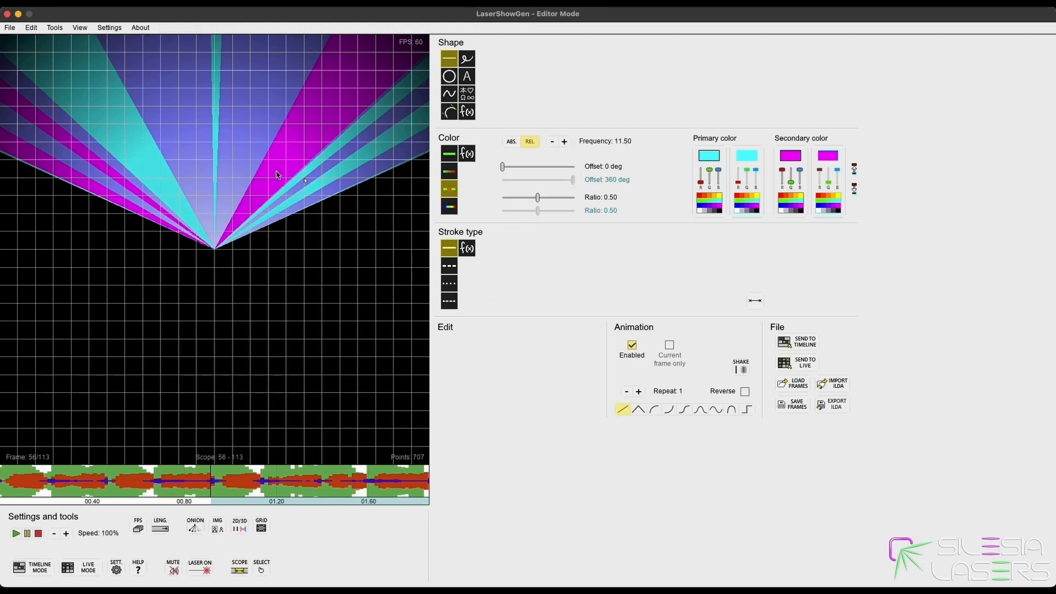
pyautogui.click(258, 152)
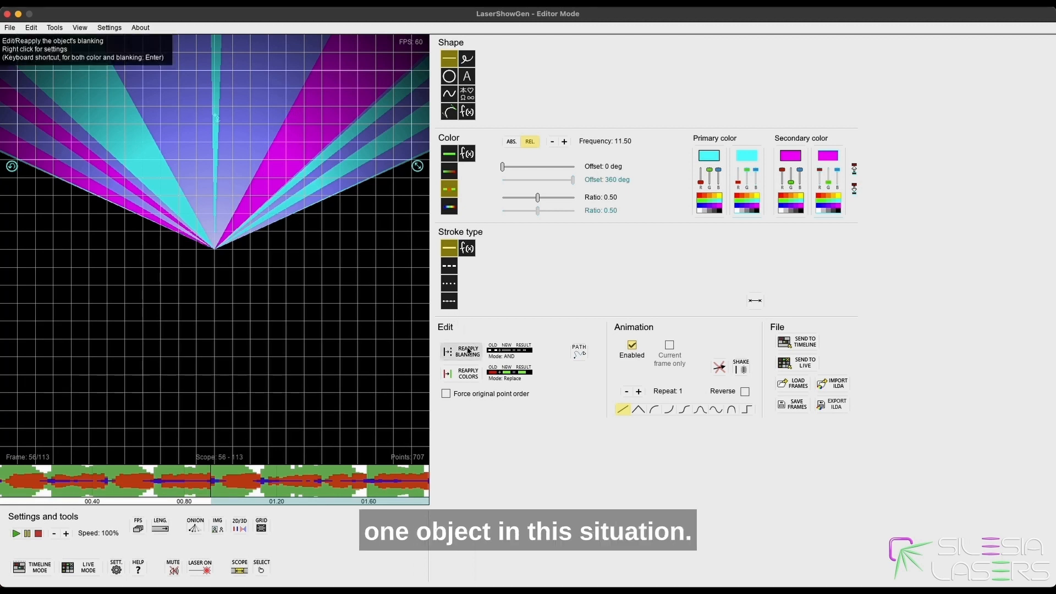
pyautogui.click(463, 377)
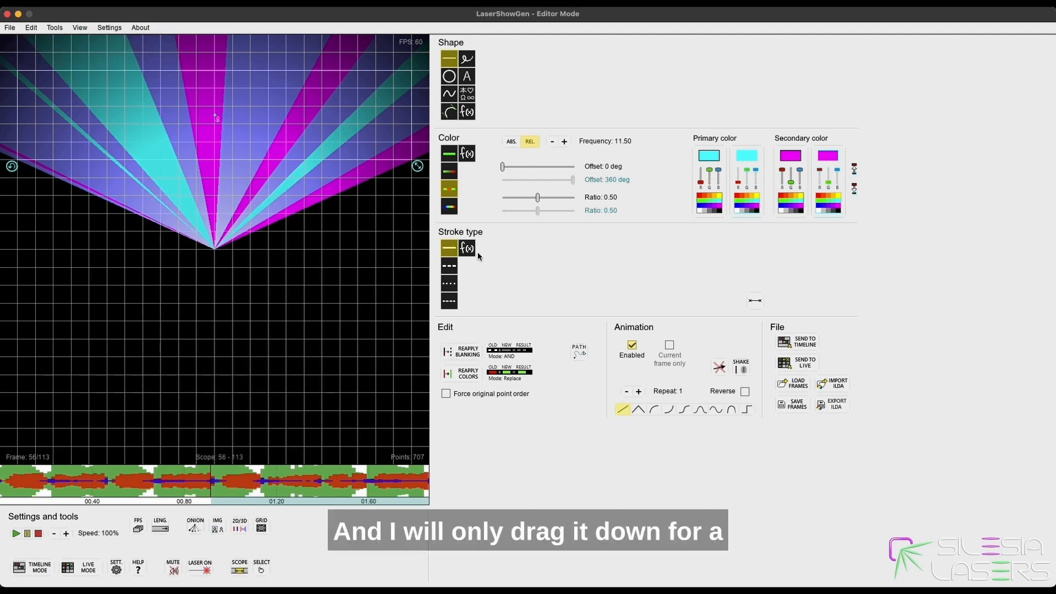
# Try moving the merged rectangle down to the frame's center without animation, move it back up, and re-enable animation.
pyautogui.click(632, 354)
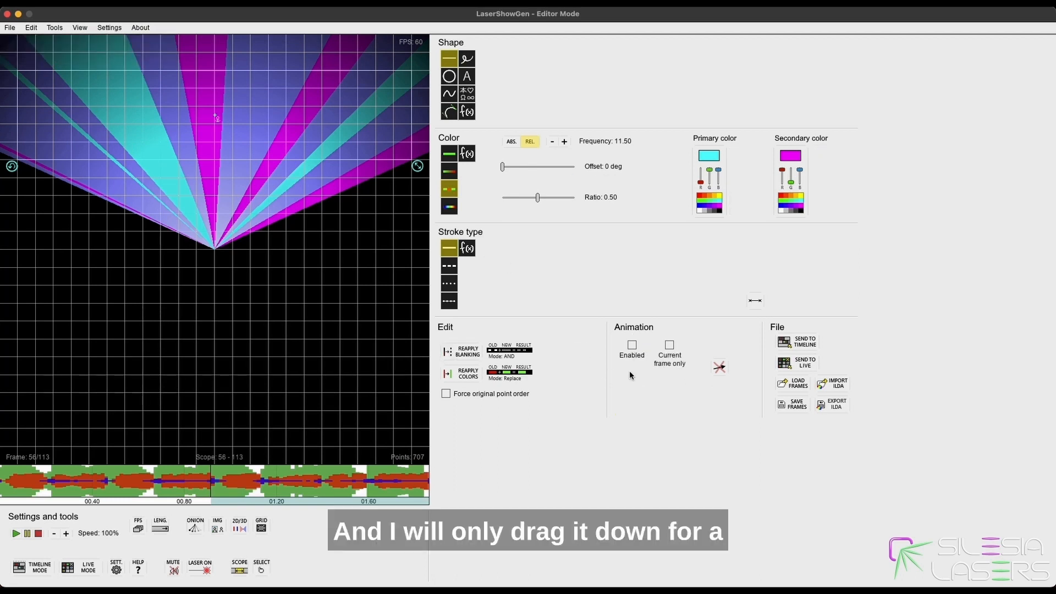
pyautogui.moveTo(248, 118); pyautogui.dragTo(248, 254)
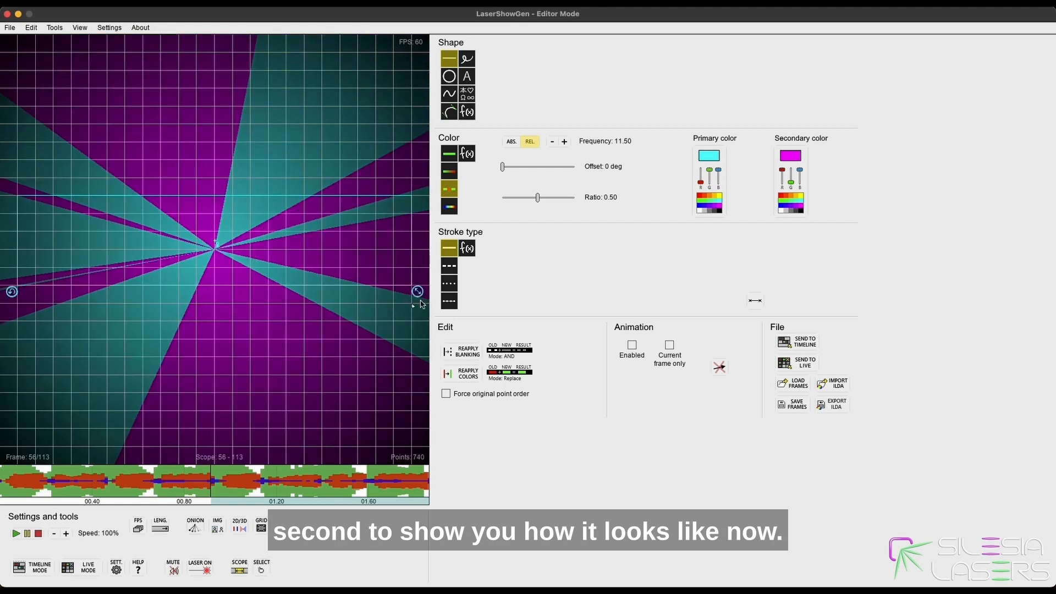
pyautogui.moveTo(246, 266); pyautogui.dragTo(257, 168)
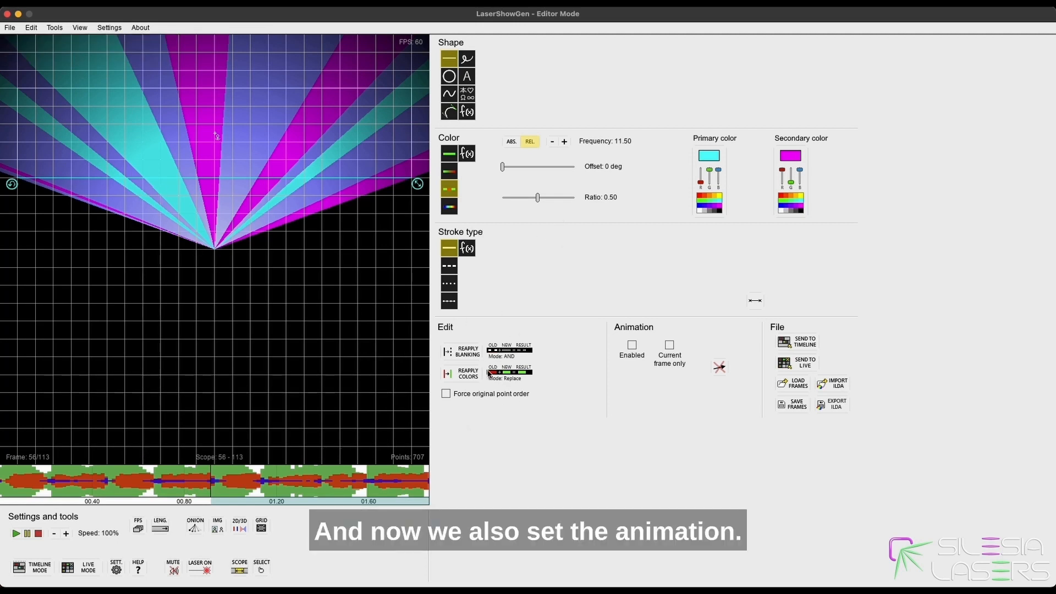
pyautogui.click(632, 345)
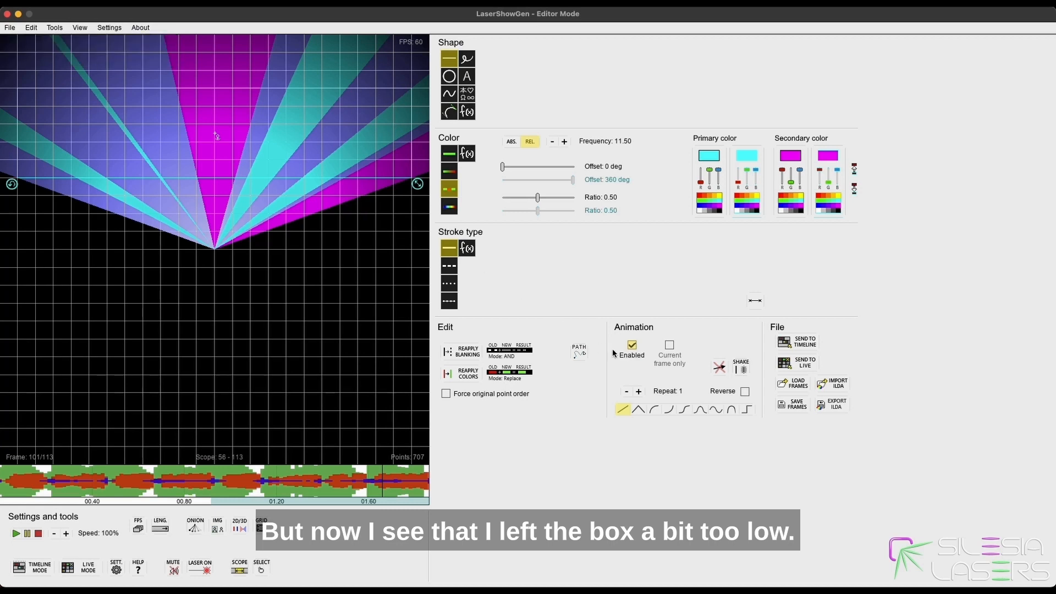
# Shift the merged rectangle up about one grid square with animation disabled, and re-enable animation.
pyautogui.click(631, 347)
pyautogui.moveTo(332, 168); pyautogui.dragTo(333, 150)
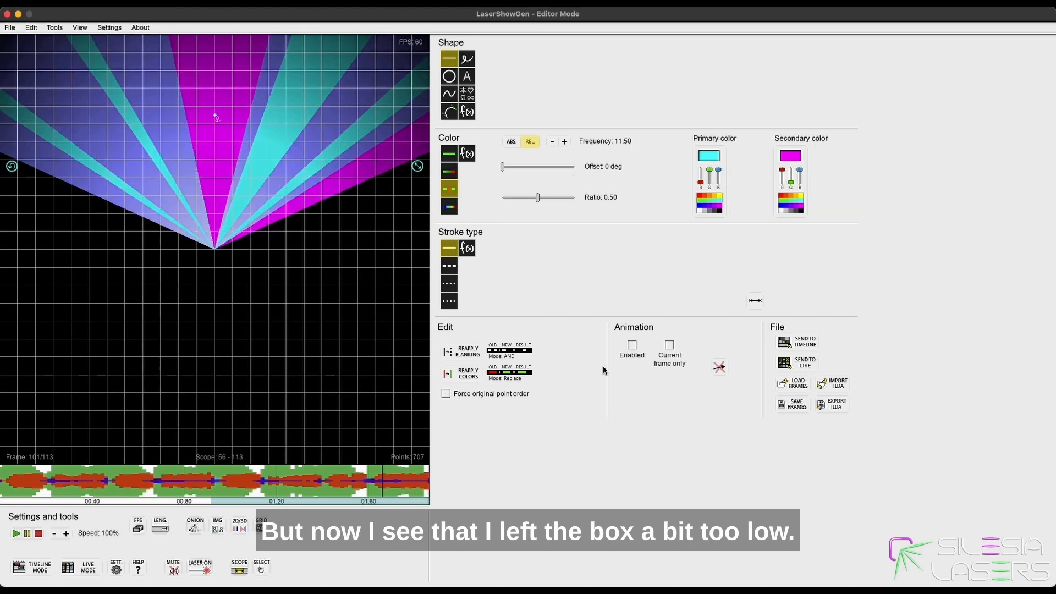
pyautogui.click(632, 345)
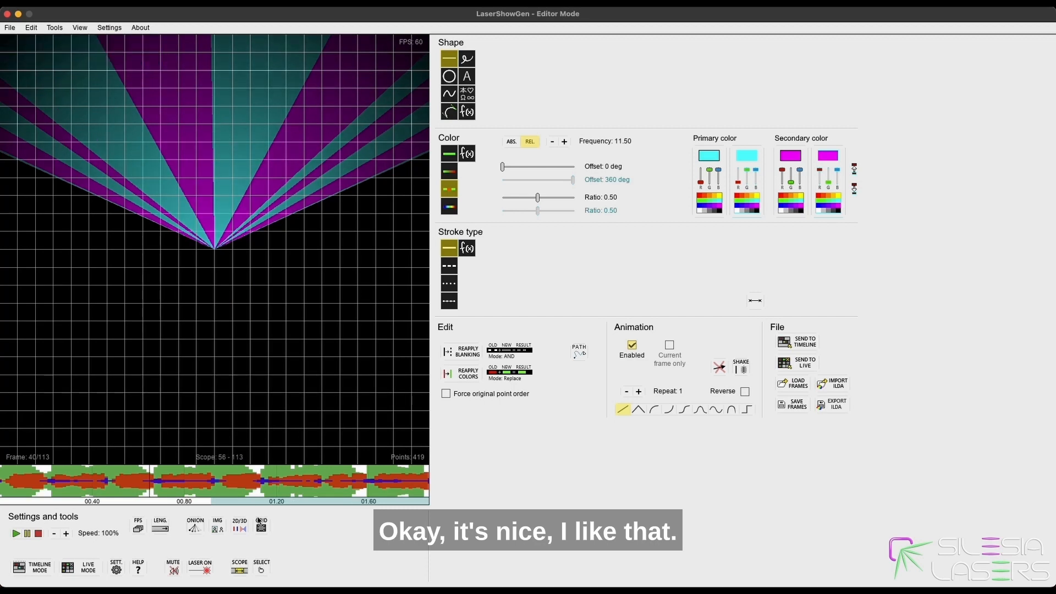
# Reset the editing scope to all frames, and play the music following the placed animation in Timeline Mode.
pyautogui.keyDown('shift'); pyautogui.click(231, 477); pyautogui.keyUp('shift')
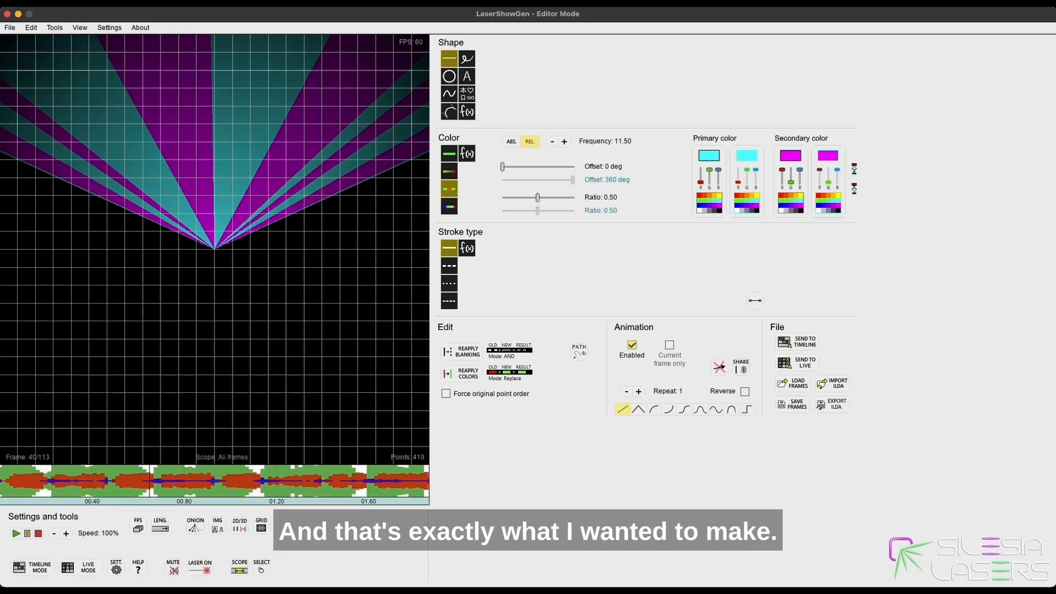
pyautogui.click(31, 567)
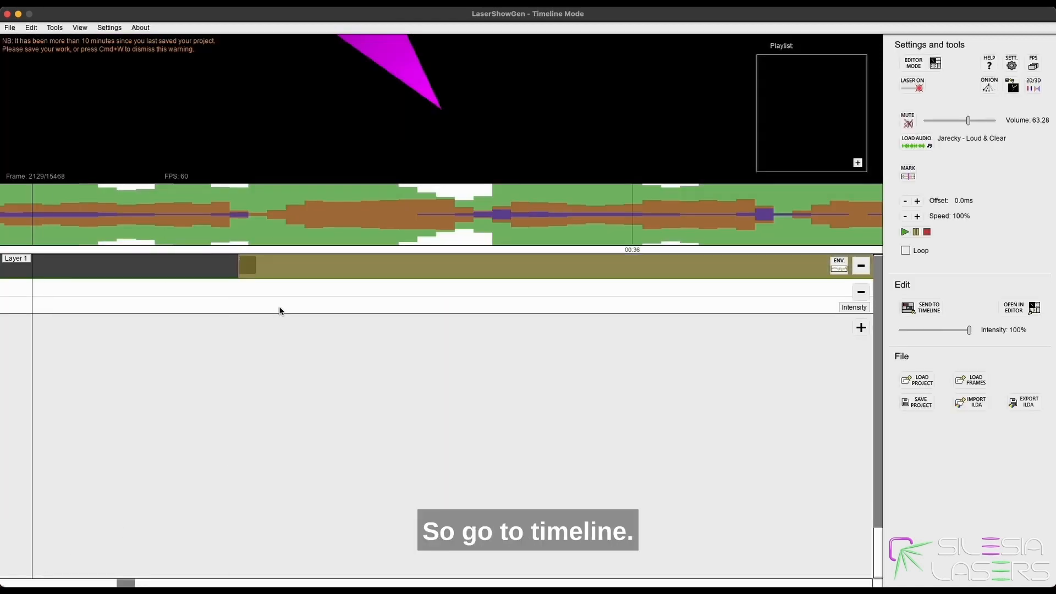
pyautogui.scroll(-2, 279, 309)
pyautogui.click(297, 236)
pyautogui.press('space')
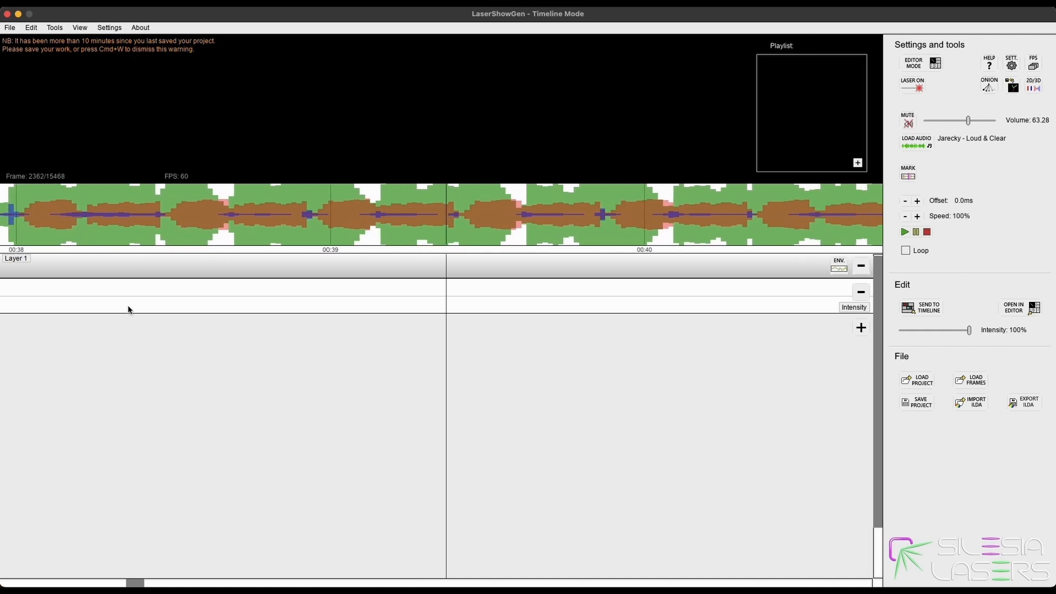
pyautogui.click(204, 333)
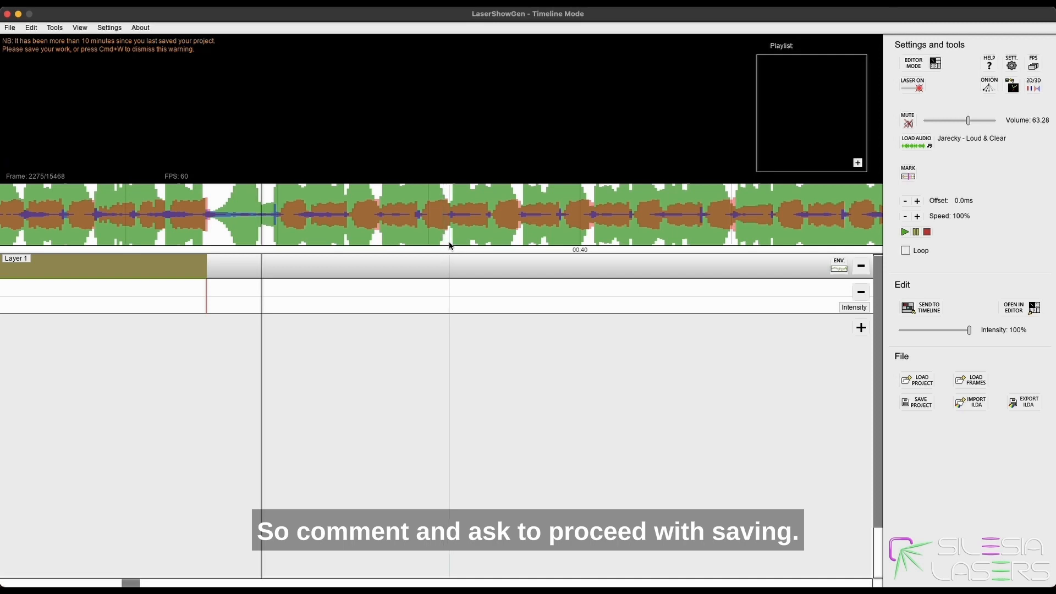
# Save the timeline project.
pyautogui.click(460, 229)
pyautogui.press('super+s')
pyautogui.press('Return')
# Set the playback position to the end of the last object on Layer 1 and play from there.
pyautogui.moveTo(381, 232); pyautogui.dragTo(549, 324)
pyautogui.click(378, 242)
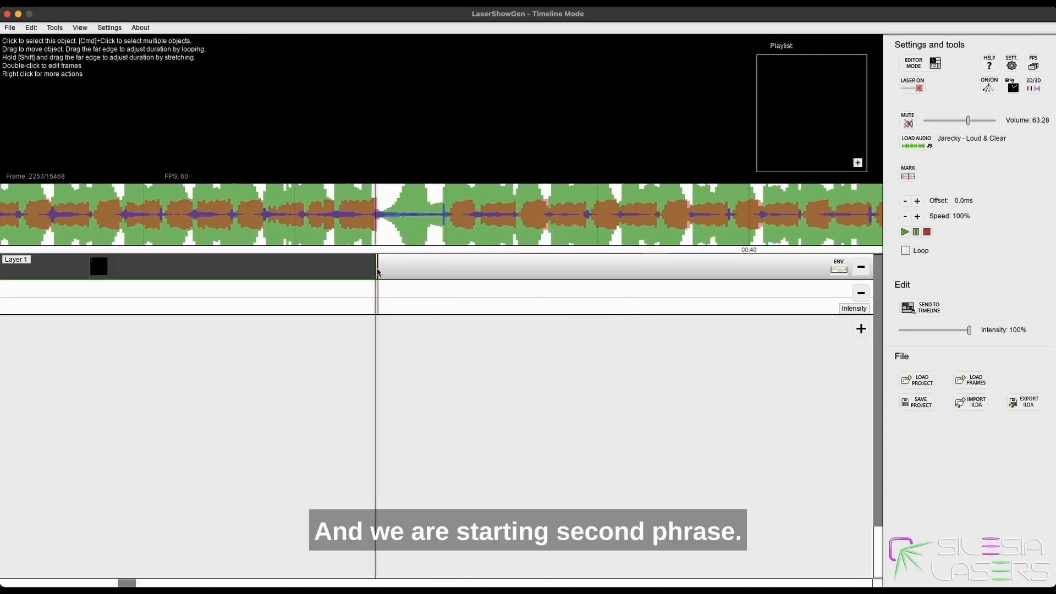
pyautogui.scroll(8, 378, 274)
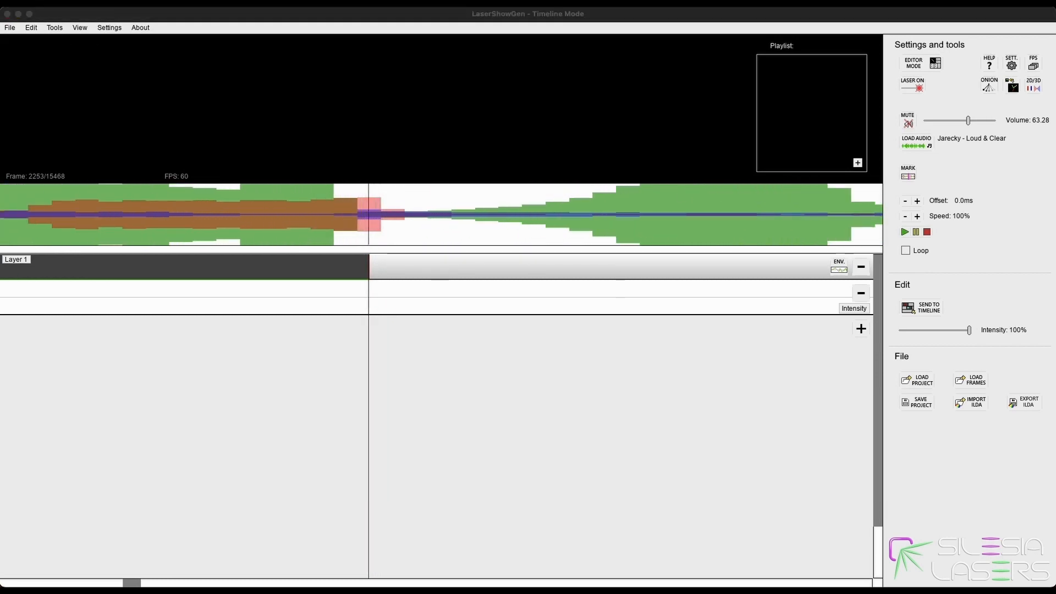
pyautogui.click(363, 230)
pyautogui.press('space')
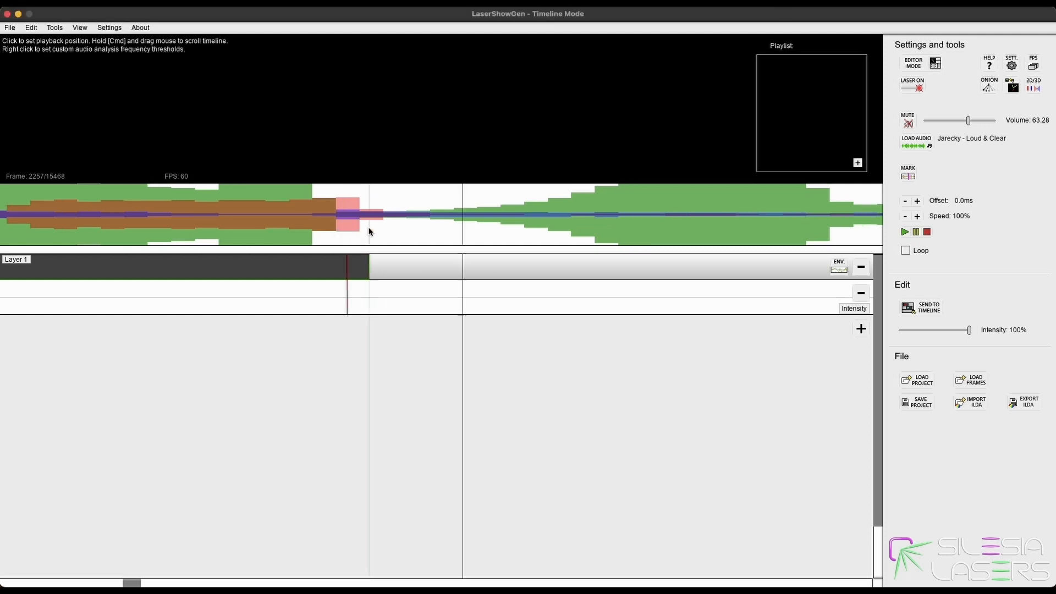
# Listen through the second music phrase and return the playback position to the phrase's start.
pyautogui.scroll(-3, 381, 303)
pyautogui.scroll(-5, 381, 303)
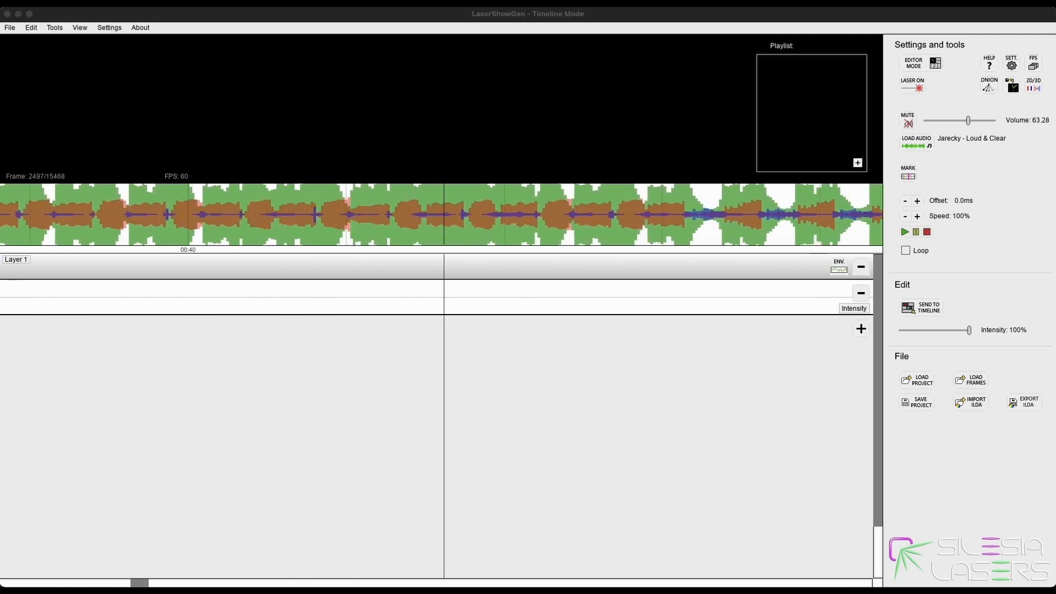
pyautogui.click(401, 220)
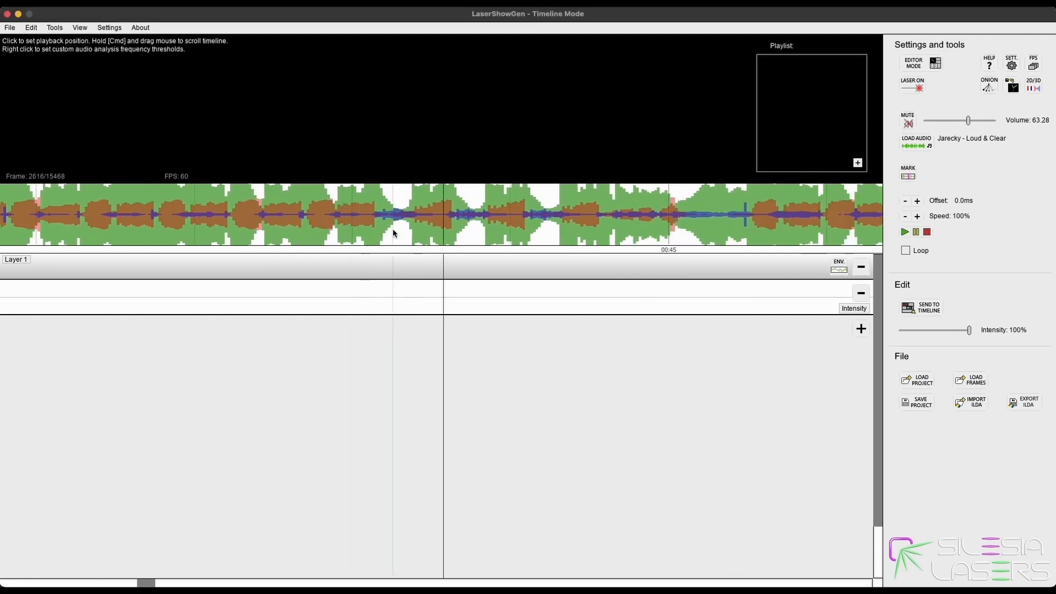
pyautogui.scroll(-4, 364, 286)
pyautogui.click(239, 237)
# Switch to Editor Mode and create a new file, discarding the frames in the editor.
pyautogui.press('Tab')
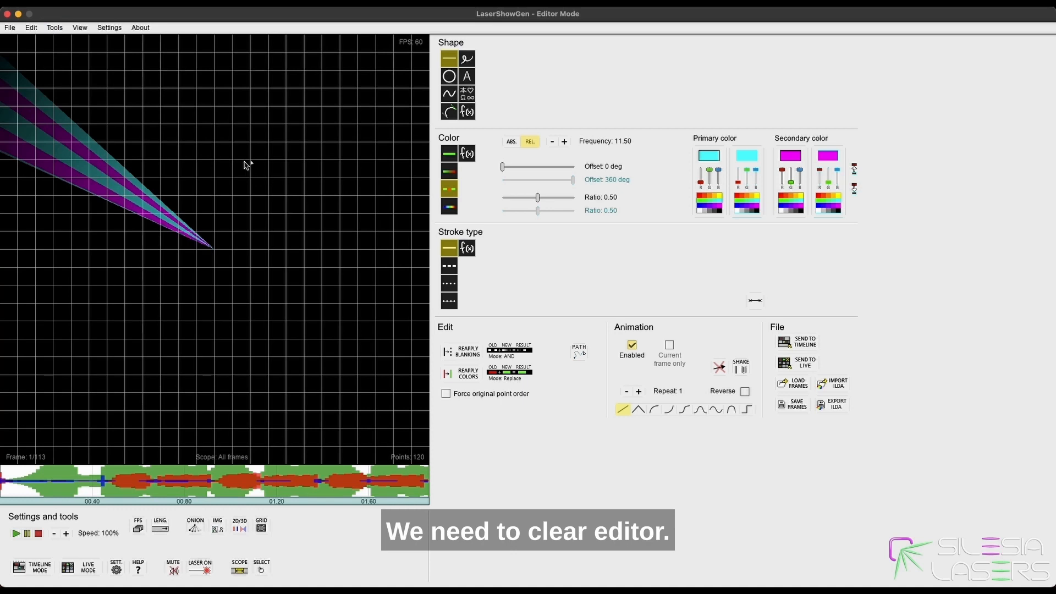
pyautogui.click(10, 28)
pyautogui.click(28, 42)
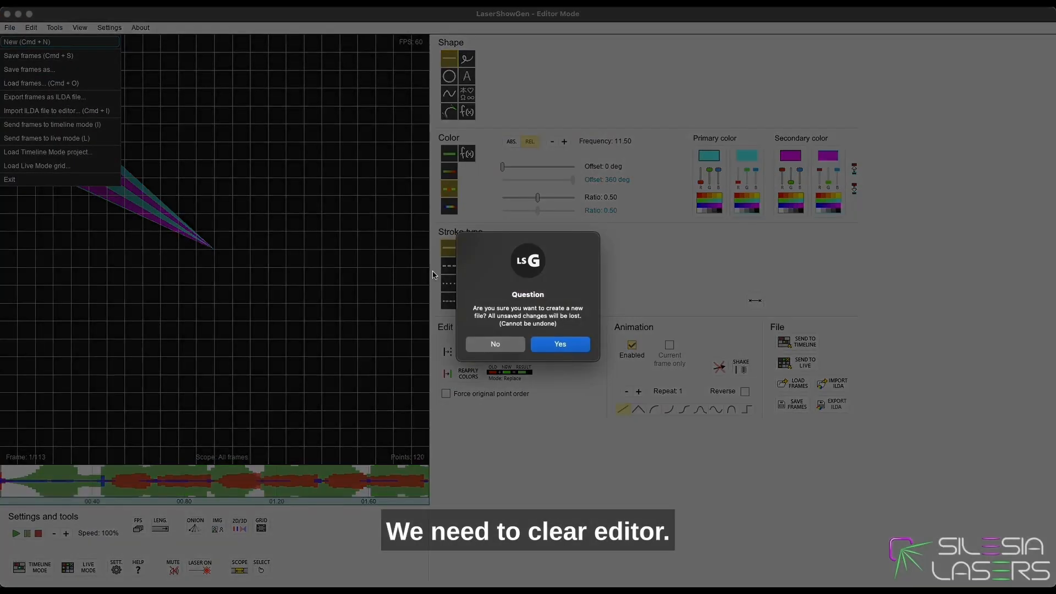
pyautogui.click(561, 345)
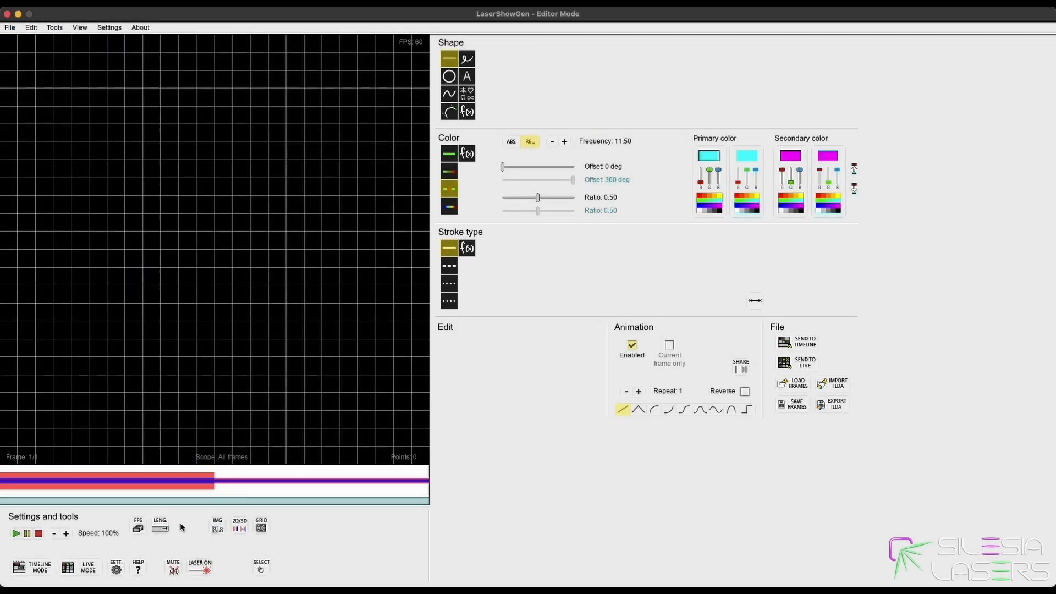
# Set the animation length to 225 frames.
pyautogui.click(163, 525)
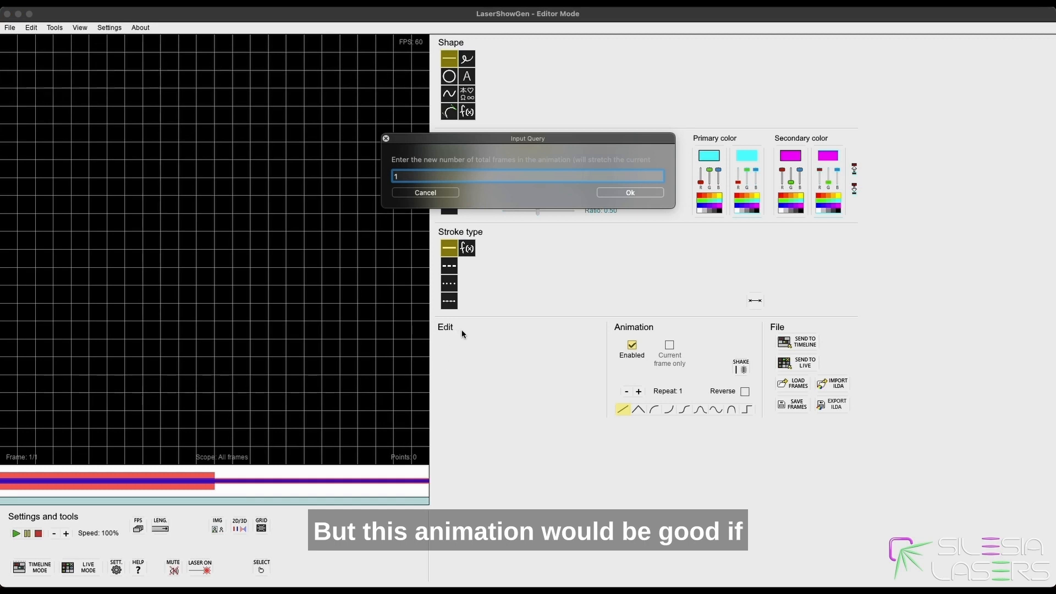
pyautogui.press('BackSpace')
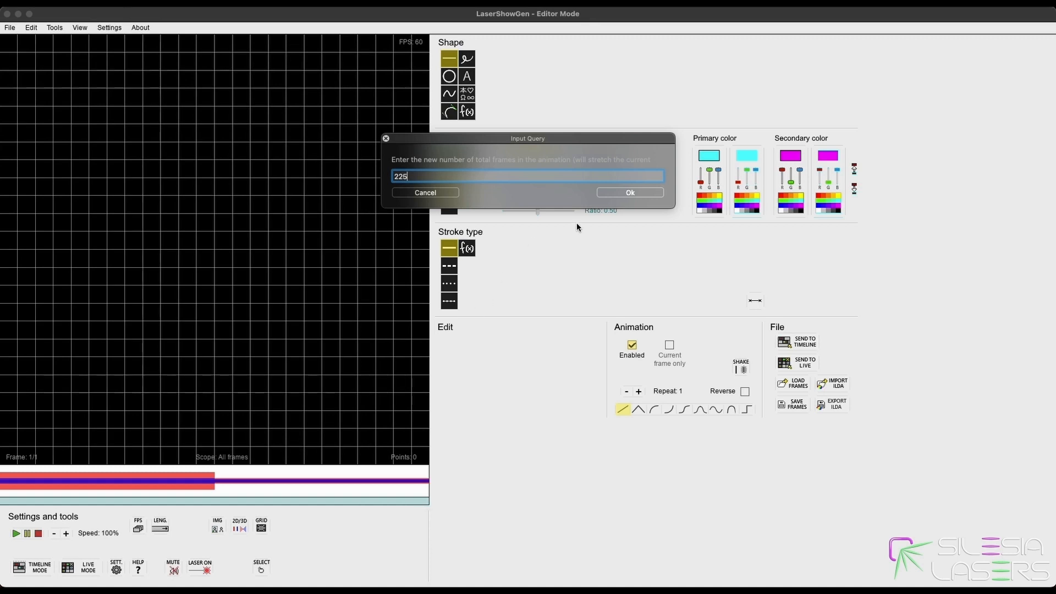
pyautogui.click(607, 193)
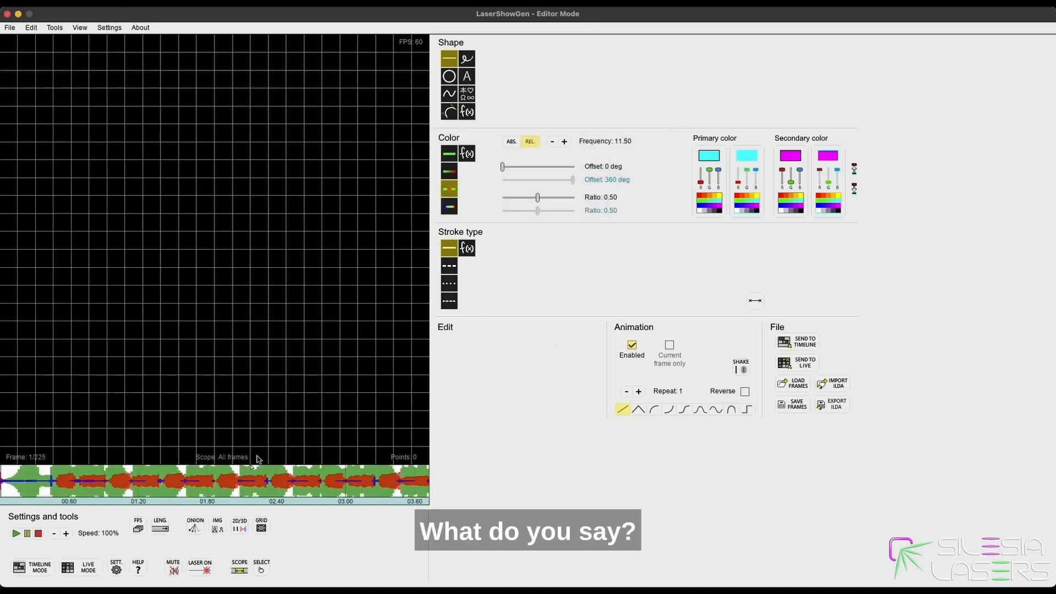
# Play the phrase in the editor, set the editing scope to frames 1–44, and return to the first frame.
pyautogui.press('space')
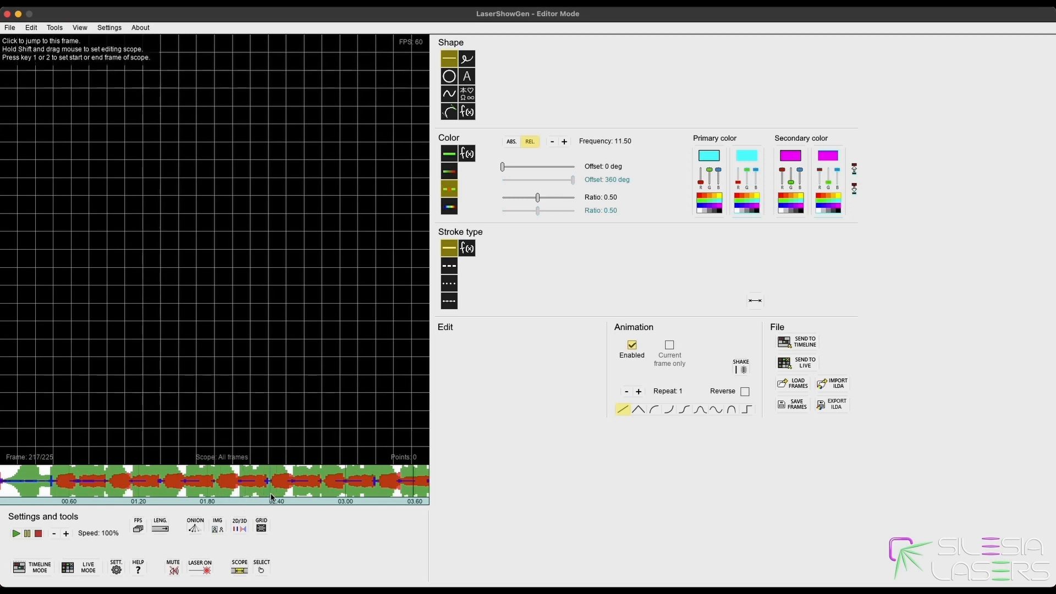
pyautogui.click(43, 535)
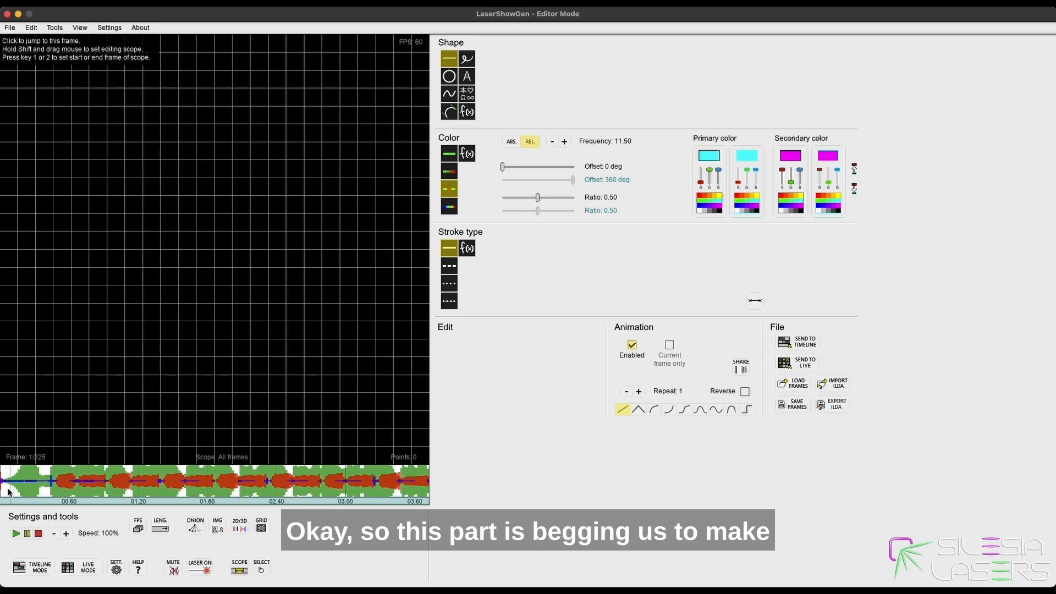
pyautogui.click(44, 486)
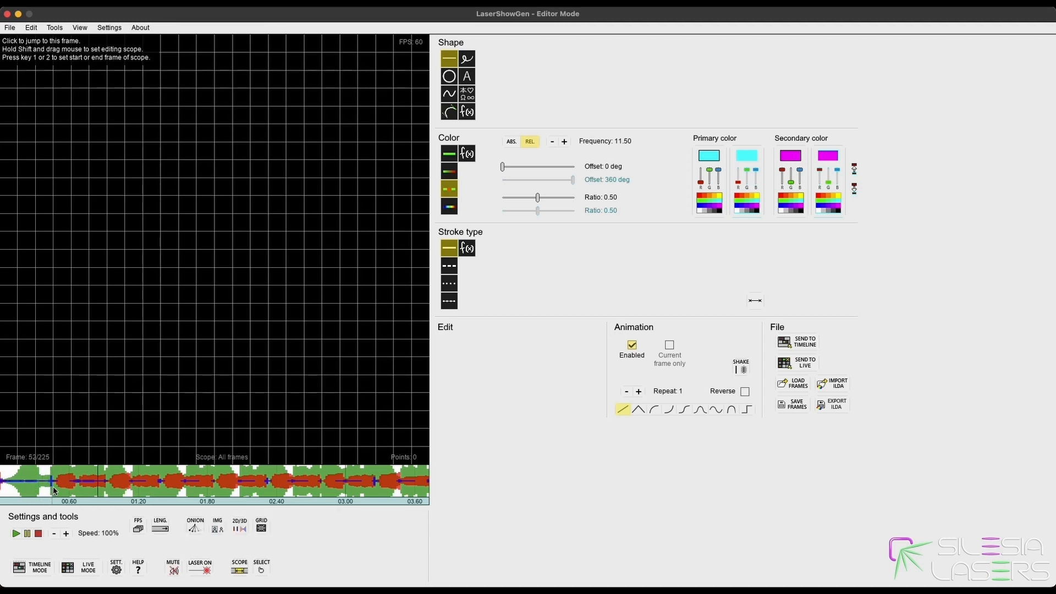
pyautogui.click(82, 482)
pyautogui.press('2')
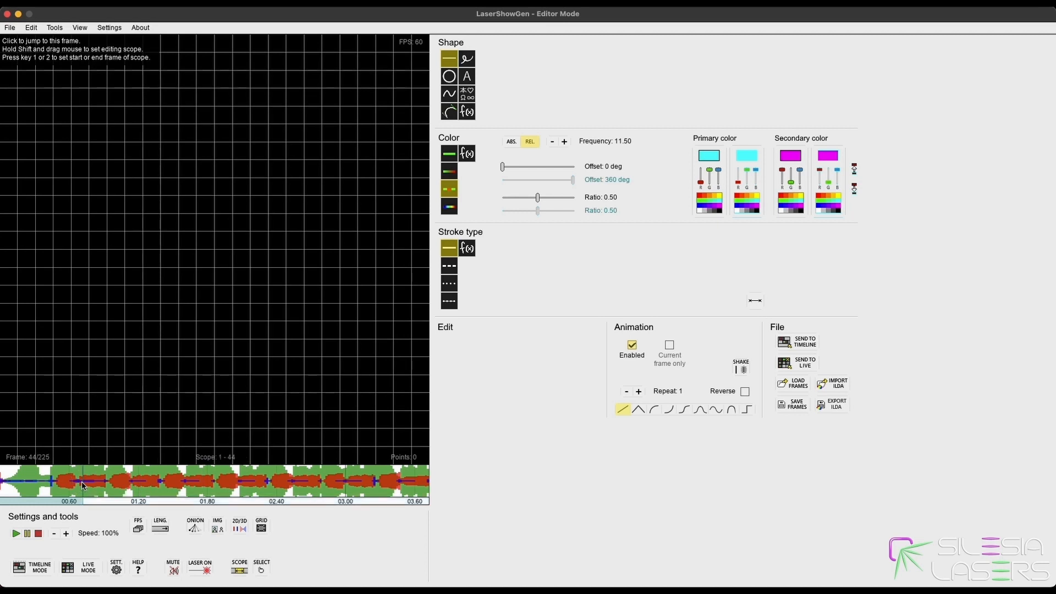
pyautogui.click(7, 482)
pyautogui.click(4, 485)
pyautogui.click(38, 533)
# Switch to a single solid color with red for both primary colors, and enable green dots at the line's ends.
pyautogui.click(449, 154)
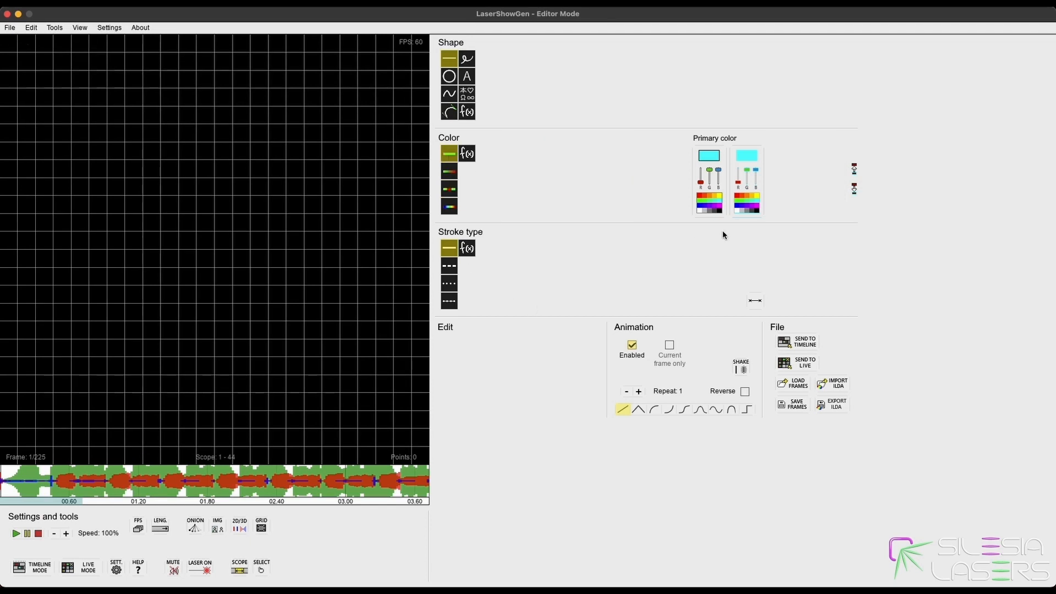
pyautogui.click(700, 195)
pyautogui.click(737, 196)
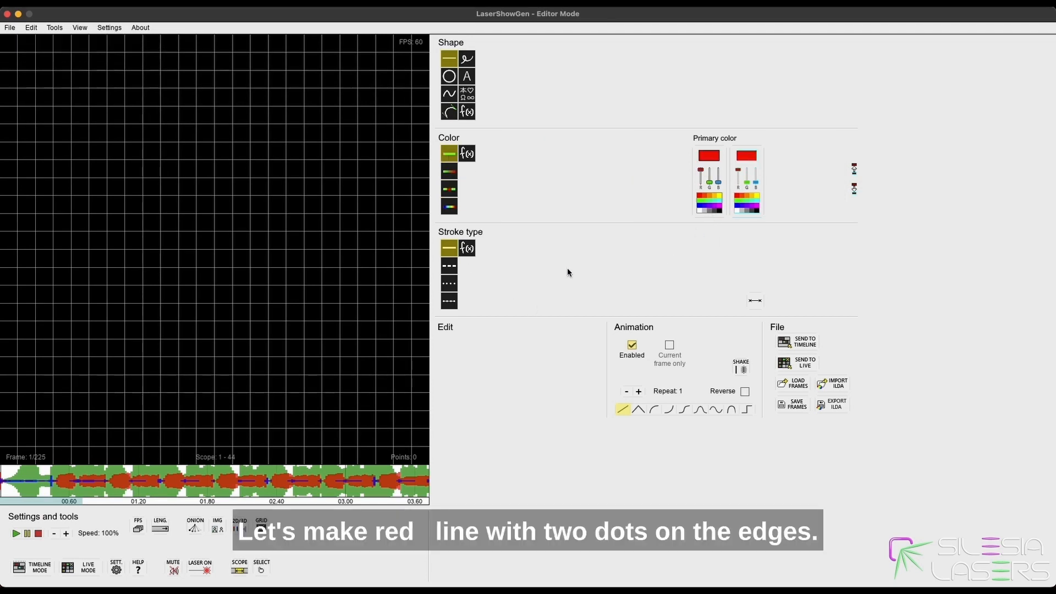
pyautogui.click(755, 301)
pyautogui.click(784, 299)
pyautogui.click(820, 299)
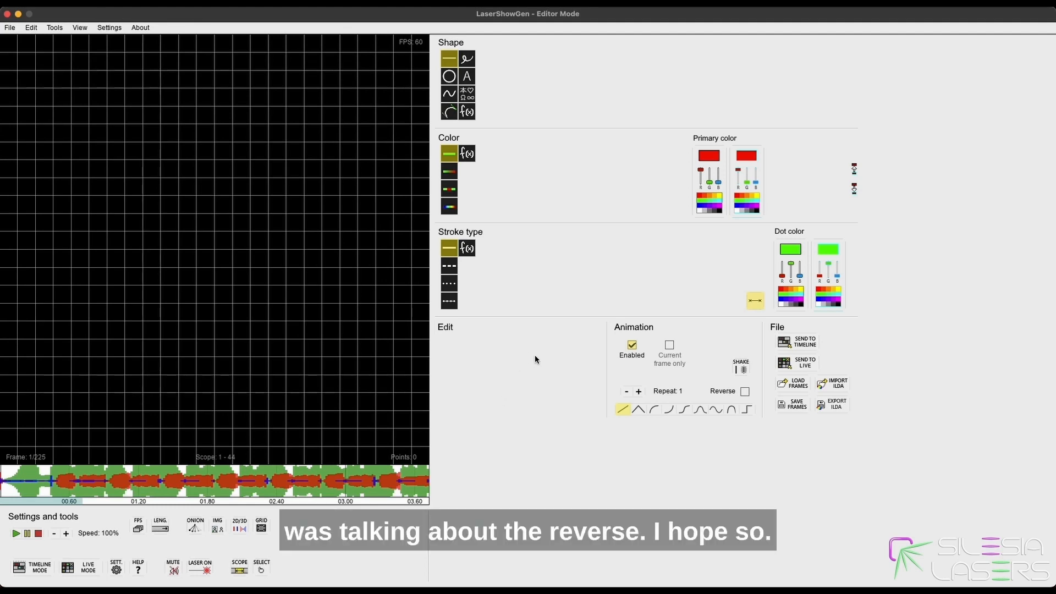
# Try drawing a dot above the frame's center and enlarging it with Reverse off, and delete the dot.
pyautogui.click(745, 393)
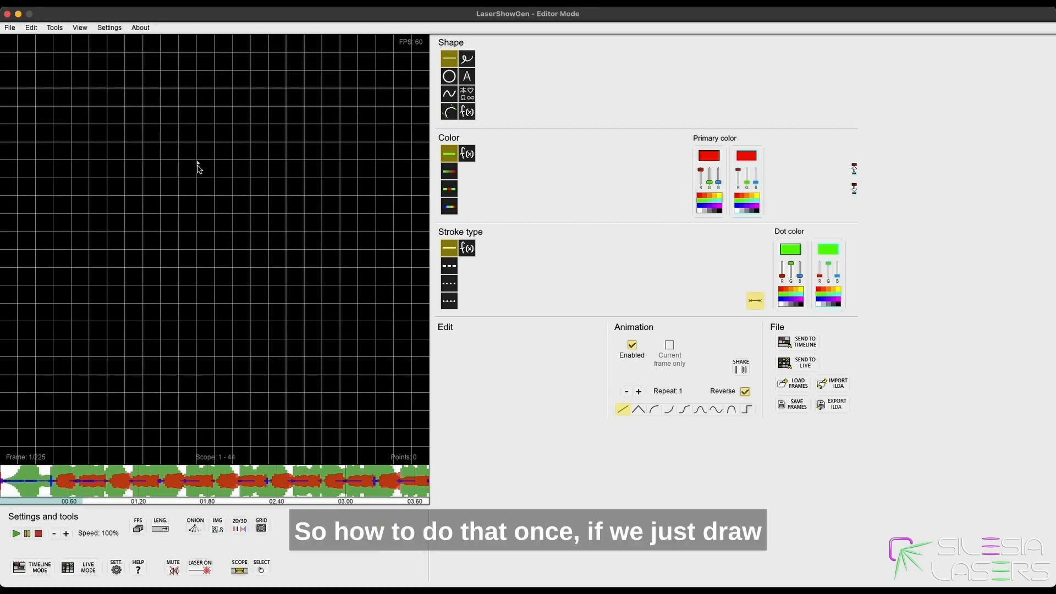
pyautogui.click(750, 394)
pyautogui.click(214, 161)
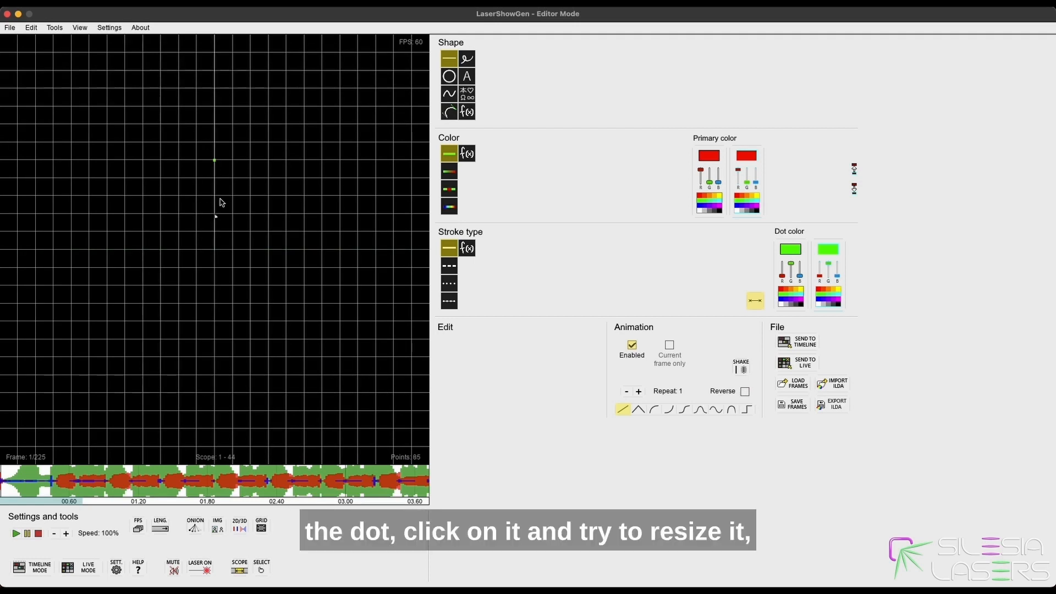
pyautogui.click(215, 164)
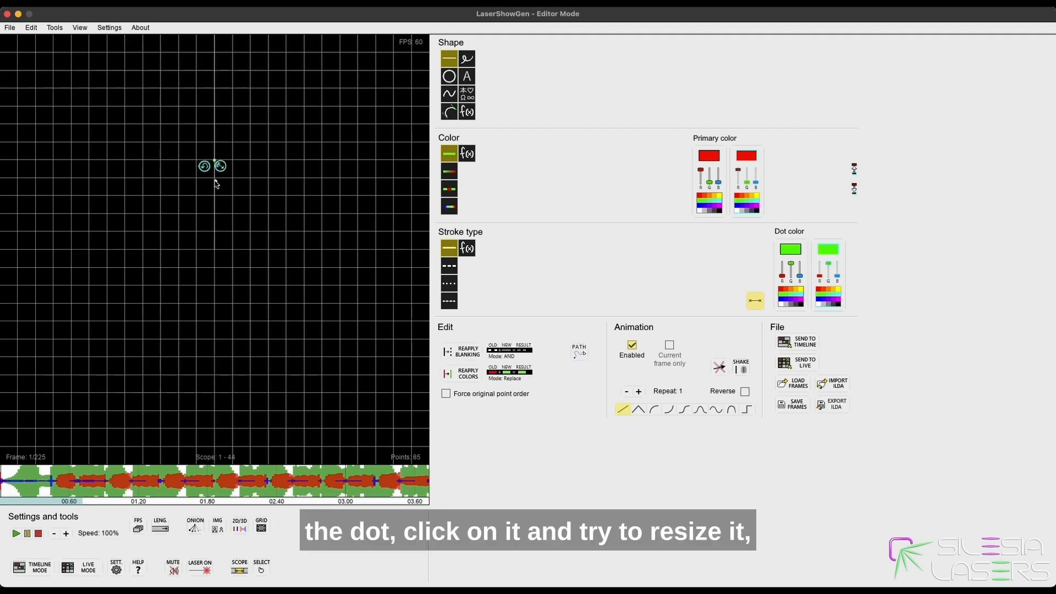
pyautogui.moveTo(221, 167); pyautogui.dragTo(392, 168)
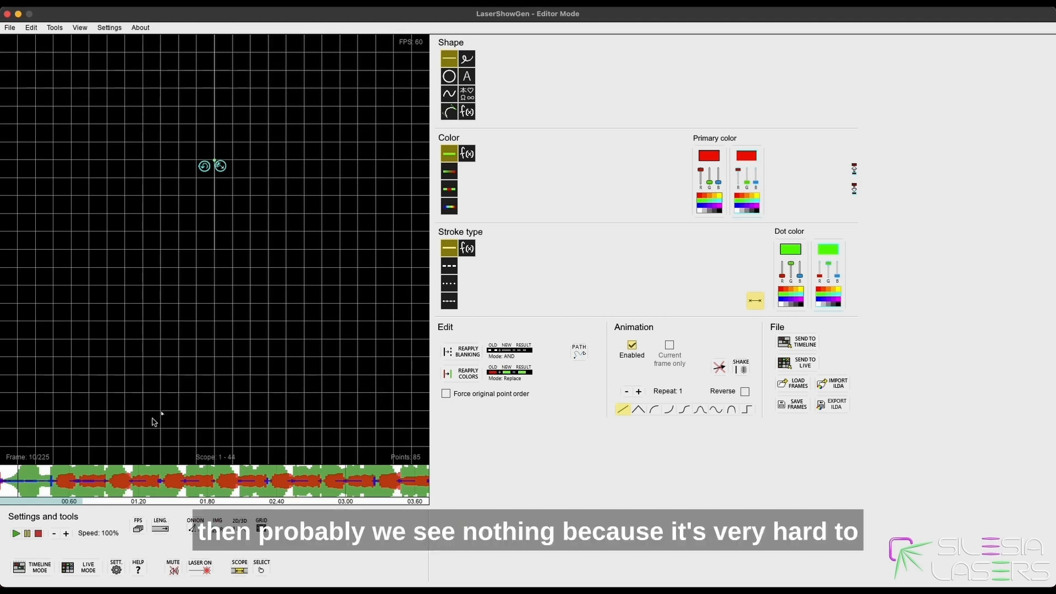
pyautogui.click(26, 480)
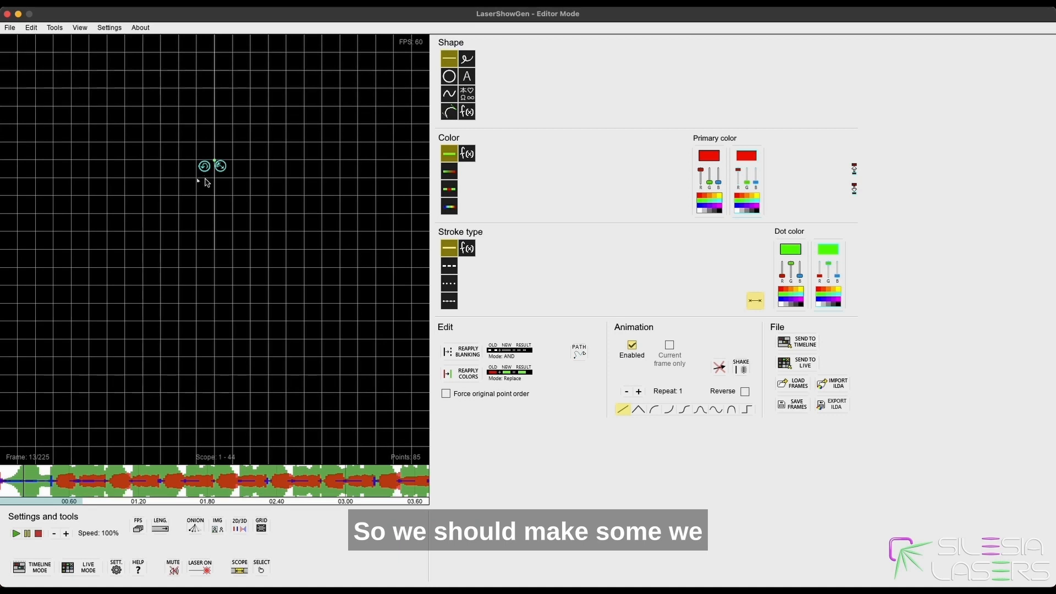
pyautogui.press('Delete')
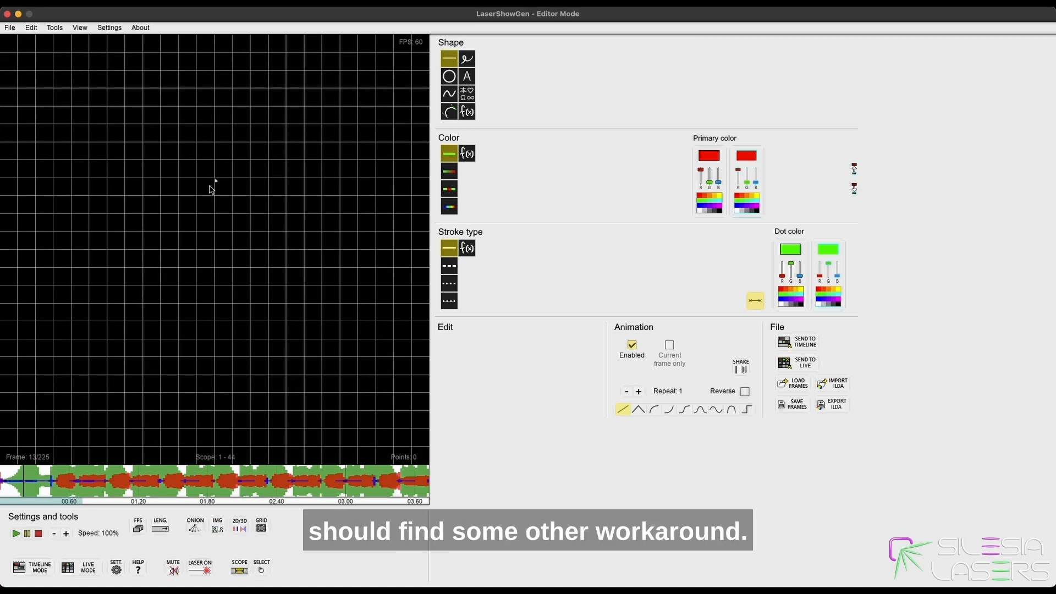
# Draw a nearly full-width red horizontal line above the center and shrink it to a dot with Reverse on, Repeat 2, scope 1–58.
pyautogui.press('Home')
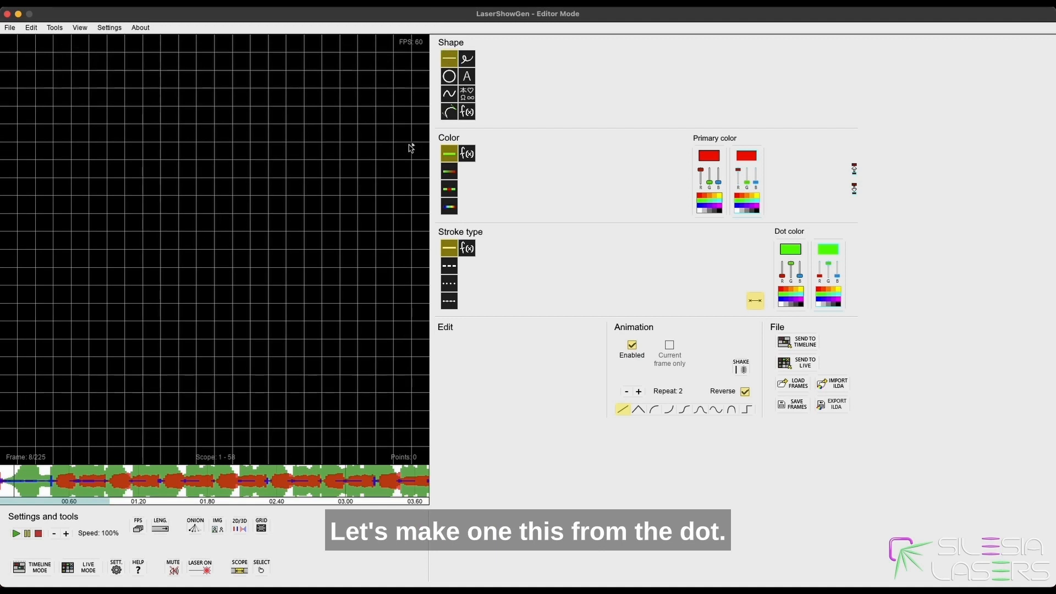
pyautogui.moveTo(412, 142); pyautogui.dragTo(15, 143)
pyautogui.click(177, 143)
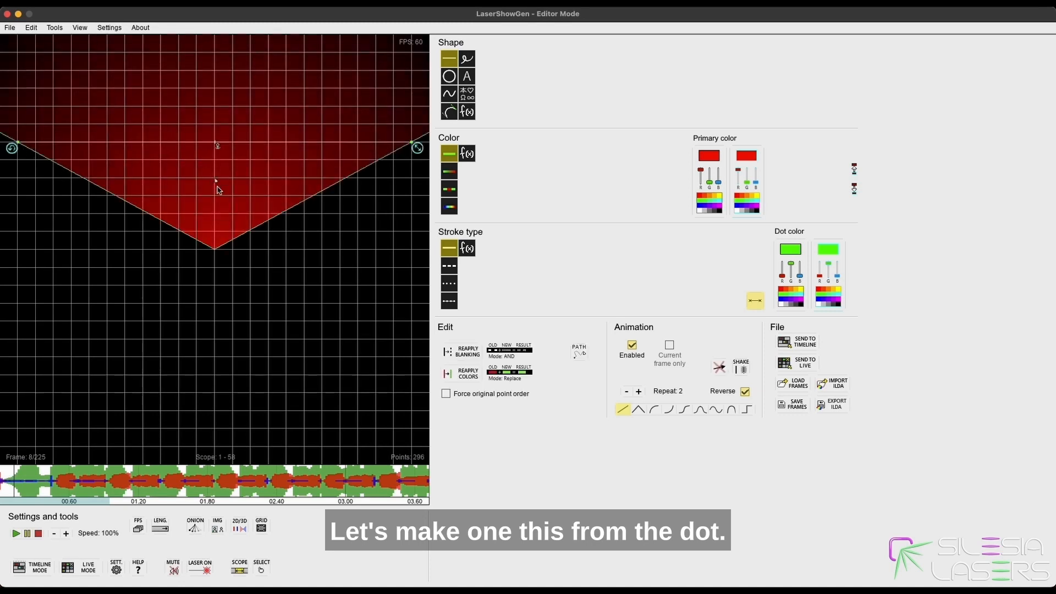
pyautogui.moveTo(415, 157); pyautogui.dragTo(220, 144)
# Play and scrub the resized line's animation from the first frame to check its motion against the music.
pyautogui.click(2, 489)
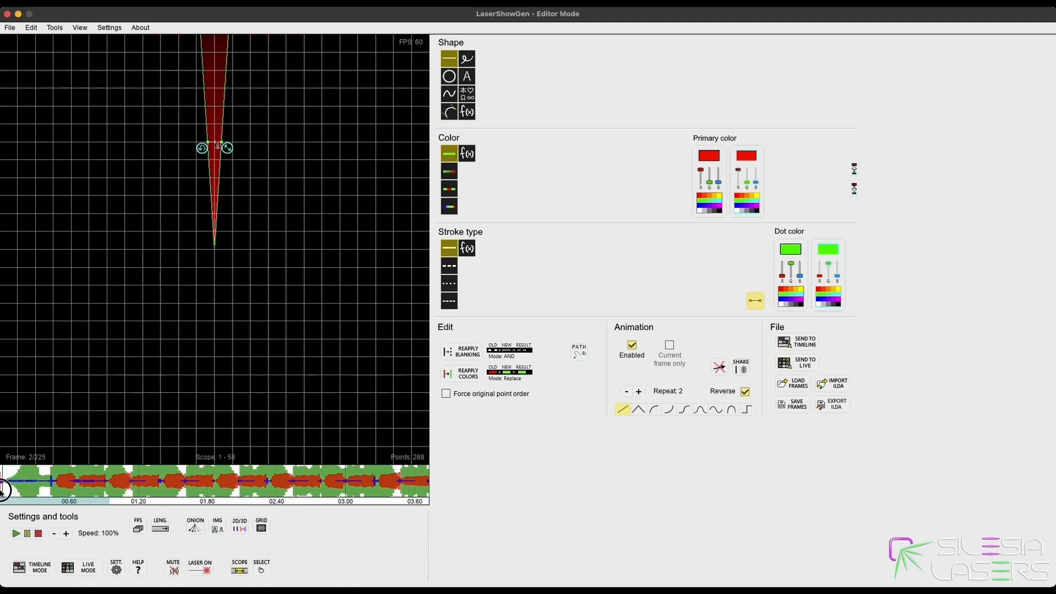
pyautogui.press('space')
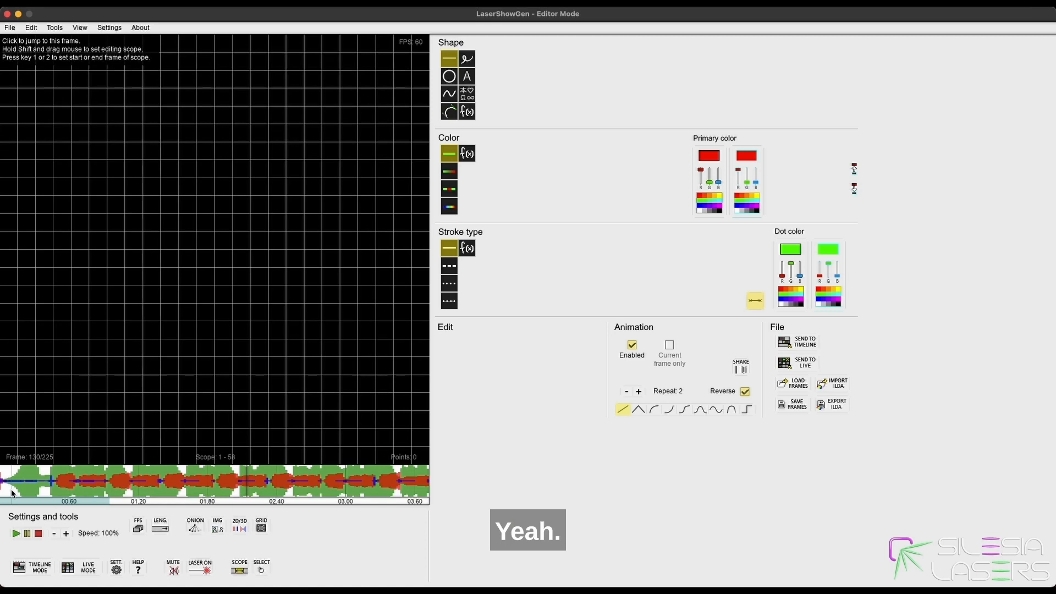
pyautogui.click(3, 488)
pyautogui.moveTo(20, 487); pyautogui.dragTo(25, 484)
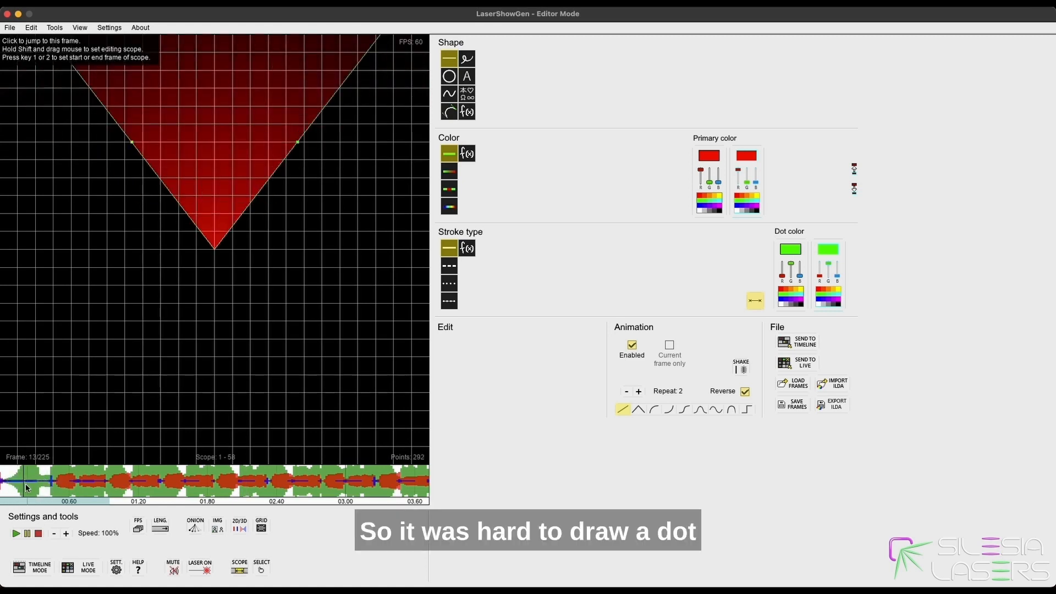
pyautogui.press('Home')
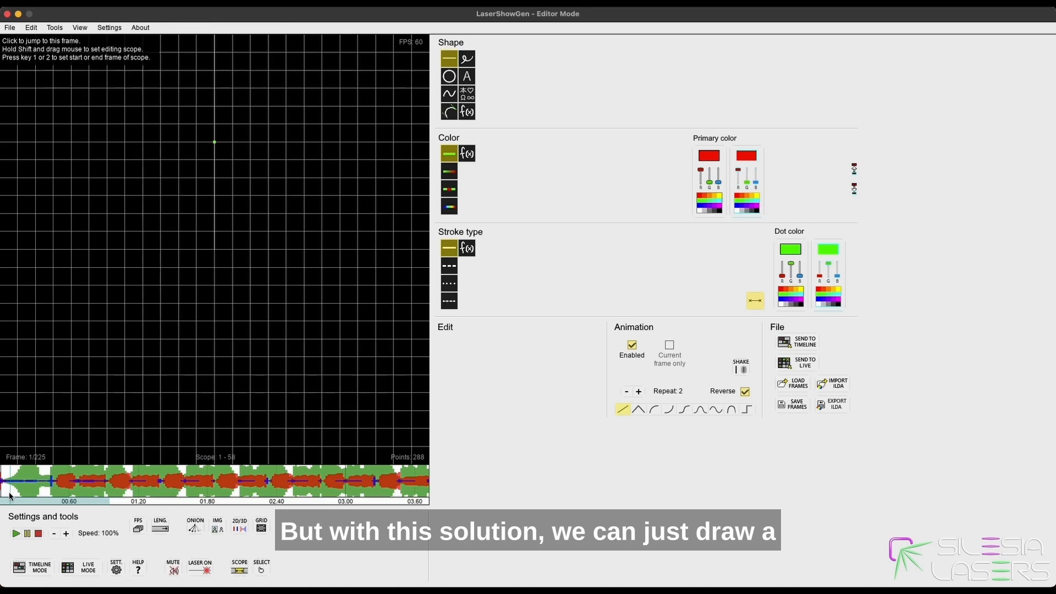
pyautogui.press('space')
pyautogui.press('space')
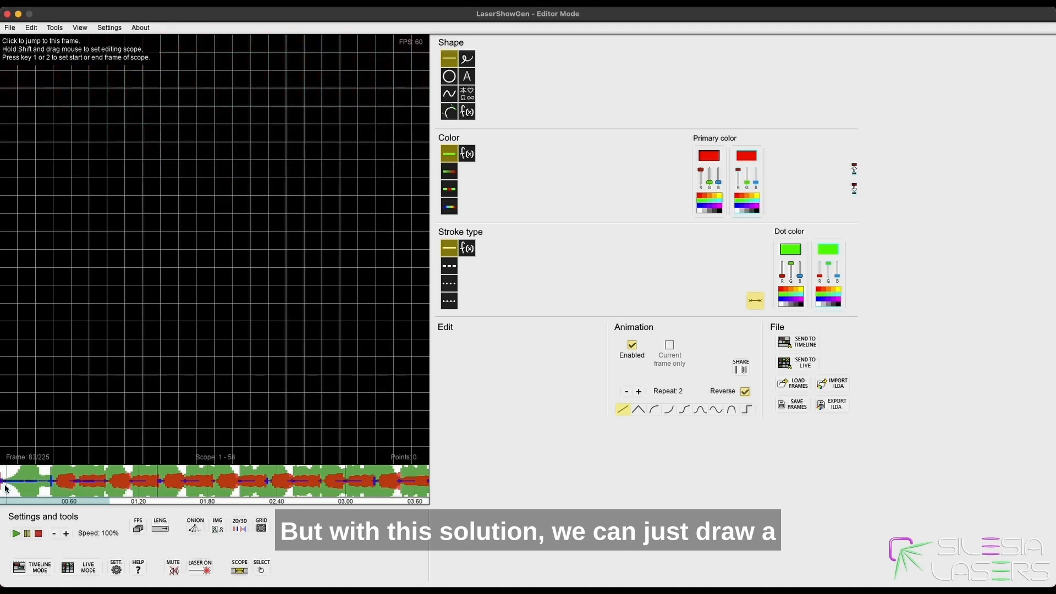
# Check the red line's reversed shrinking motion around the middle of its scope by scrubbing and playing it.
pyautogui.click(48, 483)
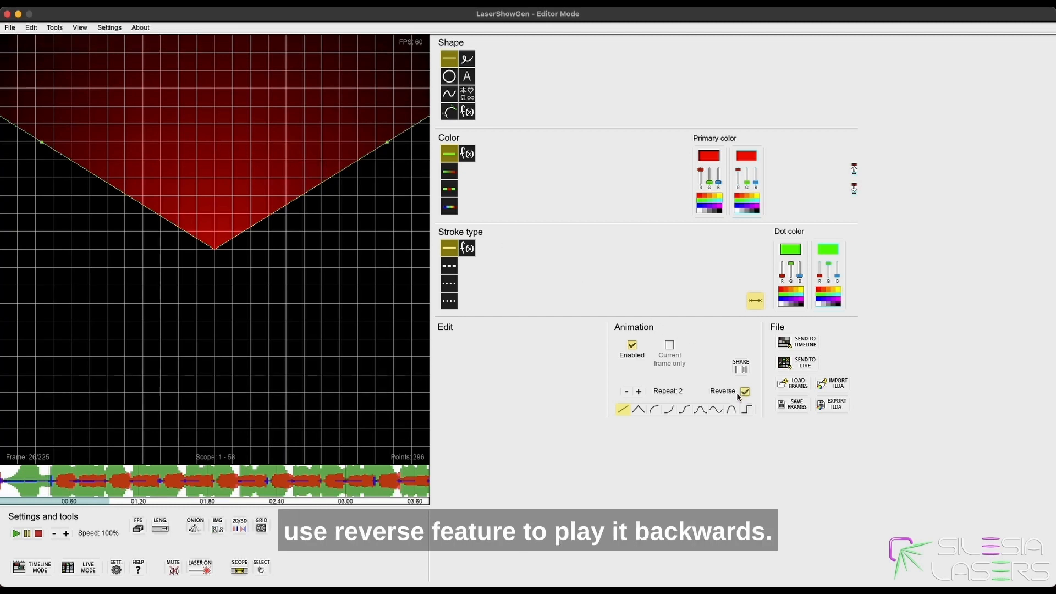
pyautogui.moveTo(57, 480); pyautogui.dragTo(40, 483)
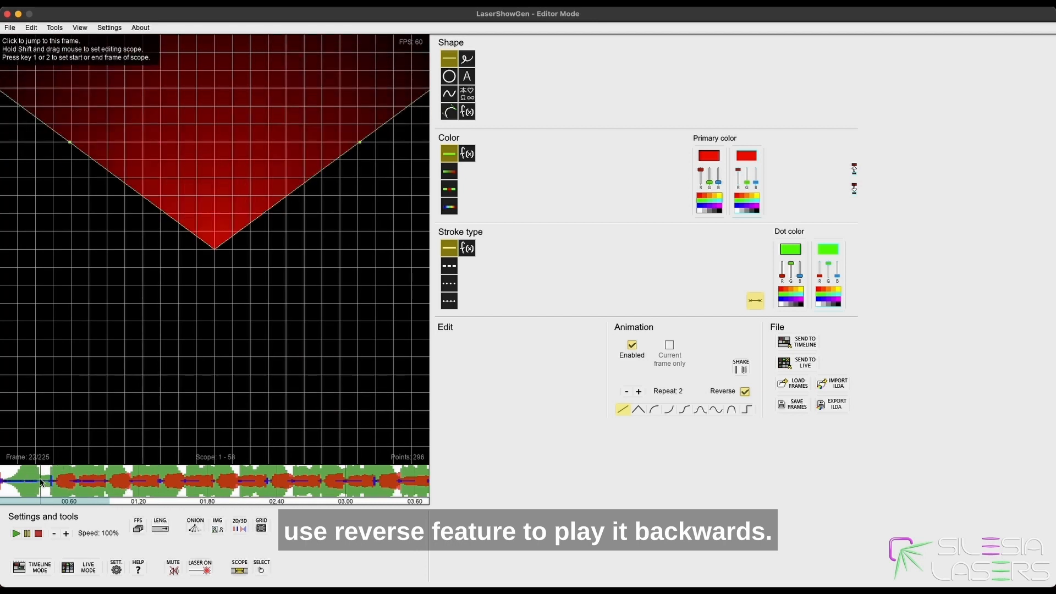
pyautogui.press('space')
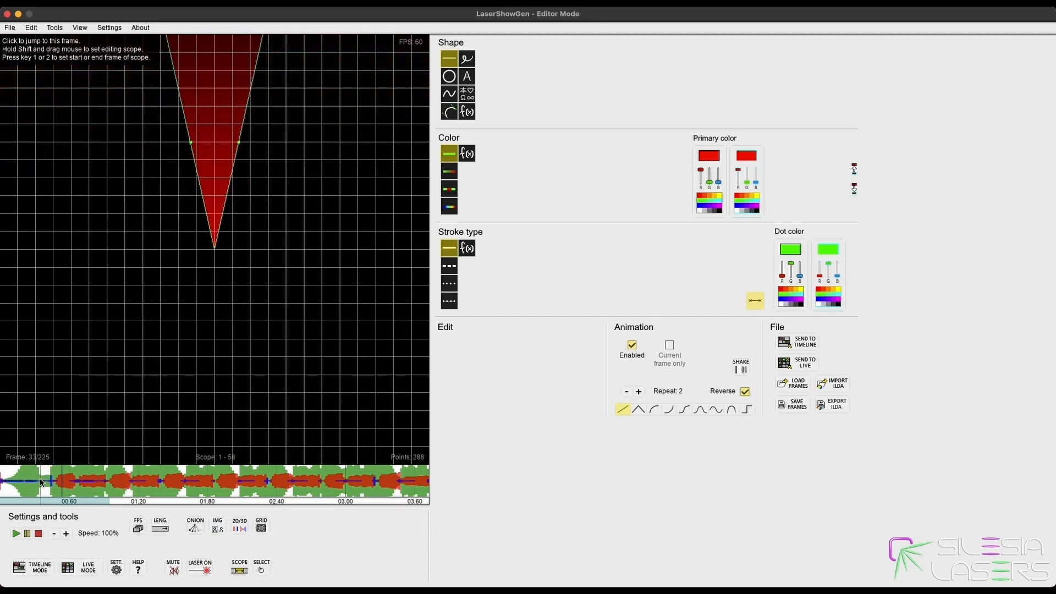
# Find the first empty frame after the red line's animation and set the editing scope to 59–225.
pyautogui.click(110, 483)
pyautogui.click(108, 483)
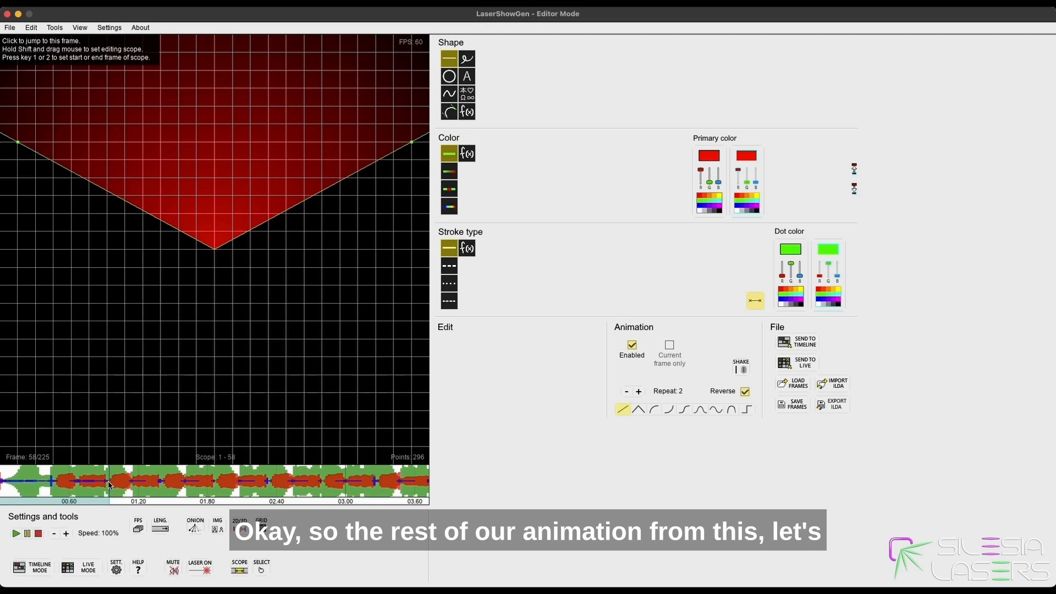
pyautogui.moveTo(106, 480); pyautogui.dragTo(432, 481)
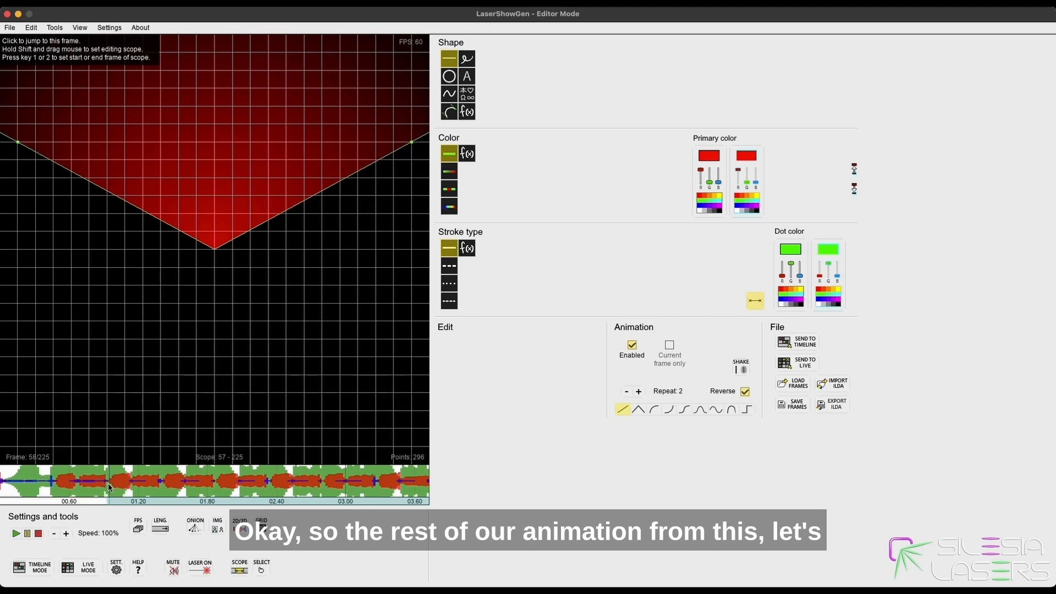
pyautogui.press('Right')
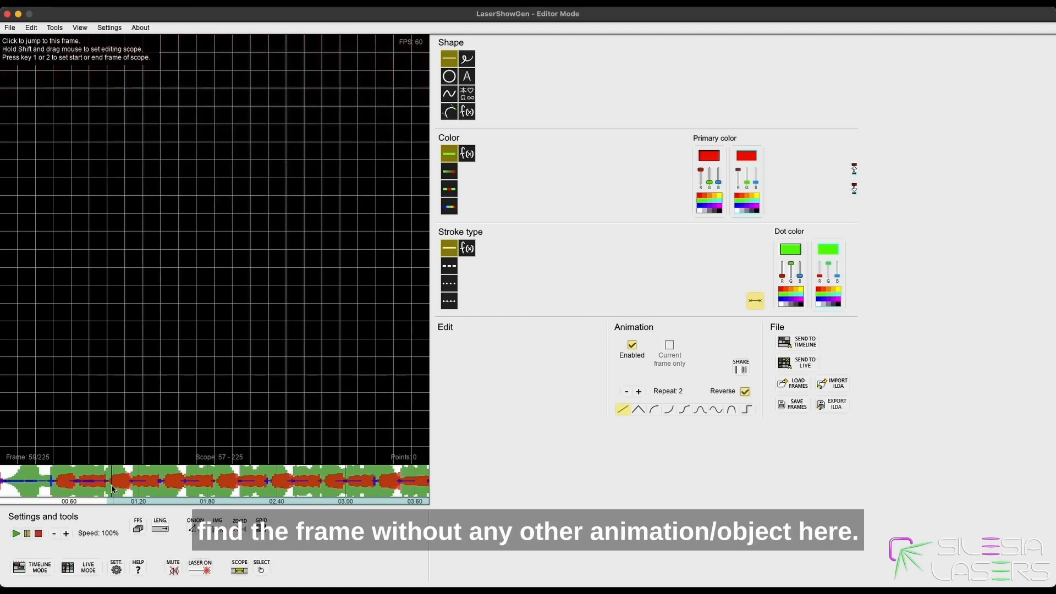
pyautogui.click(102, 482)
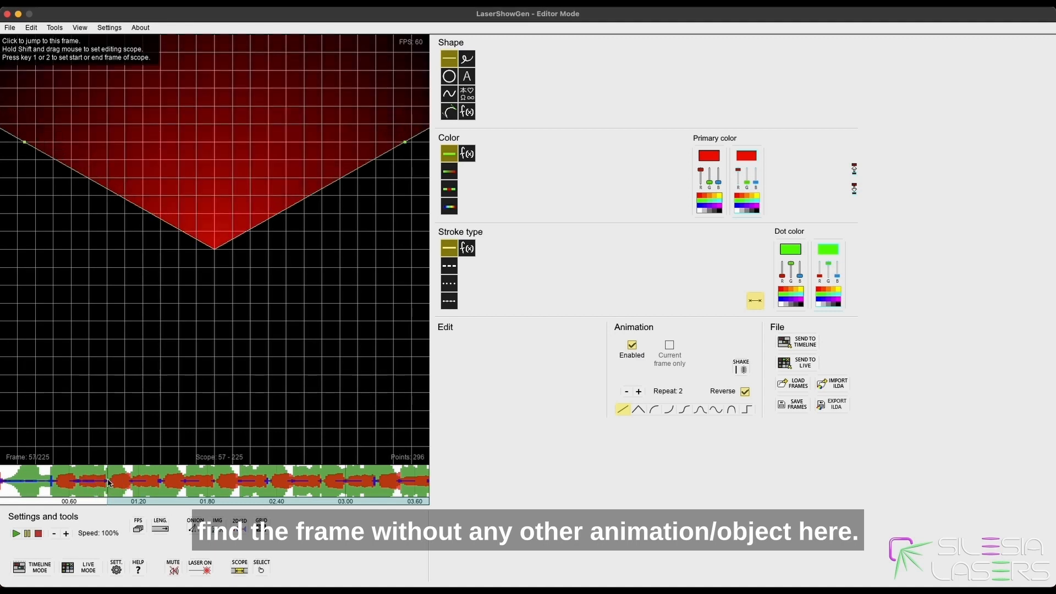
pyautogui.click(110, 483)
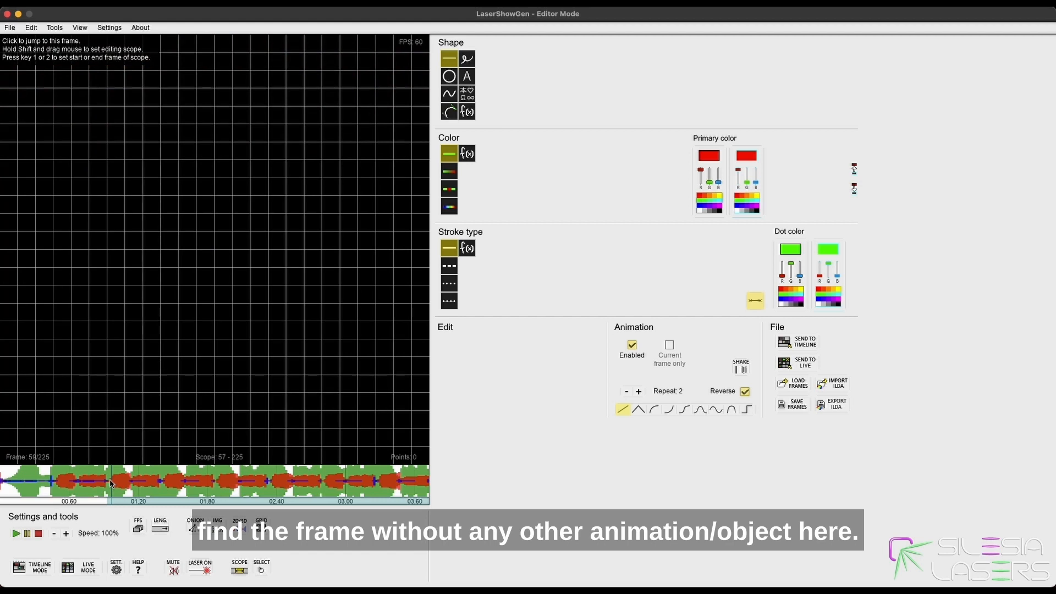
pyautogui.press('1')
# Play the music from the end of the line's animation through the remaining frames to judge its rhythm.
pyautogui.press('space')
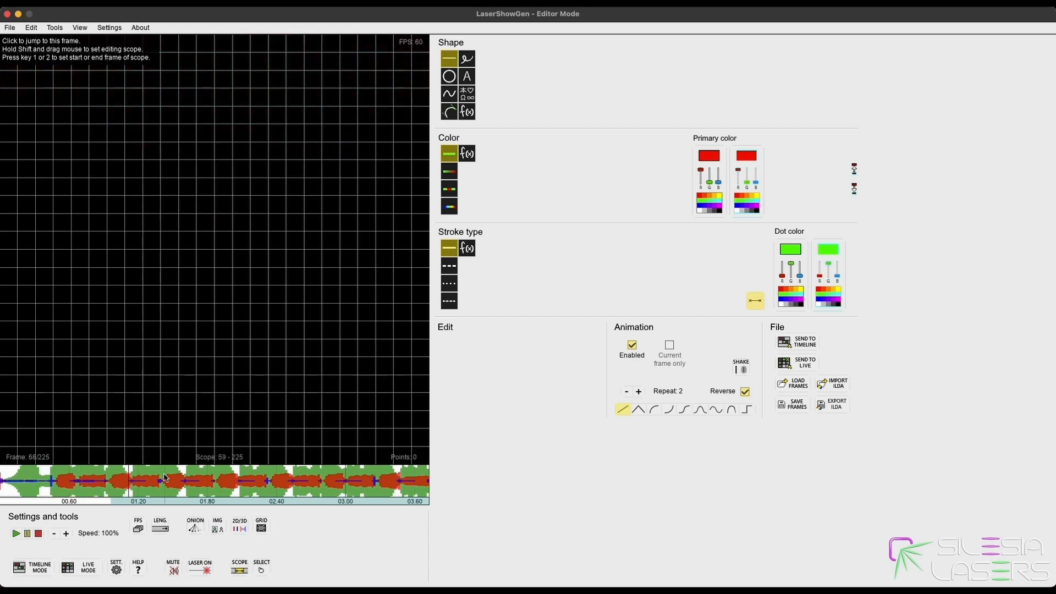
pyautogui.moveTo(112, 481)
pyautogui.mouseDown()
pyautogui.moveTo(83, 480)
pyautogui.moveTo(99, 480)
pyautogui.mouseUp()
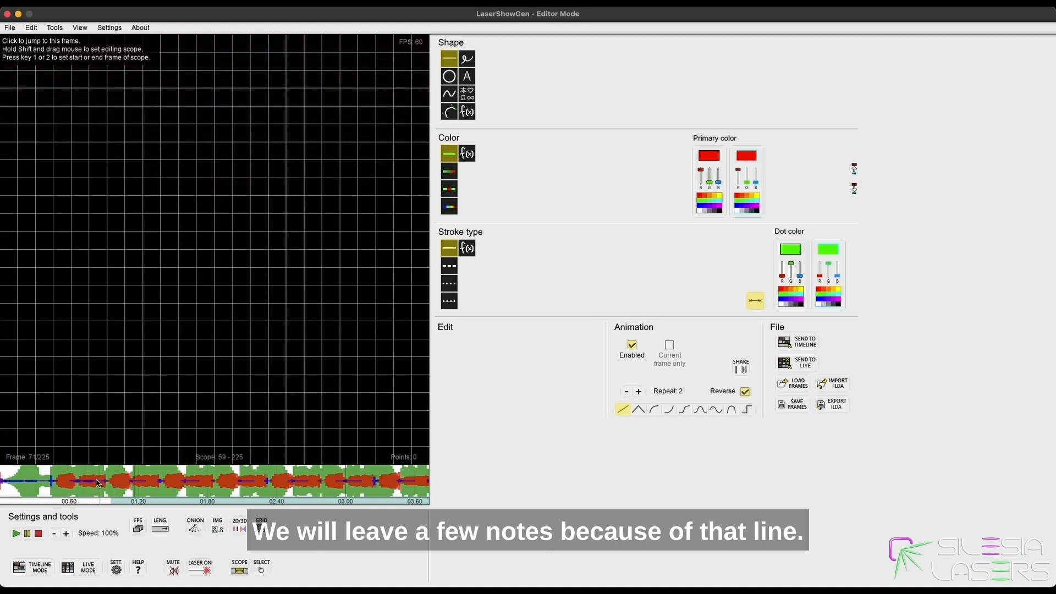
pyautogui.click(110, 481)
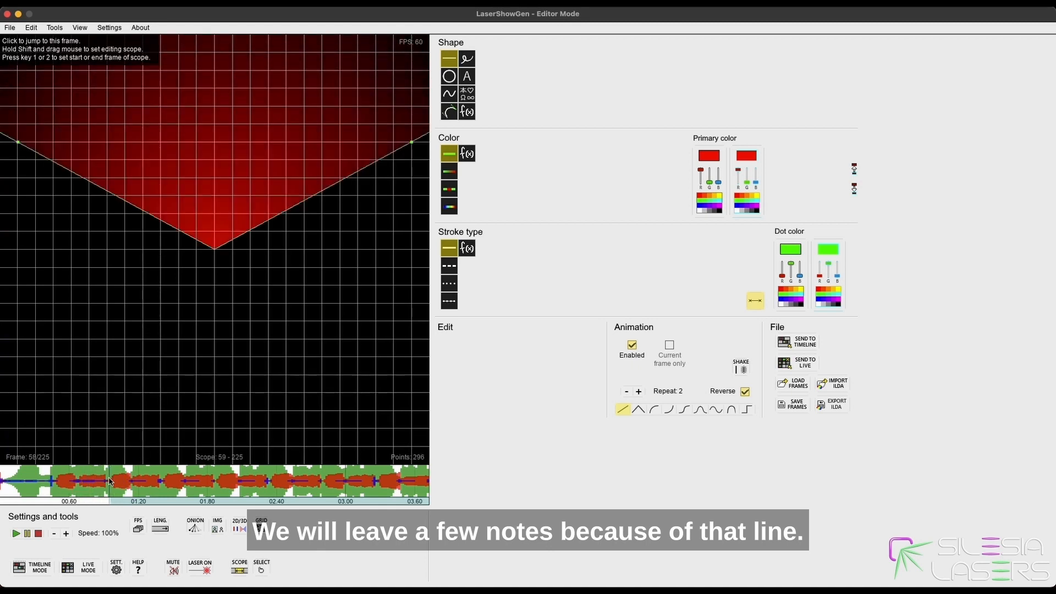
pyautogui.press('space')
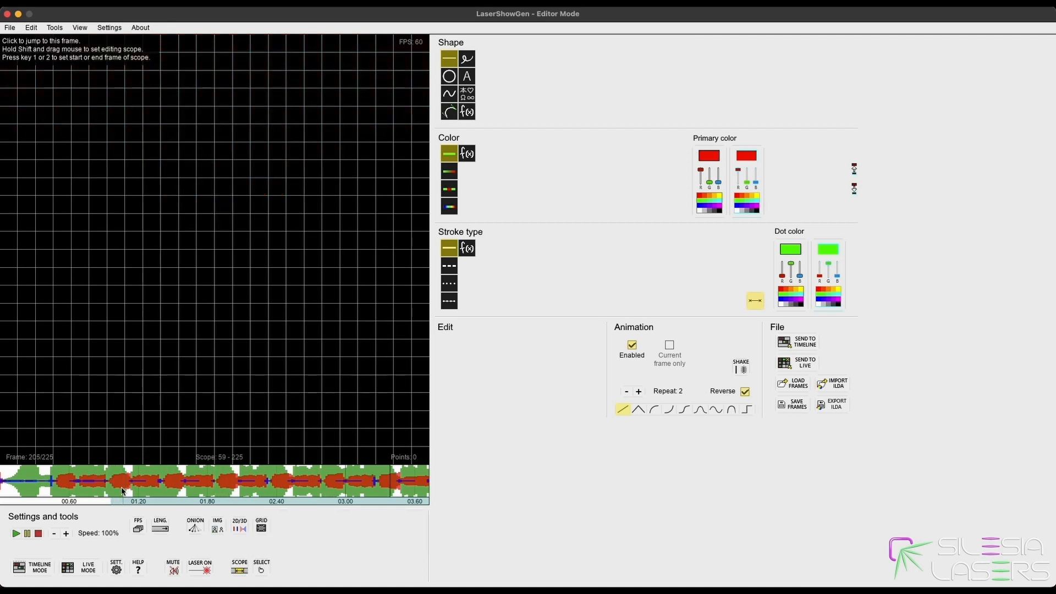
pyautogui.press('space')
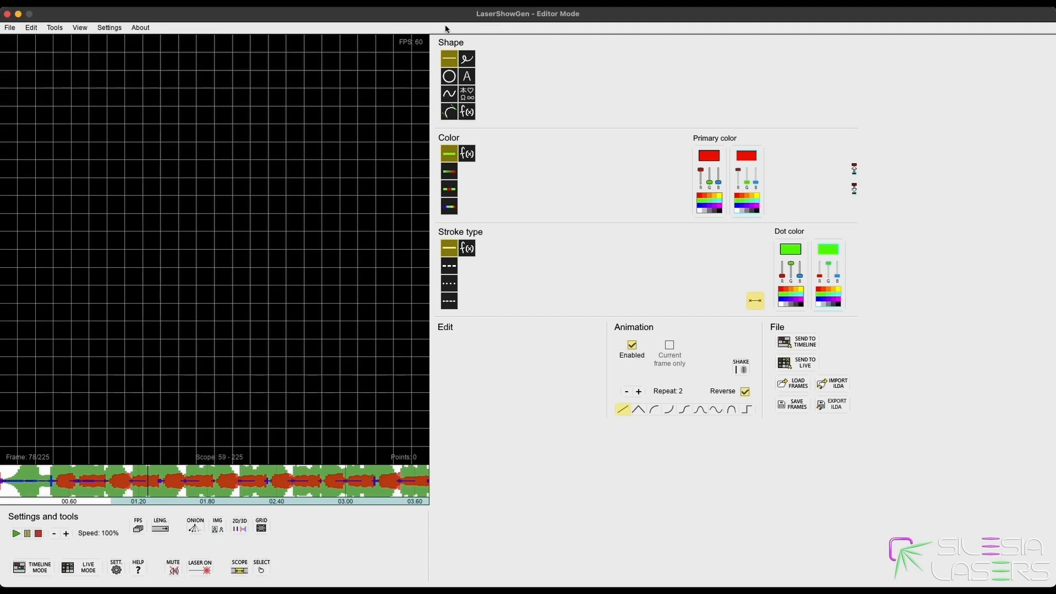
# Set up a circle in dashed color mode without end dots, with primary color cyan to black and secondary color red to black.
pyautogui.click(449, 76)
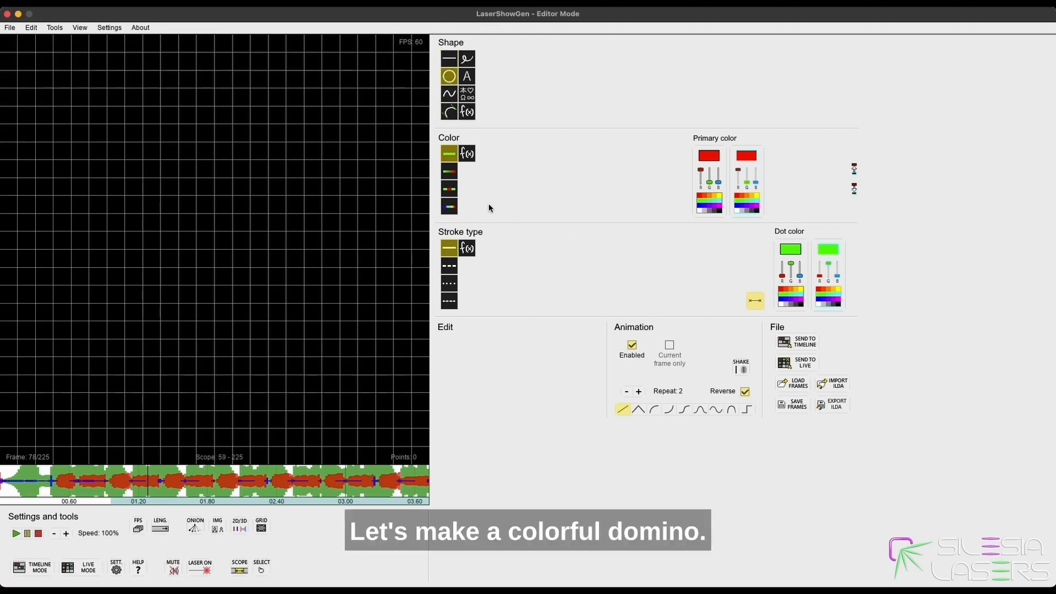
pyautogui.click(451, 189)
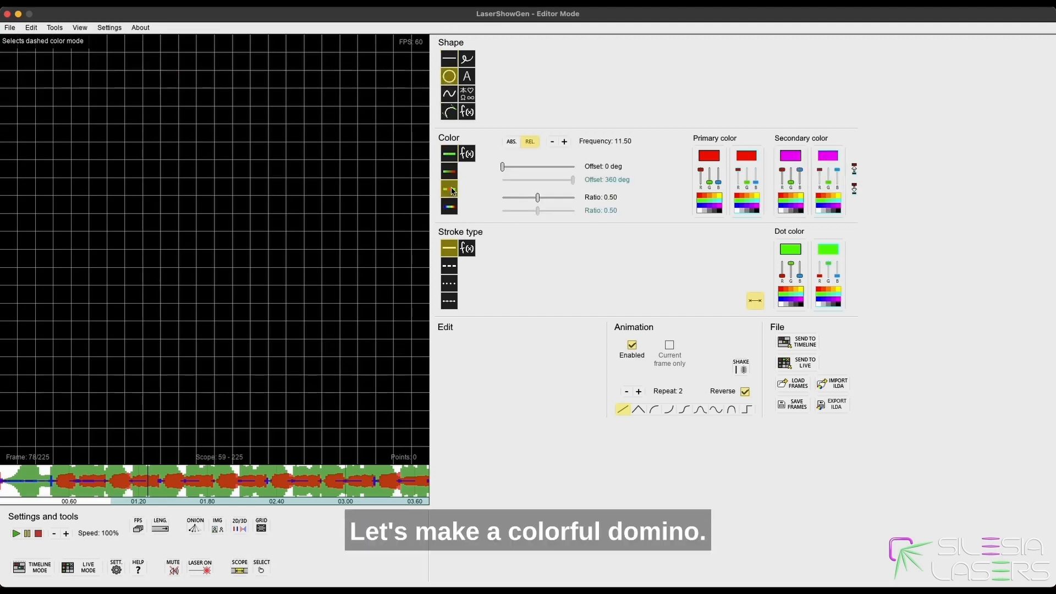
pyautogui.click(755, 301)
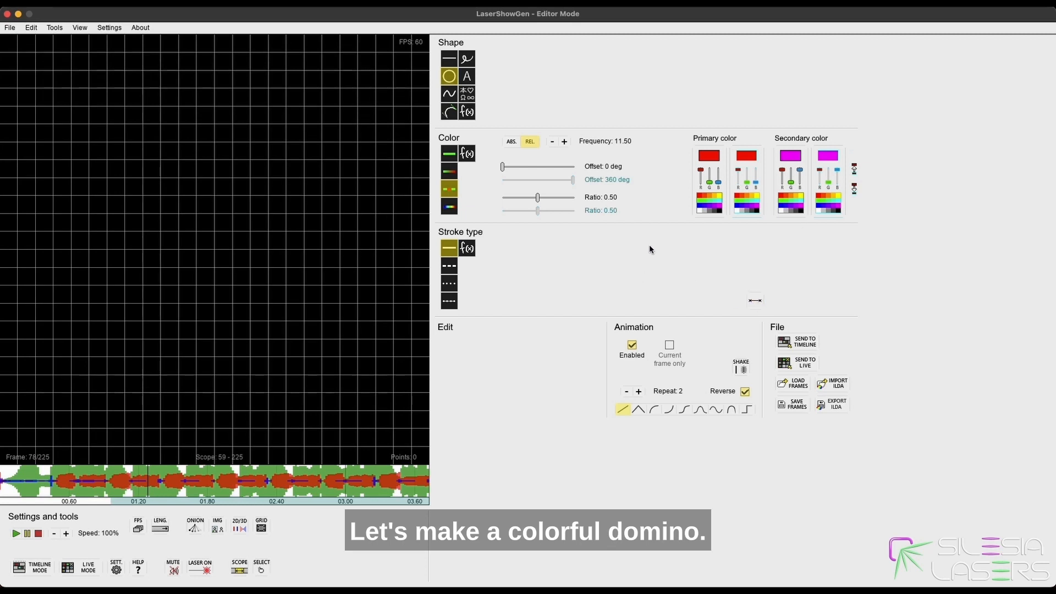
pyautogui.click(721, 202)
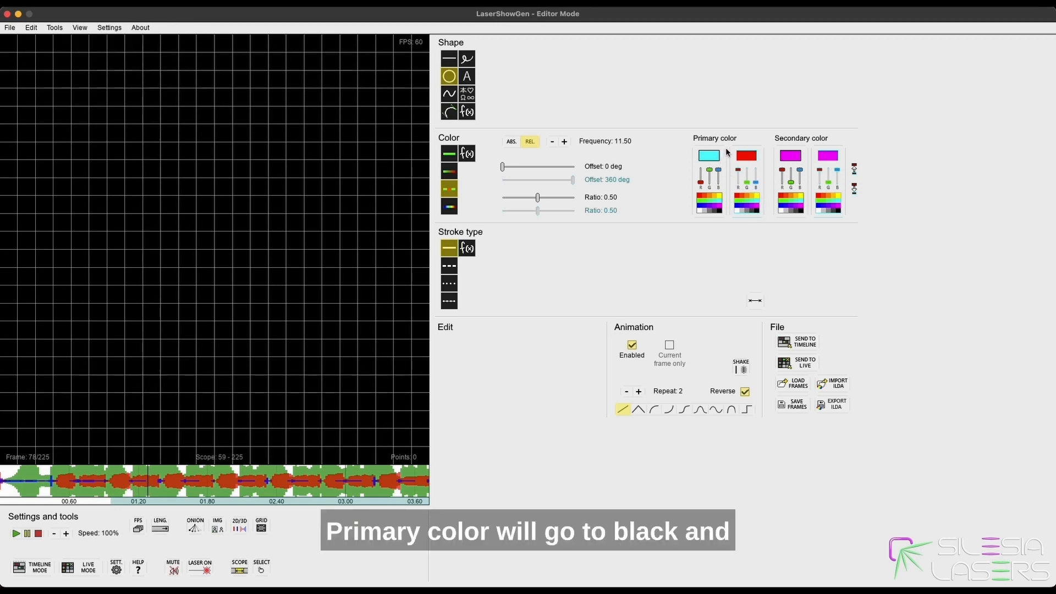
pyautogui.click(757, 212)
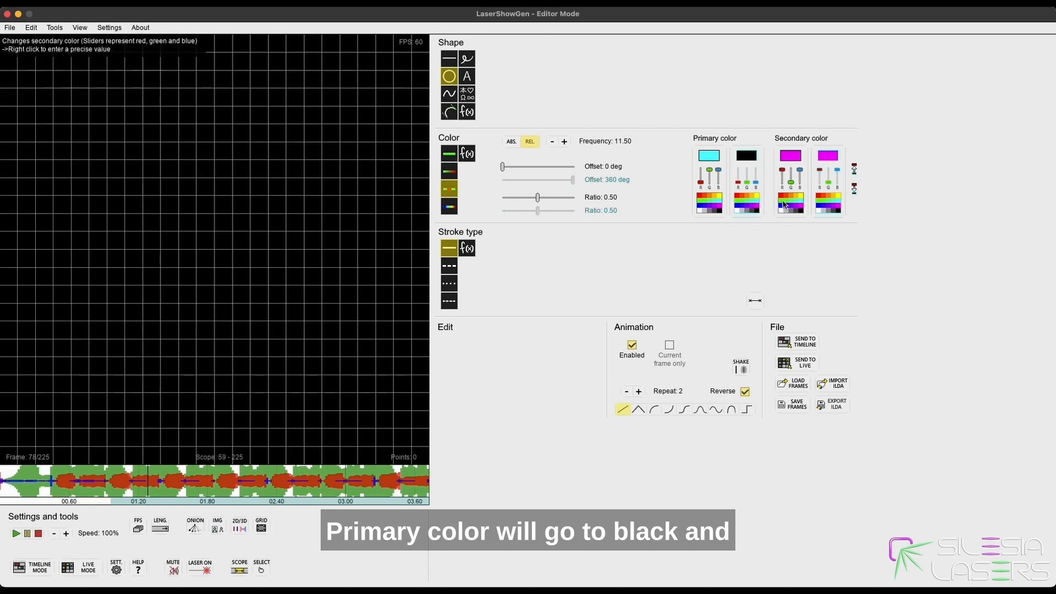
pyautogui.click(782, 196)
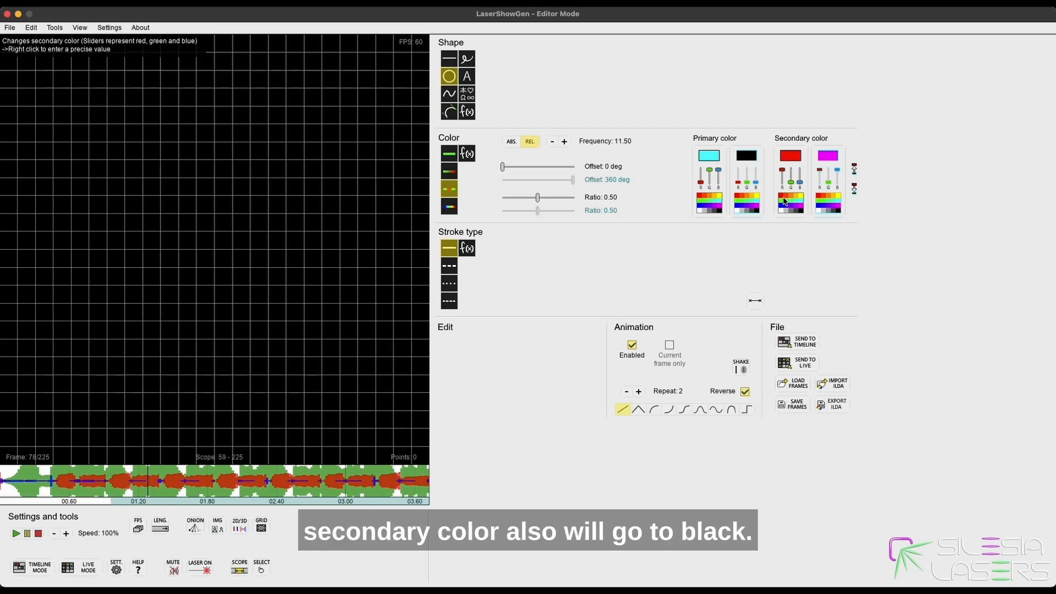
pyautogui.click(840, 212)
# Lower the dashed color frequency to 4.
pyautogui.click(553, 142)
pyautogui.click(554, 143)
pyautogui.click(554, 142)
pyautogui.click(554, 142)
pyautogui.click(553, 142)
pyautogui.click(553, 142)
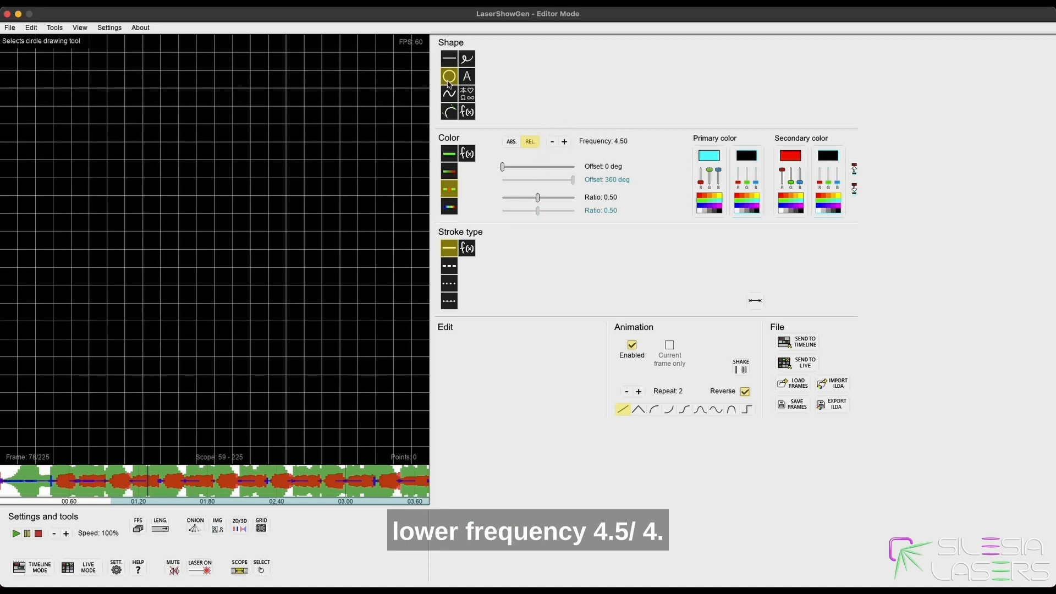
pyautogui.click(553, 141)
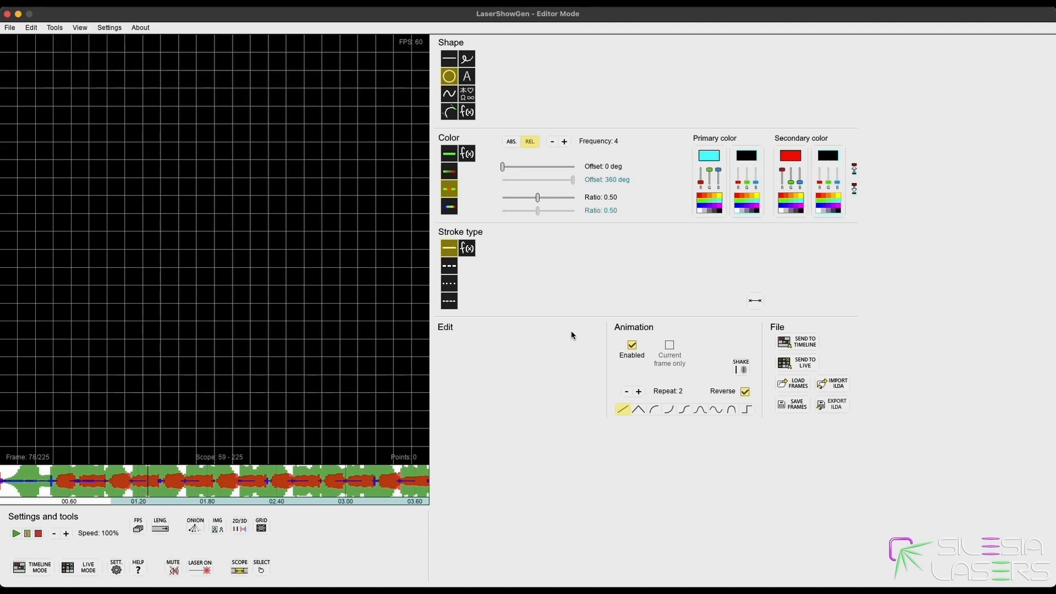
# Try a small circle in the frame's upper-left area with Repeat 4 and Reverse off, and play it.
pyautogui.click(639, 391)
pyautogui.click(639, 391)
pyautogui.moveTo(51, 124); pyautogui.dragTo(94, 130)
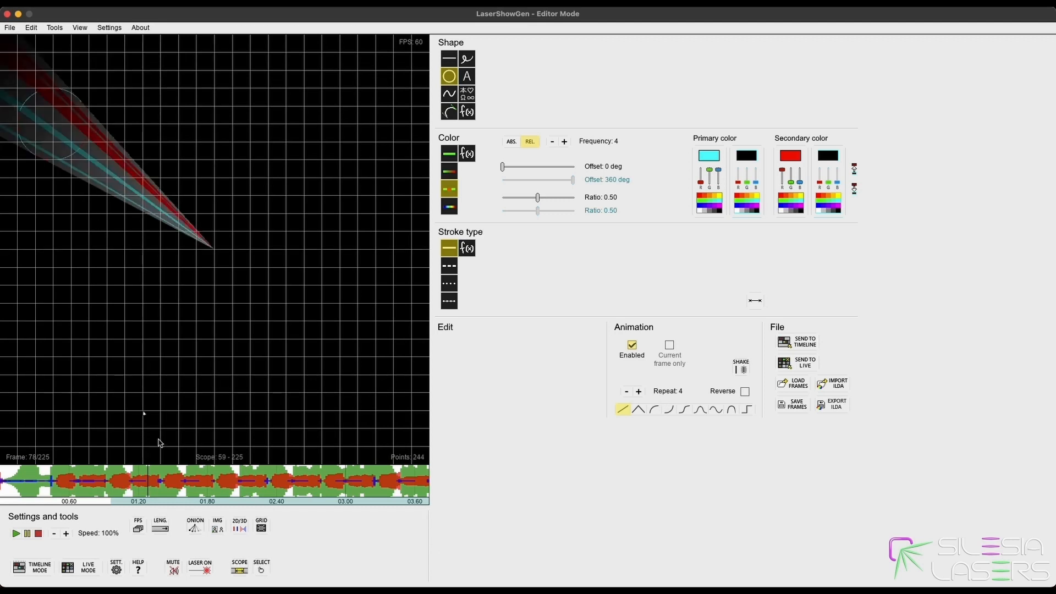
pyautogui.click(115, 486)
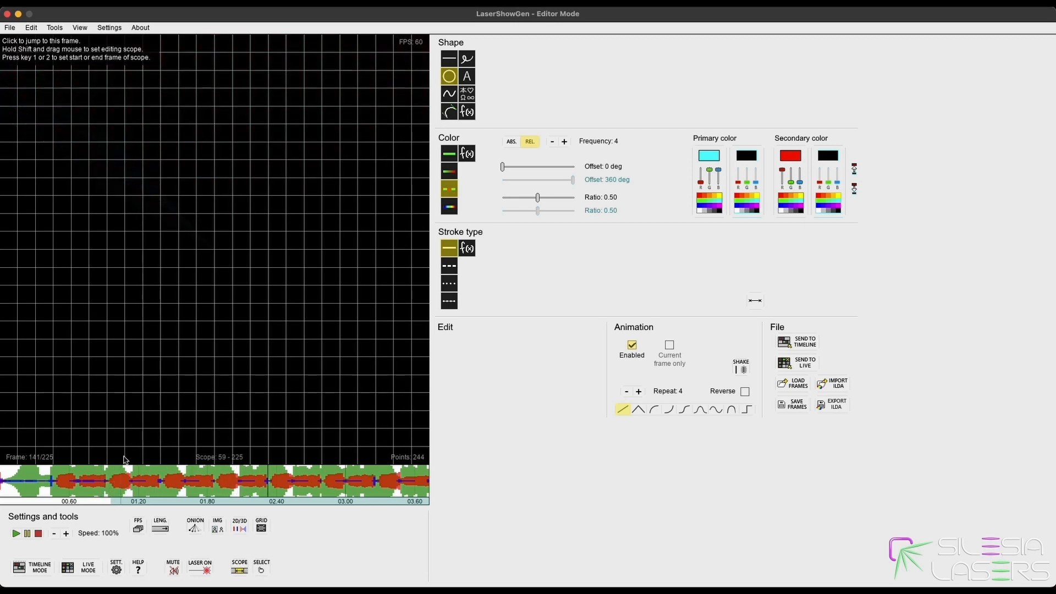
# Set Repeat to 6, draw a circle about two grid squares in radius in the frame's upper-left area, and play it.
pyautogui.click(638, 392)
pyautogui.click(639, 392)
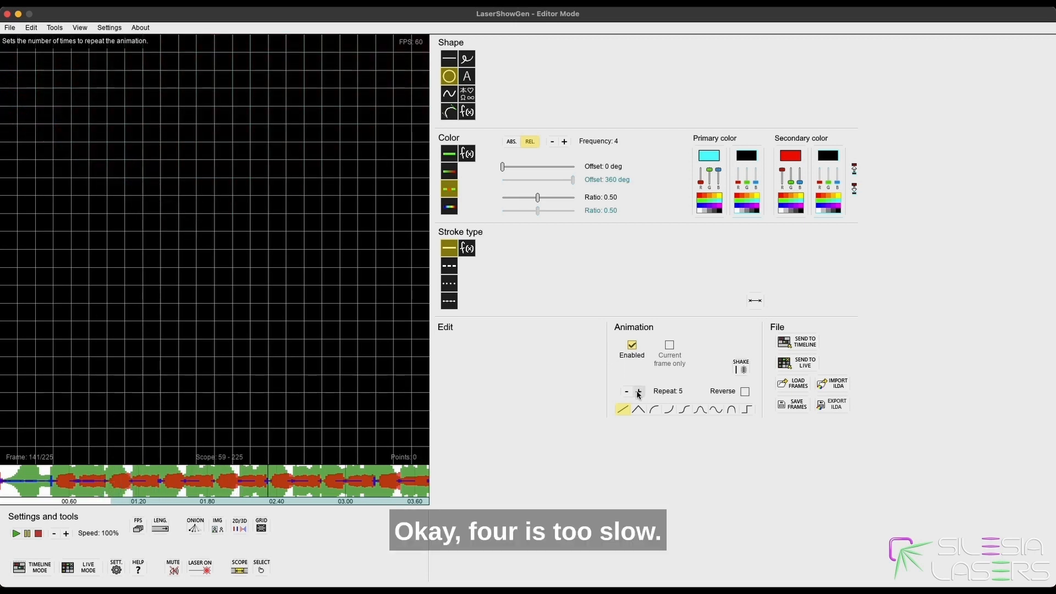
pyautogui.click(115, 484)
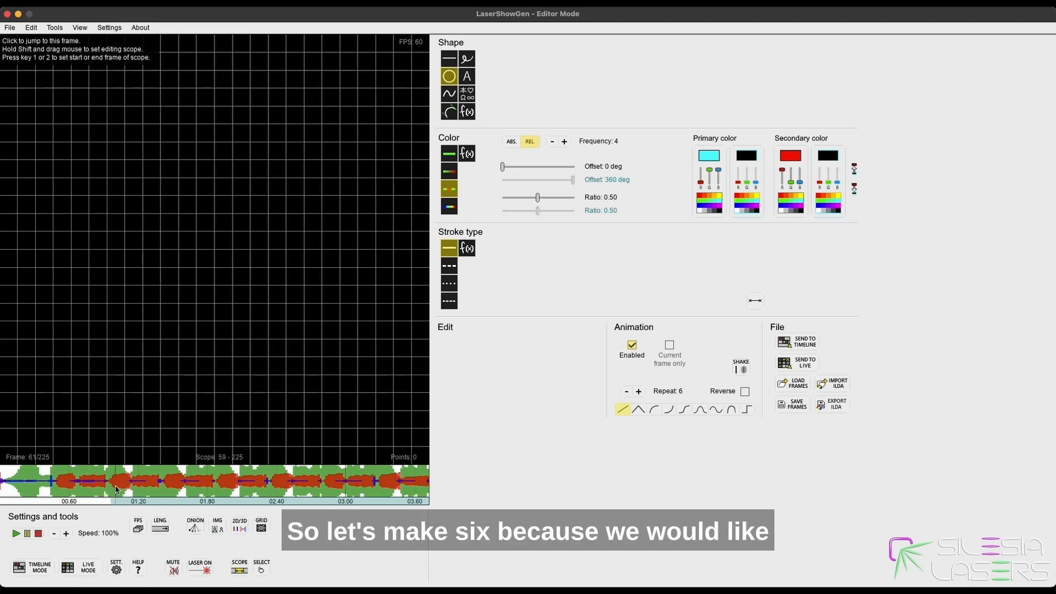
pyautogui.moveTo(55, 148); pyautogui.dragTo(92, 159)
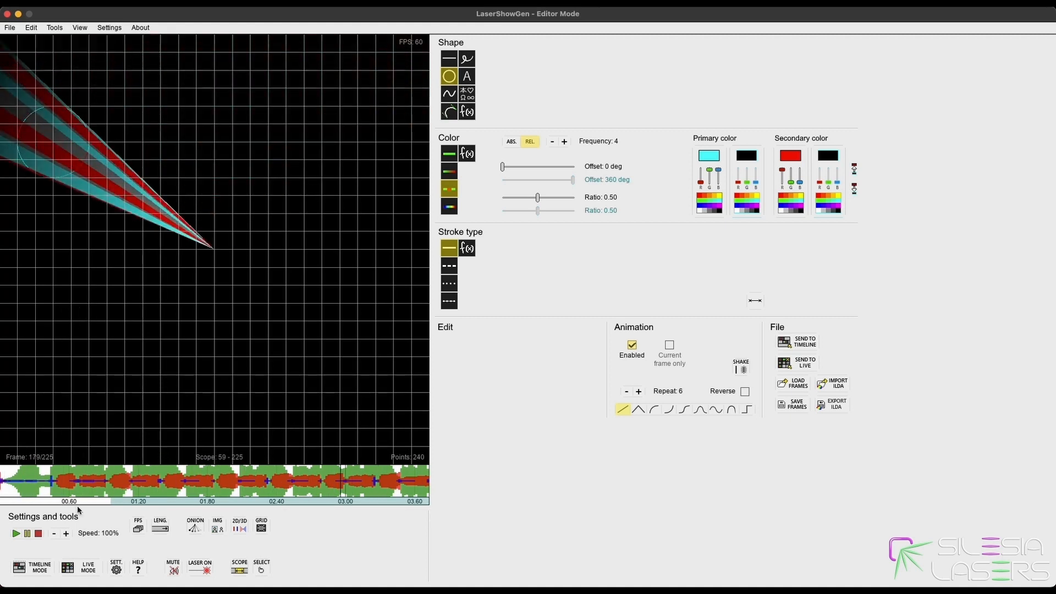
pyautogui.click(116, 484)
pyautogui.click(114, 485)
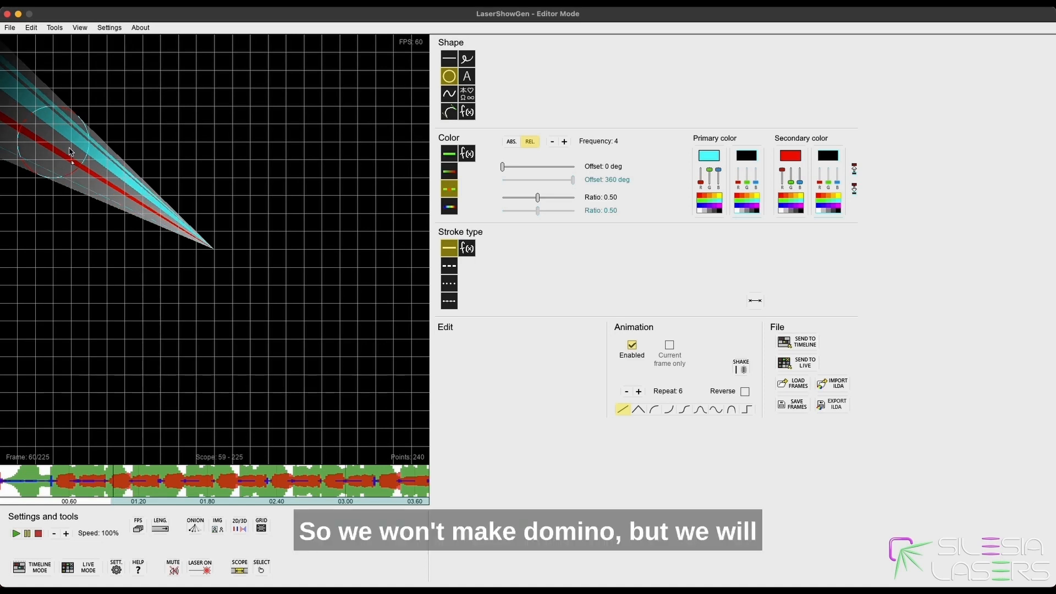
# Set the starting primary color to yellow and secondary to magenta, and draw a matching circle in the frame's upper-right area.
pyautogui.click(801, 205)
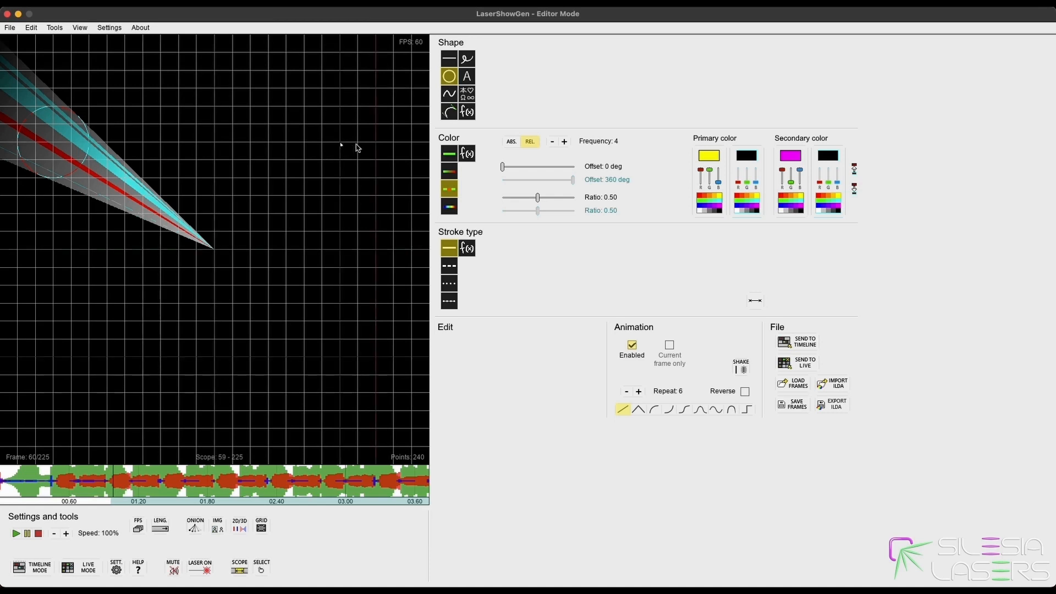
pyautogui.moveTo(401, 143); pyautogui.dragTo(410, 142)
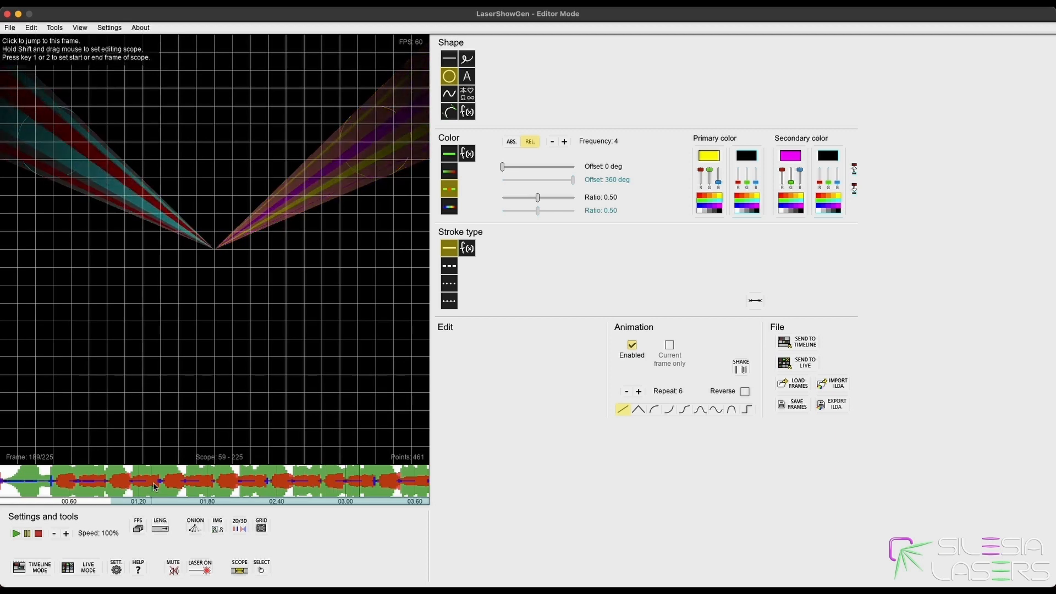
pyautogui.click(131, 473)
pyautogui.moveTo(130, 473); pyautogui.dragTo(126, 474)
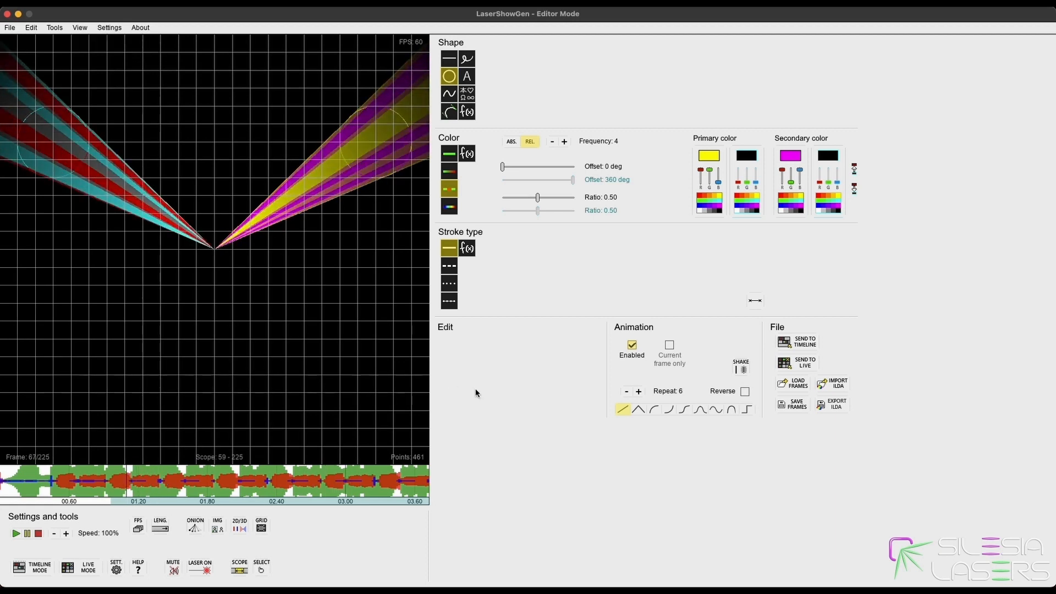
# Animate both circles swapping sides horizontally and returning, using the smooth bell-shaped curve, Repeat 2 and Reverse off, and play the result.
pyautogui.click(358, 214)
pyautogui.click(692, 408)
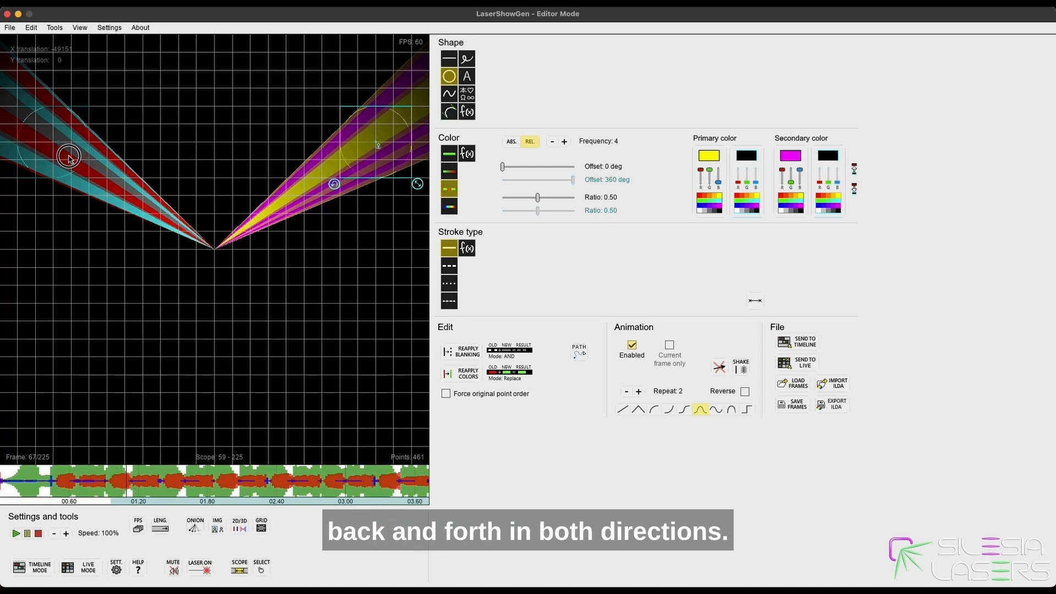
pyautogui.click(218, 141)
pyautogui.click(61, 148)
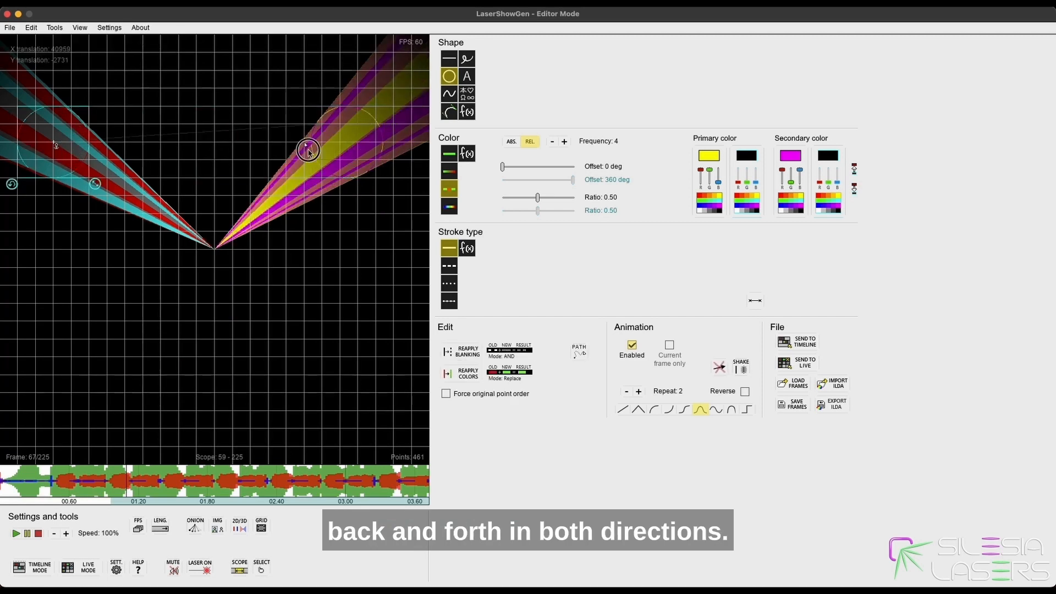
pyautogui.click(215, 103)
pyautogui.press('space')
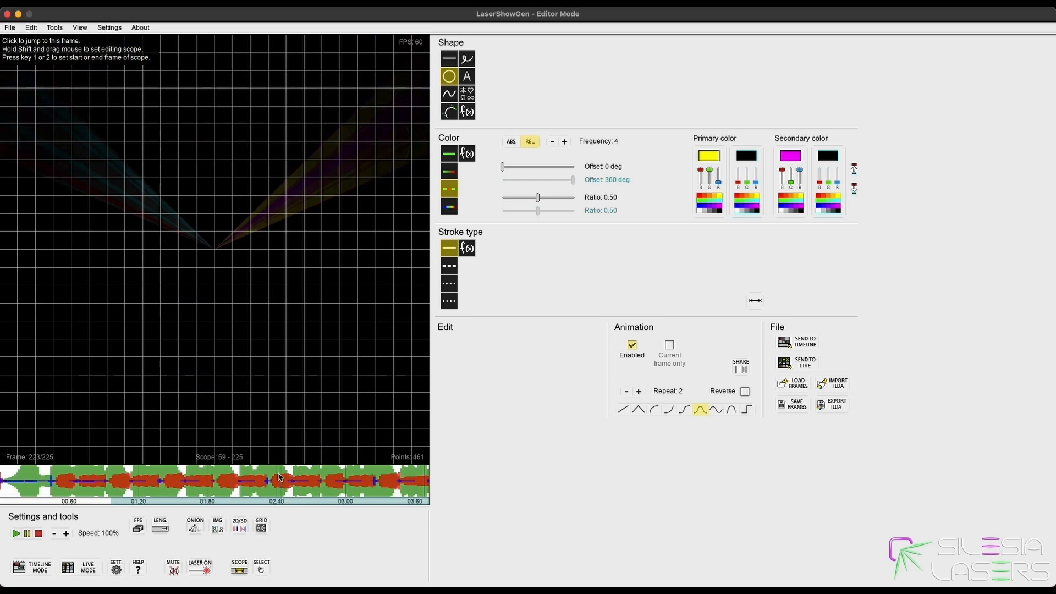
# Switch to the timeline and place the two-circle animation on Layer 1 directly after the last clip.
pyautogui.click(36, 568)
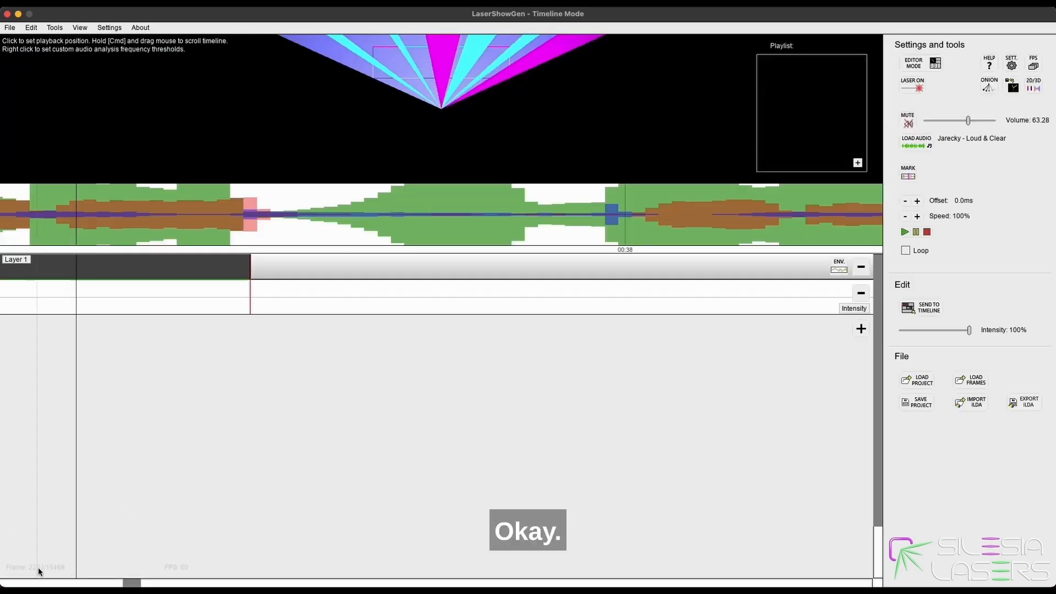
pyautogui.click(280, 286)
pyautogui.scroll(5, 295, 300)
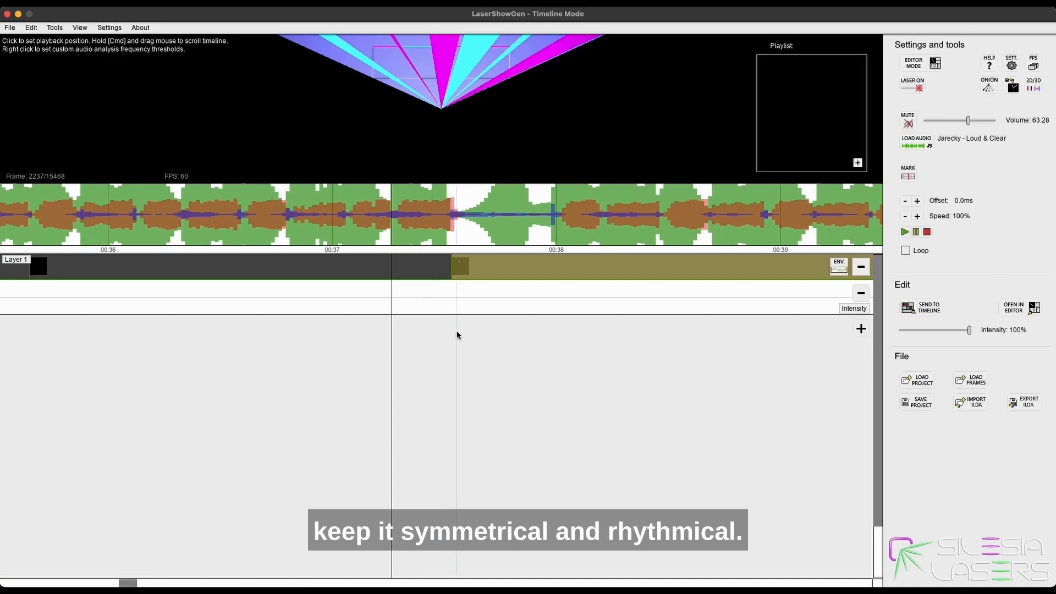
# Play the timeline from several positions before and within the two-circle clip to check synchronization with the music.
pyautogui.scroll(-3, 418, 232)
pyautogui.click(347, 241)
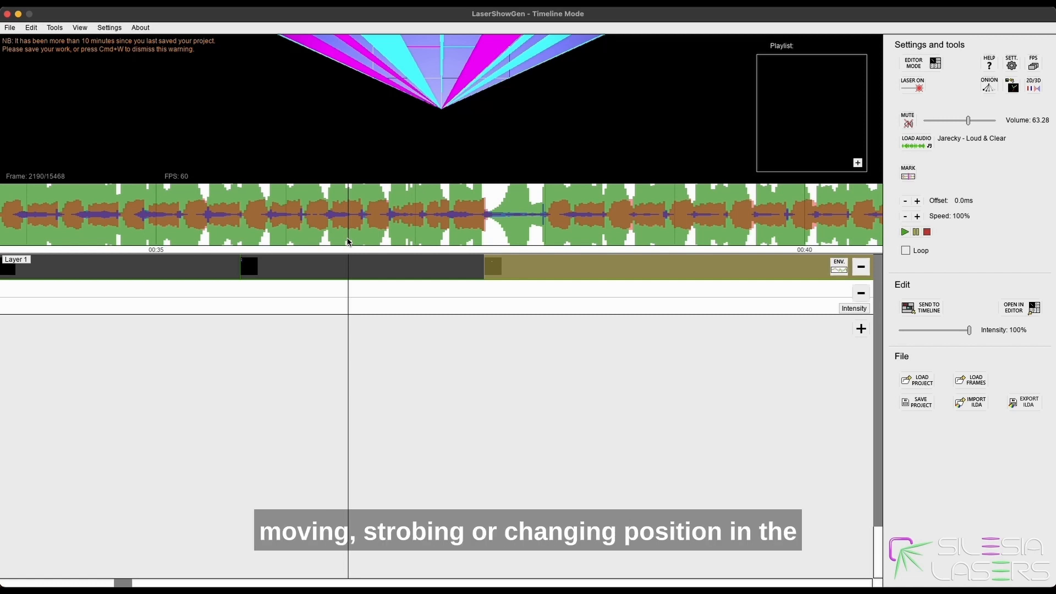
pyautogui.scroll(-3, 391, 242)
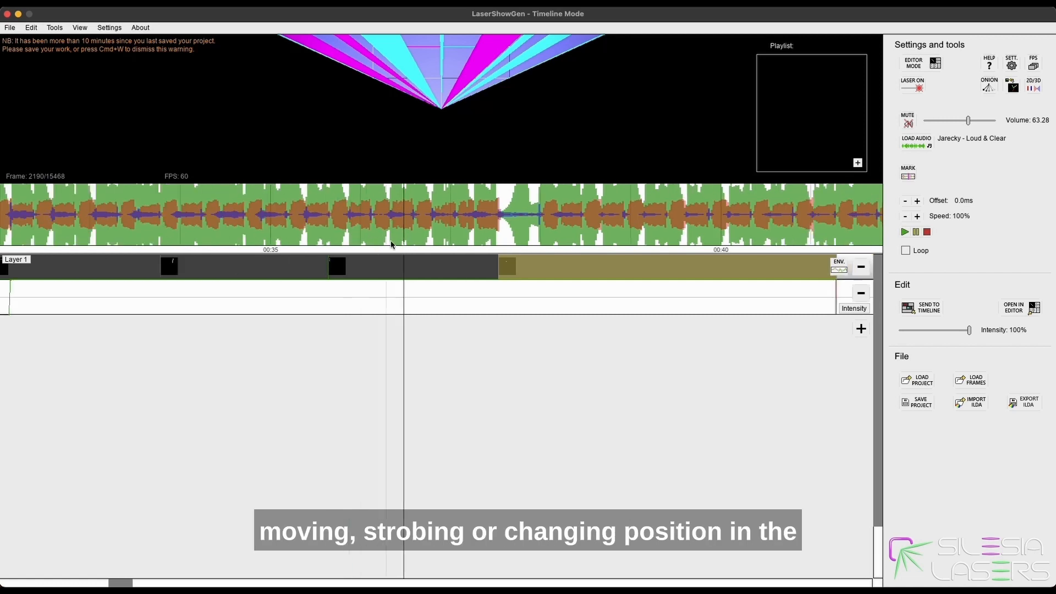
pyautogui.click(381, 231)
pyautogui.press('space')
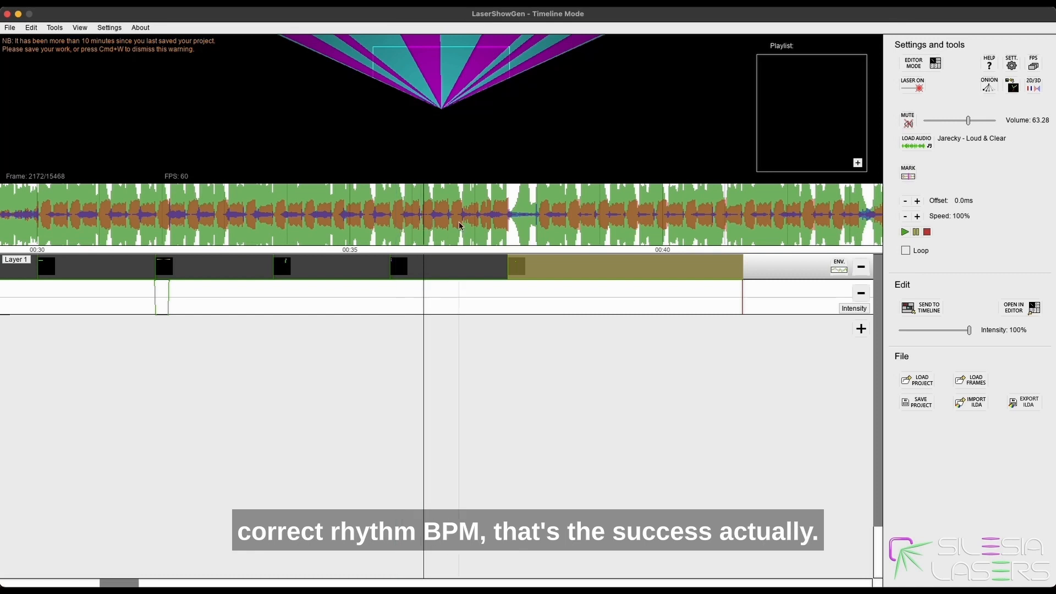
pyautogui.scroll(-3, 415, 234)
pyautogui.moveTo(404, 237)
pyautogui.mouseDown()
pyautogui.moveTo(415, 222)
pyautogui.moveTo(405, 222)
pyautogui.mouseUp()
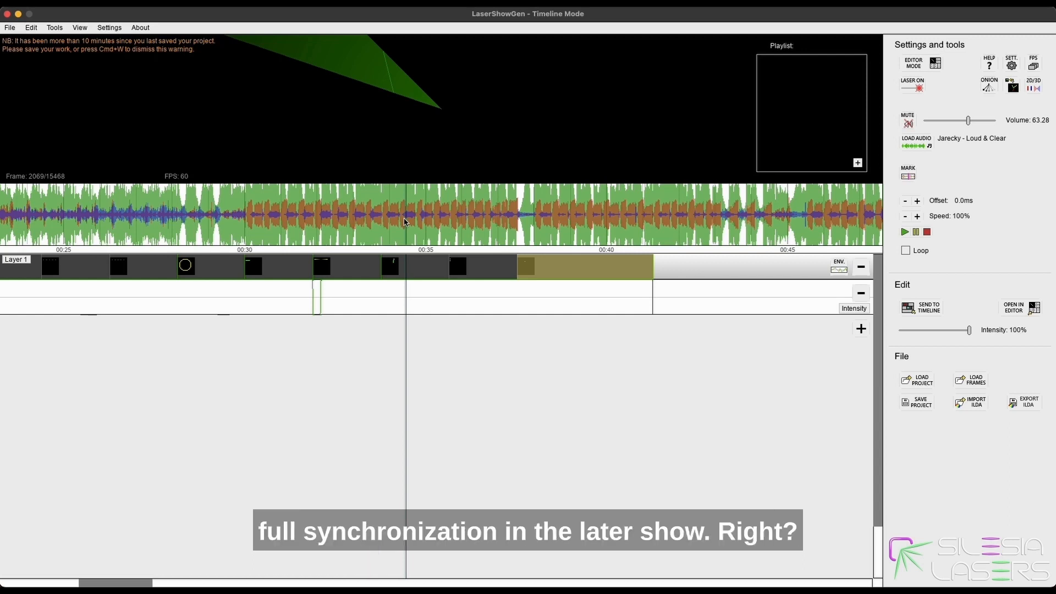
pyautogui.moveTo(505, 246); pyautogui.dragTo(447, 235)
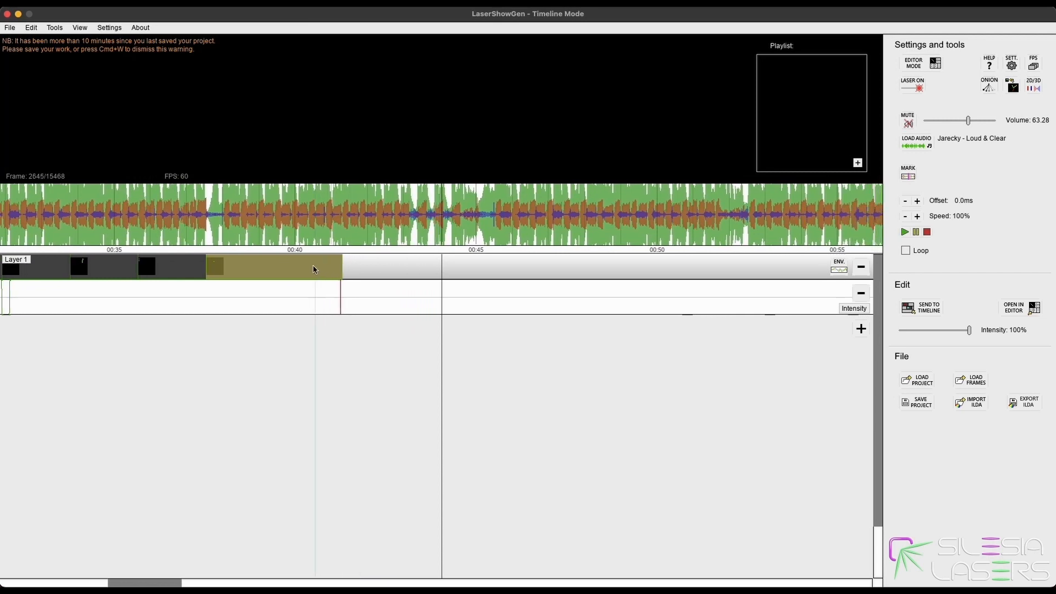
# Paste a duplicate of the two-circle clip directly after it on Layer 1 and go to the editor.
pyautogui.click(360, 269)
pyautogui.press('super+v')
pyautogui.moveTo(397, 270); pyautogui.dragTo(382, 266)
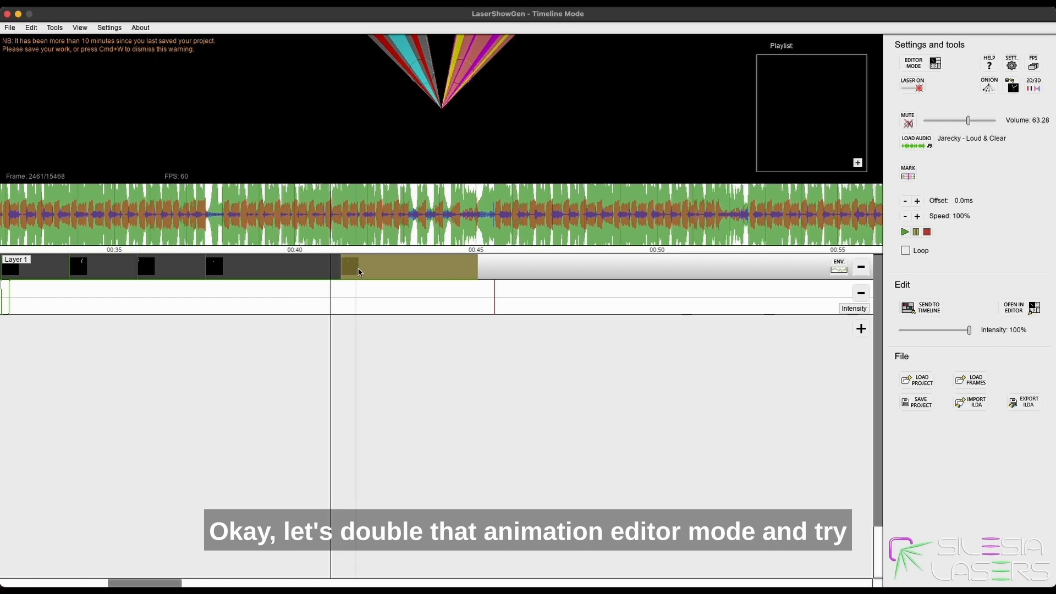
pyautogui.click(914, 63)
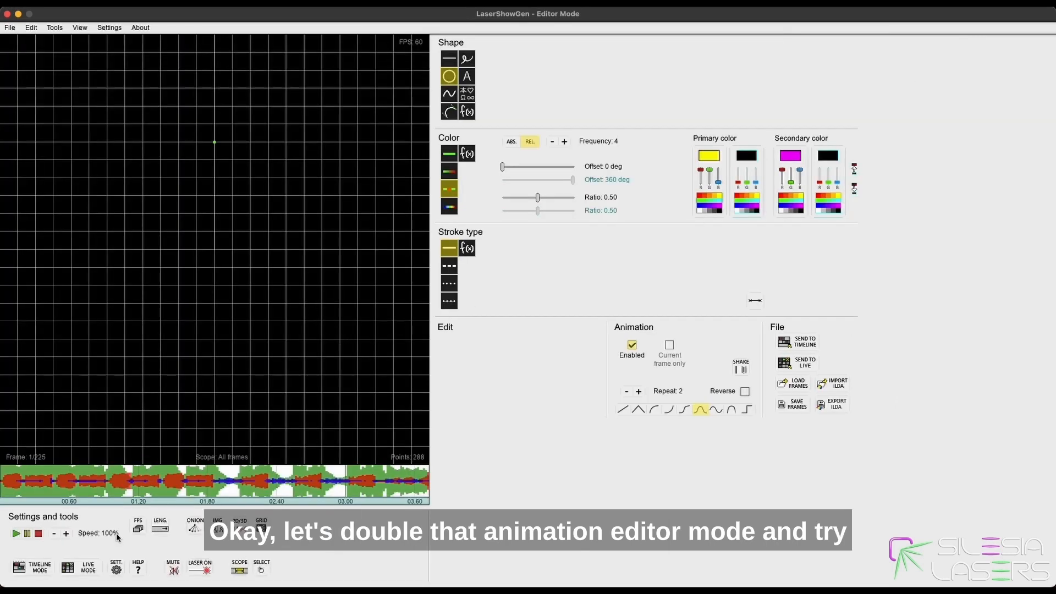
# Restyle the red line at frame 12 as dashed solid yellow with a yellow end color, reapply colors and blanking, and play it.
pyautogui.click(48, 482)
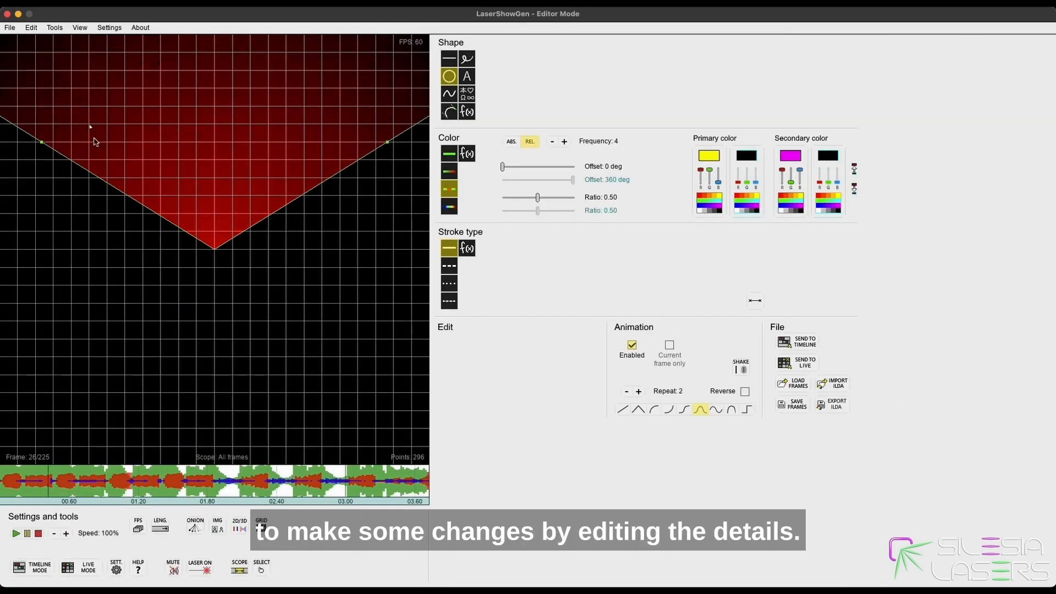
pyautogui.moveTo(40, 495); pyautogui.dragTo(22, 484)
pyautogui.press('super+a')
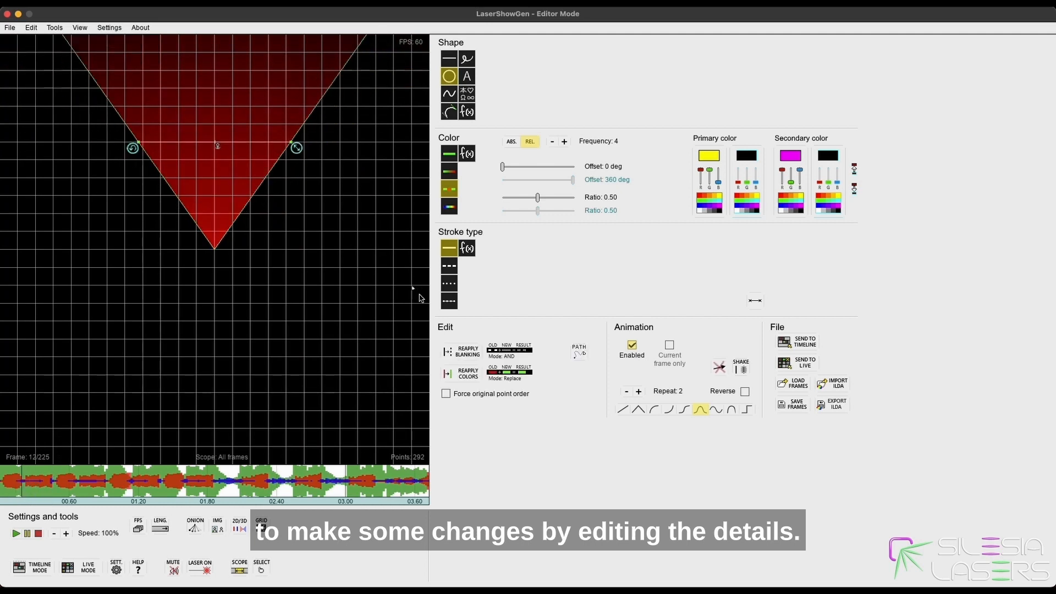
pyautogui.click(449, 266)
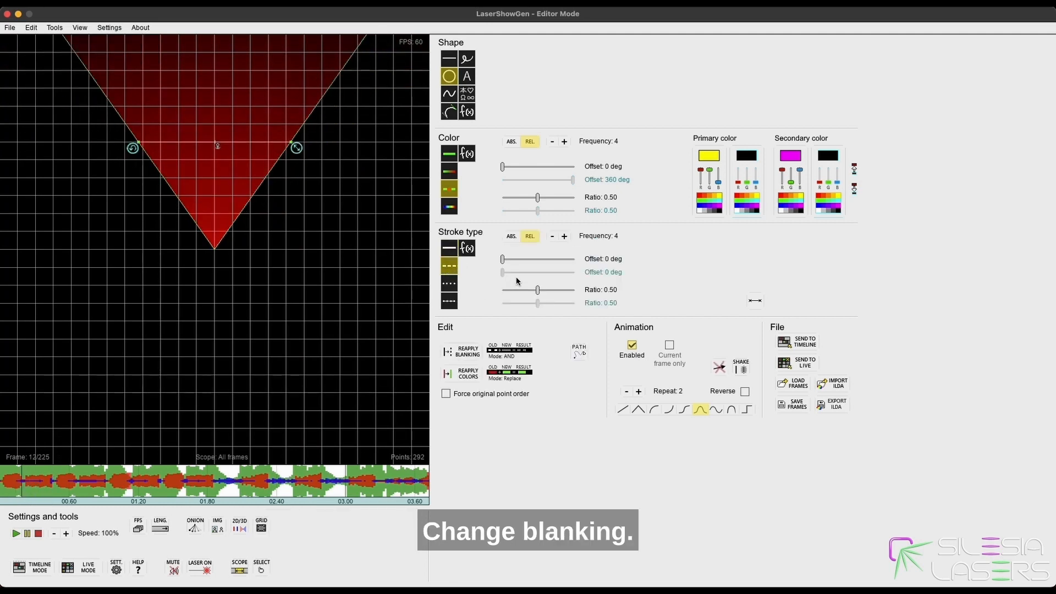
pyautogui.click(449, 154)
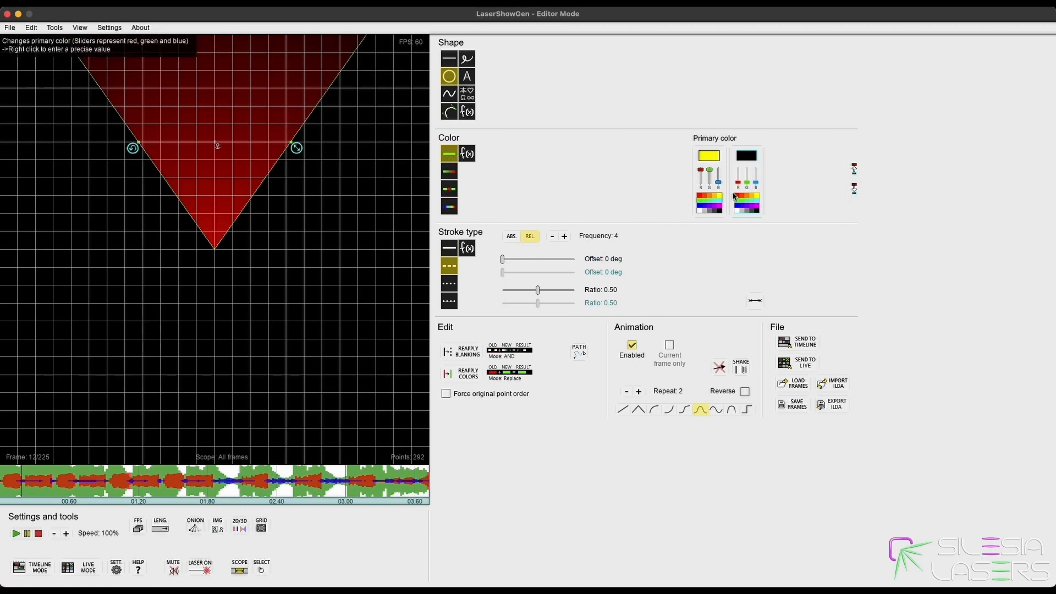
pyautogui.click(756, 301)
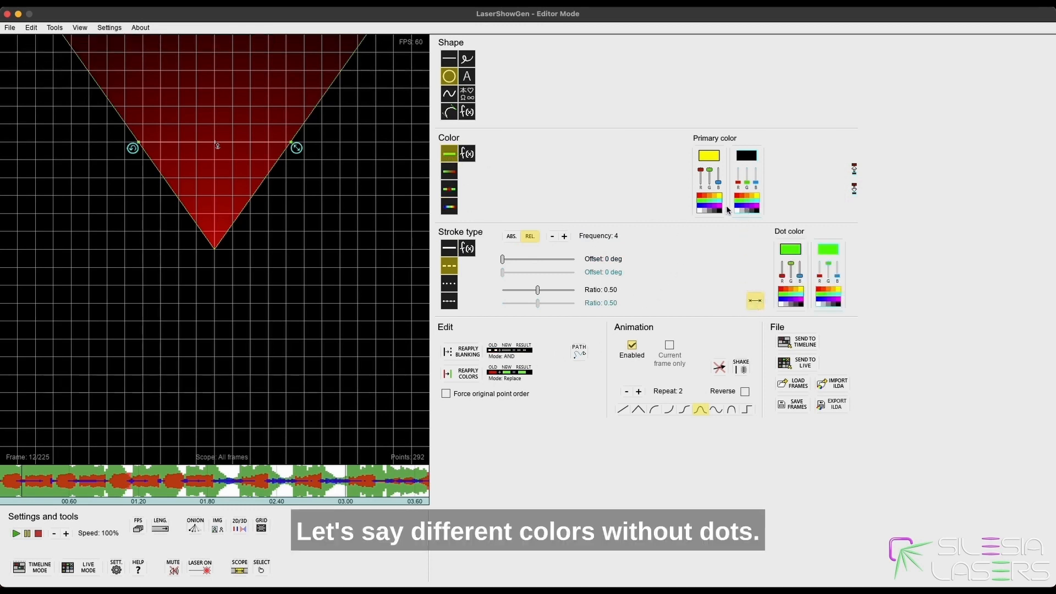
pyautogui.click(756, 301)
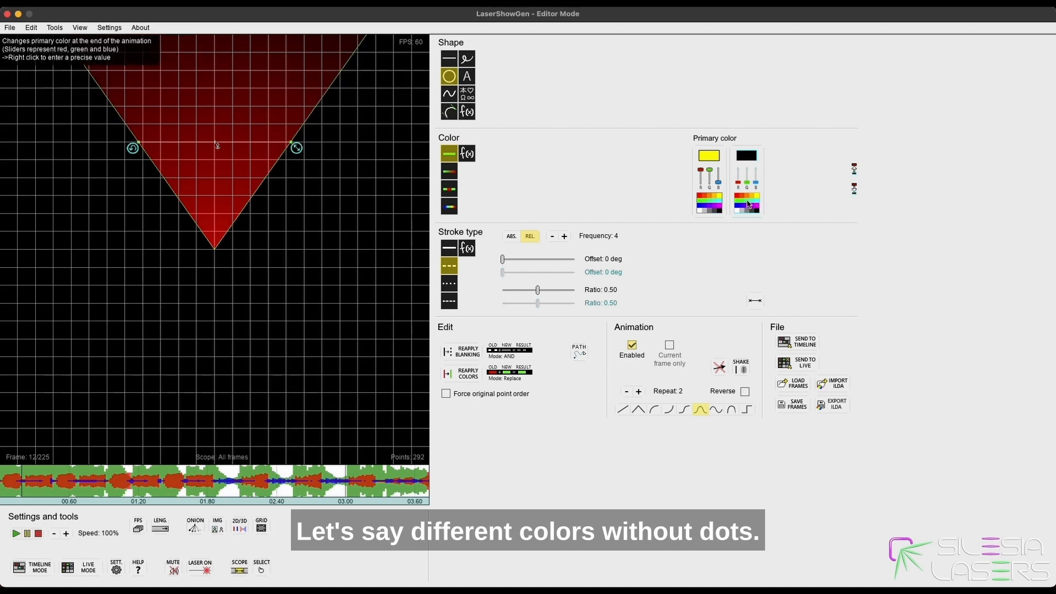
pyautogui.click(742, 196)
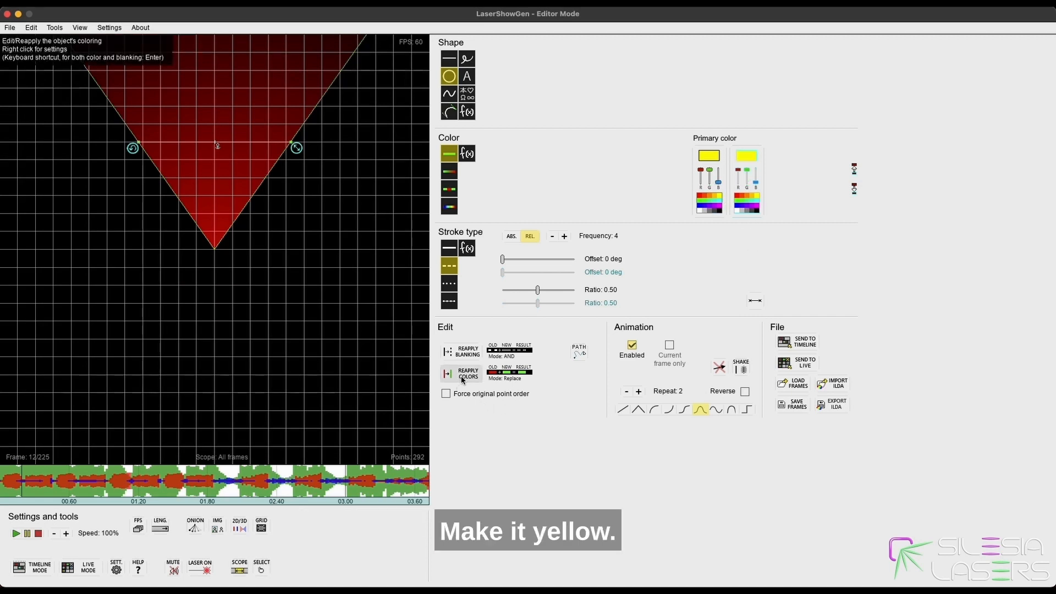
pyautogui.click(461, 382)
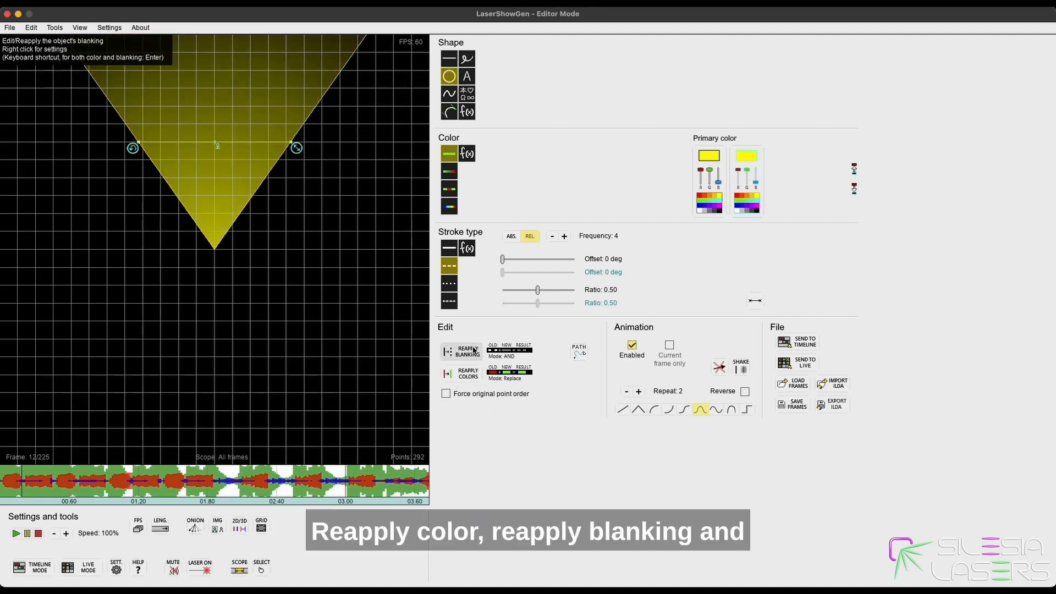
pyautogui.click(471, 361)
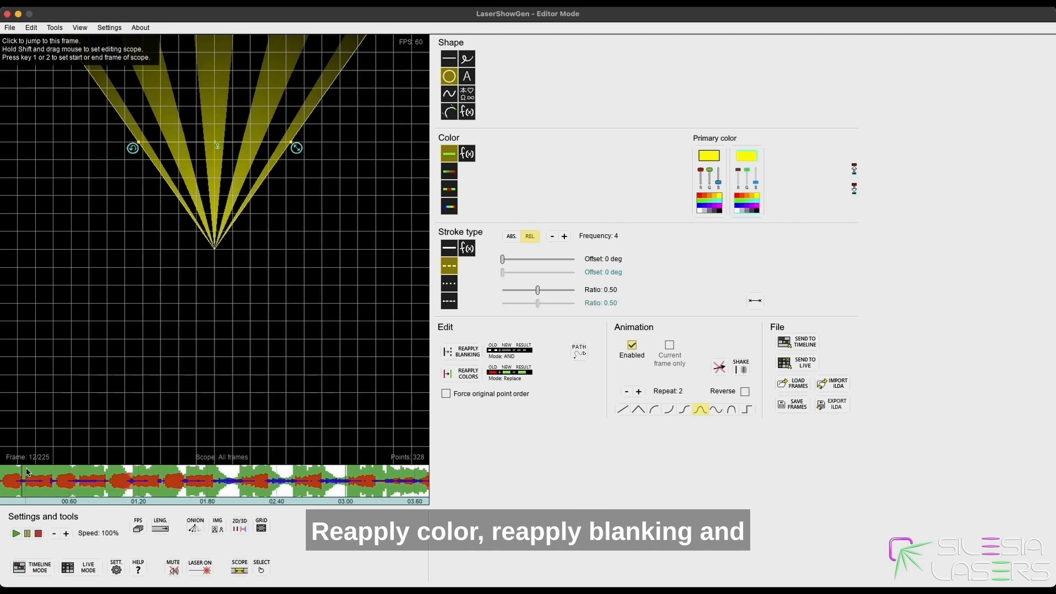
pyautogui.press('space')
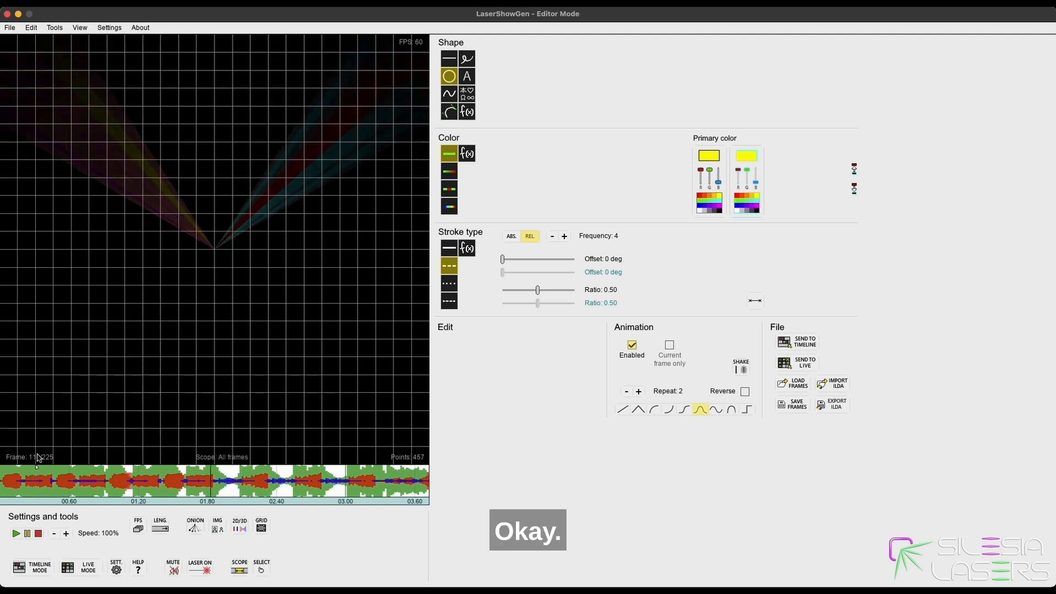
# Recolor the cyan-red circle with a blue-to-green gradient, end colors black and Repeat 6, and reapply its colors and dashed blanking.
pyautogui.click(142, 487)
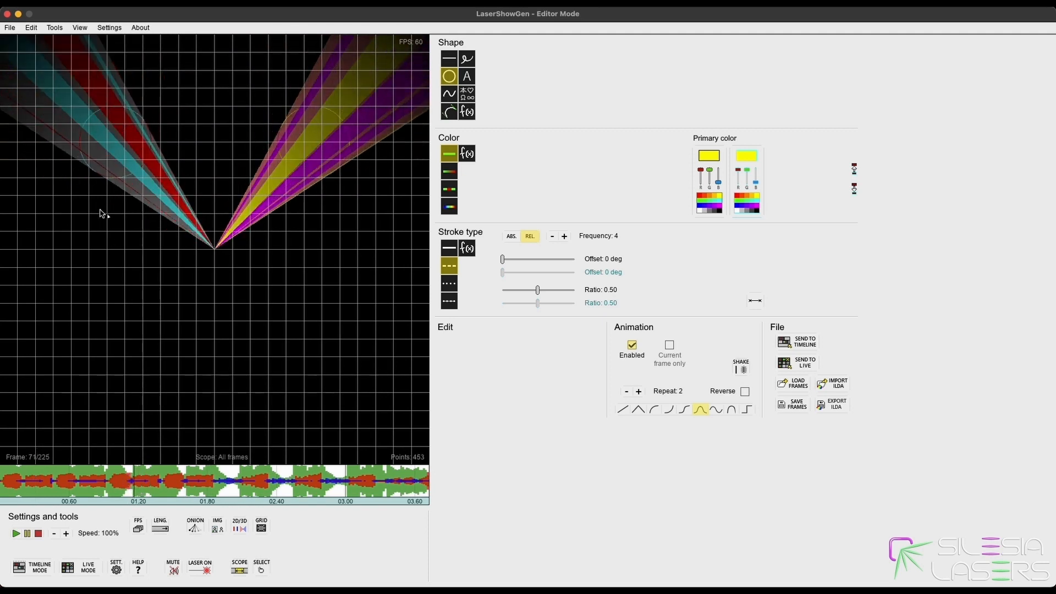
pyautogui.click(75, 182)
pyautogui.keyDown('shift'); pyautogui.click(327, 166); pyautogui.keyUp('shift')
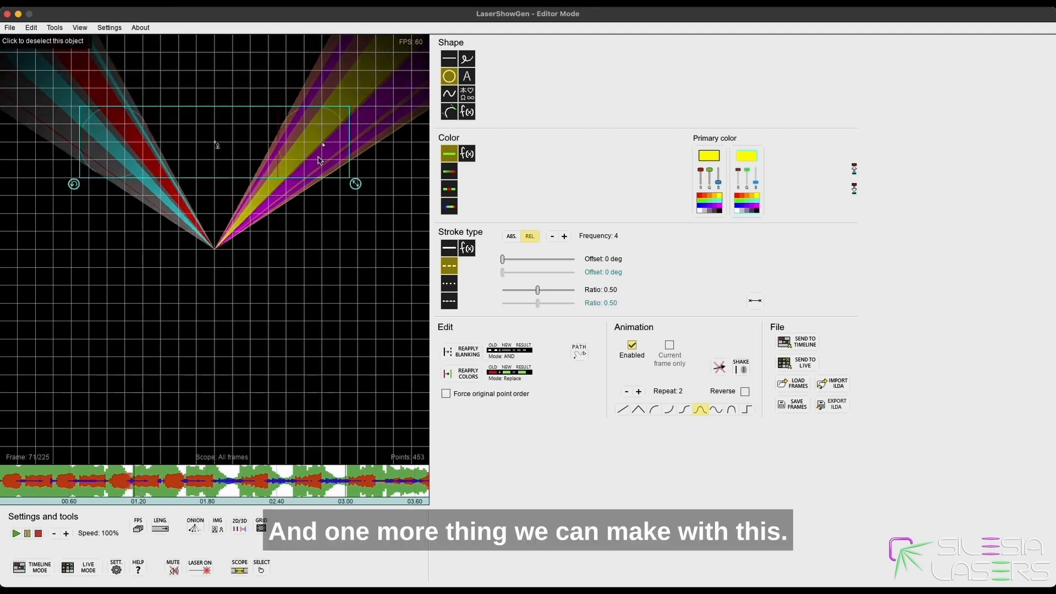
pyautogui.click(349, 245)
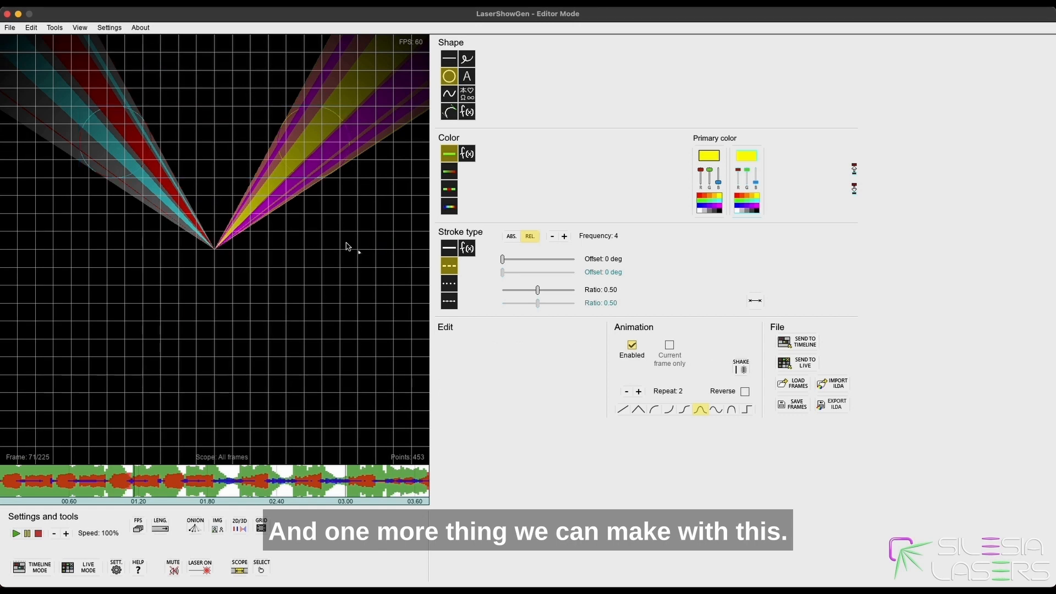
pyautogui.click(135, 125)
pyautogui.click(449, 171)
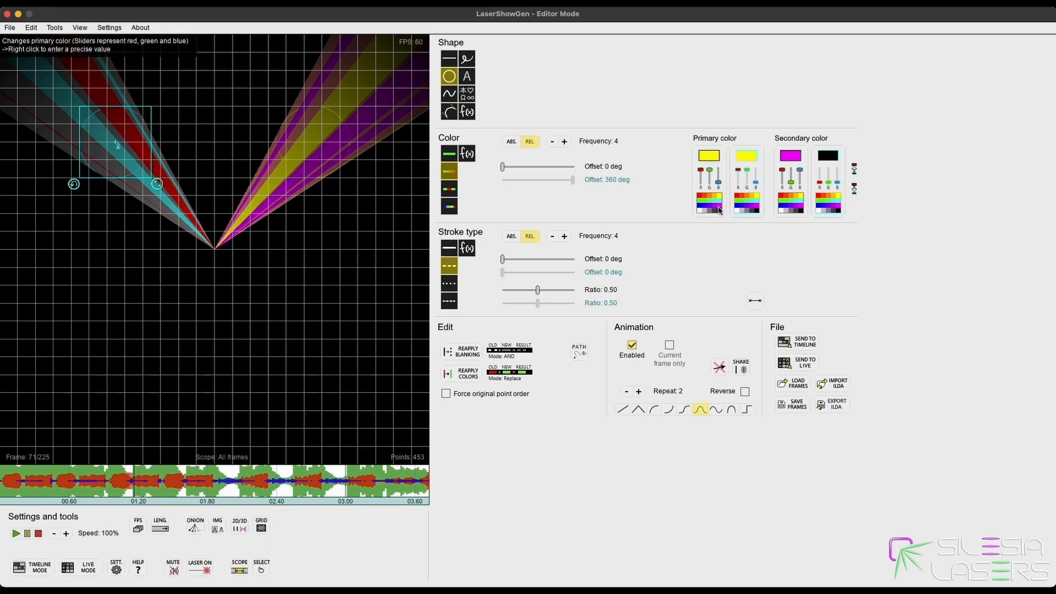
pyautogui.click(759, 212)
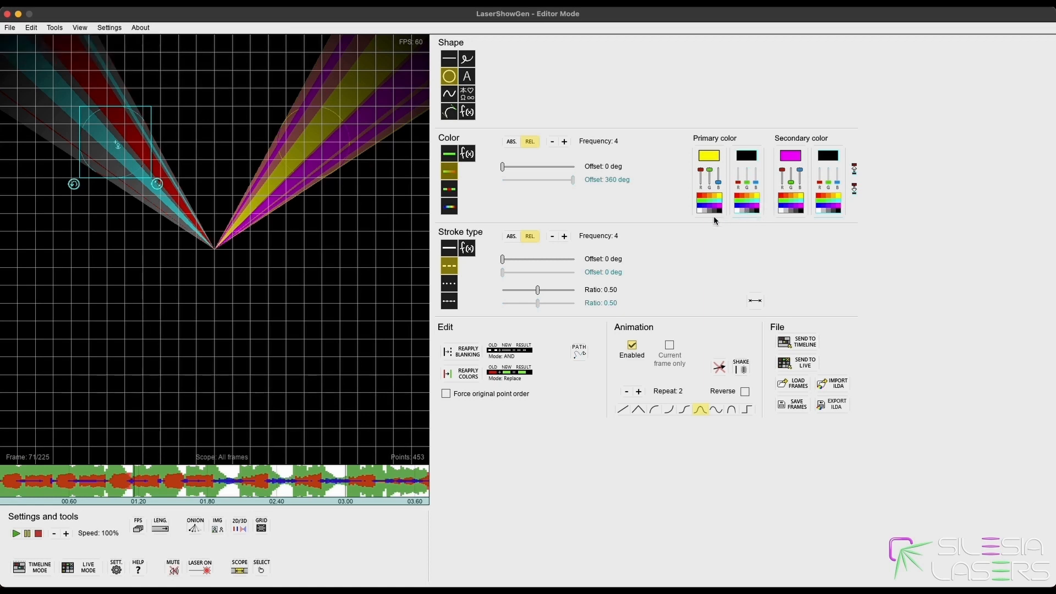
pyautogui.click(699, 207)
pyautogui.click(781, 202)
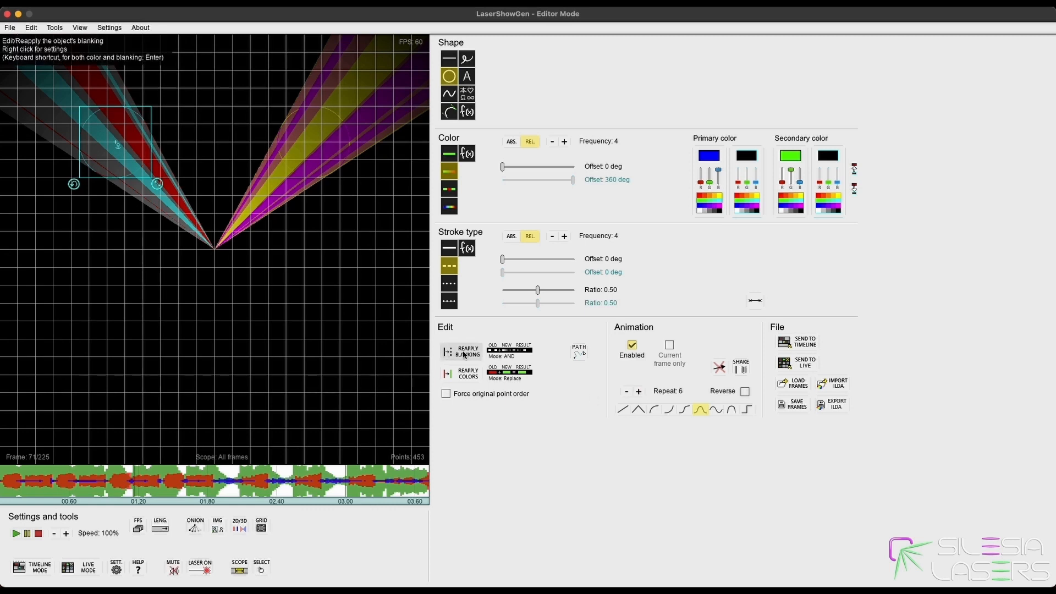
pyautogui.click(466, 373)
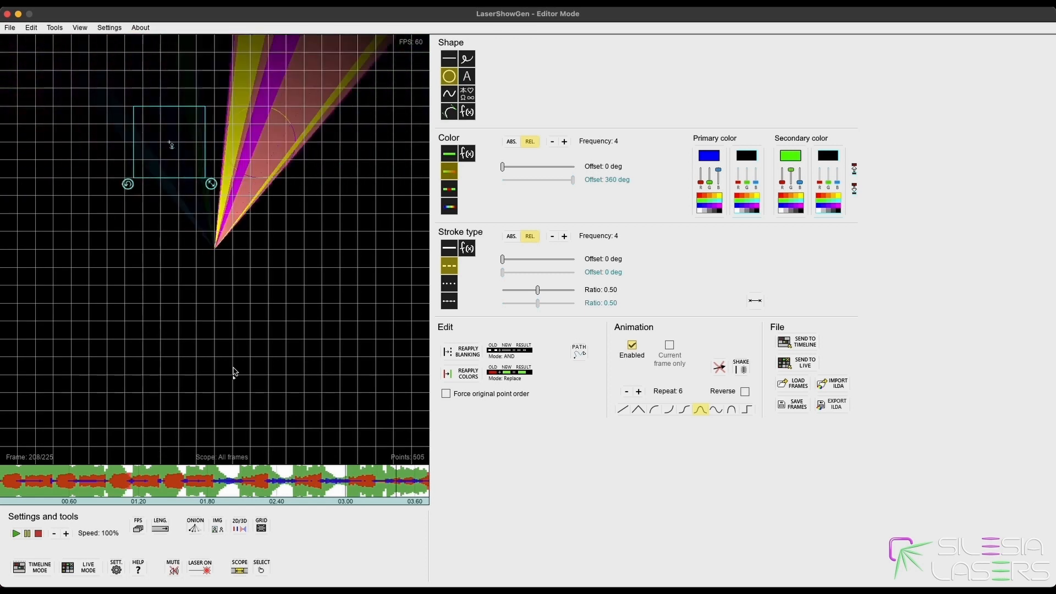
# At frame 110, recolor the yellow-magenta circle with a red-to-yellow gradient, reapply its colors and dashed blanking, and play the animation.
pyautogui.moveTo(225, 489); pyautogui.dragTo(209, 482)
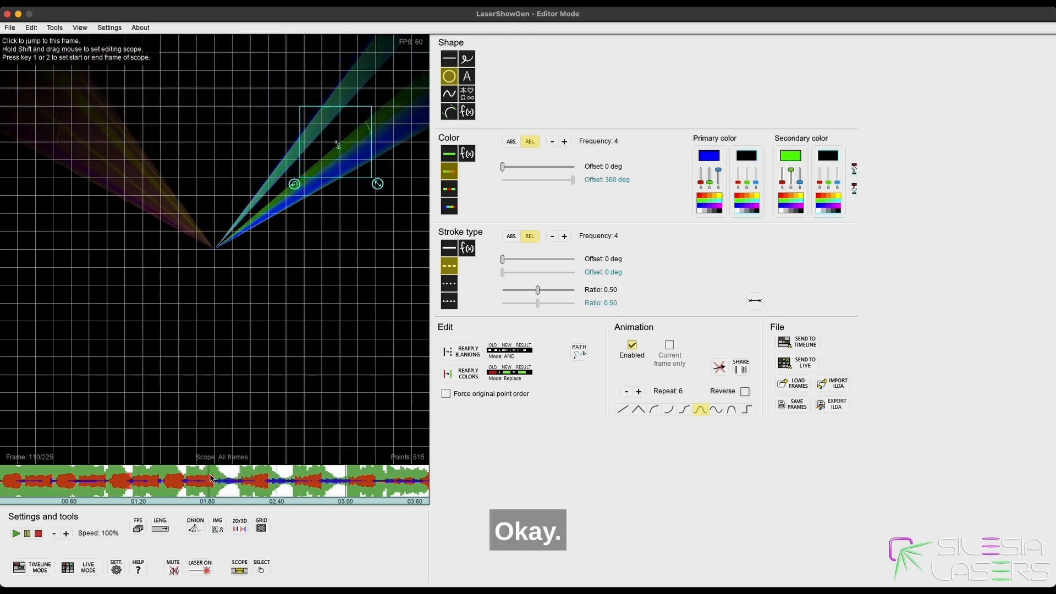
pyautogui.click(92, 142)
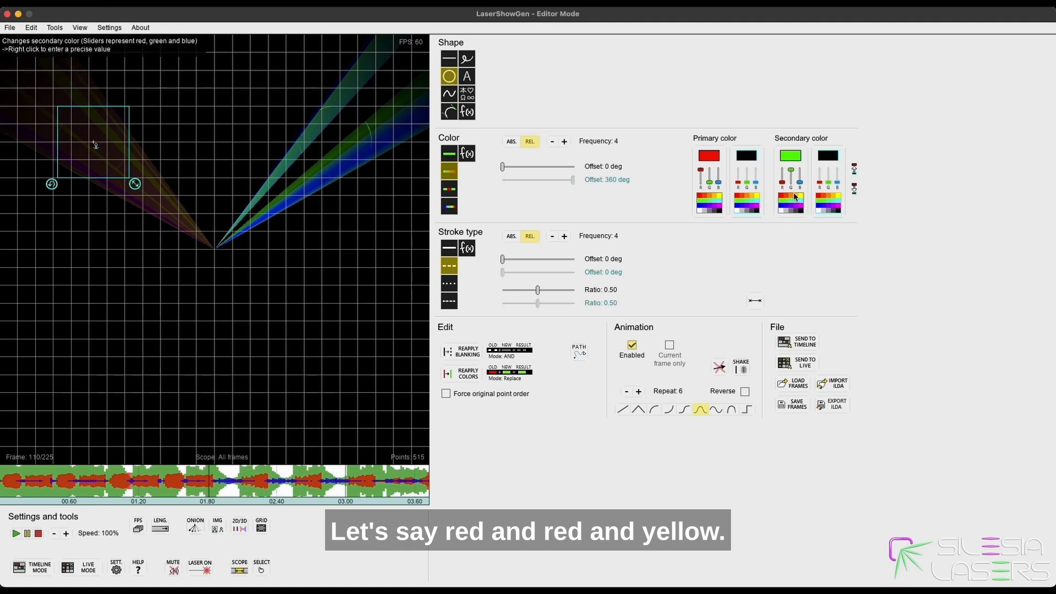
pyautogui.click(801, 197)
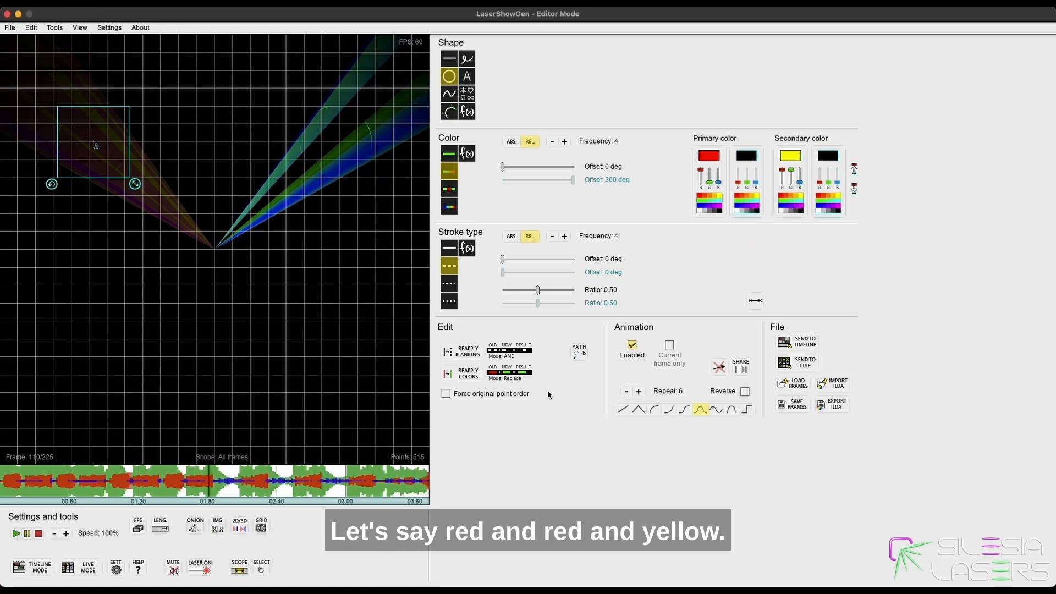
pyautogui.click(461, 374)
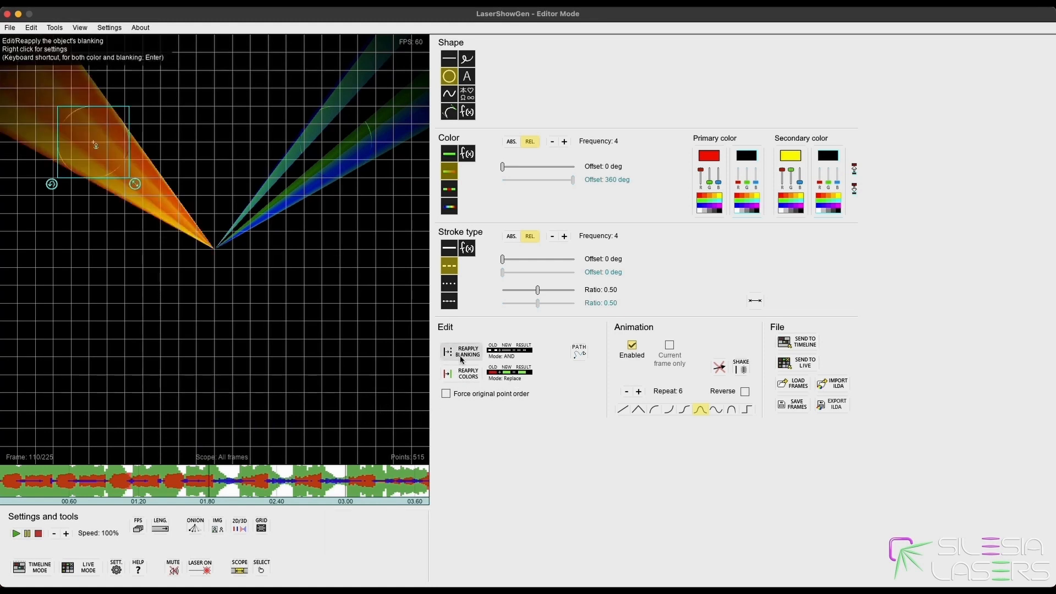
pyautogui.click(352, 352)
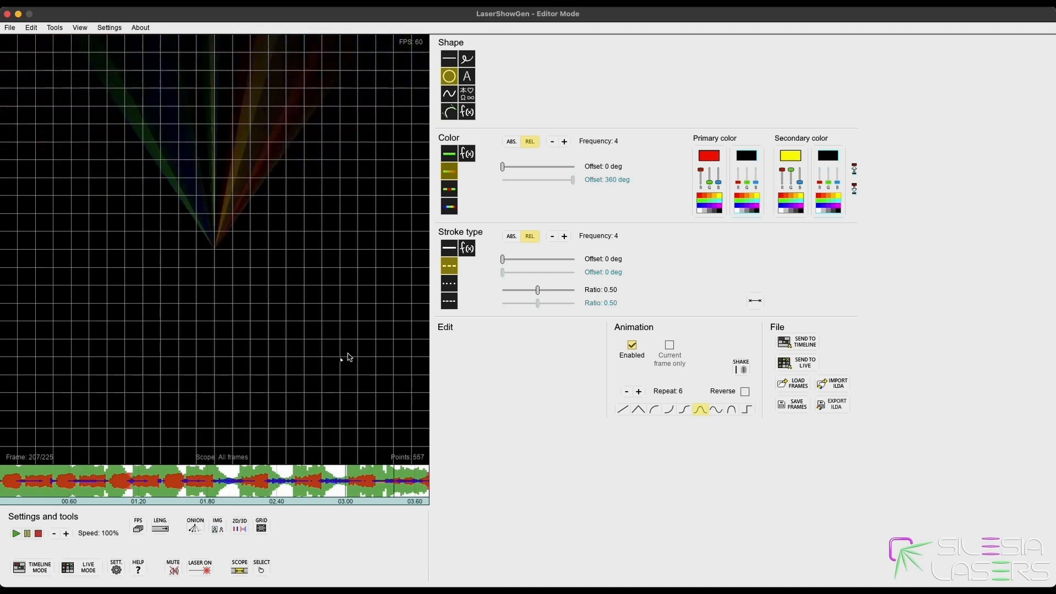
# Try rotating the blue-green circle 180 degrees around an anchor midway between the circles, using Repeat 1 and linear animation, and play it.
pyautogui.hotkey('ctrl', 'a')
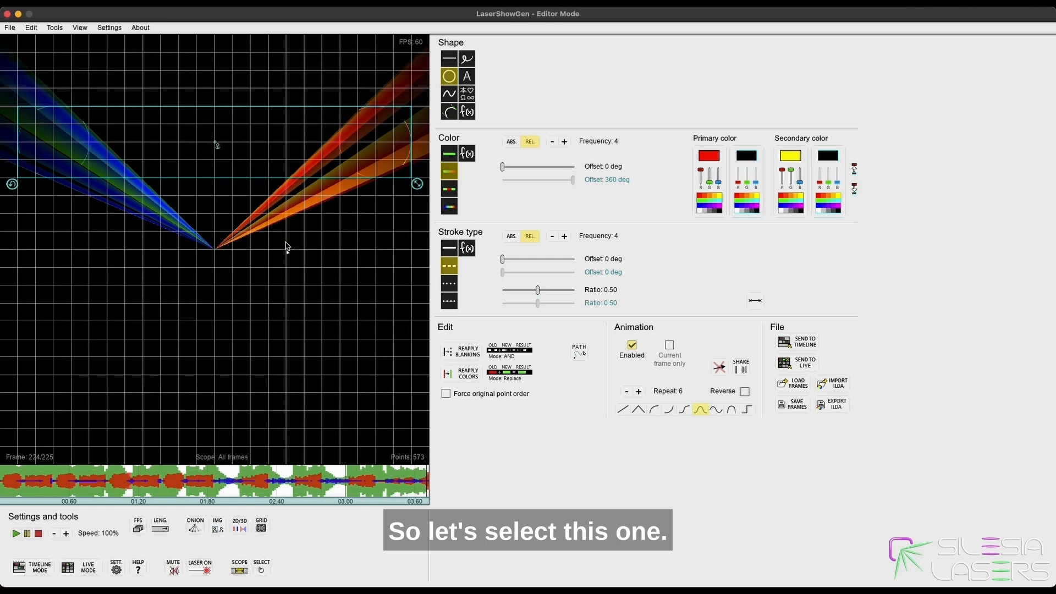
pyautogui.click(52, 144)
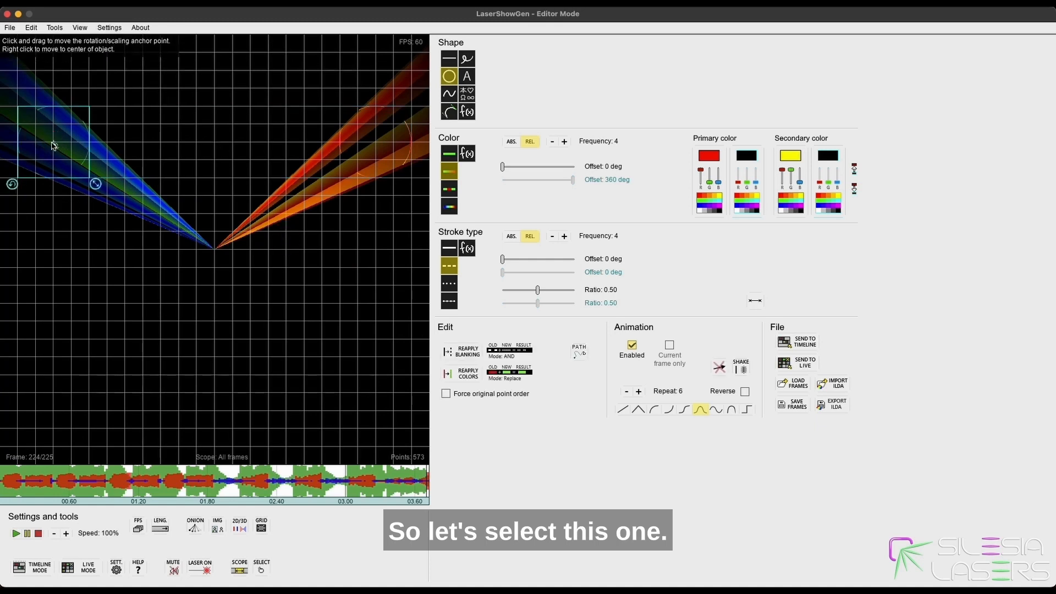
pyautogui.moveTo(56, 146); pyautogui.dragTo(178, 150)
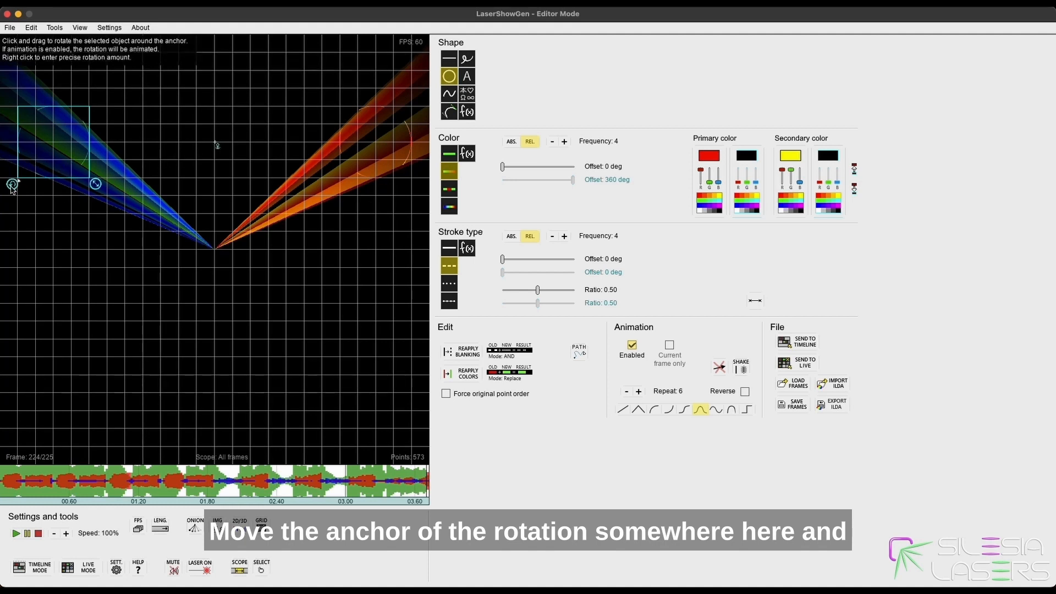
pyautogui.click(626, 392)
pyautogui.click(626, 391)
pyautogui.click(626, 392)
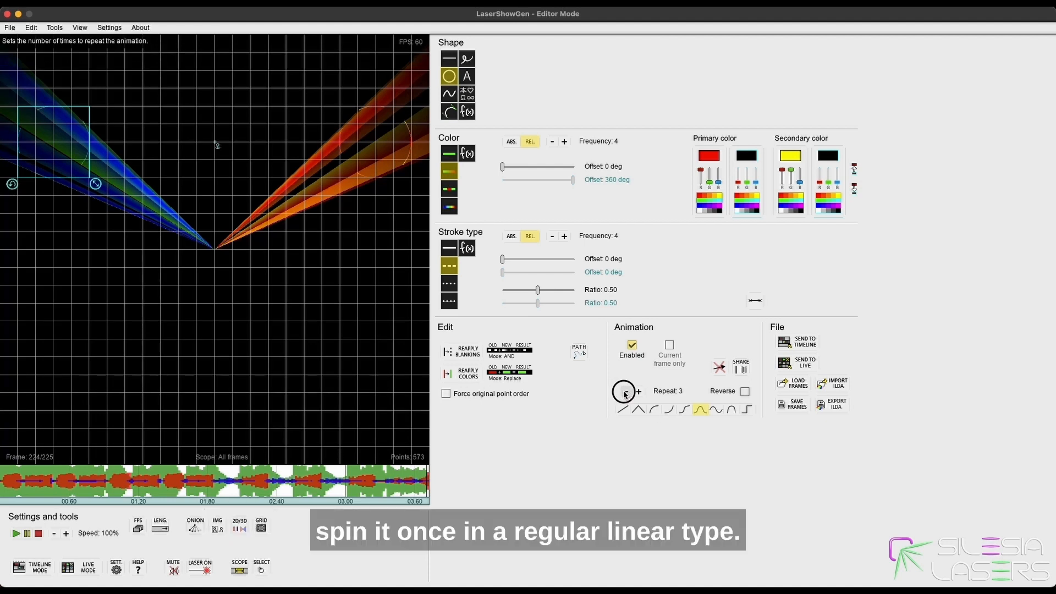
pyautogui.click(624, 410)
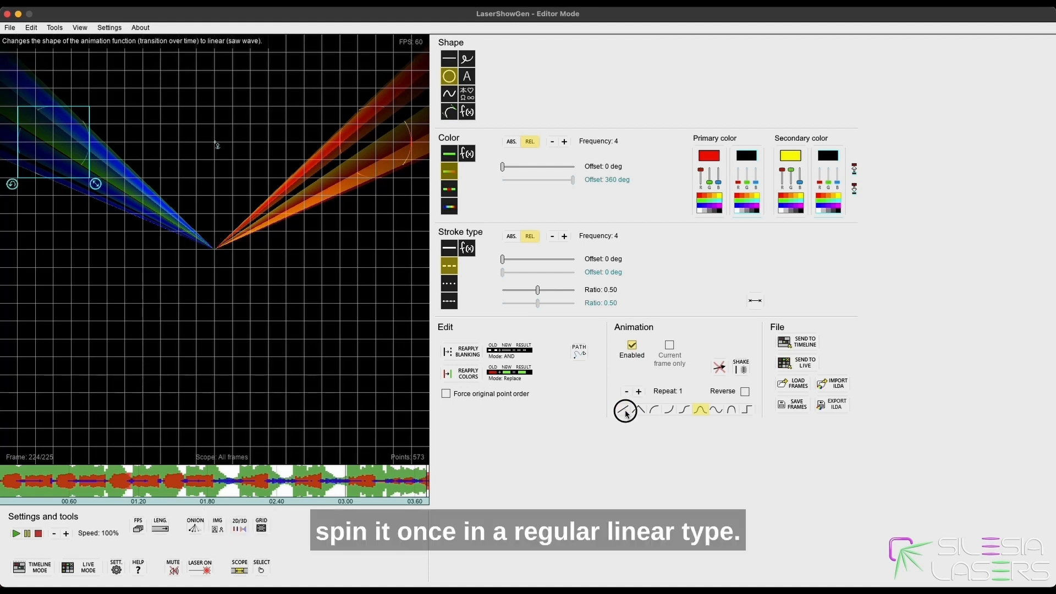
pyautogui.rightClick(11, 185)
pyautogui.write('180')
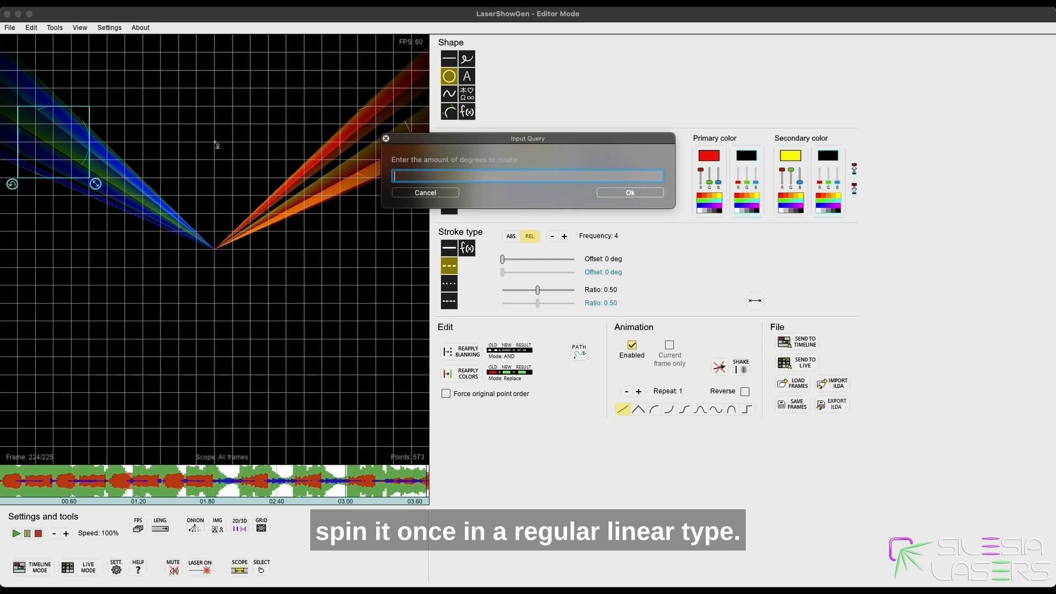
pyautogui.click(638, 194)
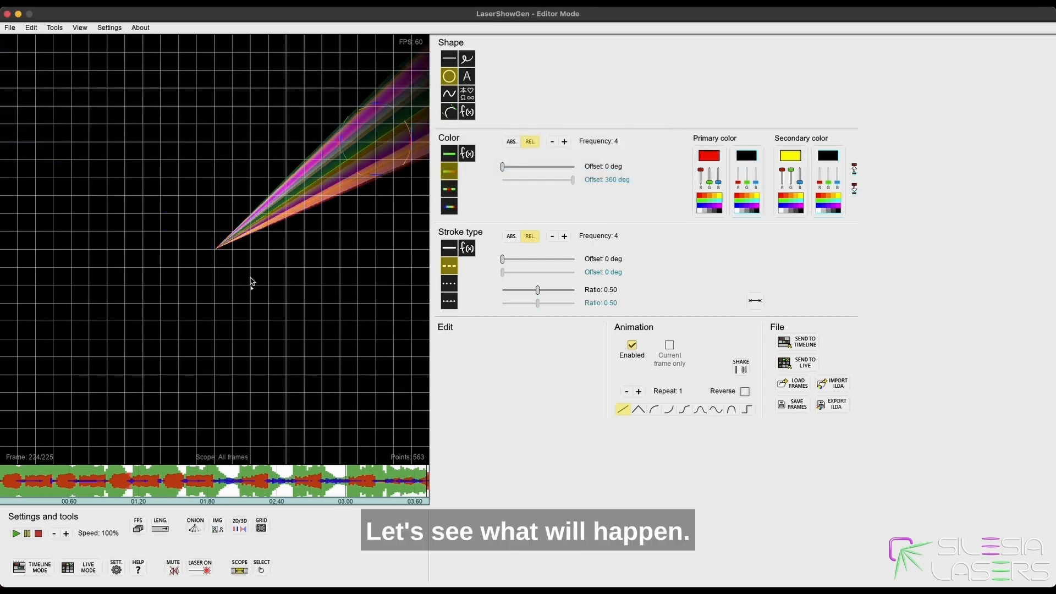
pyautogui.press('space')
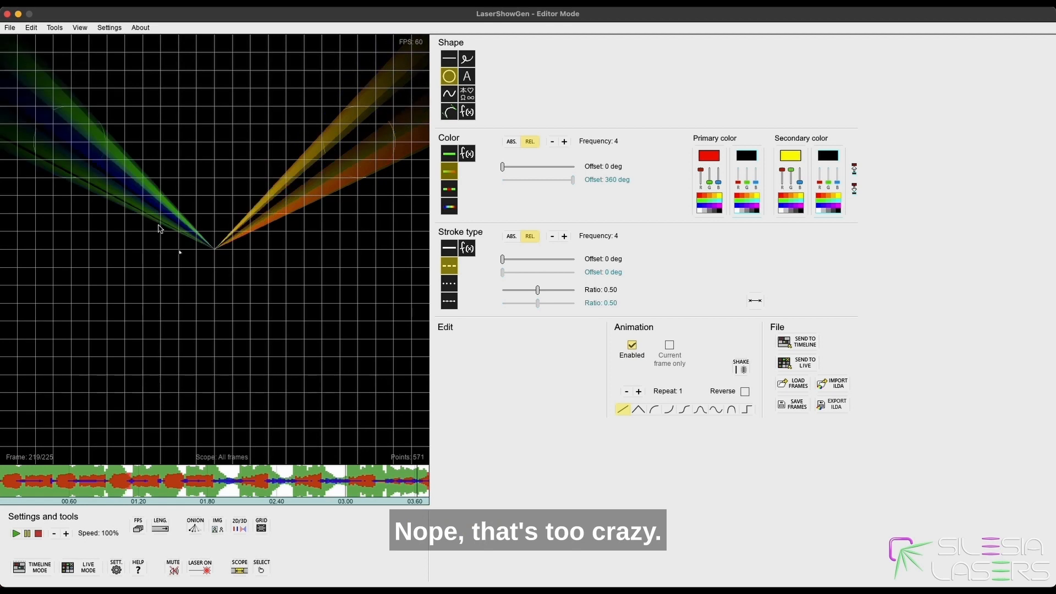
# Undo the circle rotation, replay the animation in the editor, and review the edited clip on the timeline.
pyautogui.click(94, 153)
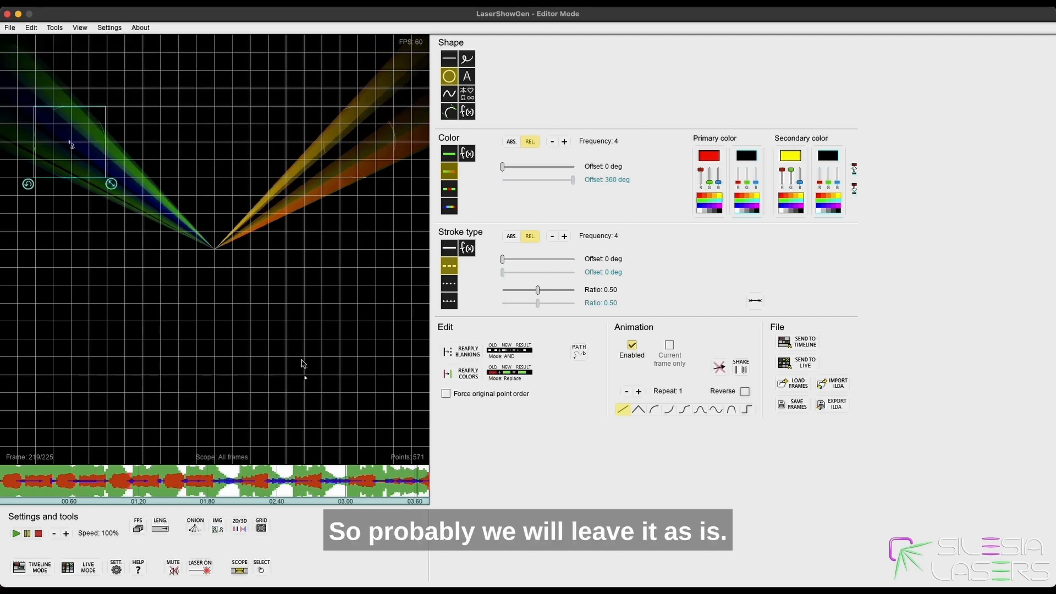
pyautogui.click(394, 348)
pyautogui.press('space')
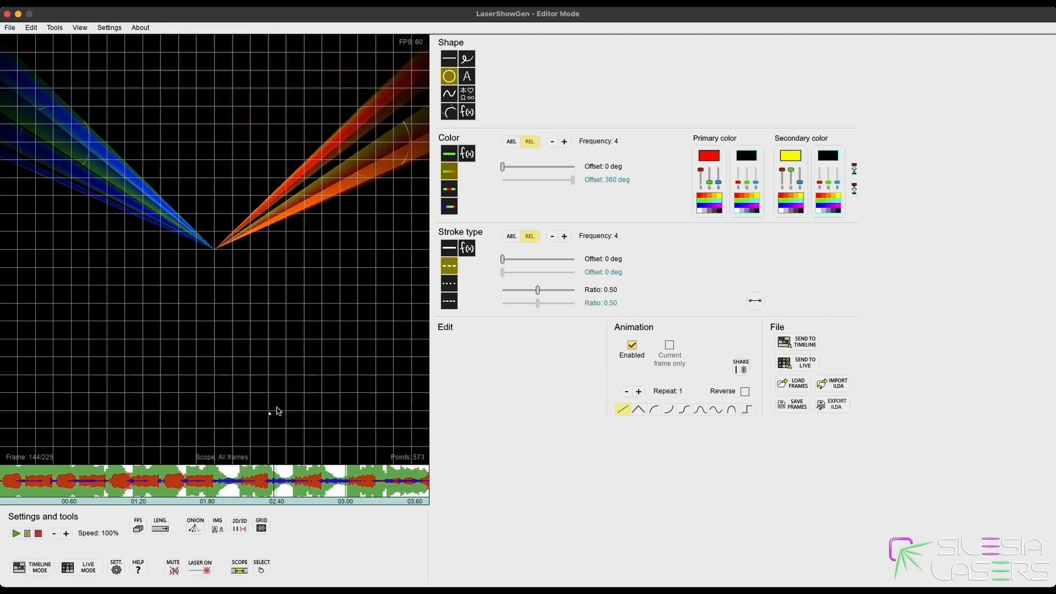
pyautogui.press('space')
pyautogui.click(32, 571)
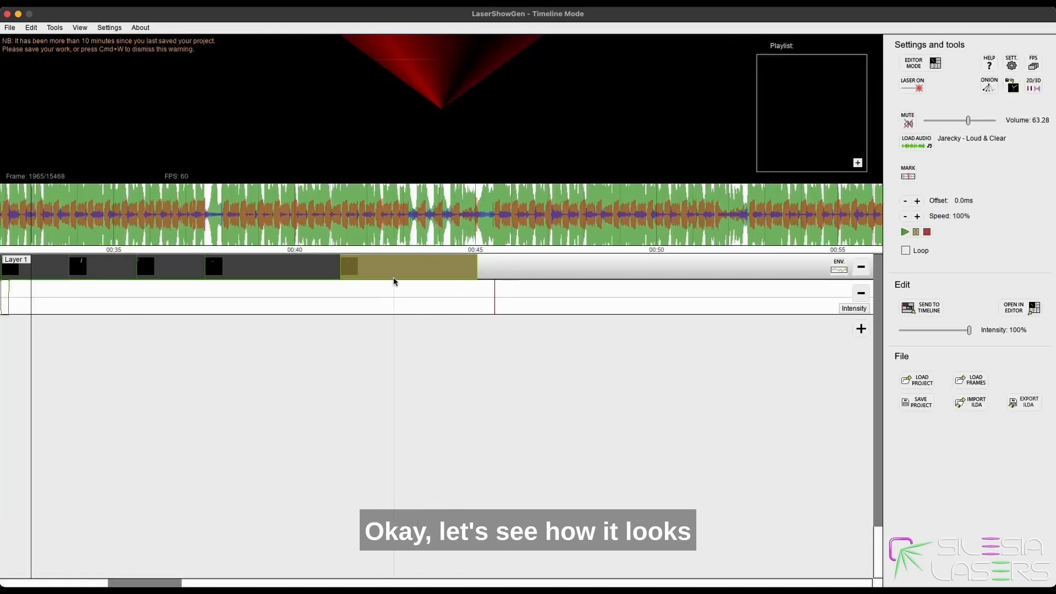
pyautogui.moveTo(278, 231); pyautogui.dragTo(302, 255)
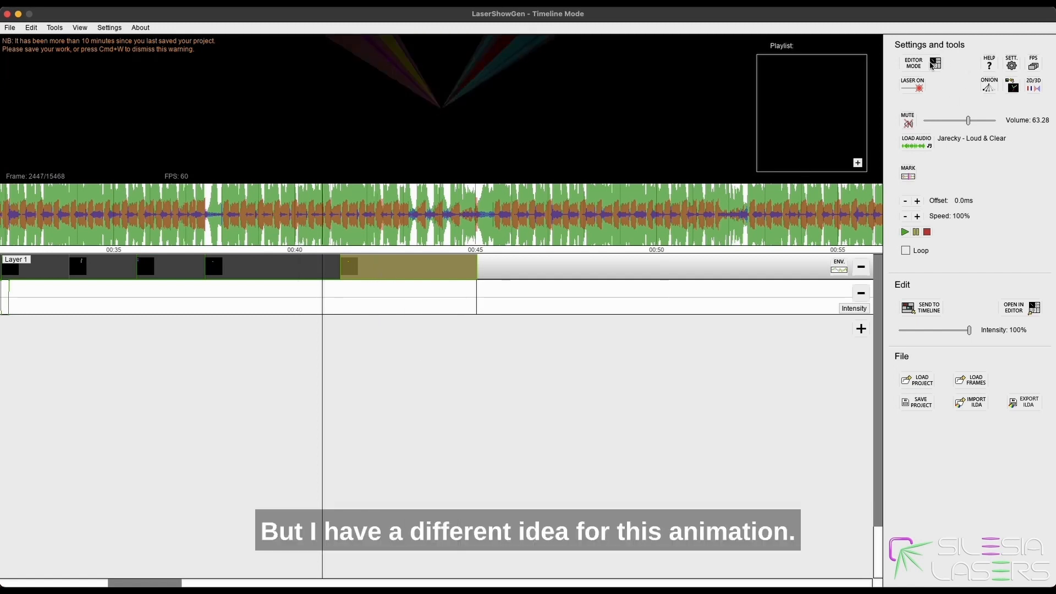
# Return to the editor, go to frame 64, and delete both dashed circles.
pyautogui.click(933, 64)
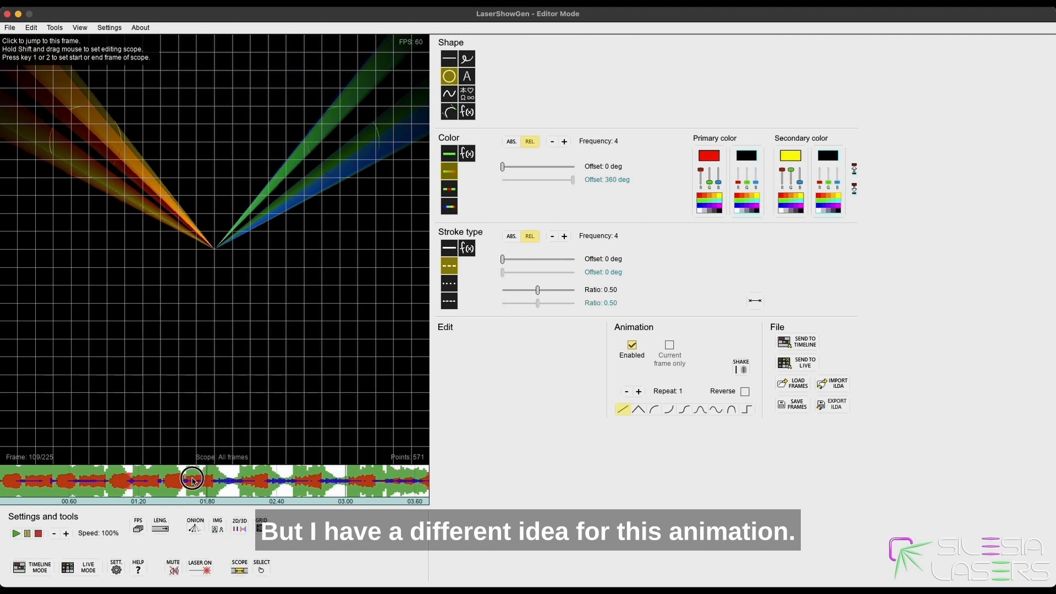
pyautogui.click(121, 483)
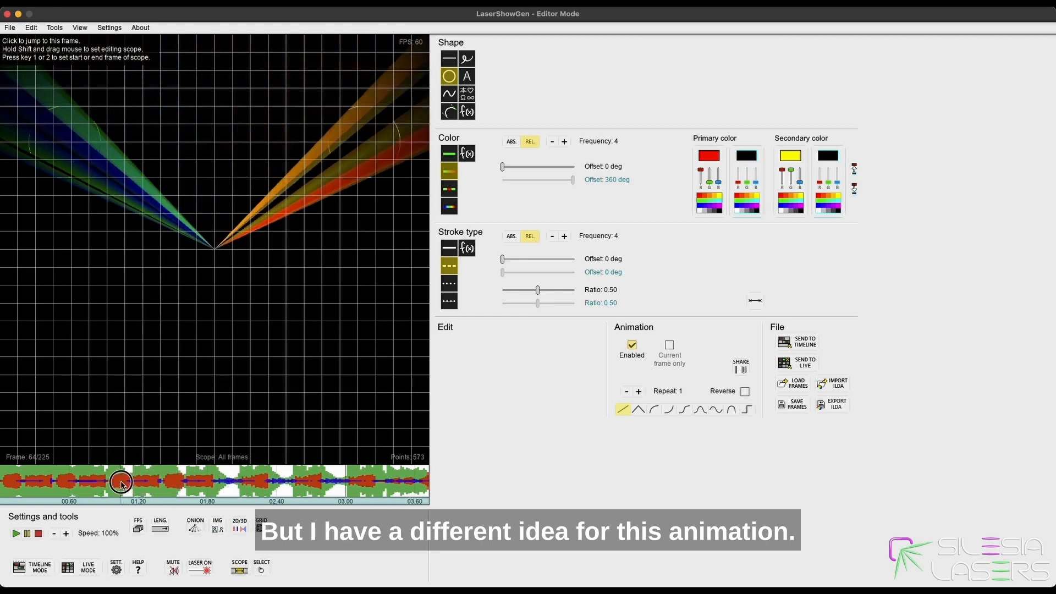
pyautogui.click(50, 154)
pyautogui.keyDown('shift'); pyautogui.click(363, 171); pyautogui.keyUp('shift')
pyautogui.press('Delete')
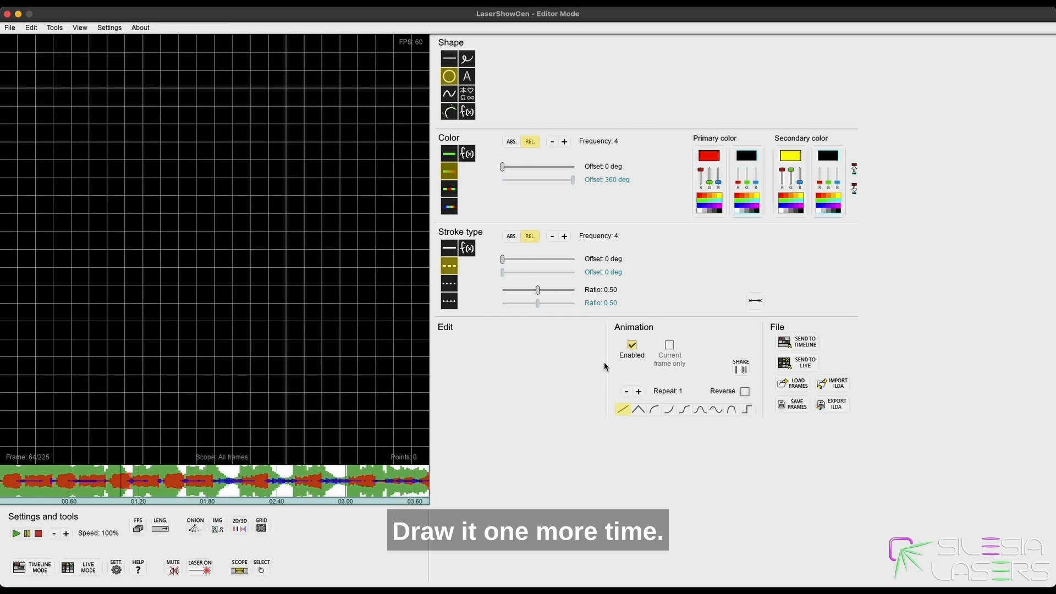
# Set the animation to Repeat 6 and the scope to frames 59-225, and draw the dashed red-to-yellow circle on the canvas's upper right.
pyautogui.click(638, 391)
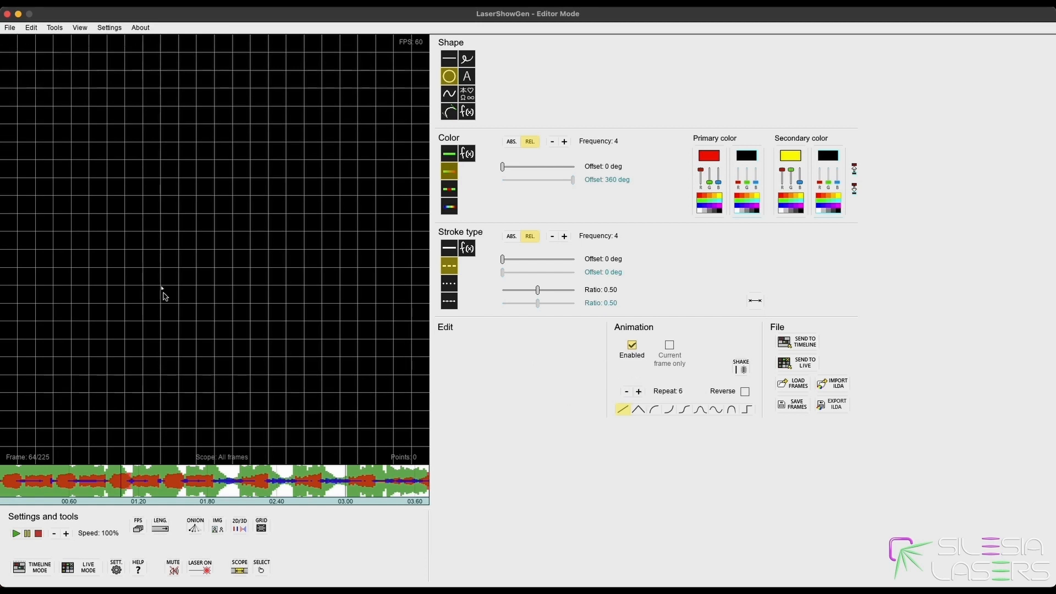
pyautogui.click(106, 483)
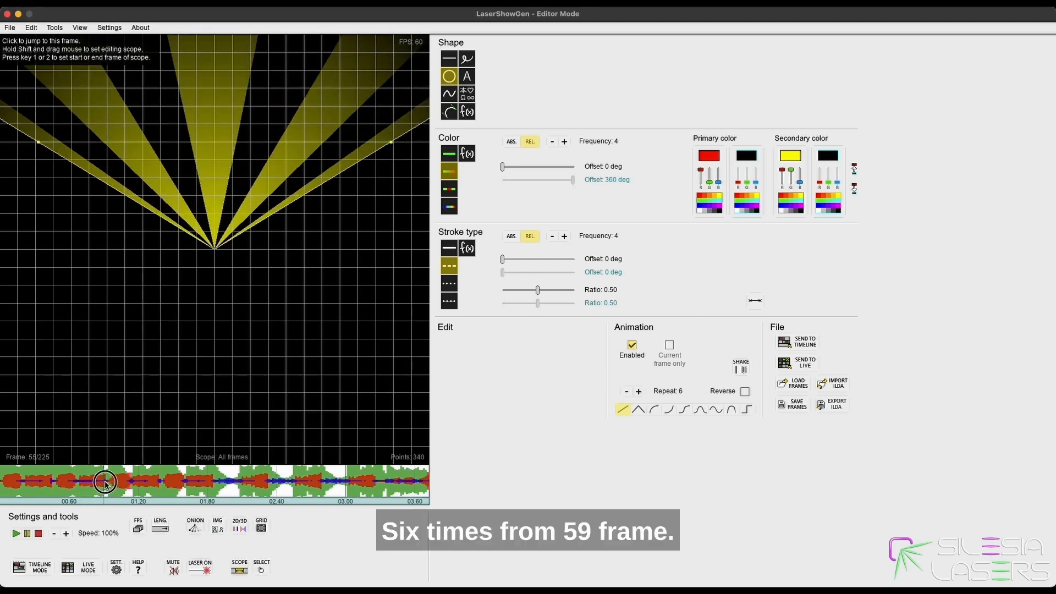
pyautogui.click(110, 485)
pyautogui.click(110, 482)
pyautogui.click(110, 482)
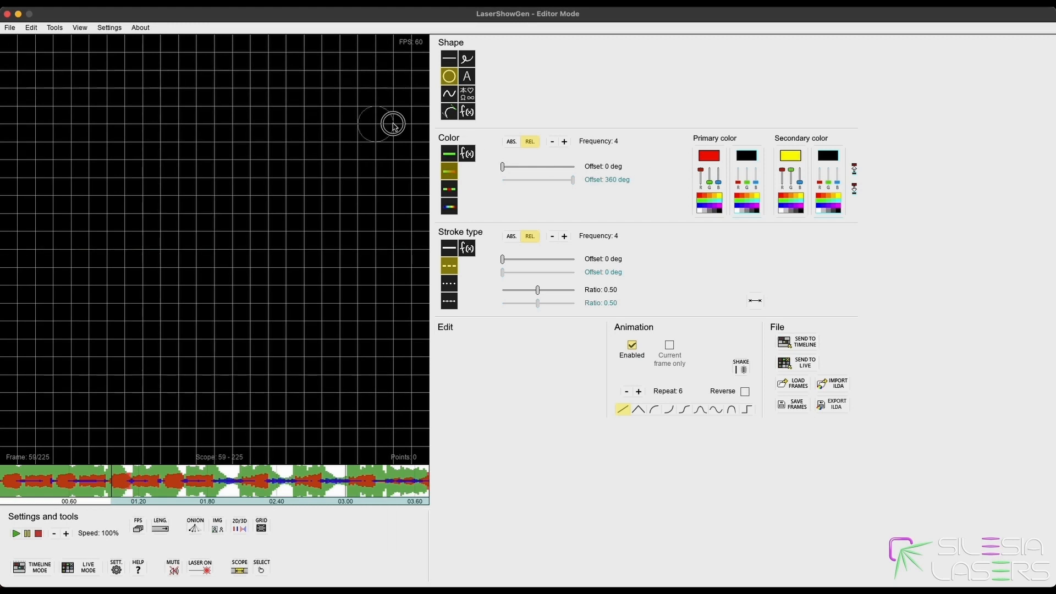
pyautogui.moveTo(418, 126); pyautogui.dragTo(419, 128)
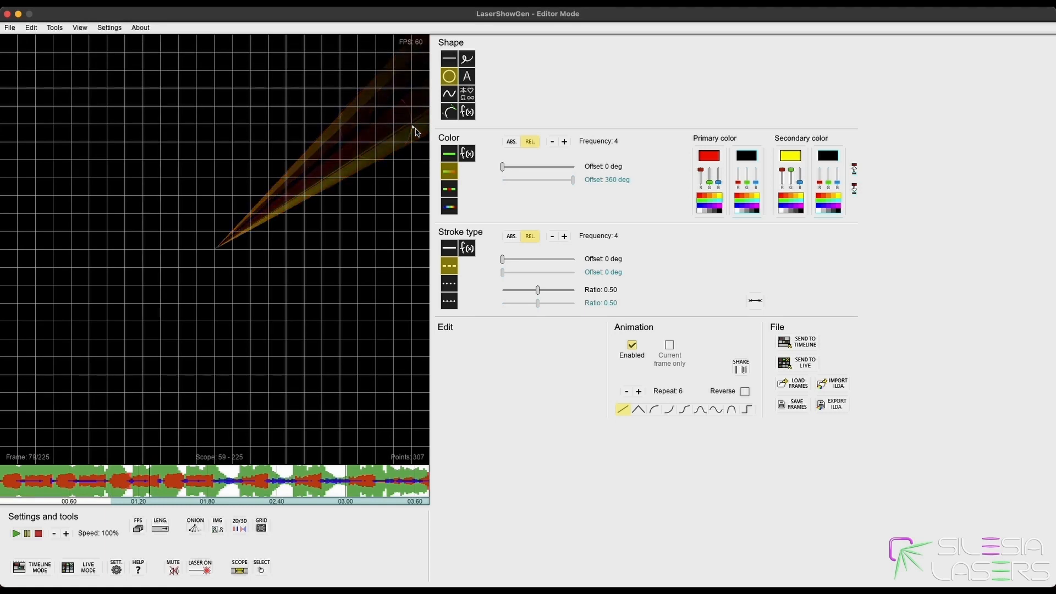
# From frame 59, draw a matching dashed circle with a blue-to-green gradient on the canvas's upper left.
pyautogui.click(110, 483)
pyautogui.click(697, 207)
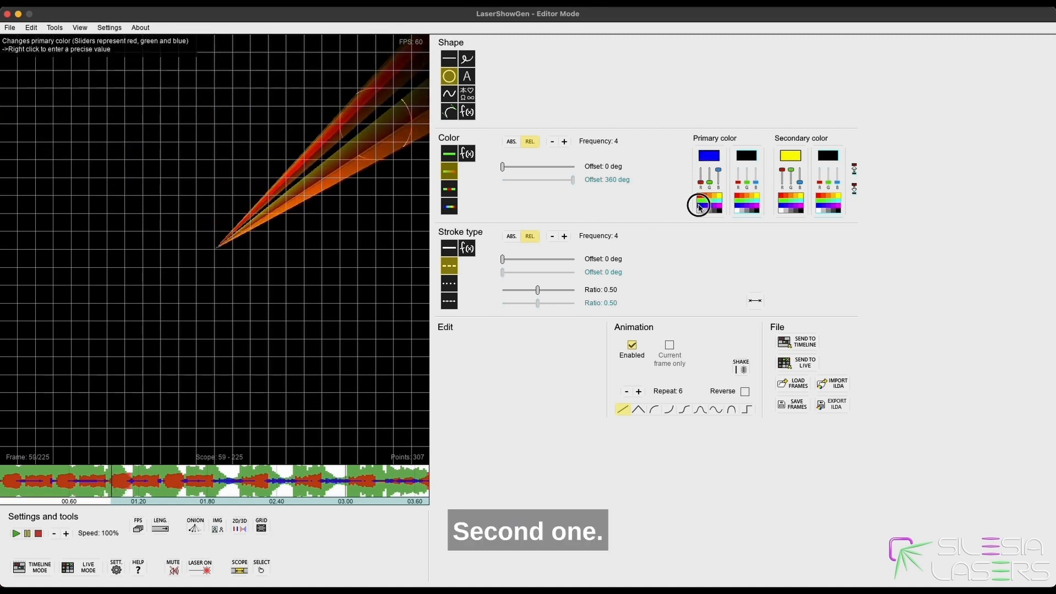
pyautogui.click(783, 204)
pyautogui.moveTo(54, 126); pyautogui.dragTo(93, 129)
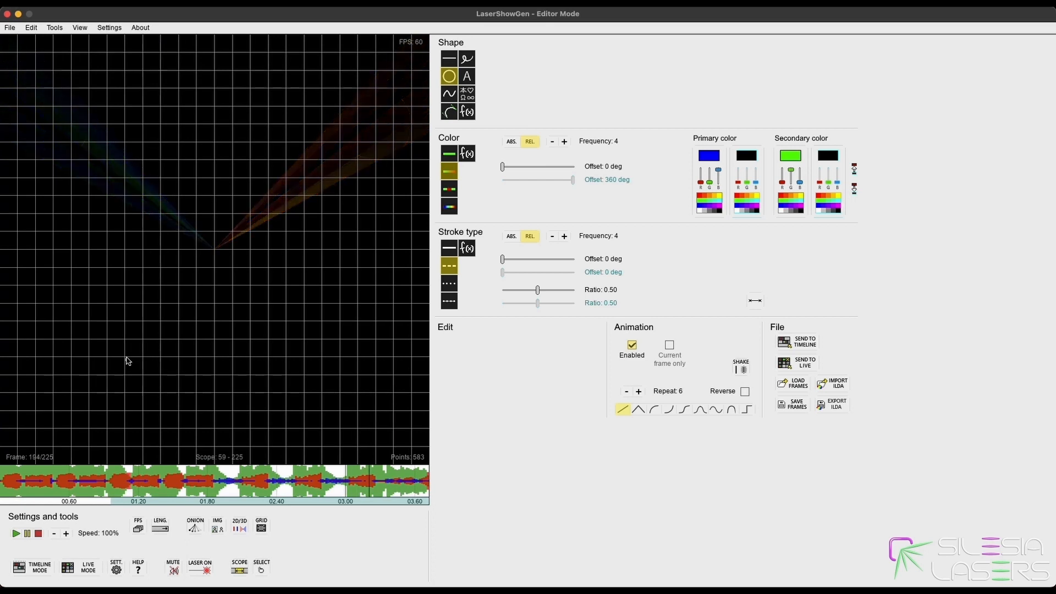
# Set the editing scope to start at frame 113 and choose the step-shaped animation function.
pyautogui.click(188, 488)
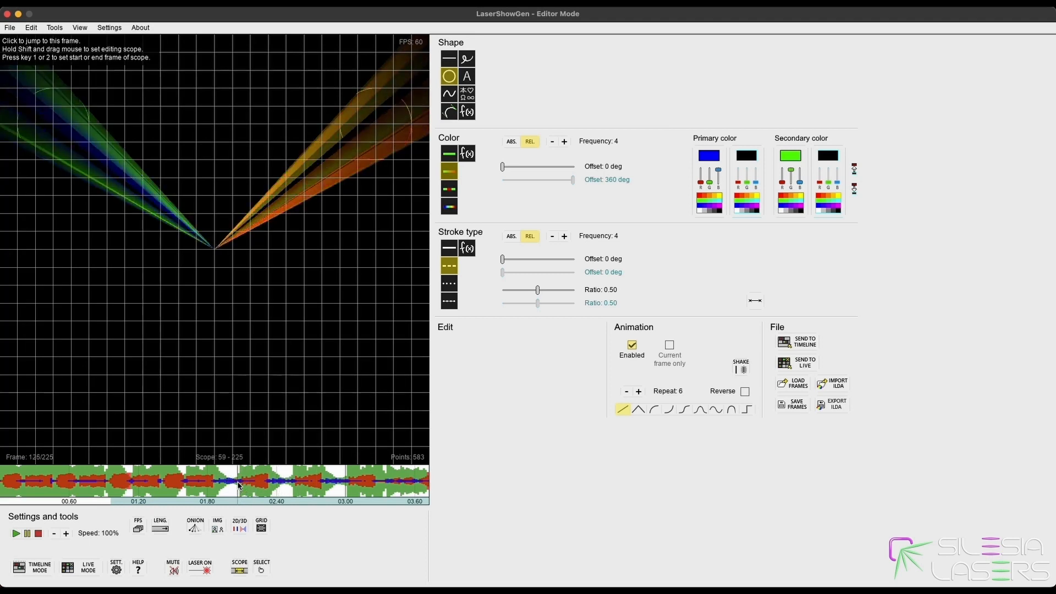
pyautogui.click(205, 484)
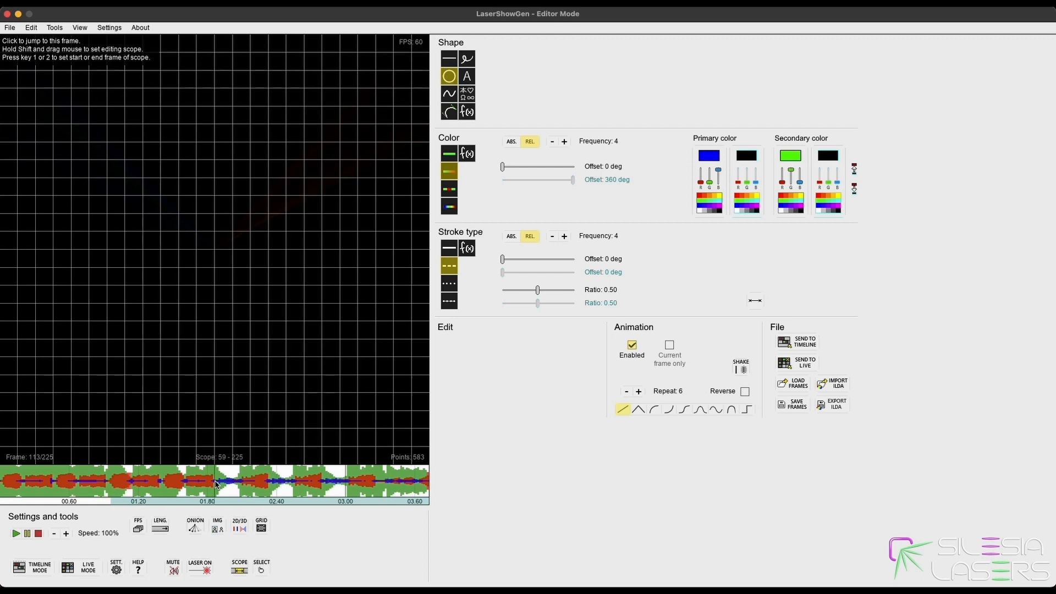
pyautogui.press('1')
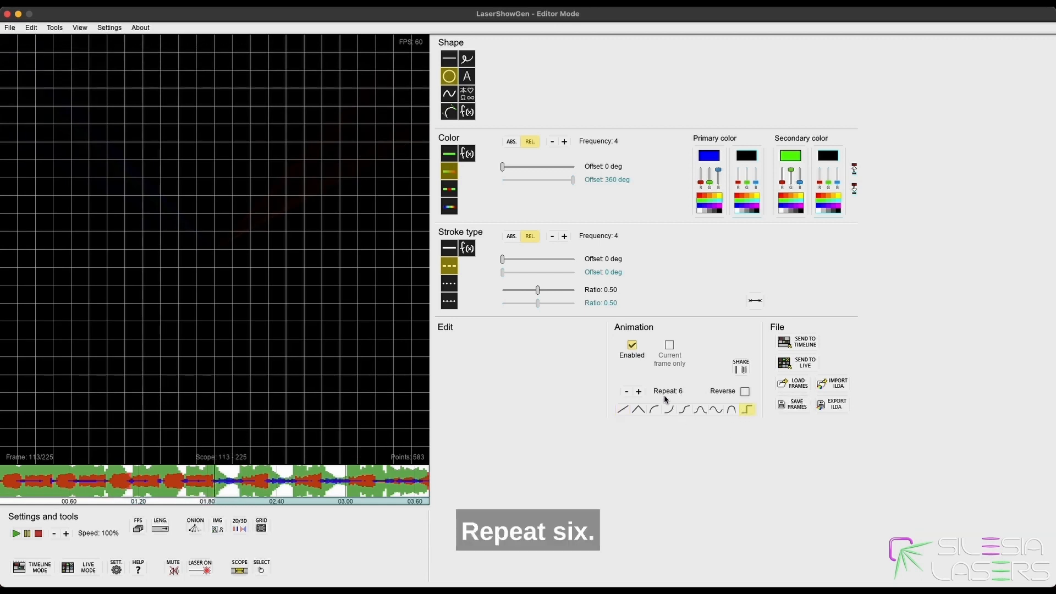
# Animate the two circles swapping sides horizontally with Repeat 6 over frames 113-225, and play the animation.
pyautogui.click(380, 139)
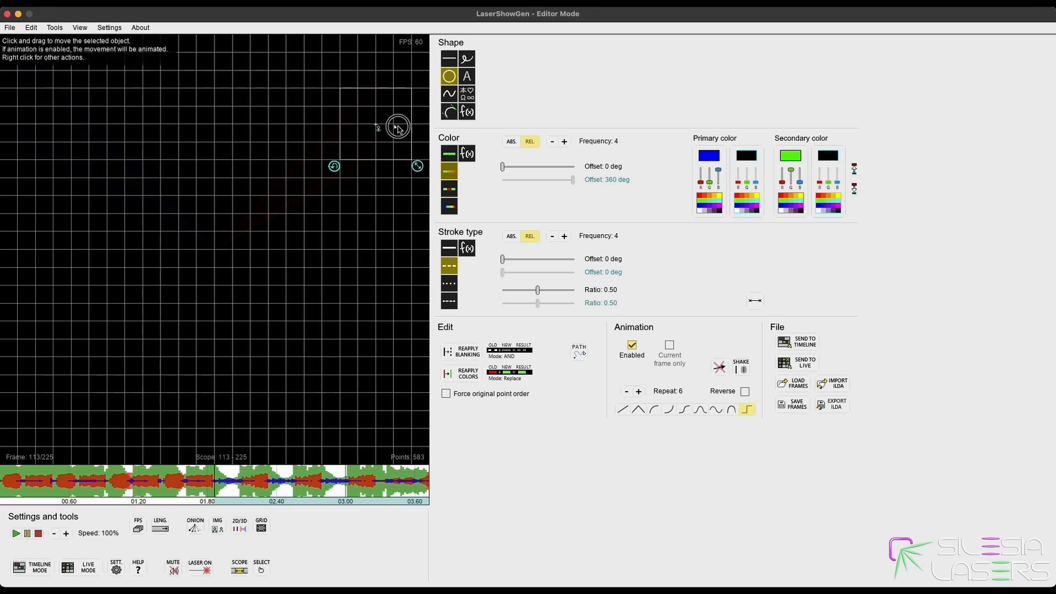
pyautogui.click(139, 202)
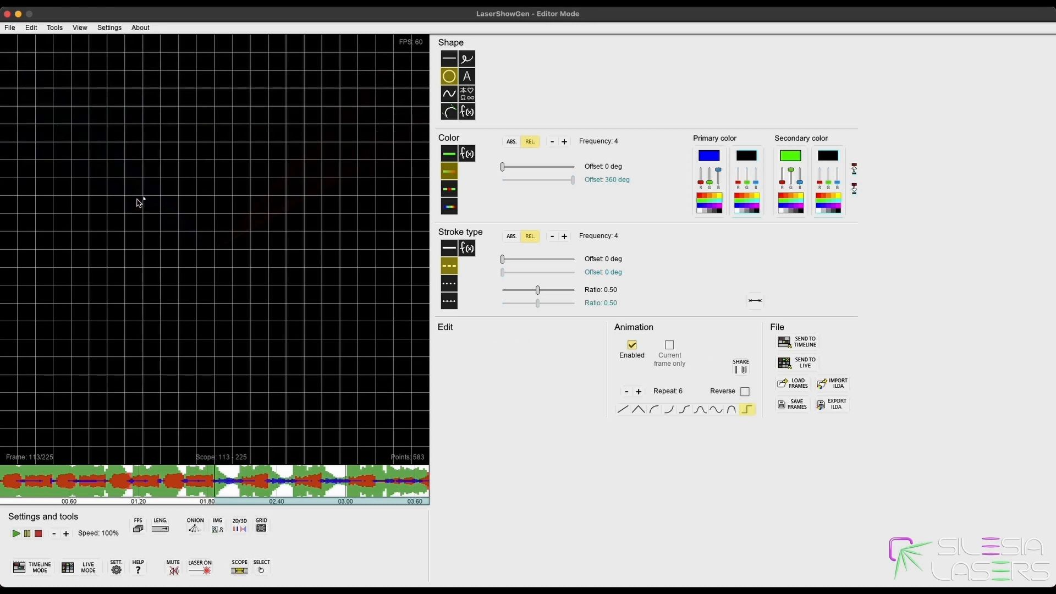
pyautogui.click(75, 141)
pyautogui.moveTo(68, 129); pyautogui.dragTo(388, 135)
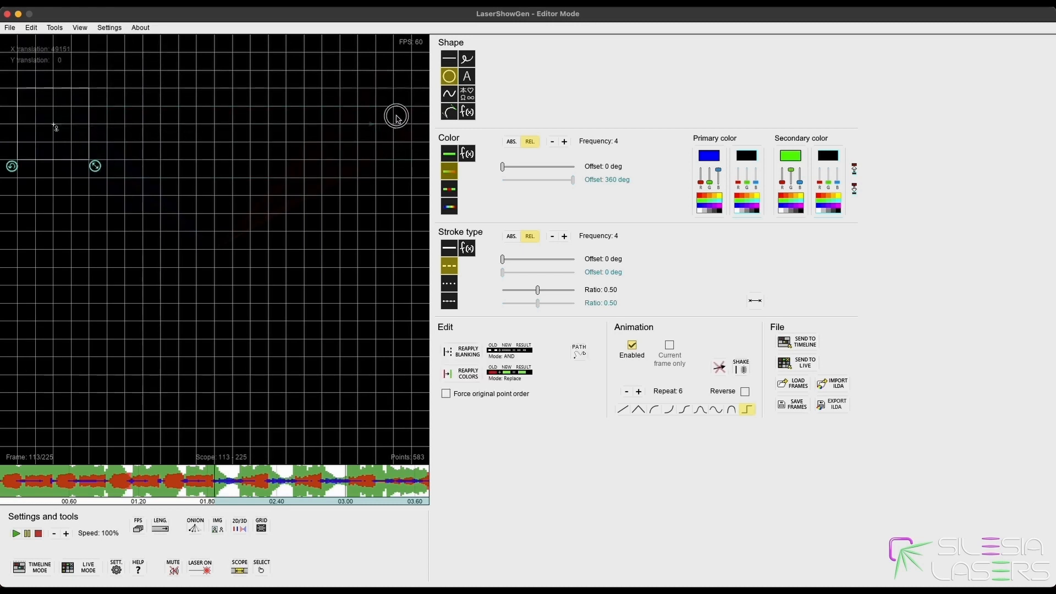
pyautogui.click(341, 231)
pyautogui.press('space')
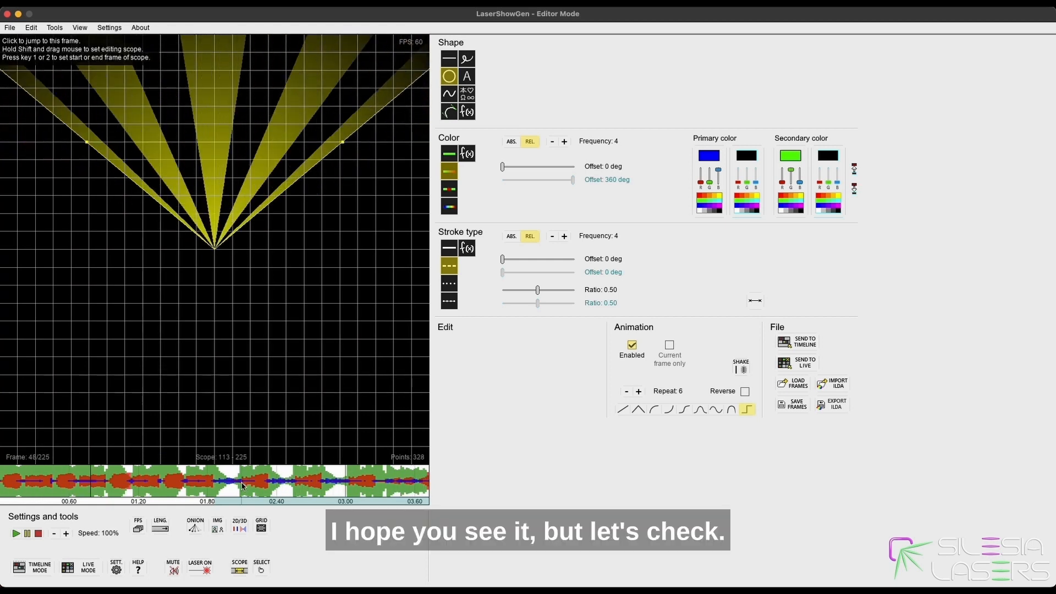
# Inspect the circles around frame 113 and play the clip to check how their colors switch sides.
pyautogui.click(212, 474)
pyautogui.moveTo(215, 477); pyautogui.dragTo(224, 477)
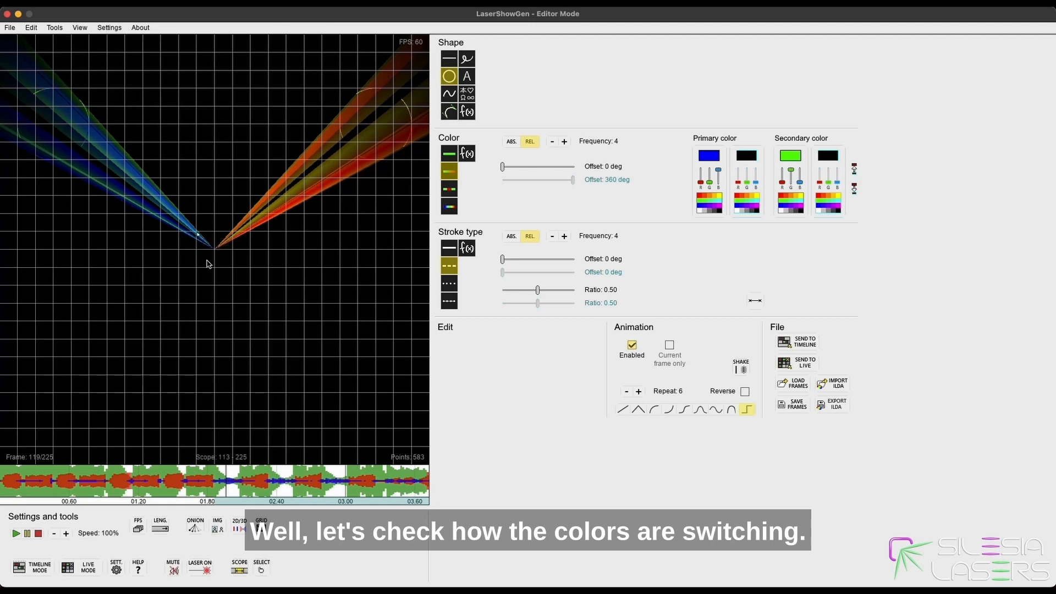
pyautogui.click(16, 533)
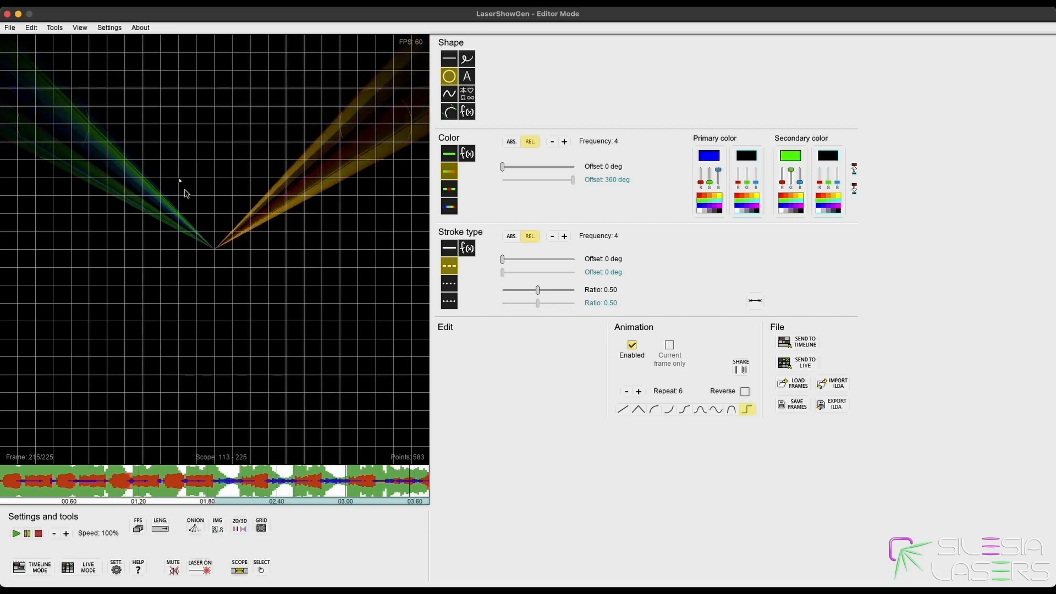
pyautogui.click(117, 483)
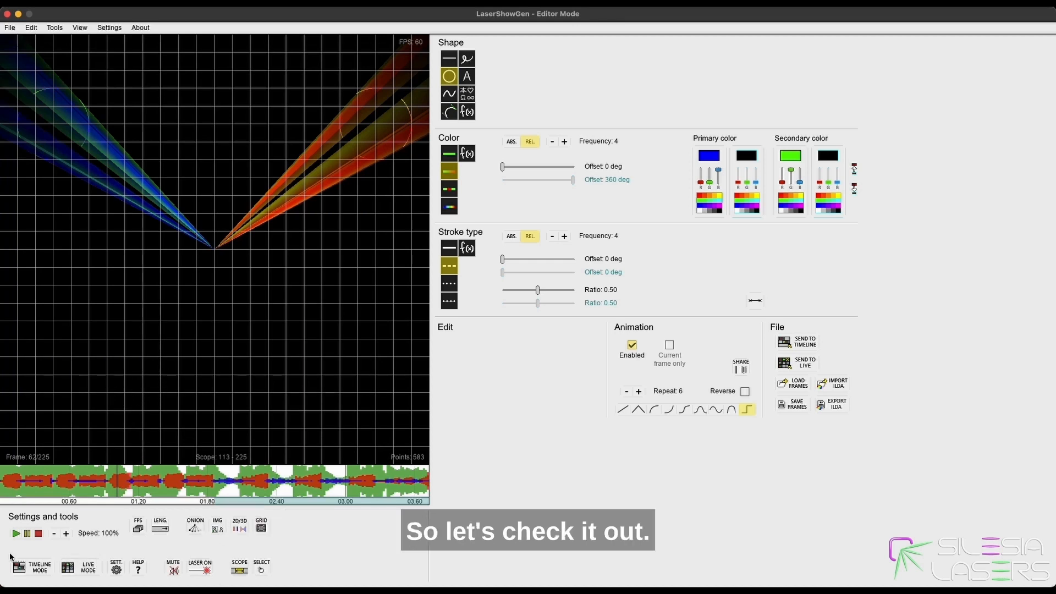
# Switch to the timeline and play the whole show from just before the first clip on Layer 1.
pyautogui.click(33, 571)
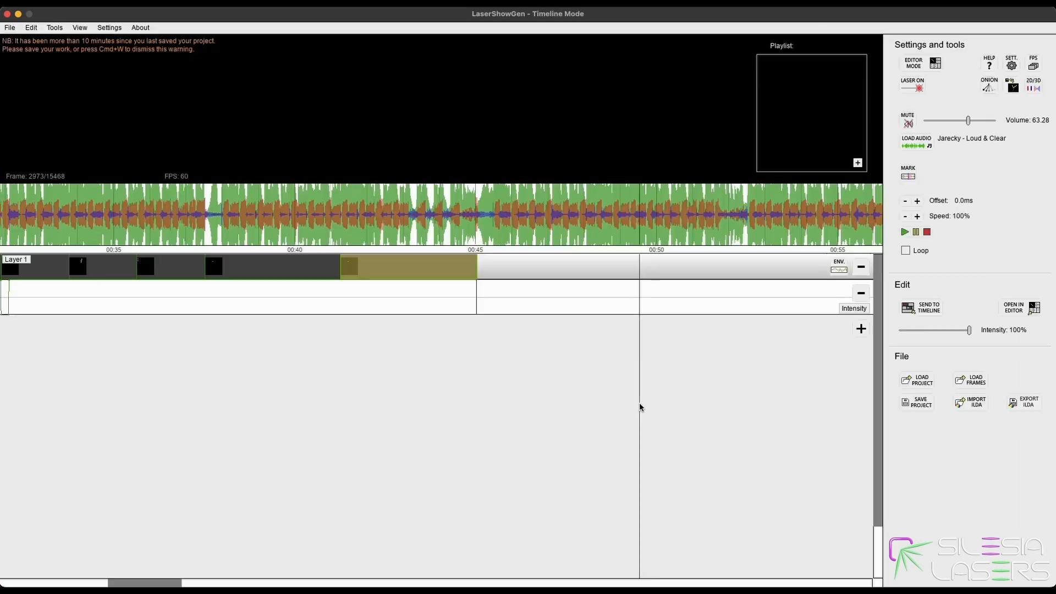
pyautogui.scroll(-5, 504, 358)
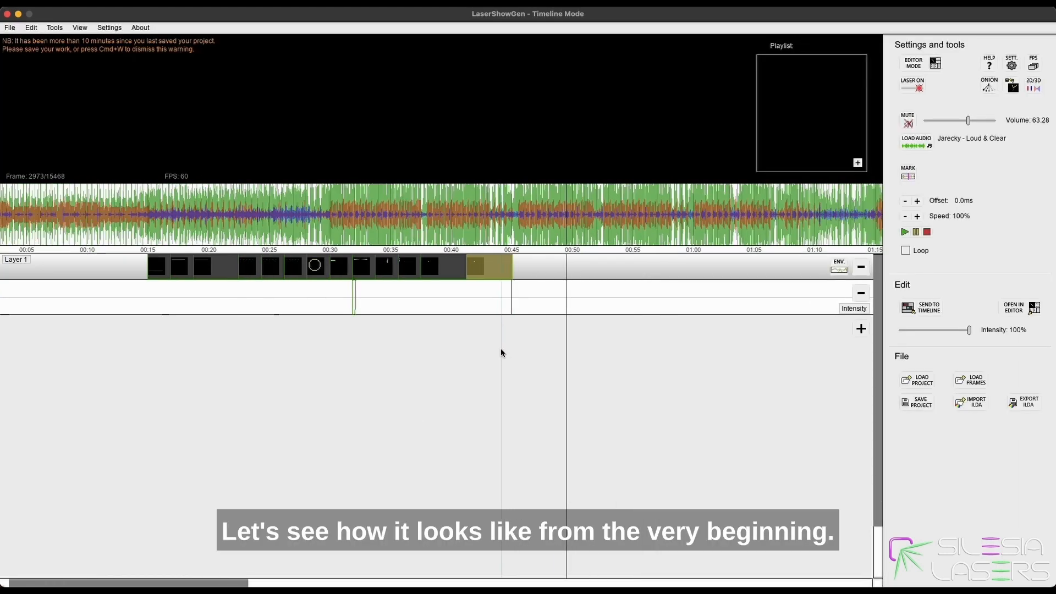
pyautogui.moveTo(149, 231); pyautogui.dragTo(139, 233)
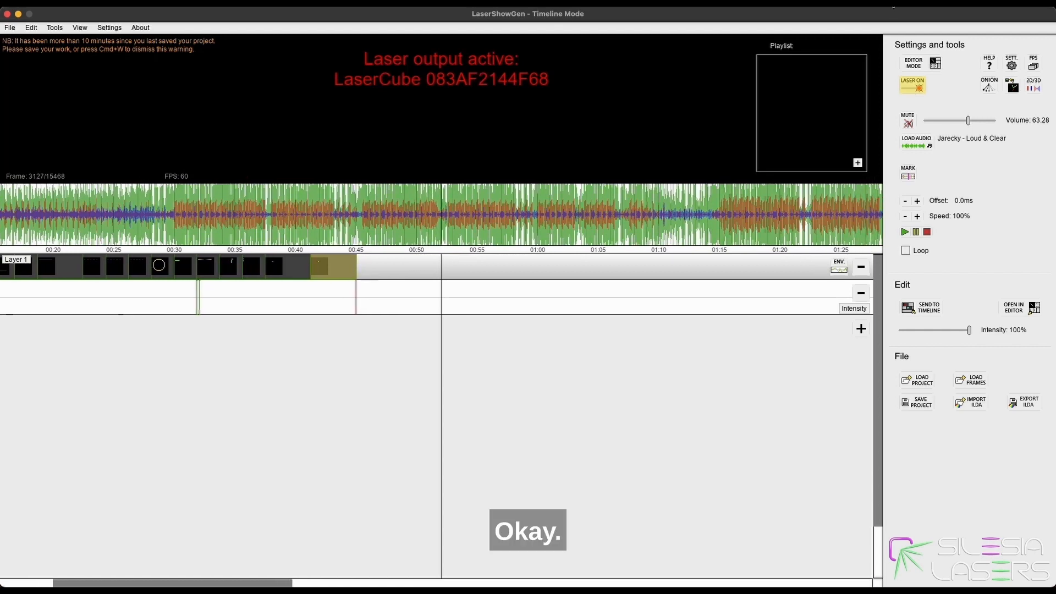
# Stop the show playback and turn the laser output off.
pyautogui.click(486, 468)
pyautogui.click(910, 91)
pyautogui.click(468, 457)
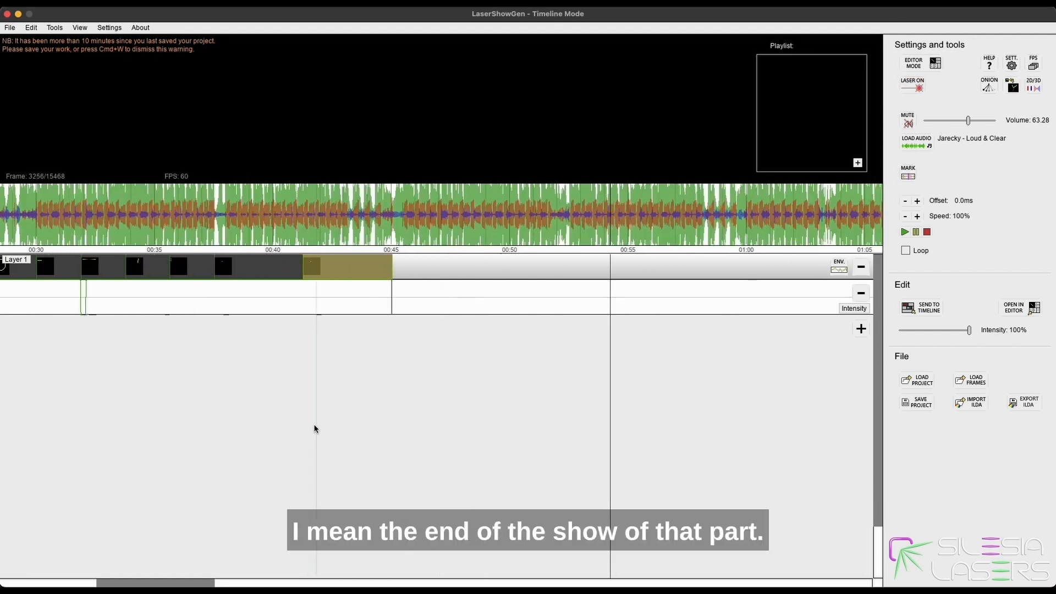
# Return to editing the last clip and move through it to about frame 116, at the start of the scope.
pyautogui.scroll(5, 384, 304)
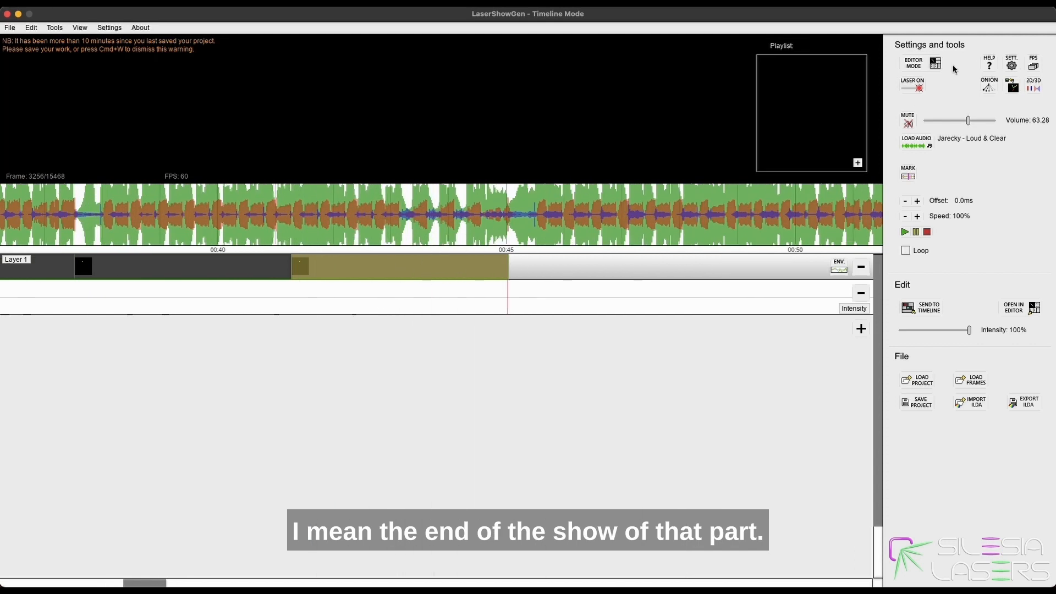
pyautogui.click(931, 66)
pyautogui.moveTo(292, 480); pyautogui.dragTo(92, 483)
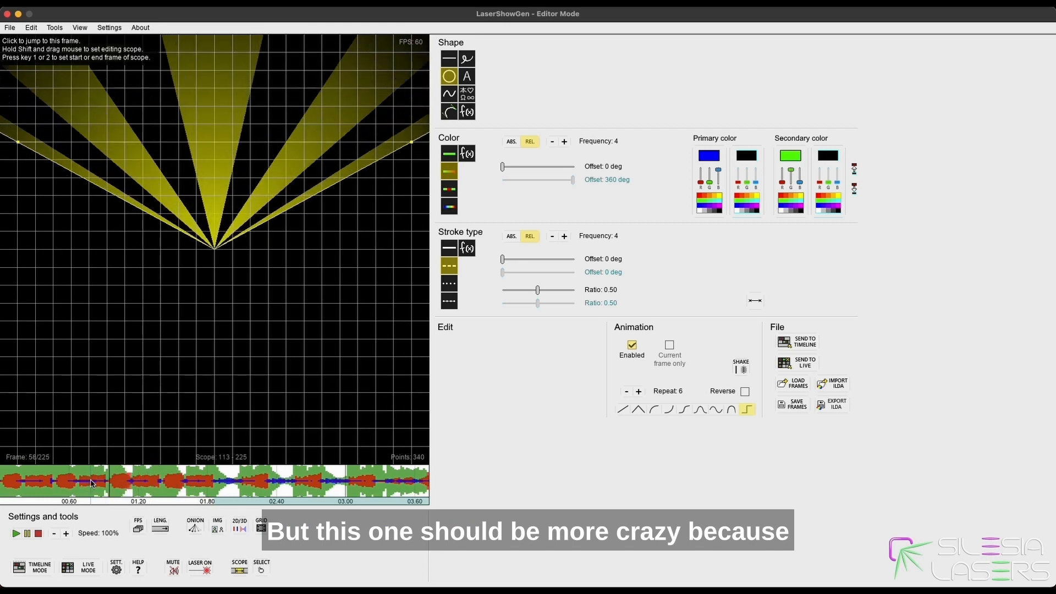
pyautogui.click(216, 487)
pyautogui.click(217, 487)
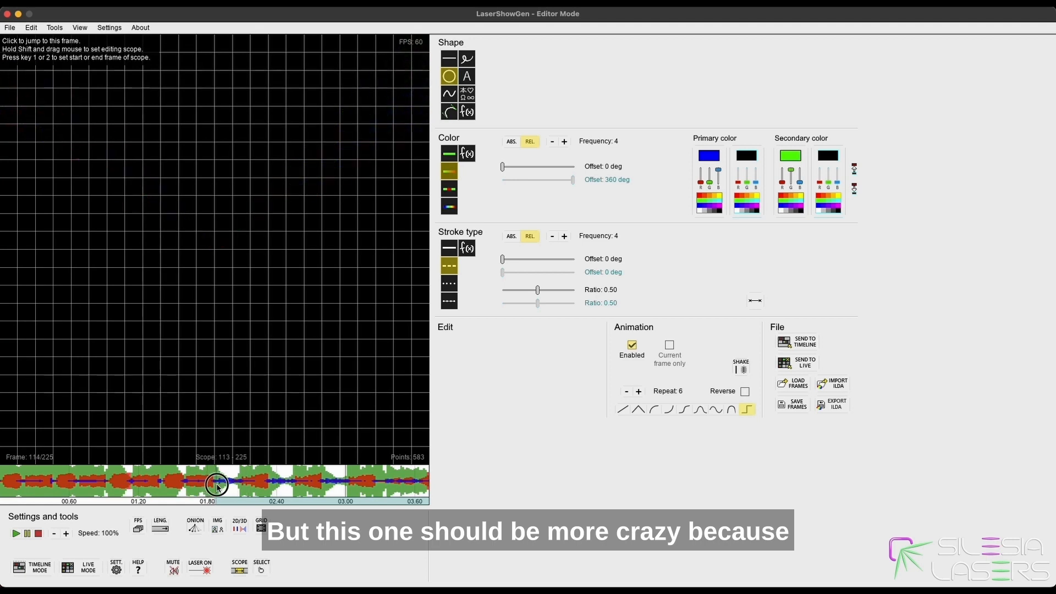
pyautogui.moveTo(214, 485); pyautogui.dragTo(221, 482)
# Select the two circles and set the end-of-animation colors to blue for primary and green for secondary.
pyautogui.click(377, 156)
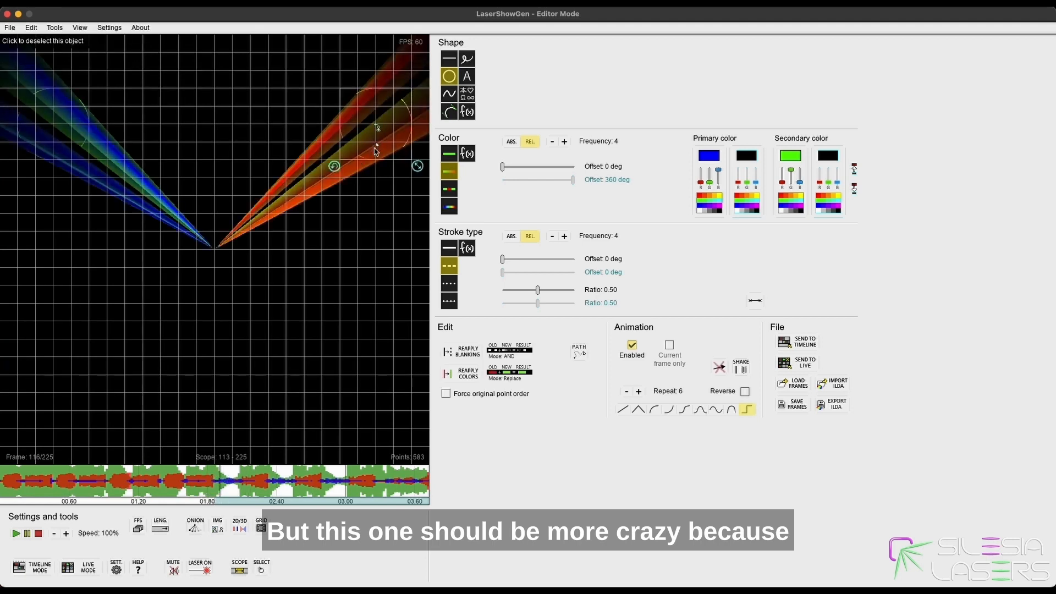
pyautogui.click(621, 413)
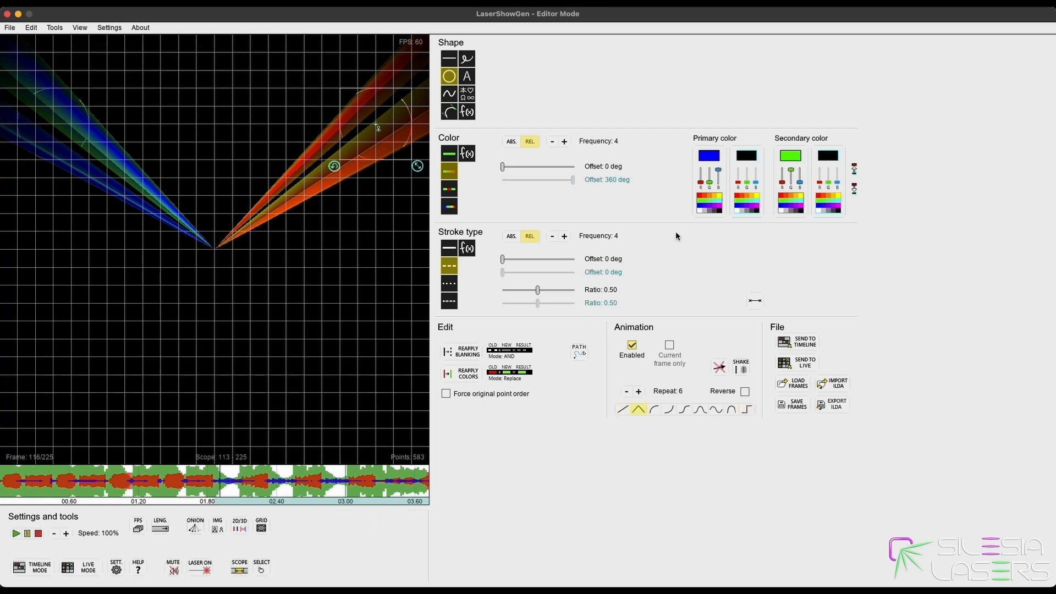
pyautogui.click(738, 209)
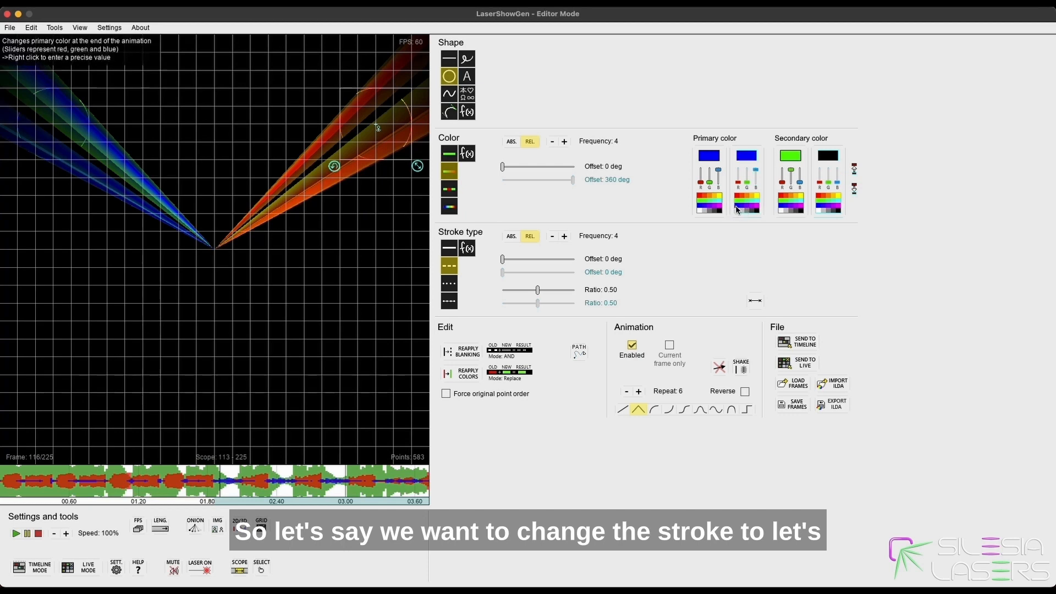
pyautogui.click(818, 203)
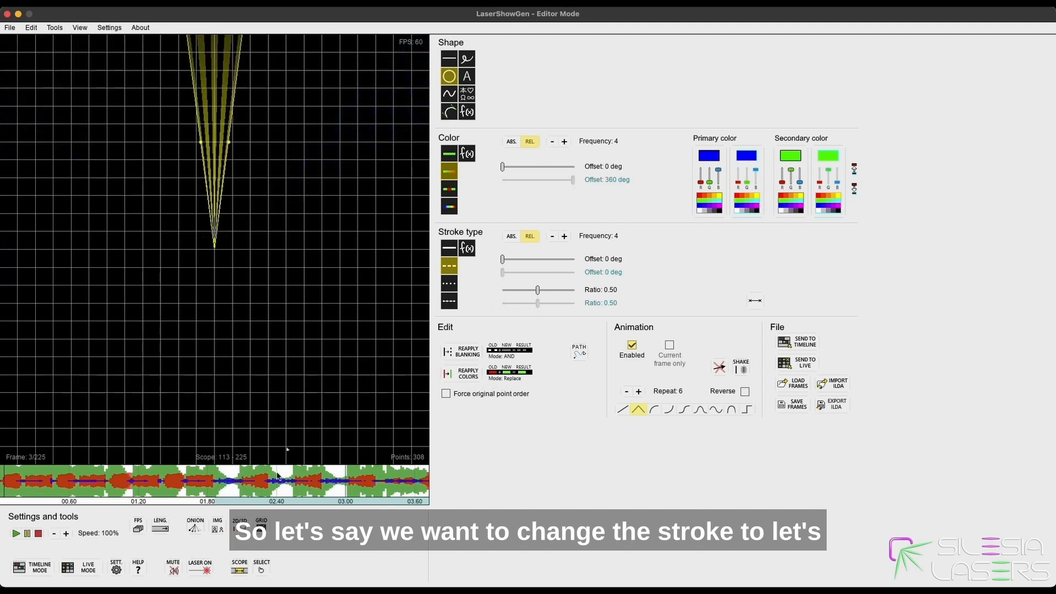
# Delete both circles from the second half of the clip and draw a larger blue-green replacement circle on the right side from frame 113.
pyautogui.click(259, 479)
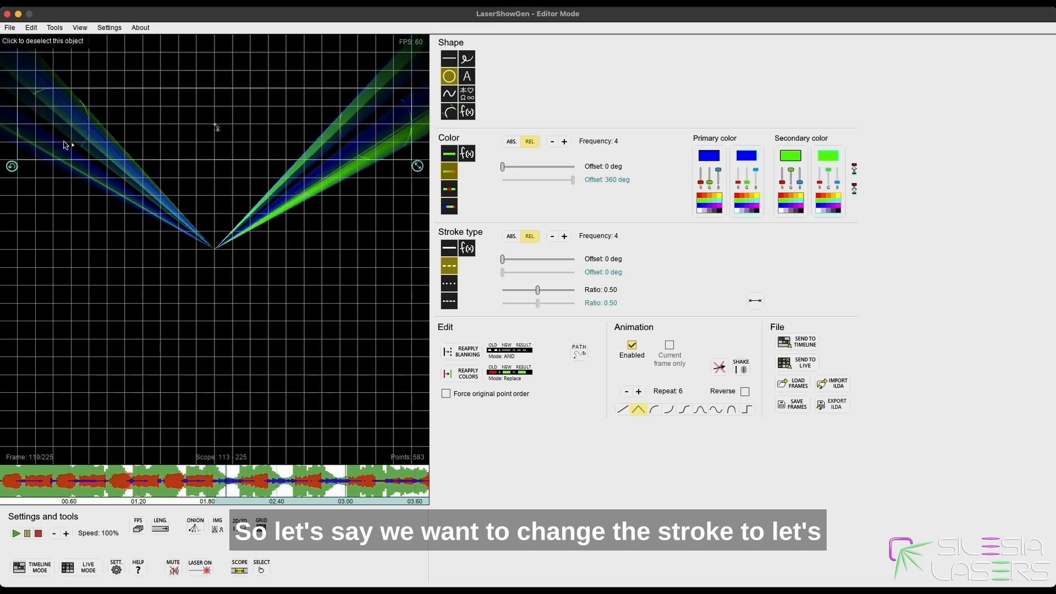
pyautogui.press('Delete')
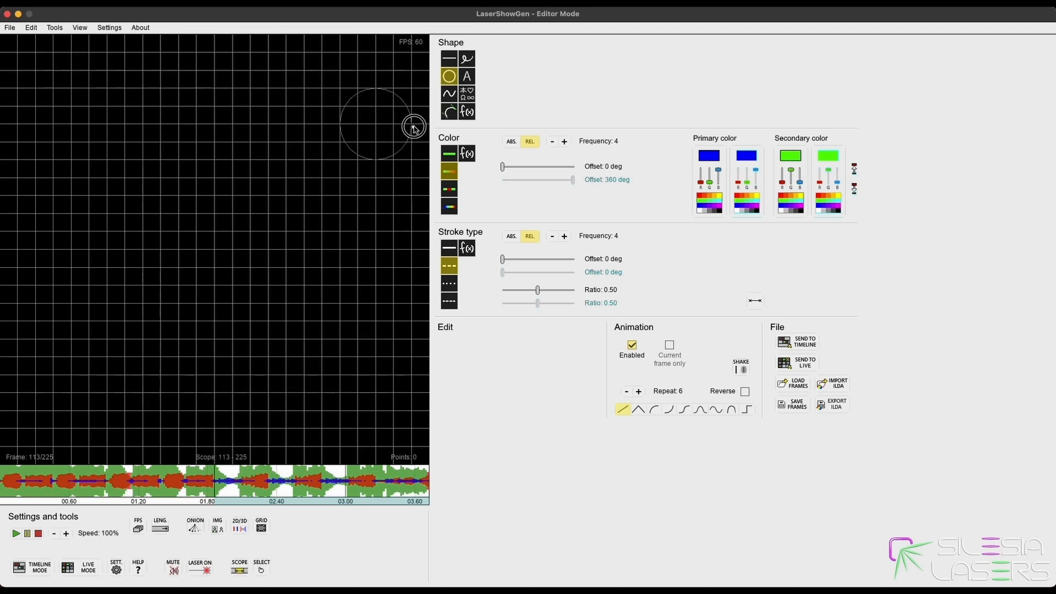
pyautogui.click(414, 127)
pyautogui.hotkey('ctrl', 'z')
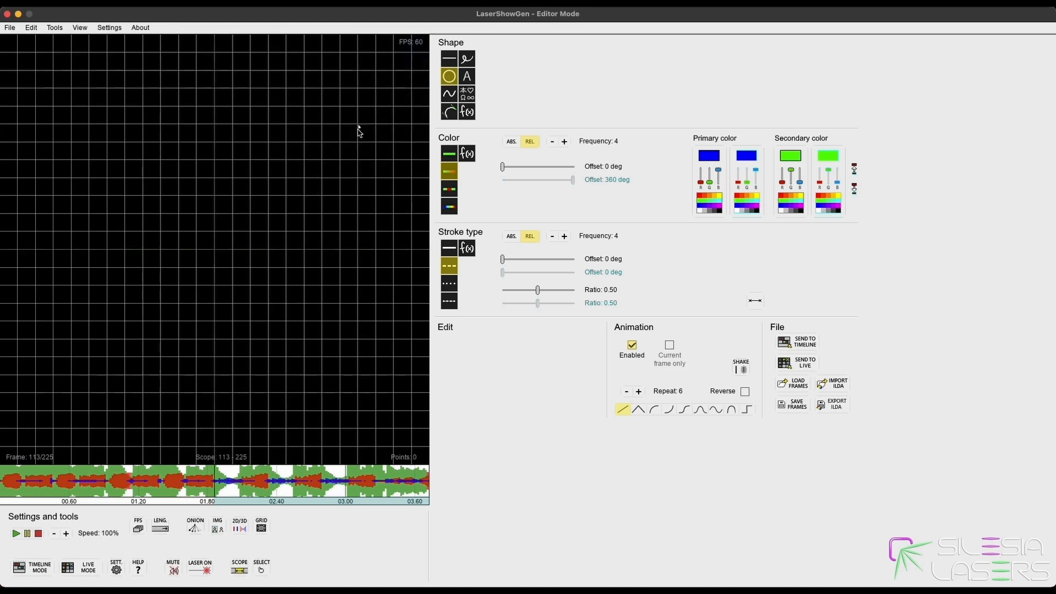
pyautogui.click(425, 131)
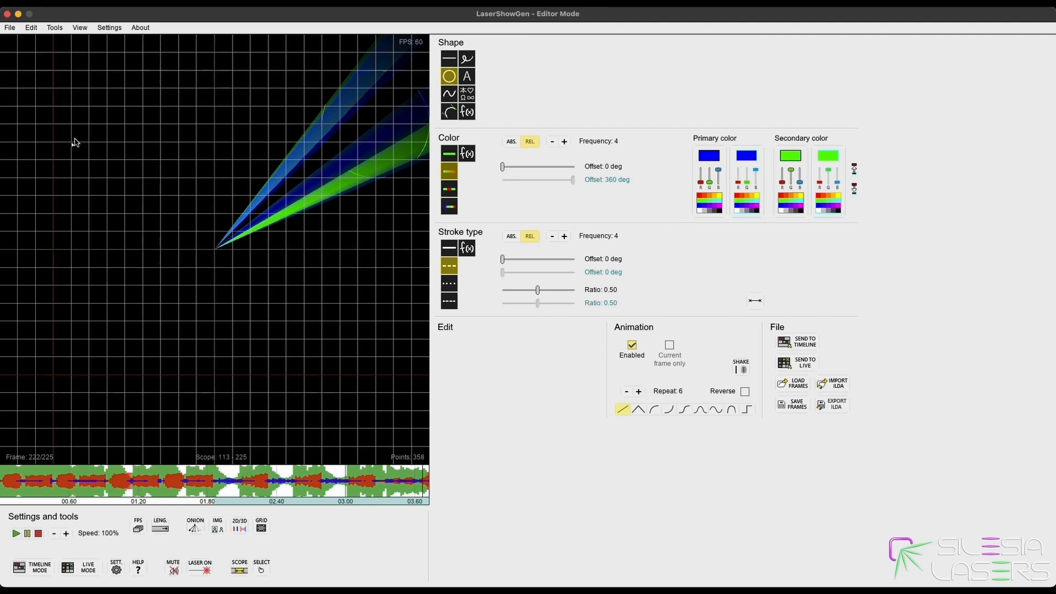
# Place a copy of the new circle on the left side and play the clip.
pyautogui.click(358, 148)
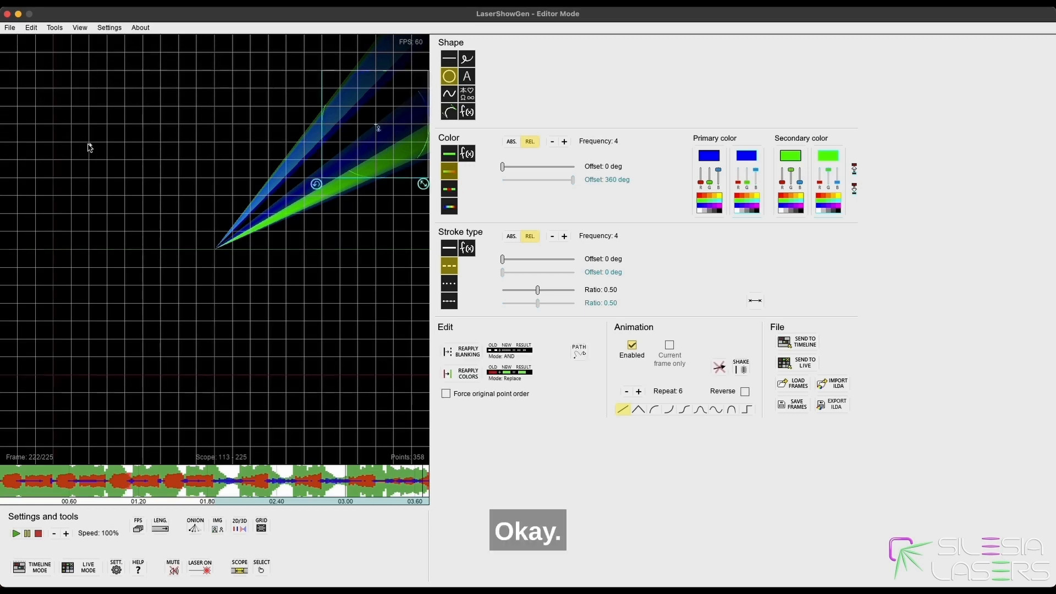
pyautogui.moveTo(72, 129); pyautogui.dragTo(124, 128)
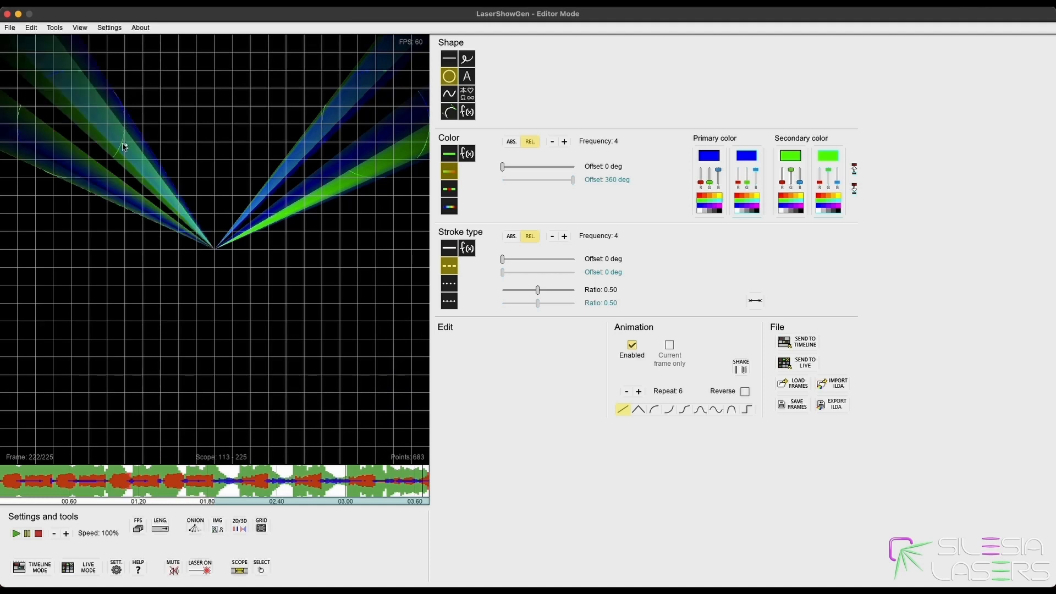
pyautogui.press('space')
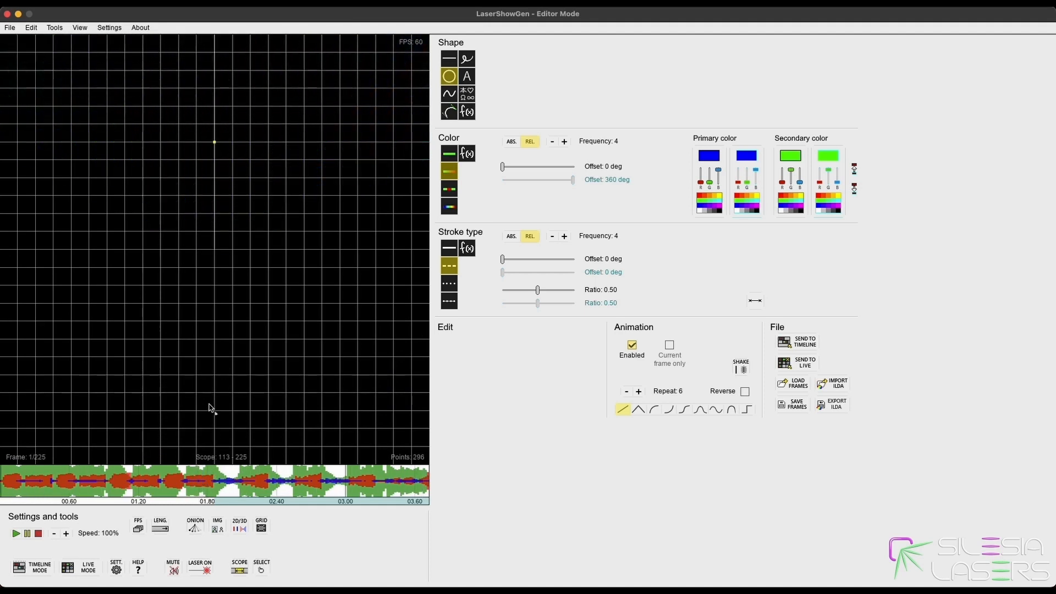
# Animate the right circle horizontally to the left side by about -48400, using the smooth pulse animation curve and Repeat 2.
pyautogui.click(260, 483)
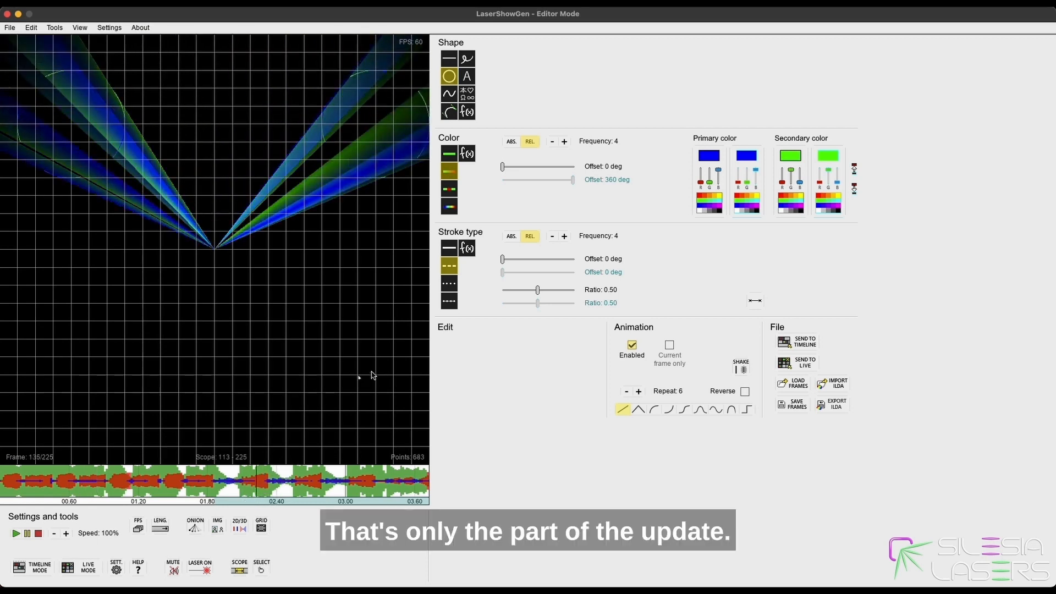
pyautogui.click(334, 178)
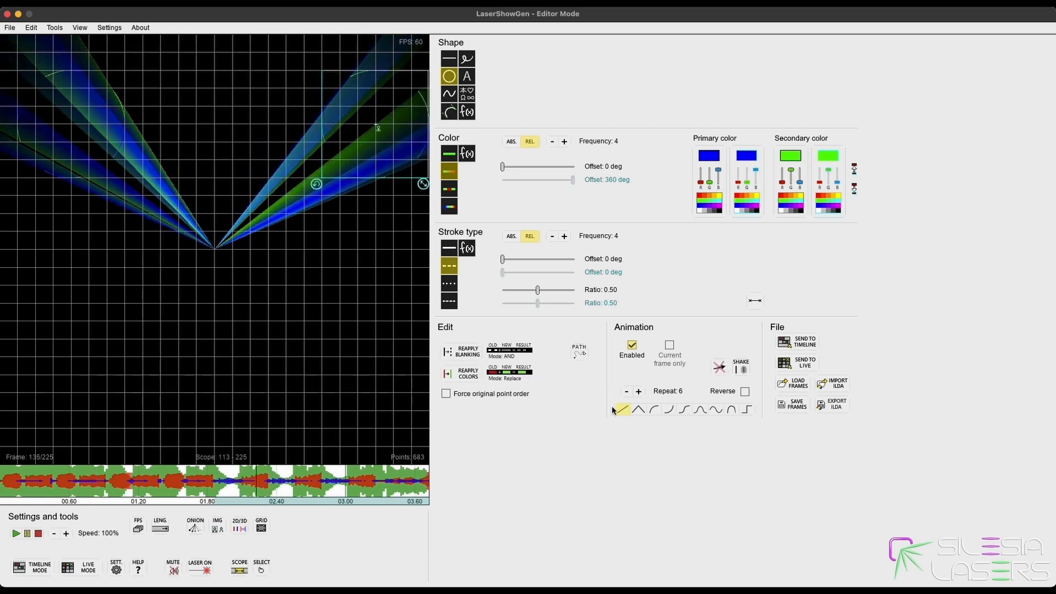
pyautogui.click(699, 410)
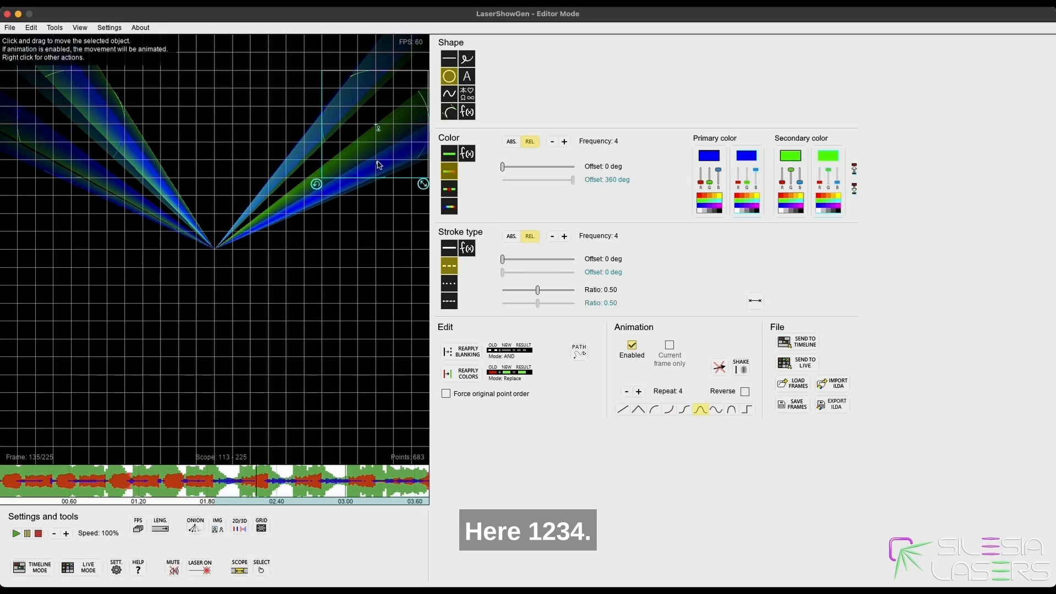
pyautogui.click(627, 392)
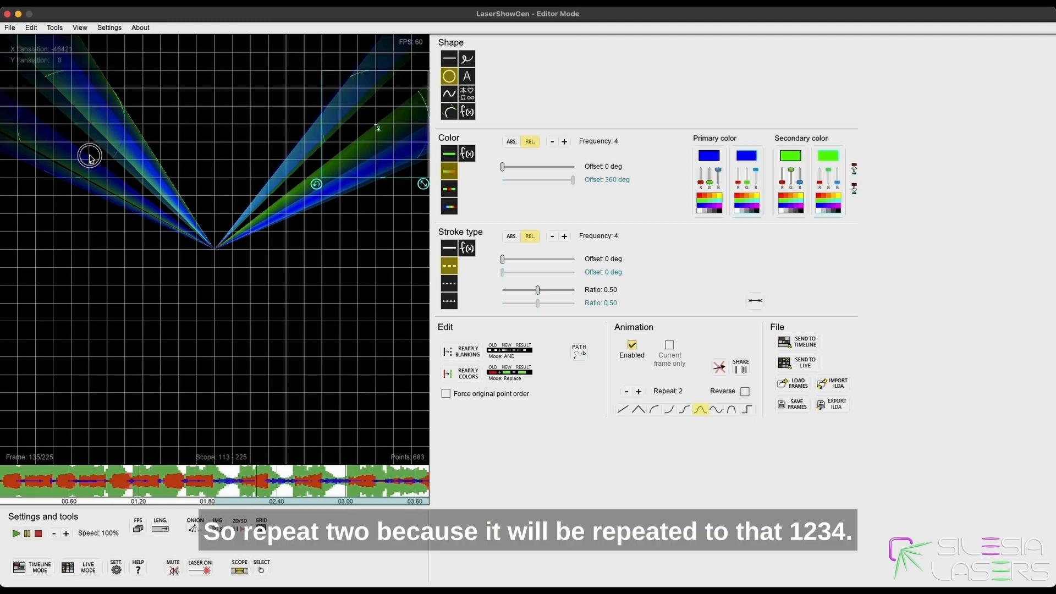
pyautogui.moveTo(88, 156); pyautogui.dragTo(89, 155)
# Animate the left circle horizontally toward the right side with the same curve and Repeat 2, and play the clip.
pyautogui.click(205, 127)
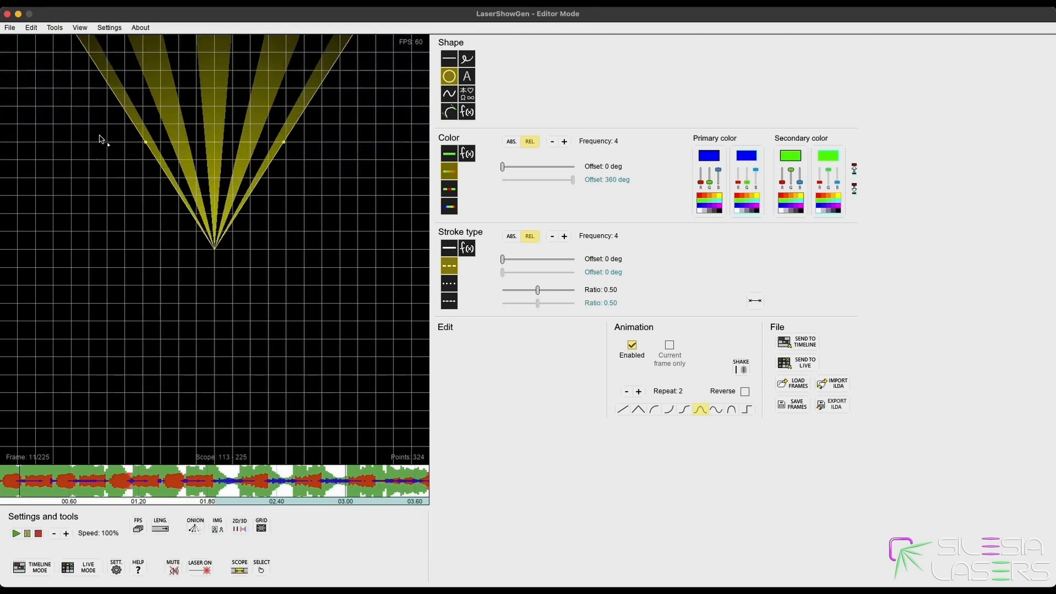
pyautogui.click(215, 154)
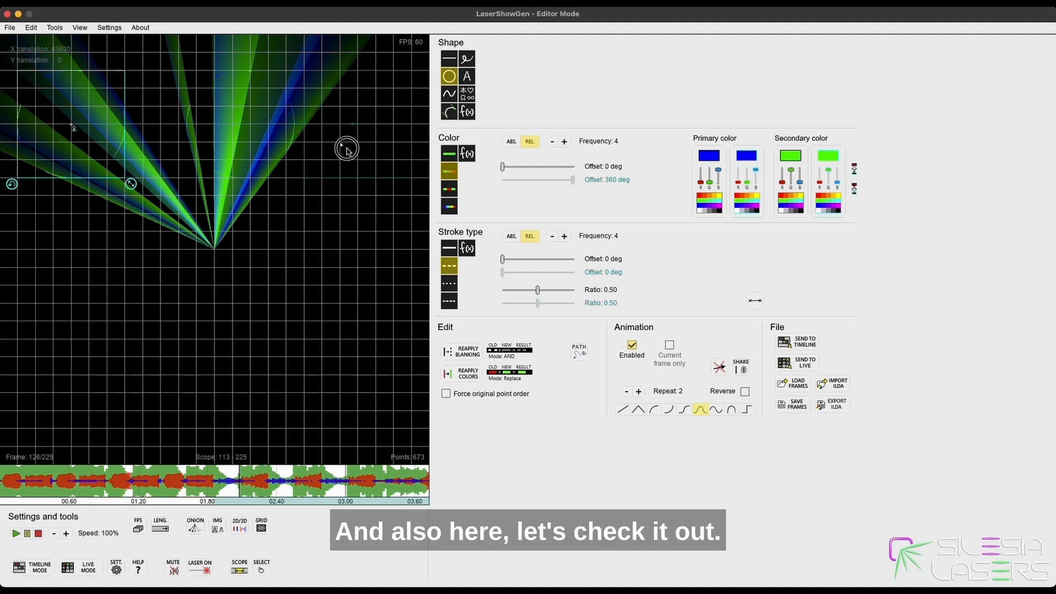
pyautogui.click(318, 248)
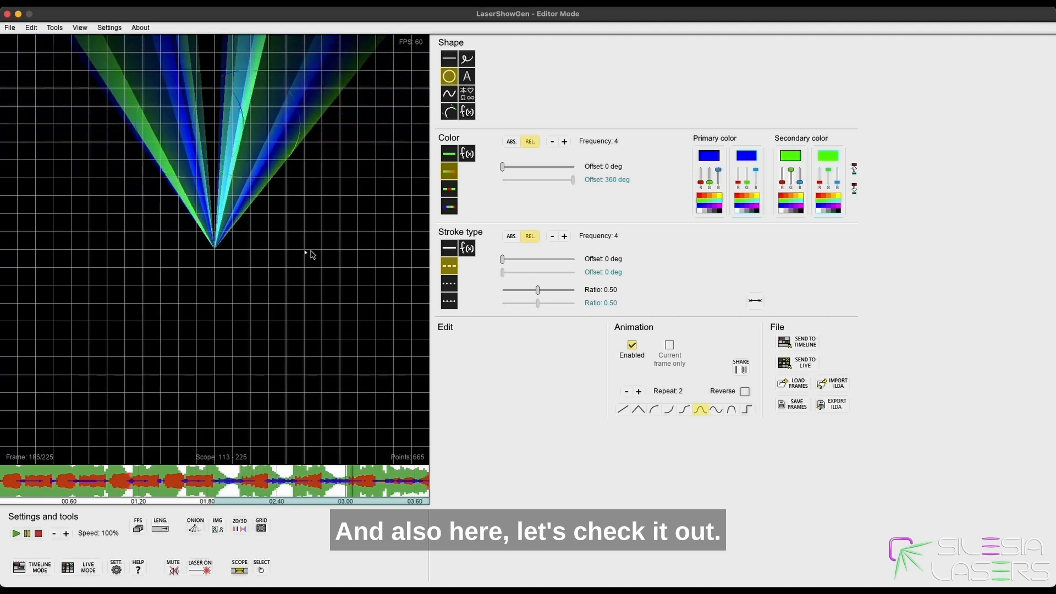
# Test the clip with live laser output, turn the output off, and switch to the timeline.
pyautogui.click(196, 572)
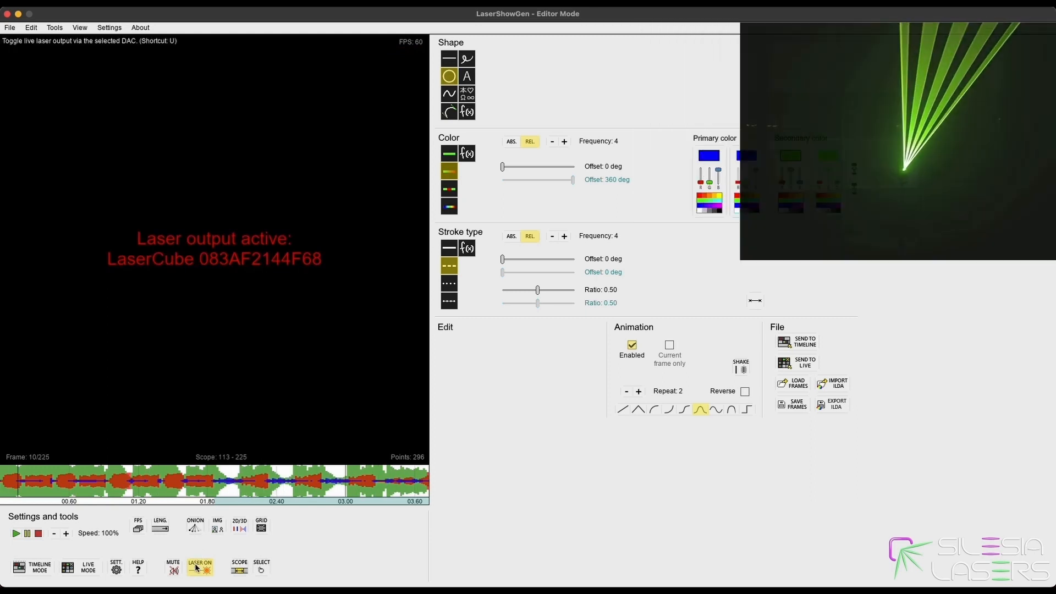
pyautogui.click(200, 567)
pyautogui.click(37, 569)
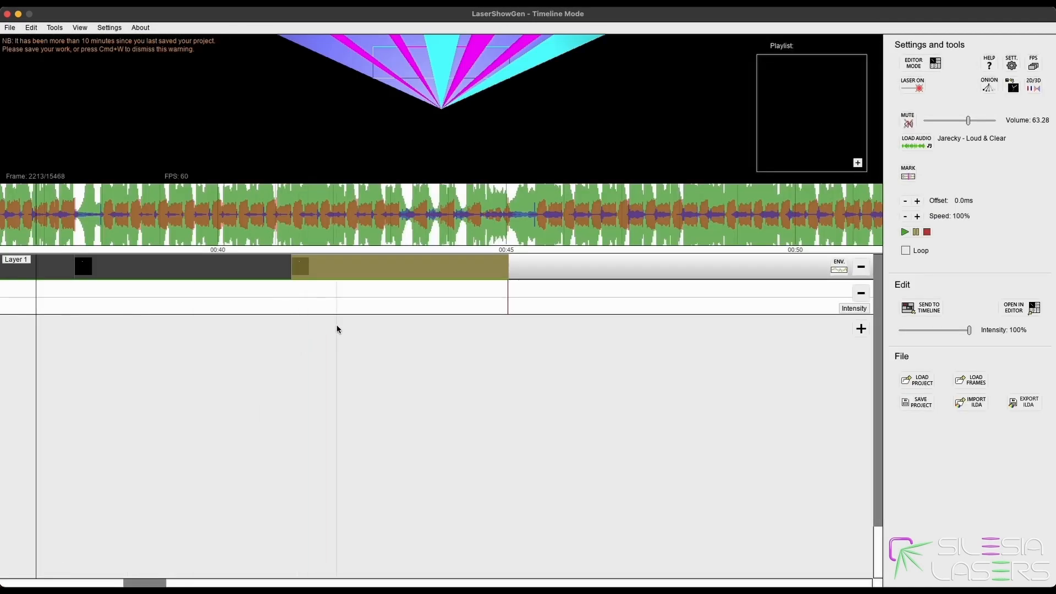
# Review the finished clips on Layer 1 from the first clip near 00:15 to the last one ending at 00:45.
pyautogui.scroll(-5, 330, 341)
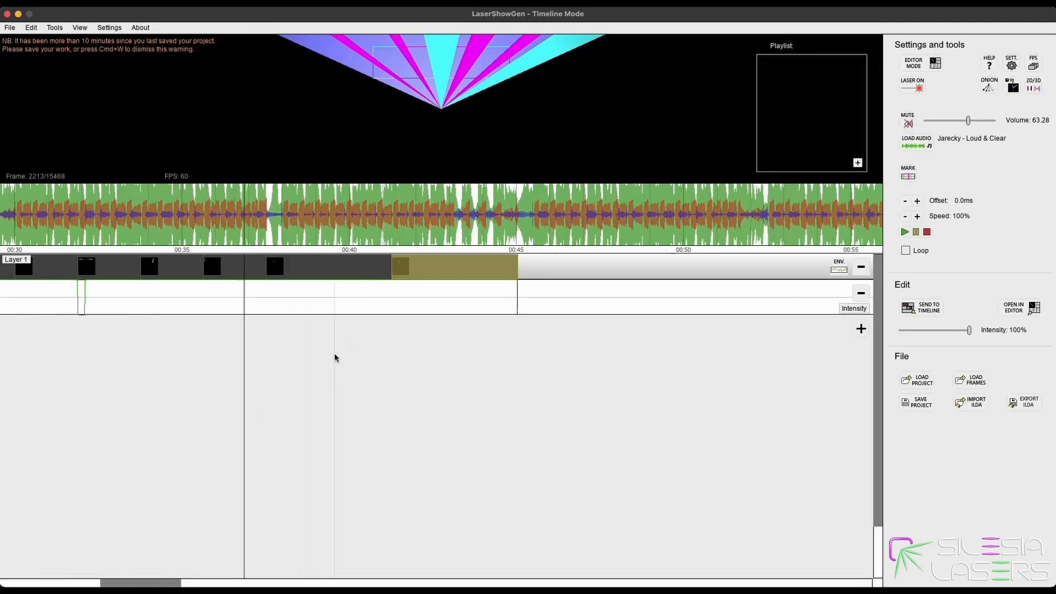
pyautogui.click(539, 221)
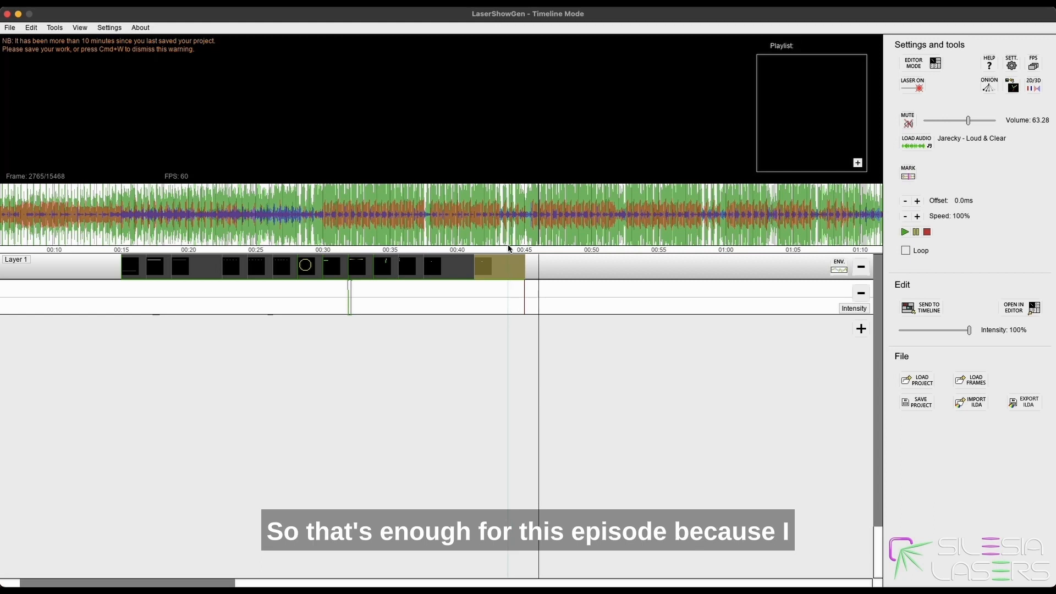
pyautogui.scroll(-3, 199, 244)
pyautogui.scroll(4, 100, 244)
pyautogui.scroll(-4, 167, 254)
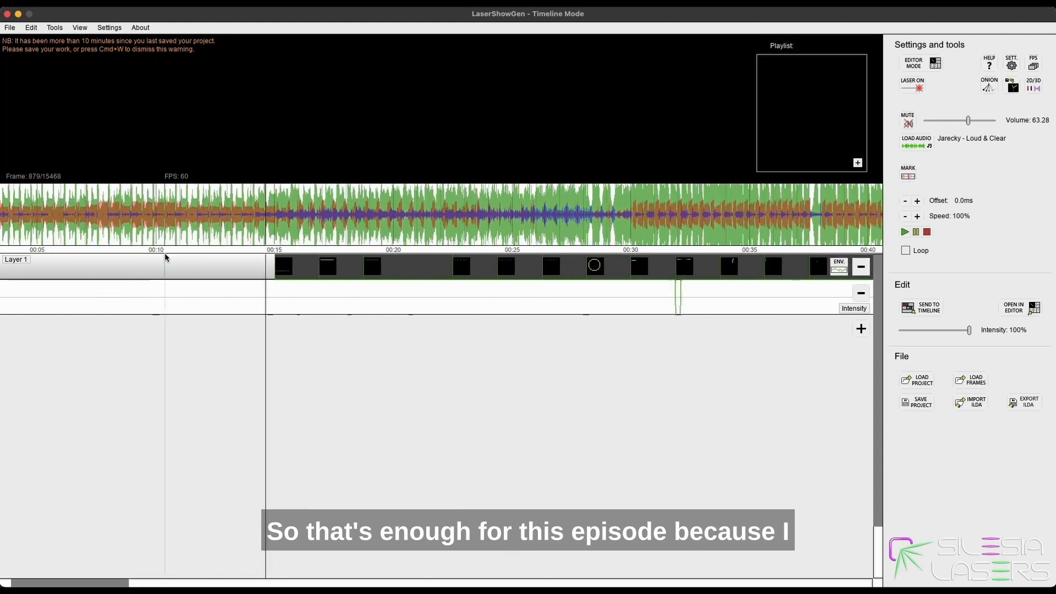
pyautogui.click(402, 206)
pyautogui.click(513, 225)
pyautogui.scroll(4, 513, 224)
pyautogui.scroll(-4, 379, 239)
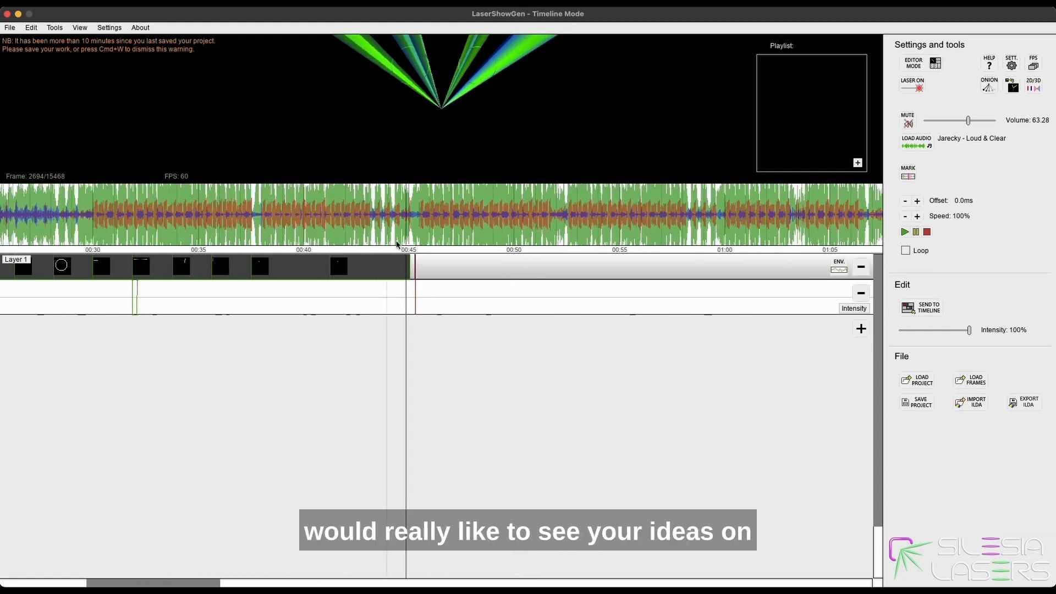
pyautogui.scroll(3, 440, 254)
pyautogui.scroll(-2, 471, 240)
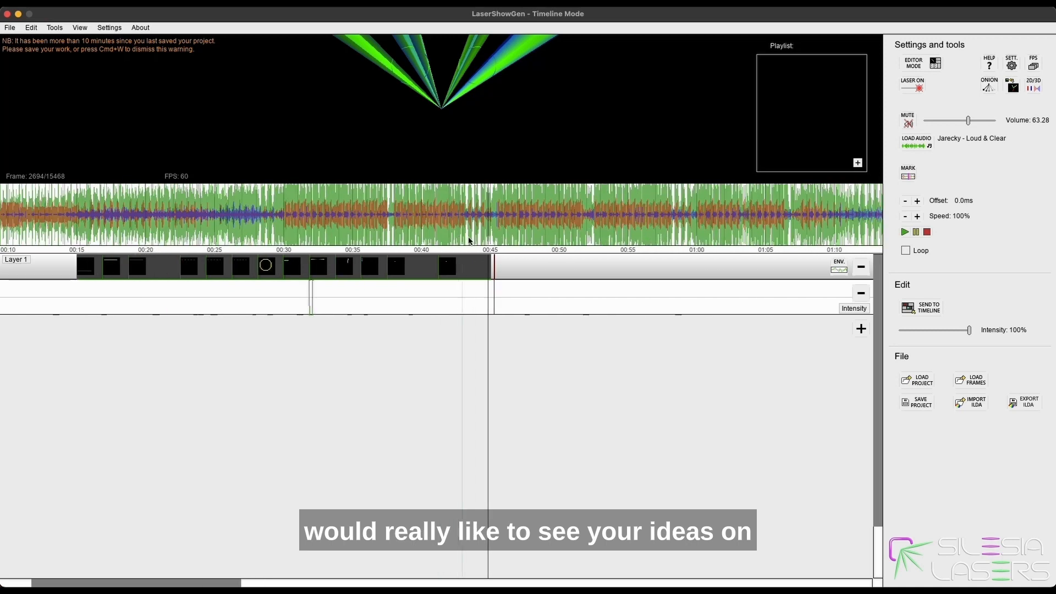
# Examine the still empty part of the track after 00:45, including the breakdown after 01:30, through the end of the song.
pyautogui.moveTo(493, 226); pyautogui.dragTo(746, 230)
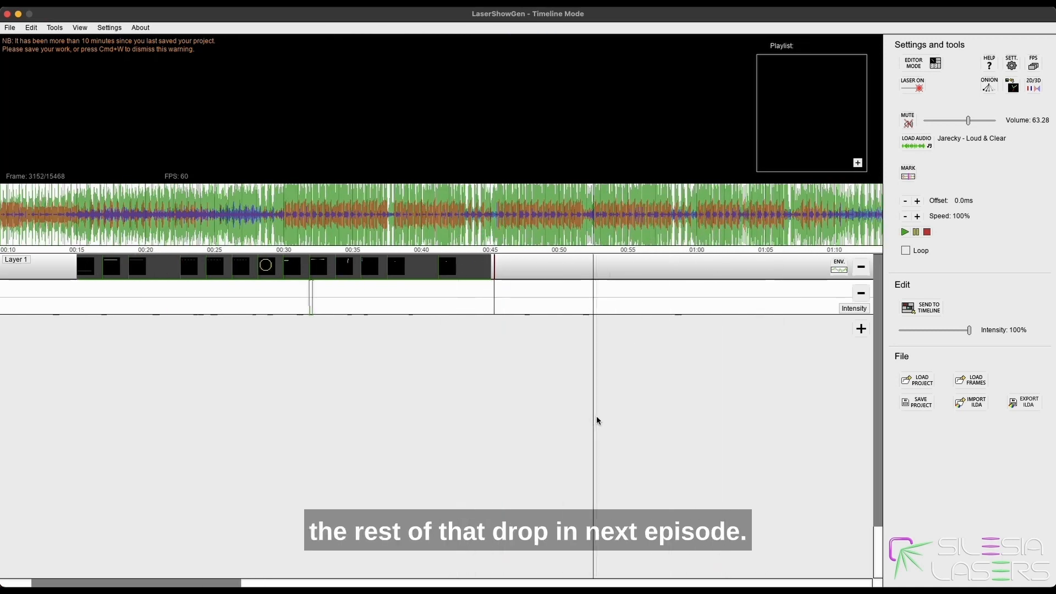
pyautogui.scroll(-1, 589, 429)
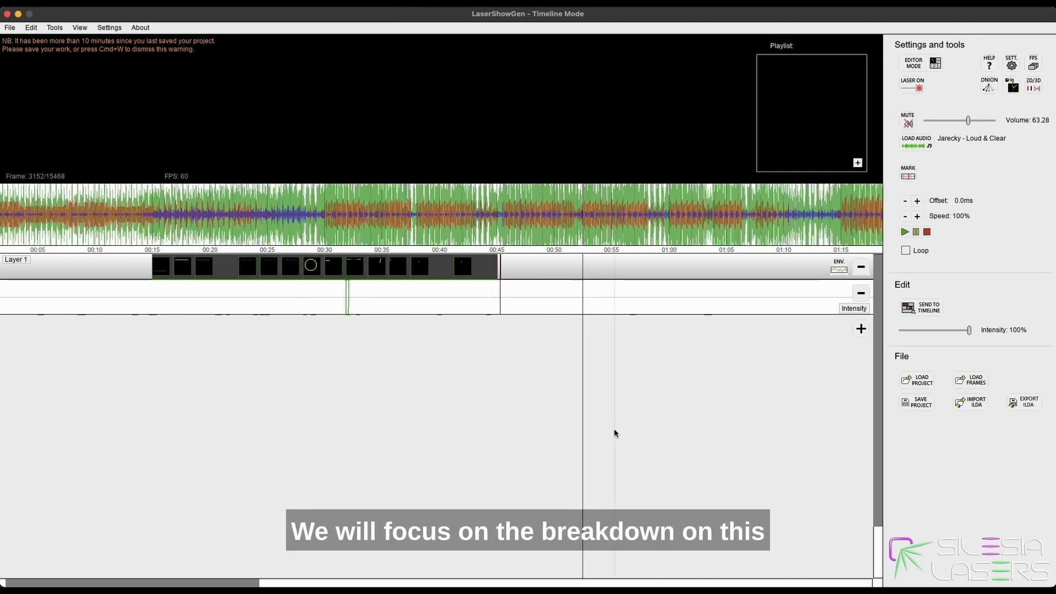
pyautogui.scroll(-2, 615, 433)
pyautogui.scroll(4, 724, 214)
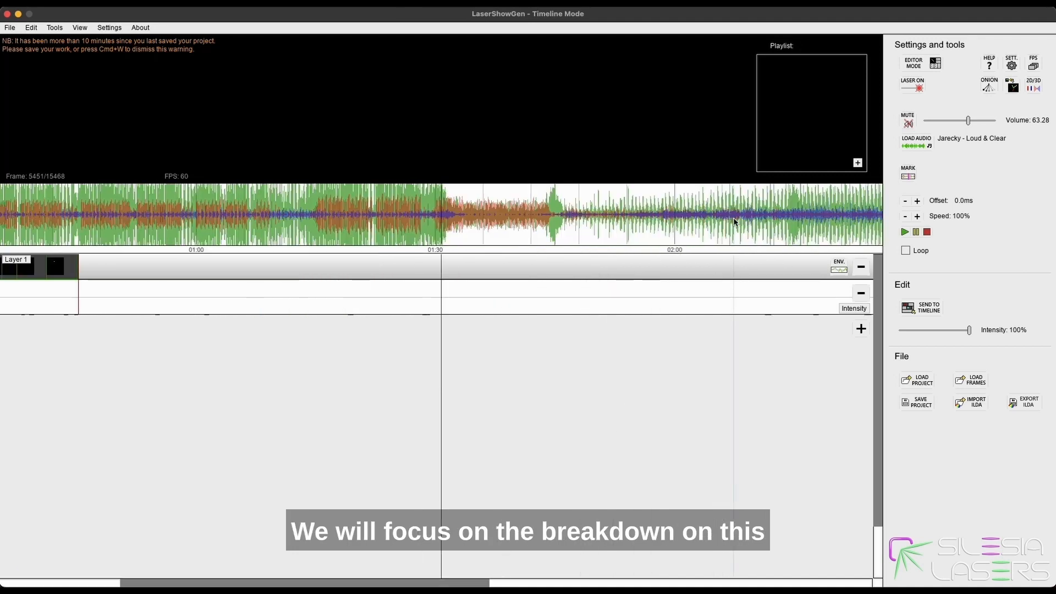
pyautogui.scroll(-2, 516, 216)
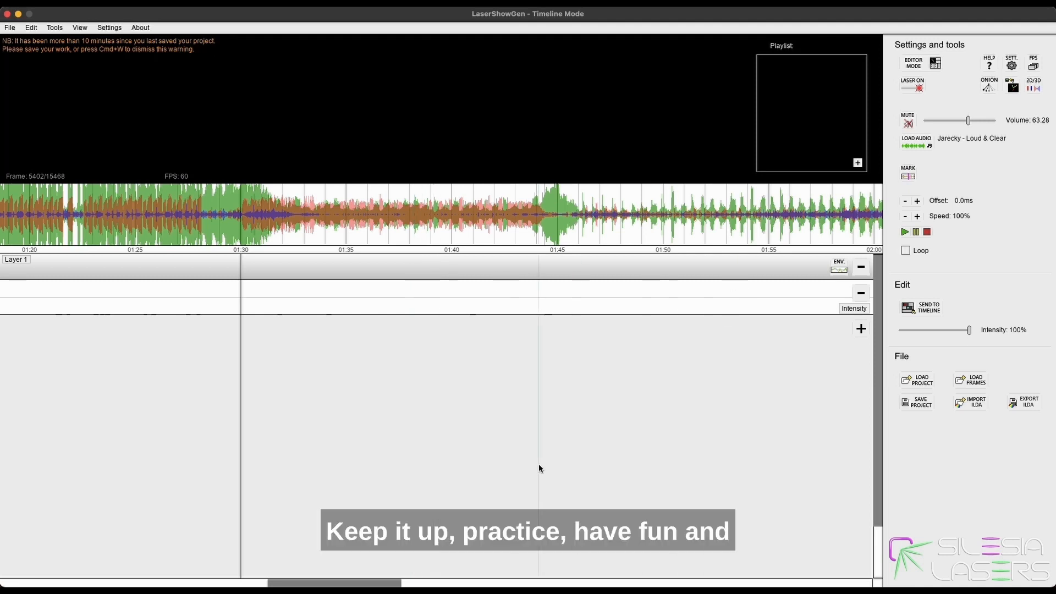
pyautogui.click(513, 440)
pyautogui.scroll(-5, 477, 430)
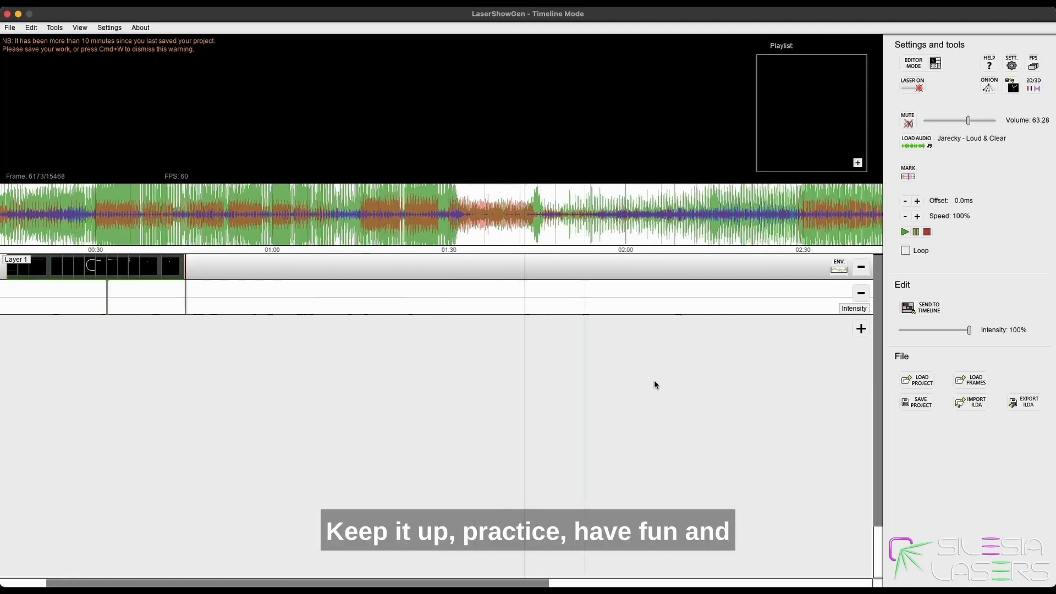
pyautogui.scroll(-3, 363, 371)
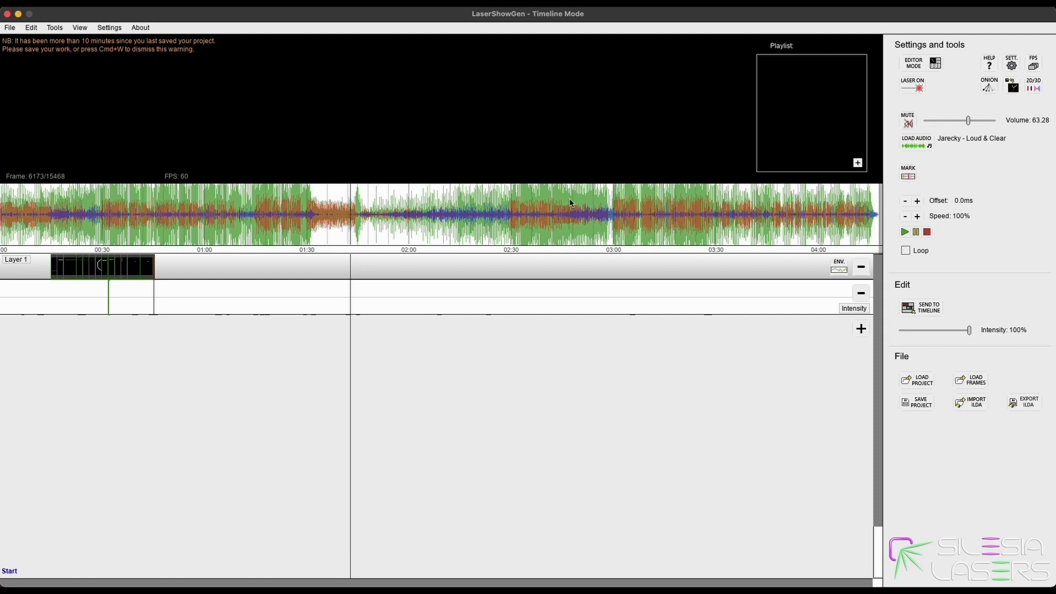